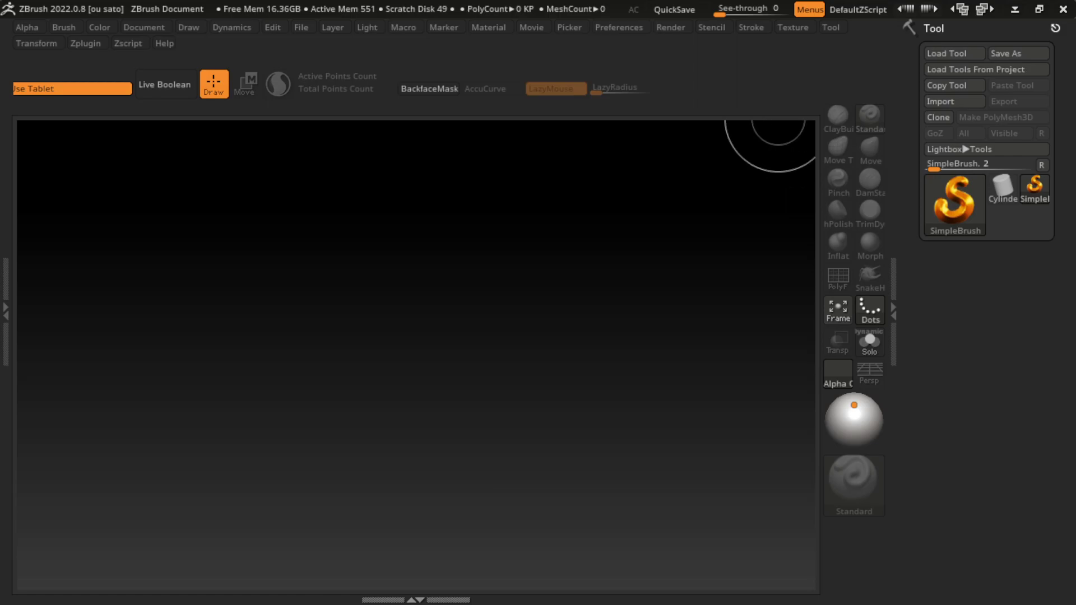
- Load the 8HeadFemale mannequin project from LightBox's Project folder
click(619, 27)
click(659, 346)
click(657, 366)
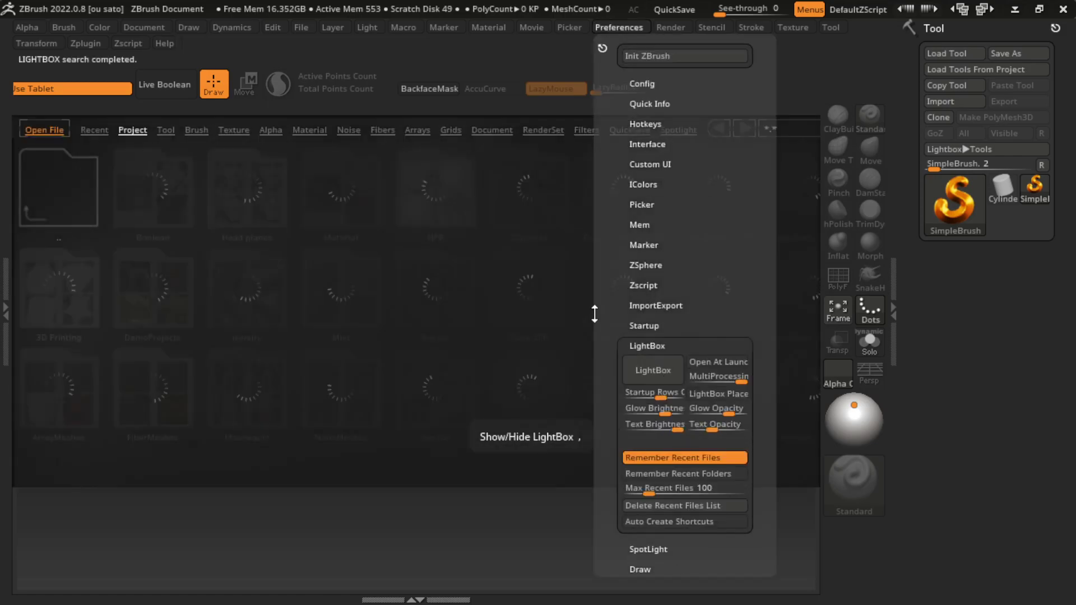
double_click(192, 383)
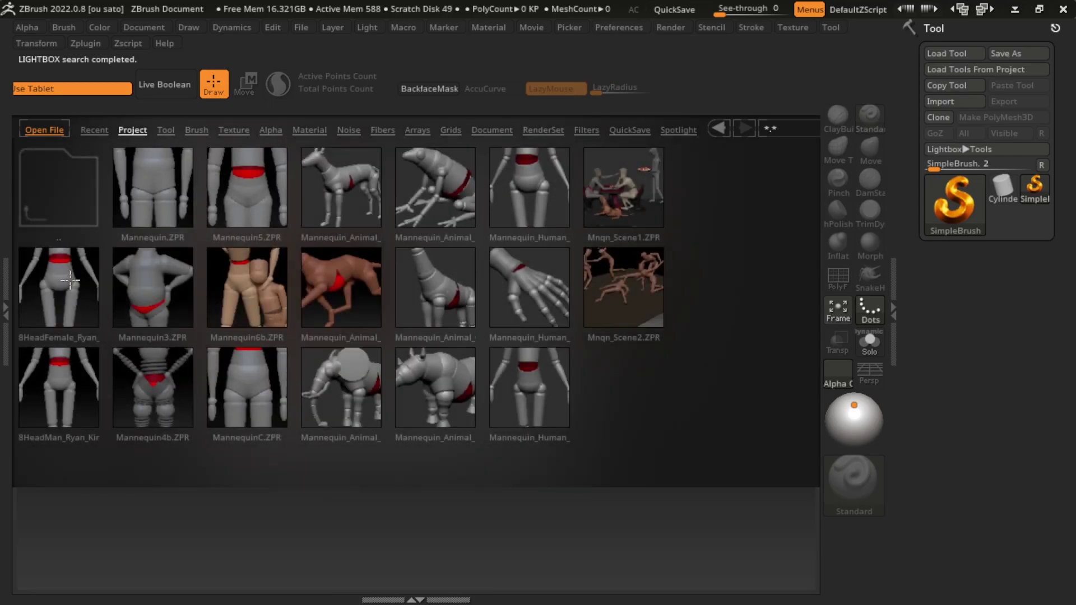
double_click(70, 280)
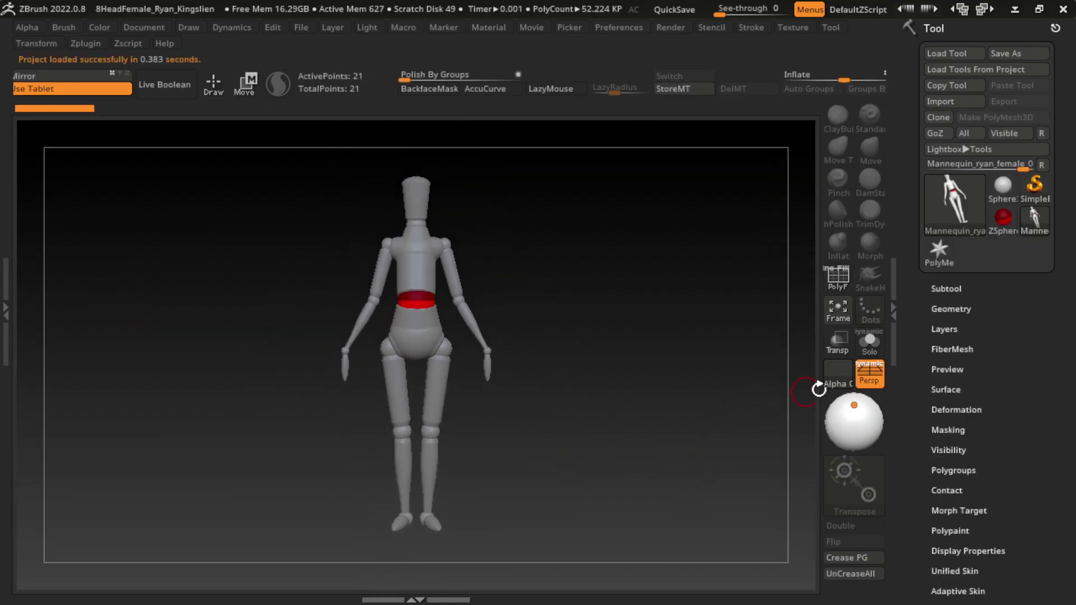
- Turn off perspective and bend one forearm up toward the torso in Move mode
click(870, 375)
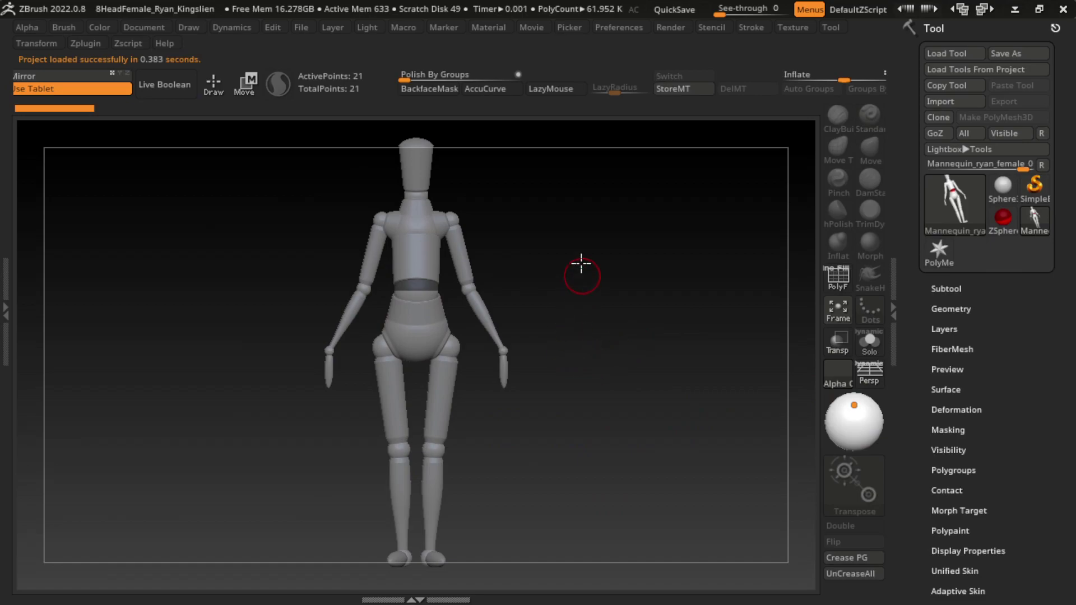
alt+drag(582, 277, 610, 321)
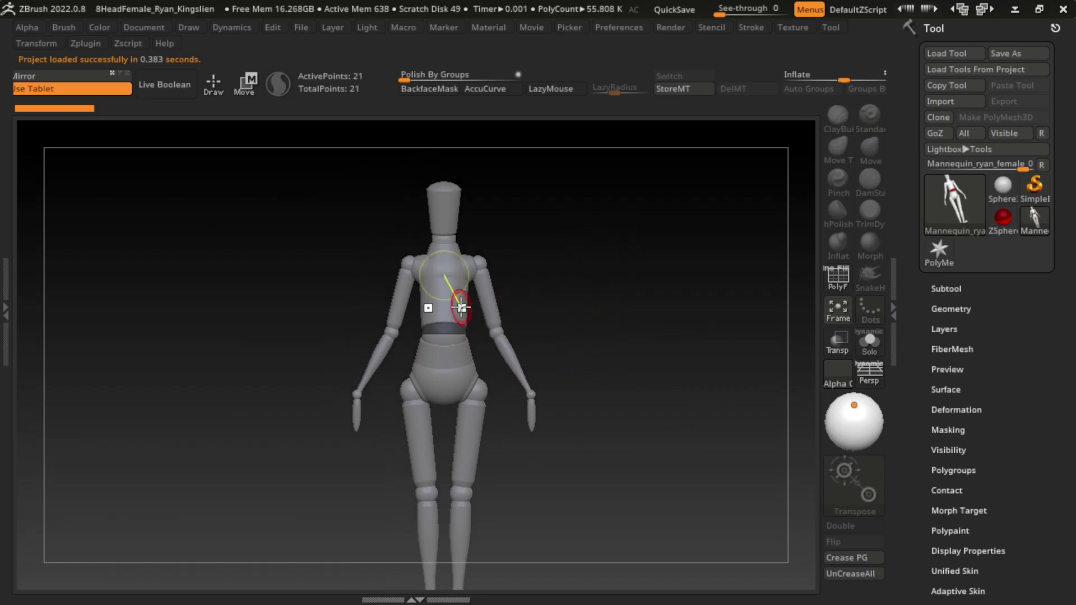
click(457, 304)
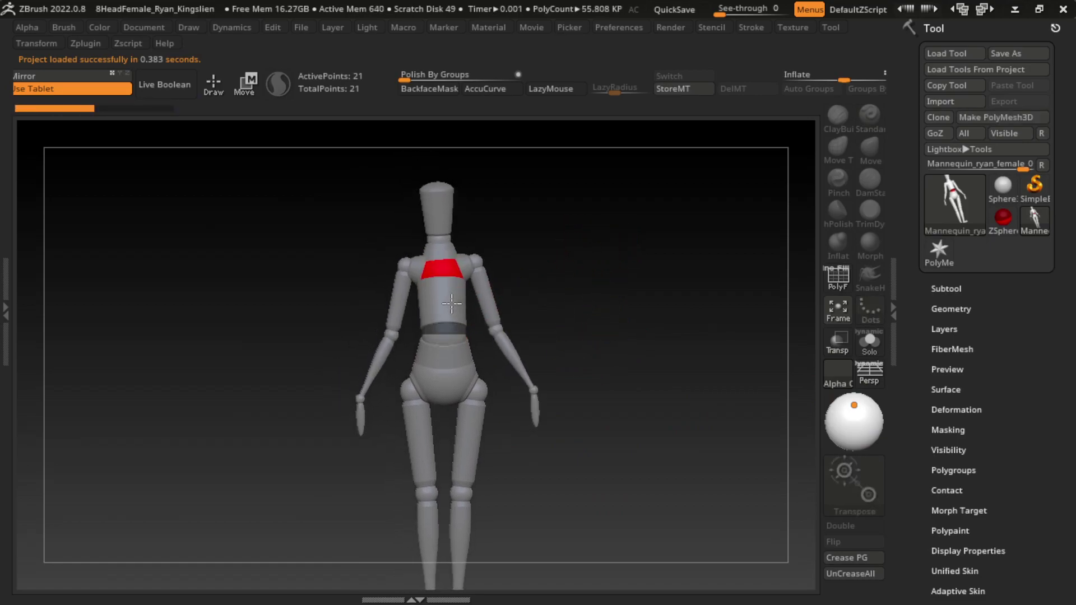
drag(443, 269, 411, 219)
click(261, 84)
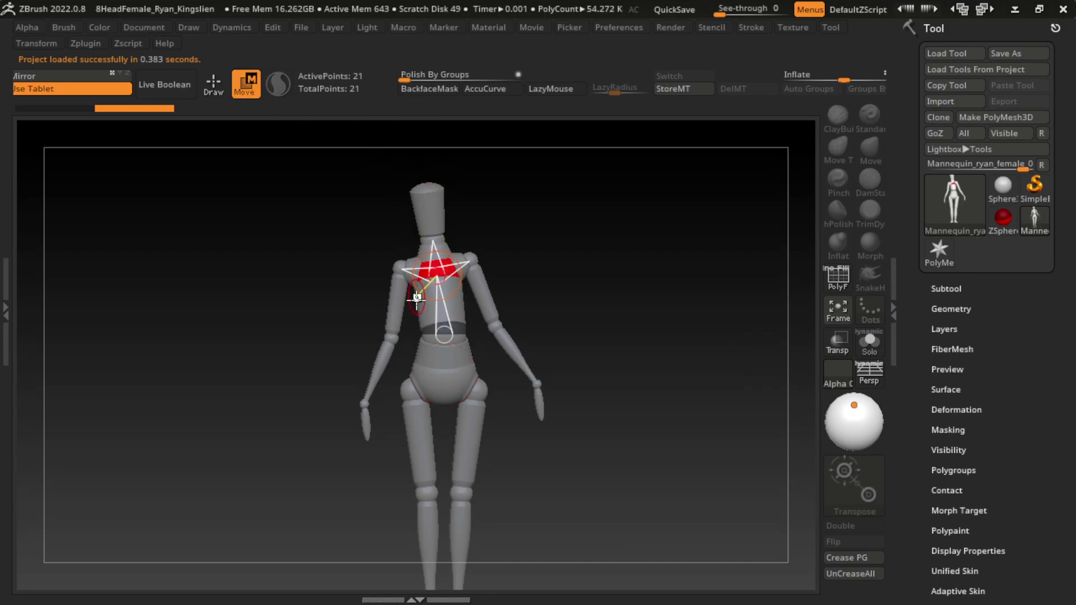
drag(364, 387, 404, 327)
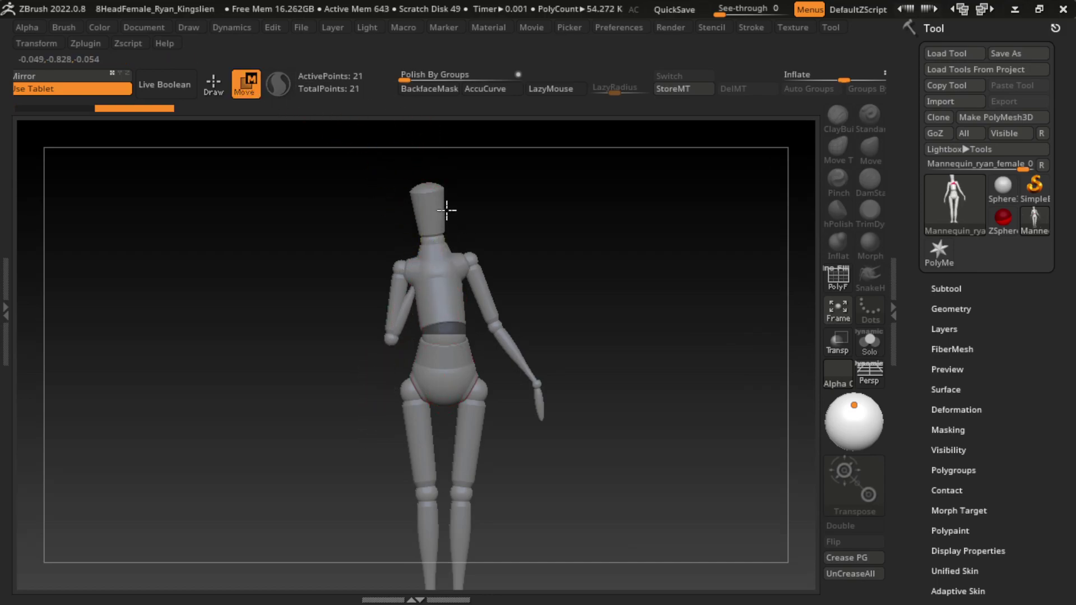
- Raise the upper arm and bend the forearm so the hand rests on the hip
mouse_move(447, 211)
mouse_down()
mouse_move(572, 233)
mouse_move(514, 200)
mouse_up()
drag(426, 293, 412, 318)
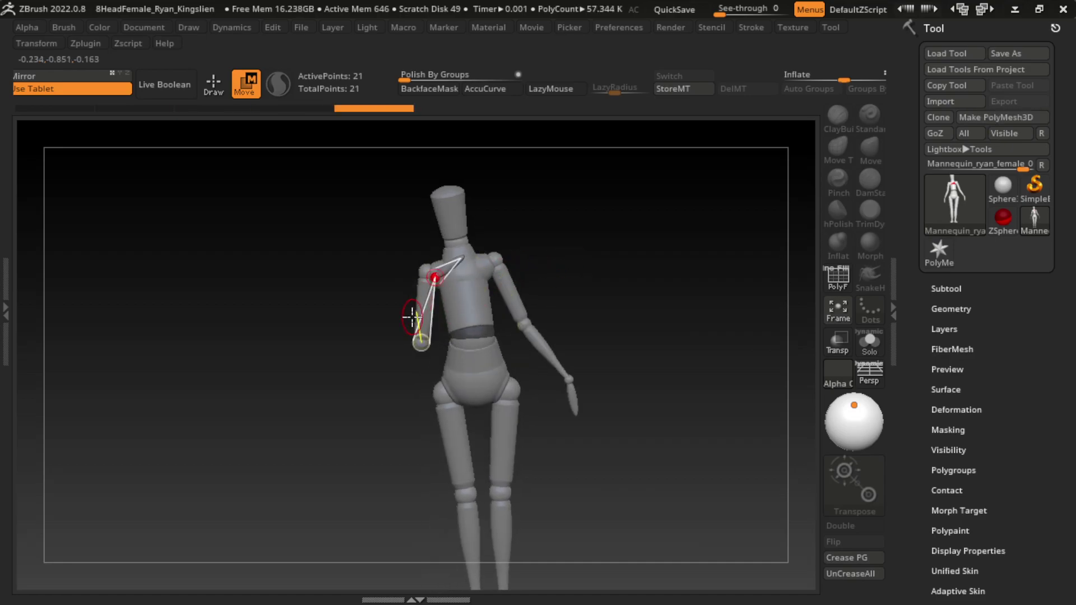
drag(412, 318, 653, 220)
mouse_move(435, 319)
mouse_down()
mouse_move(448, 289)
mouse_move(615, 251)
mouse_up()
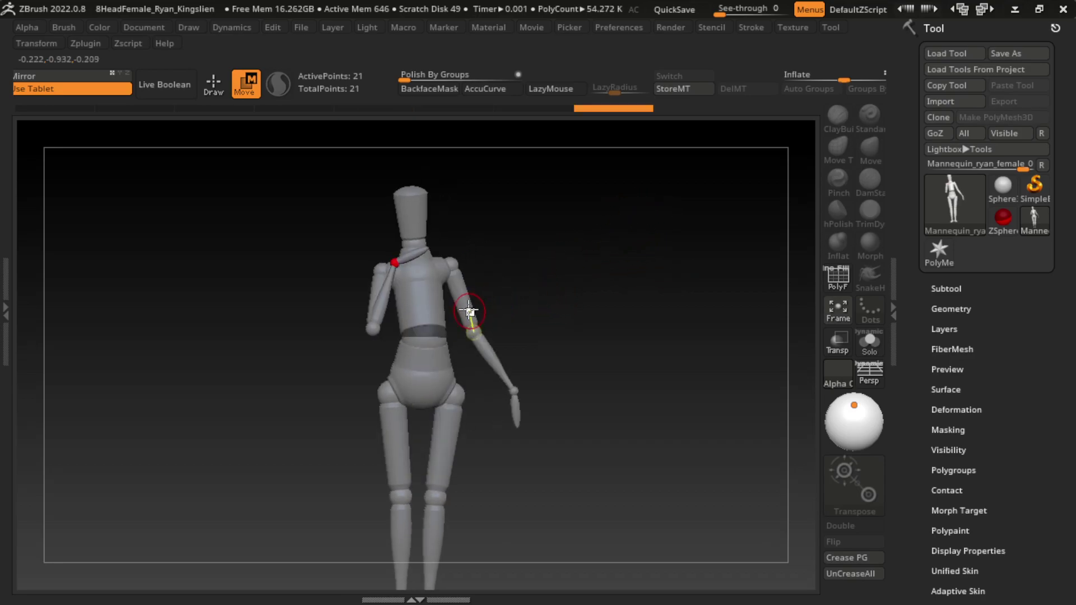
drag(469, 310, 509, 288)
mouse_move(547, 351)
mouse_down()
mouse_move(486, 380)
mouse_move(419, 325)
mouse_up()
- Adjust the other arm and lean and shift the upper body
drag(528, 368, 496, 369)
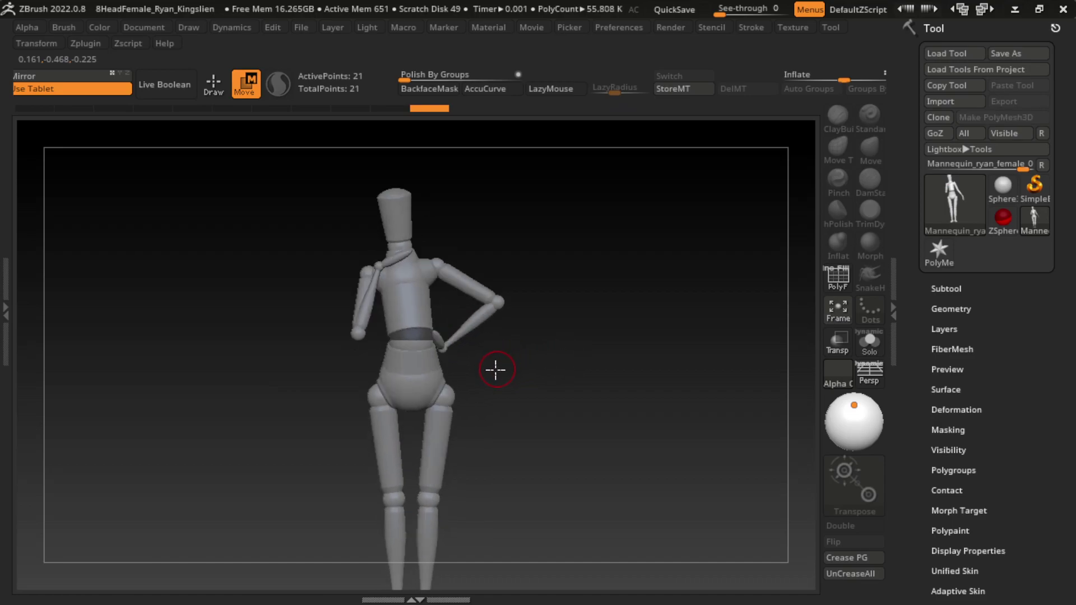
mouse_move(556, 329)
mouse_down()
mouse_move(538, 351)
mouse_move(567, 398)
mouse_move(528, 389)
mouse_up()
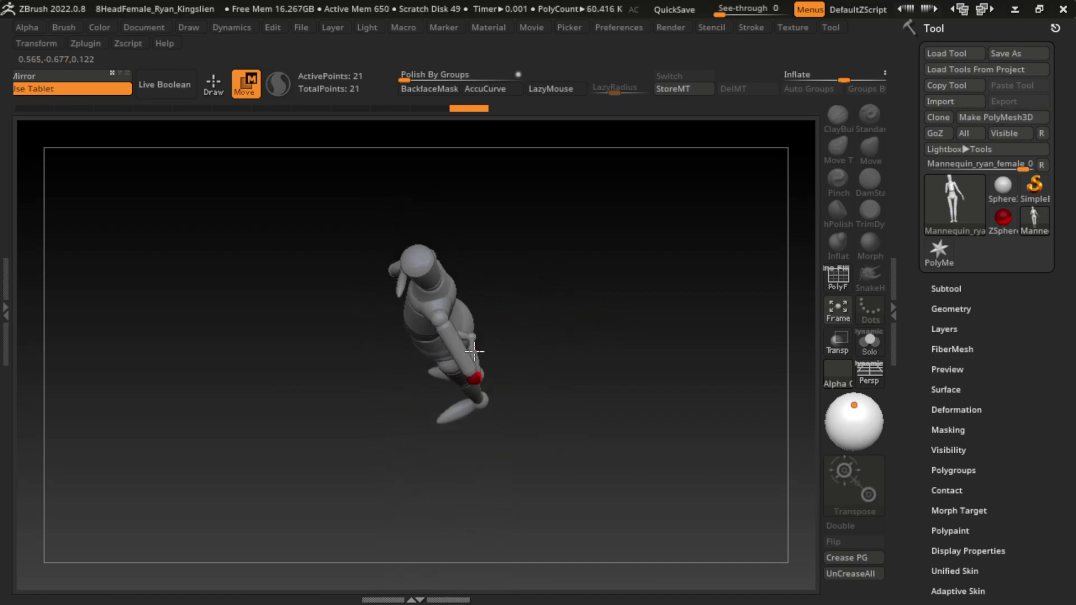
mouse_move(469, 367)
mouse_down()
mouse_move(471, 354)
mouse_move(567, 290)
mouse_up()
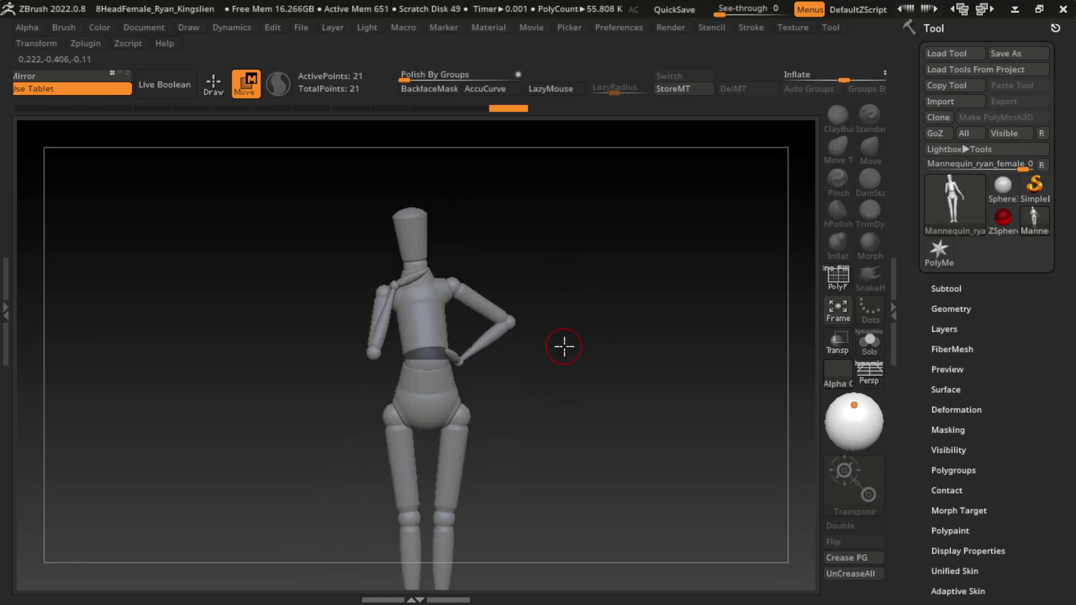
mouse_move(540, 329)
mouse_down()
mouse_move(493, 325)
mouse_move(543, 331)
mouse_up()
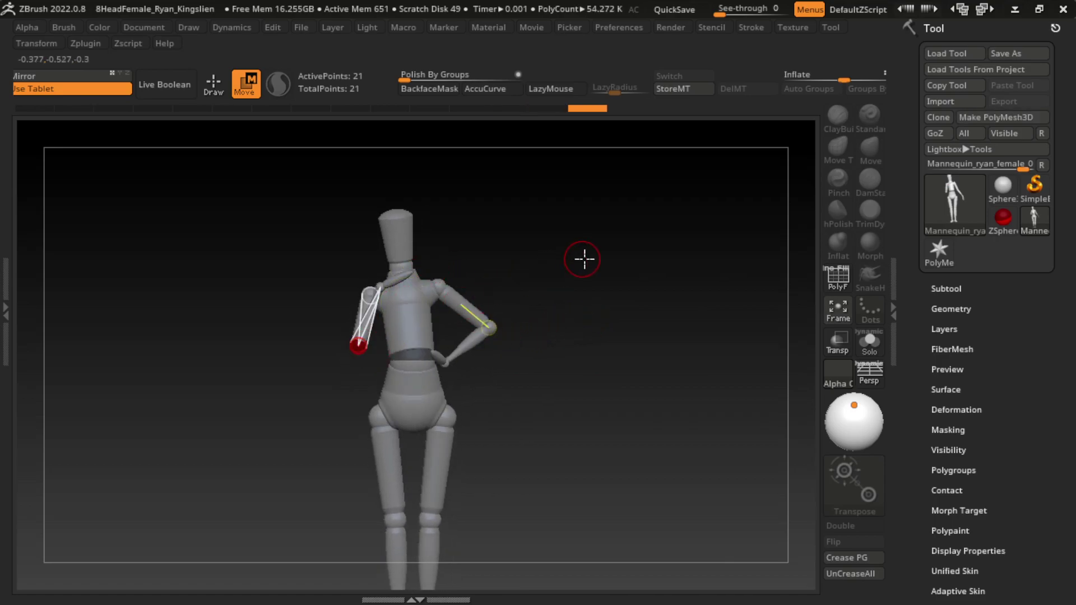
mouse_move(583, 257)
mouse_down()
mouse_move(543, 367)
mouse_move(540, 313)
mouse_up()
drag(426, 281, 566, 255)
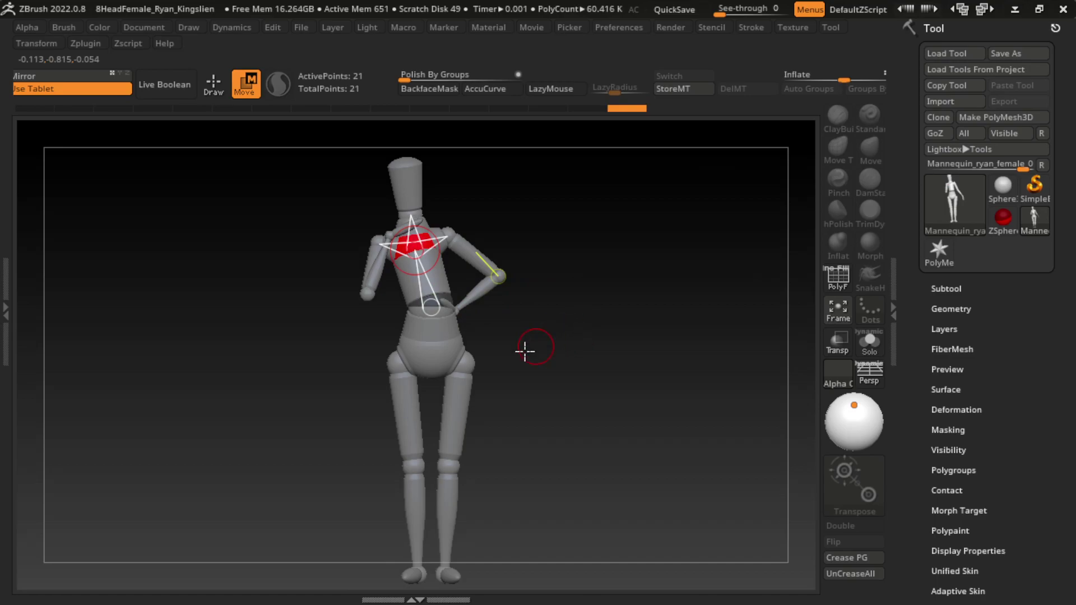
- Pose the legs: swing one knee outward, point the right foot down, bend the left lower leg
drag(415, 465, 346, 471)
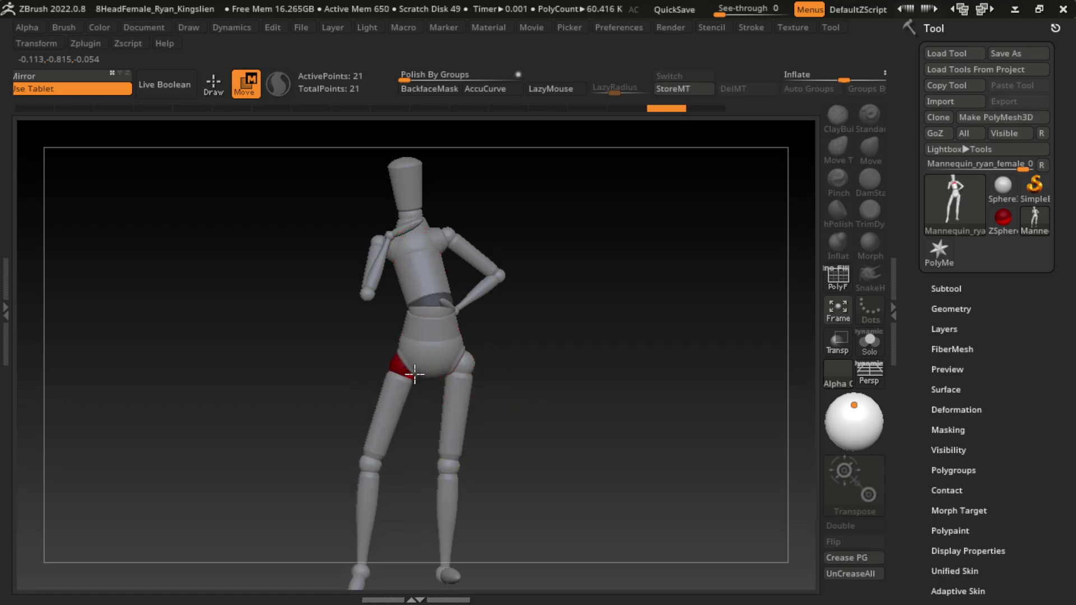
drag(415, 374, 396, 475)
drag(528, 413, 556, 363)
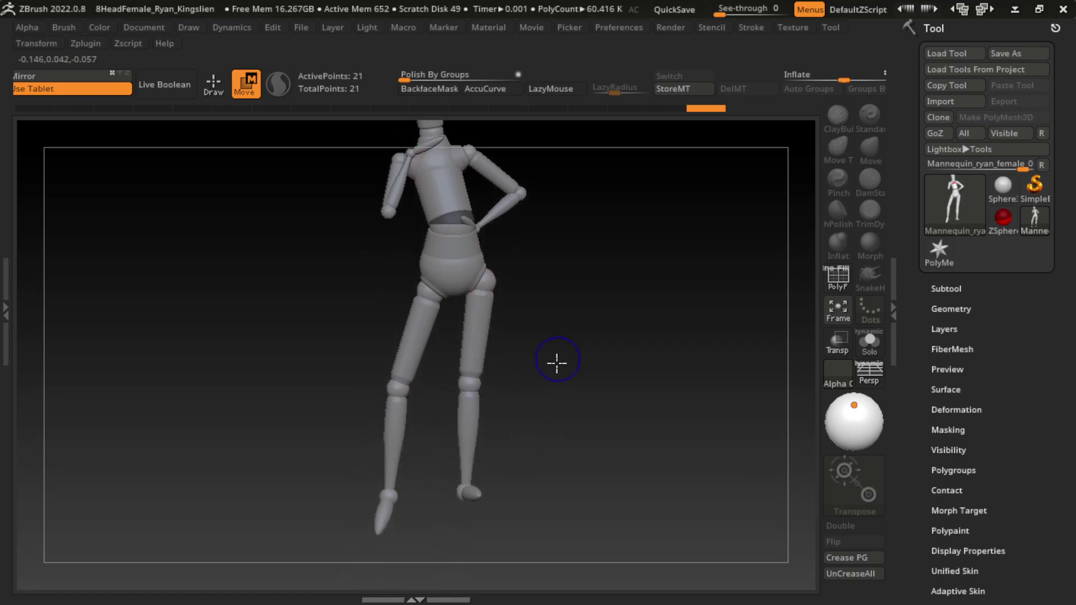
drag(455, 512, 446, 533)
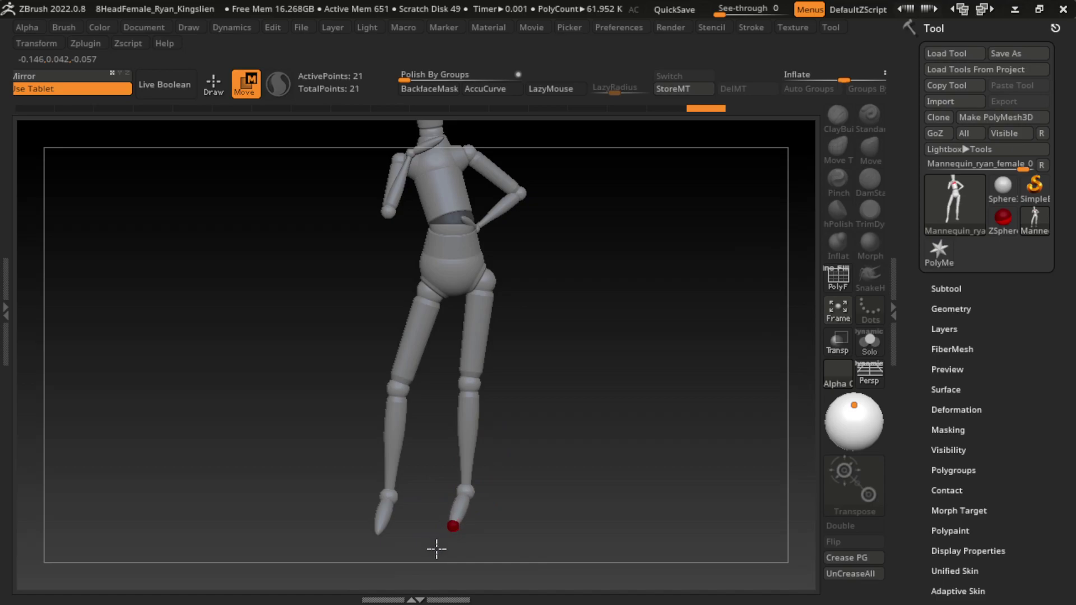
click(452, 526)
click(394, 508)
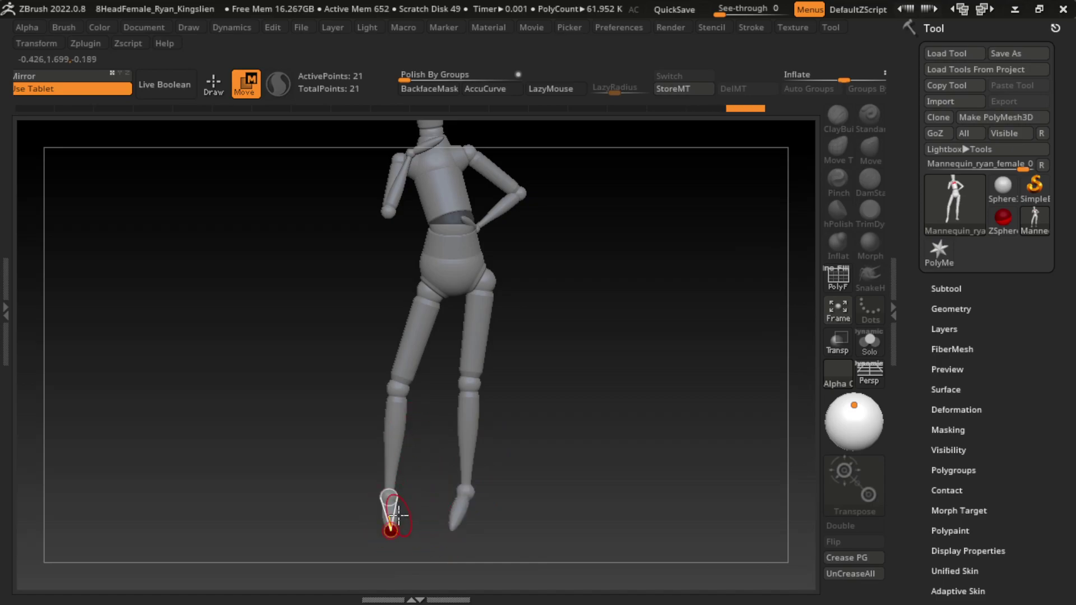
drag(426, 369, 386, 440)
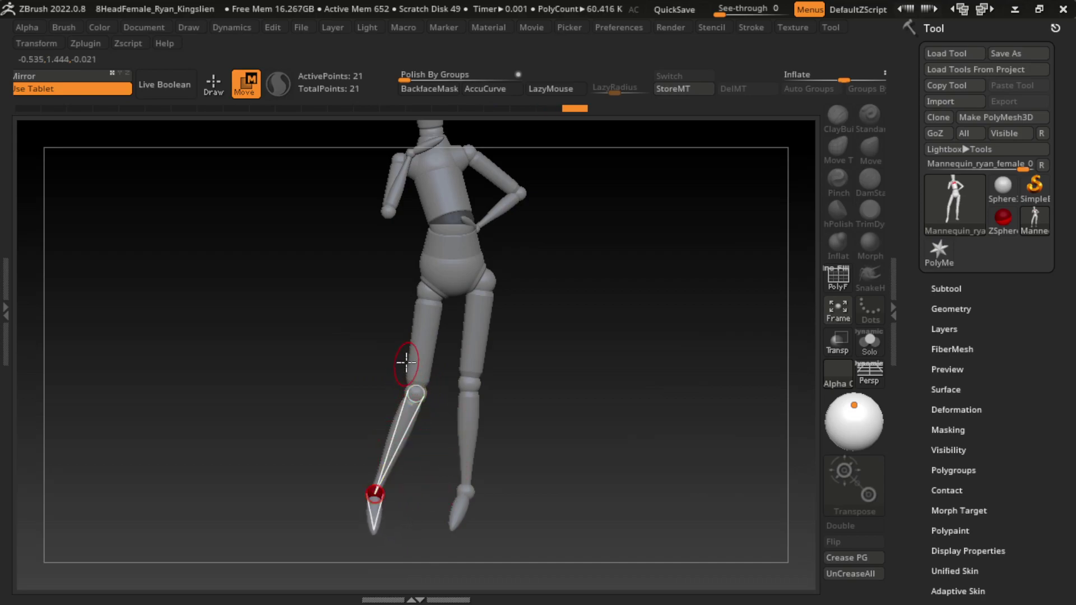
drag(409, 365, 410, 359)
click(361, 490)
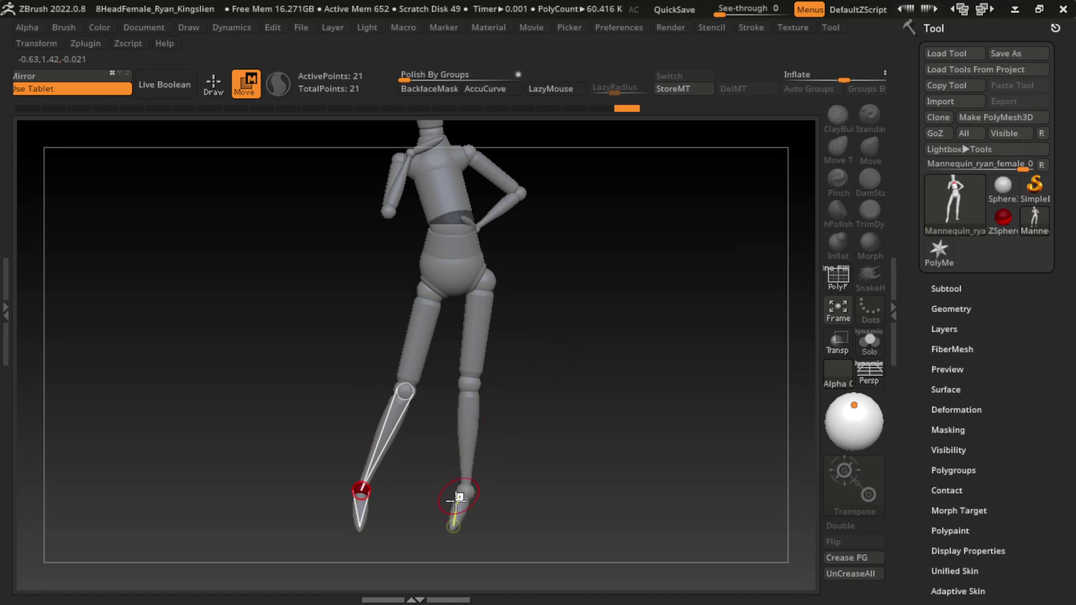
- Tilt the head at the neck, then frame the torso and hips close up
drag(505, 351, 563, 276)
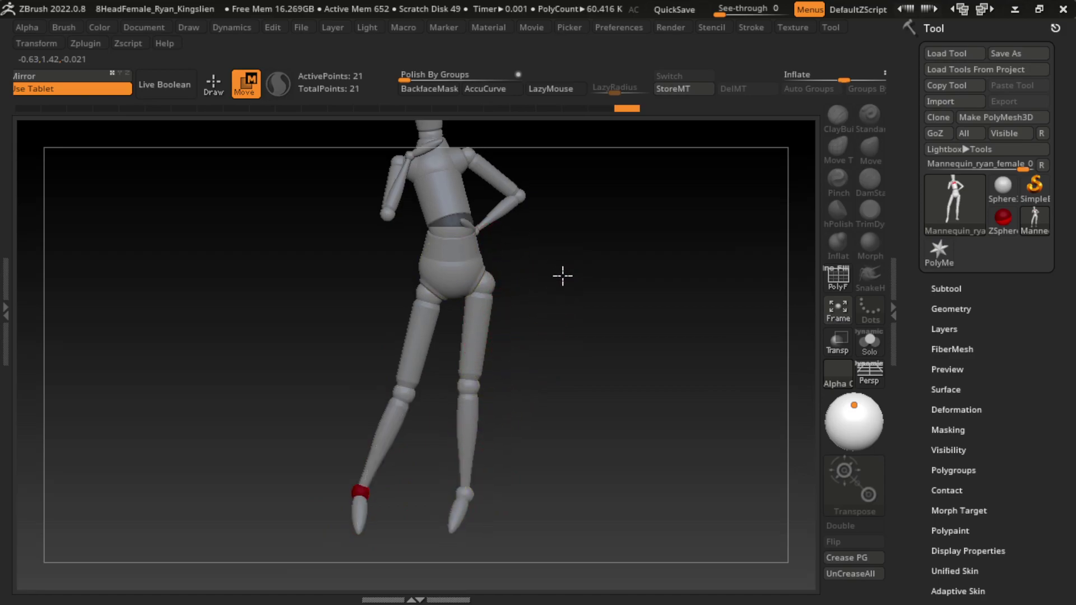
click(451, 322)
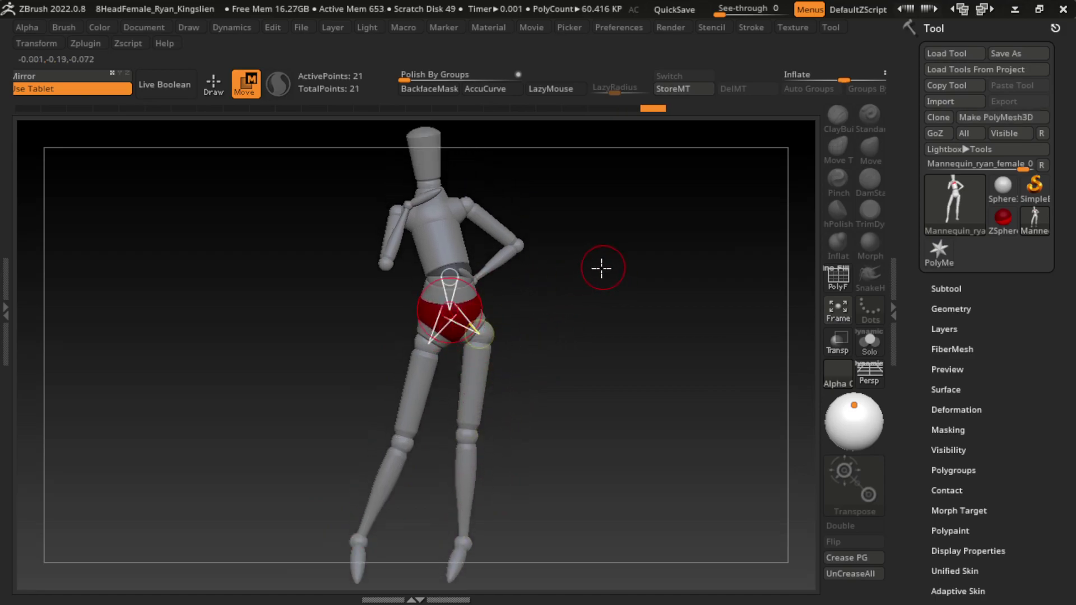
click(448, 270)
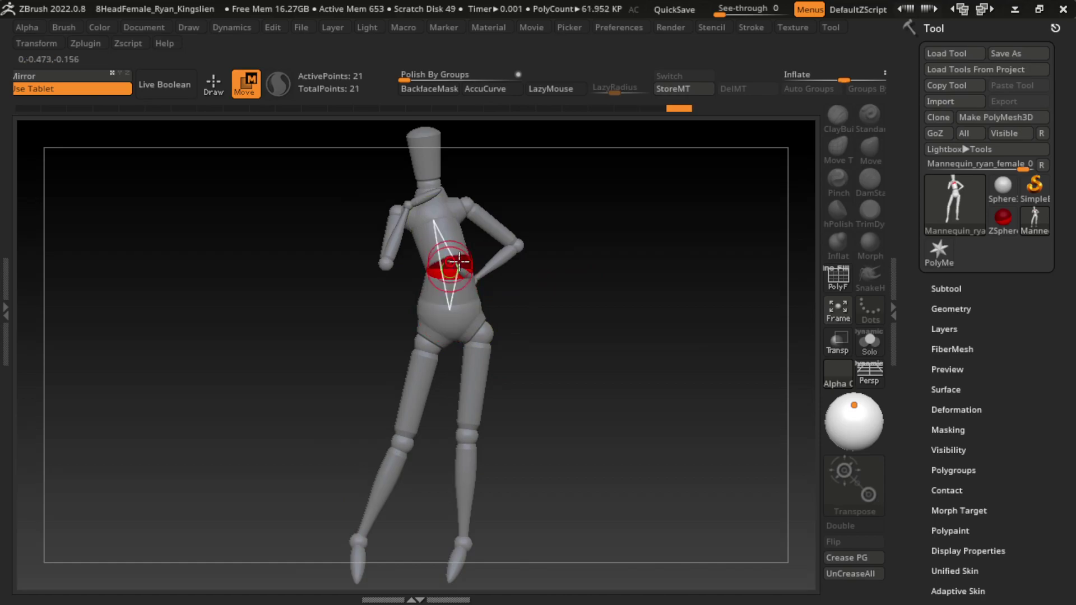
click(455, 327)
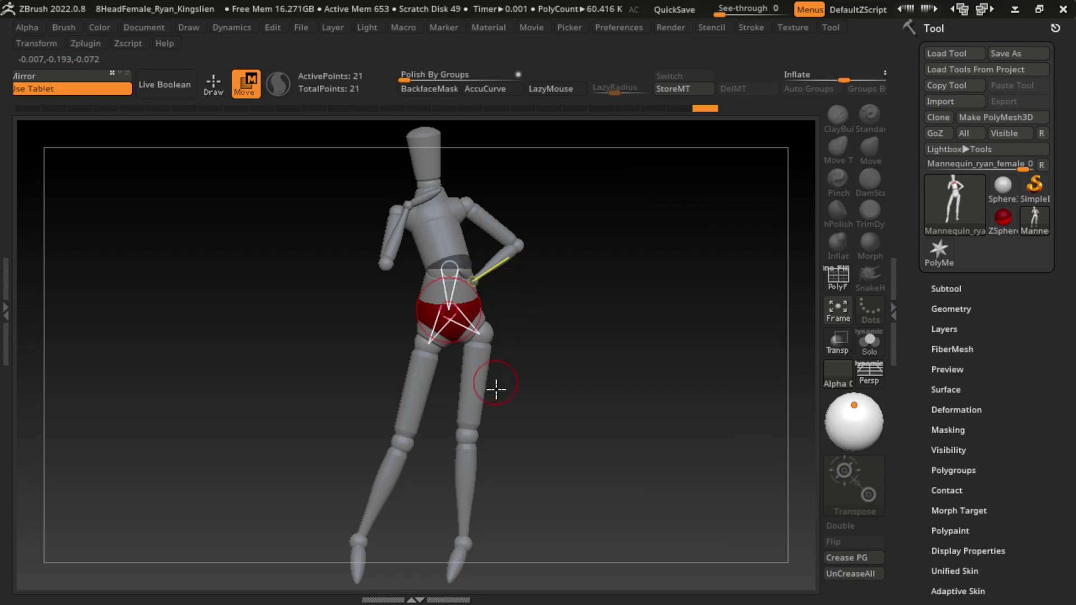
alt+drag(574, 209, 634, 257)
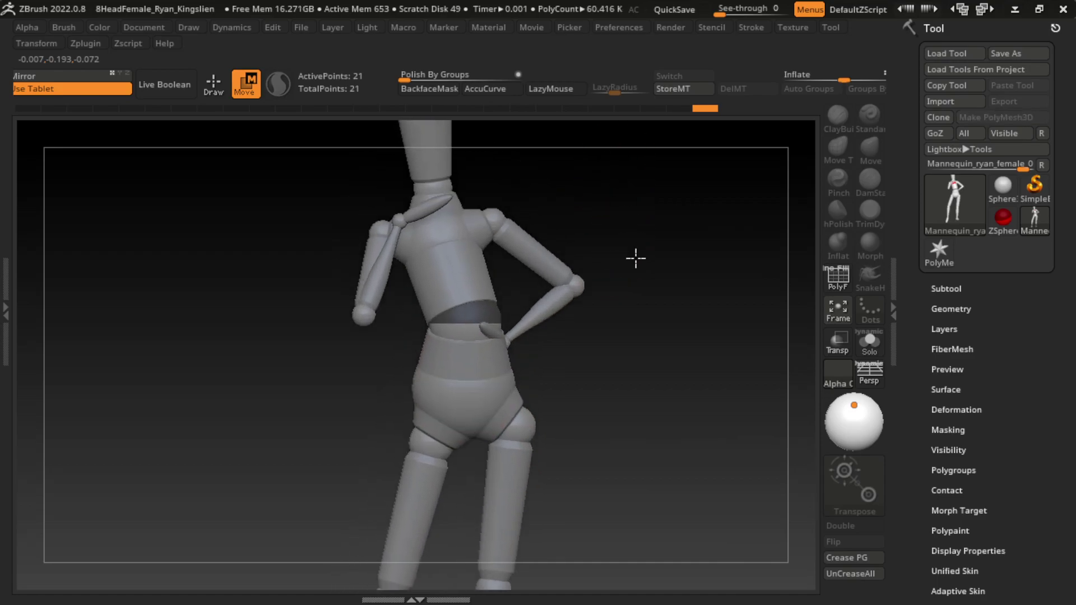
click(477, 304)
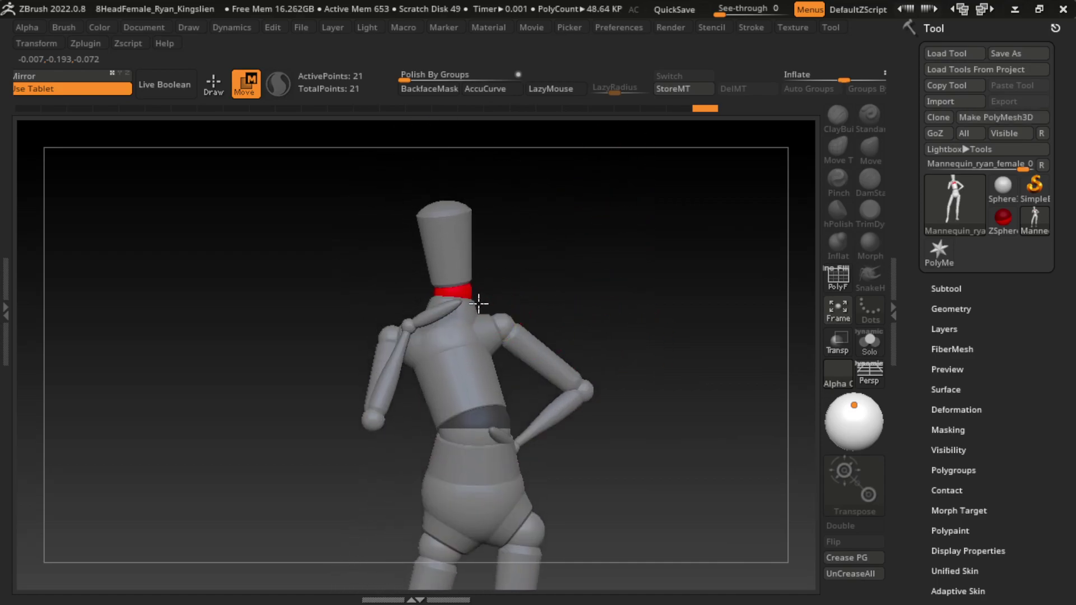
drag(478, 304, 481, 288)
click(453, 232)
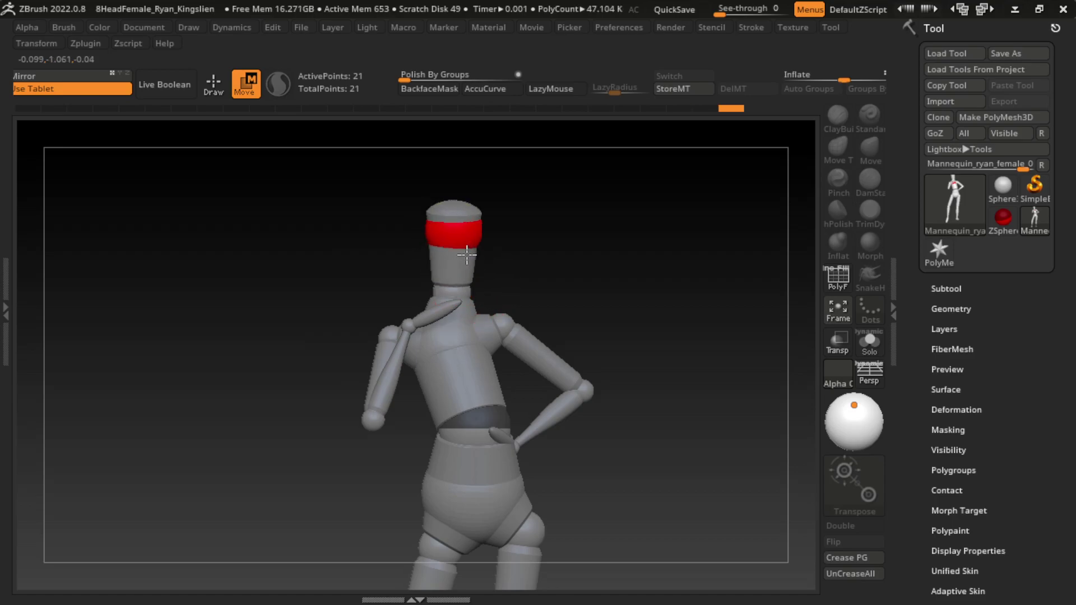
mouse_move(487, 230)
mouse_down()
mouse_move(649, 329)
mouse_move(602, 382)
mouse_up()
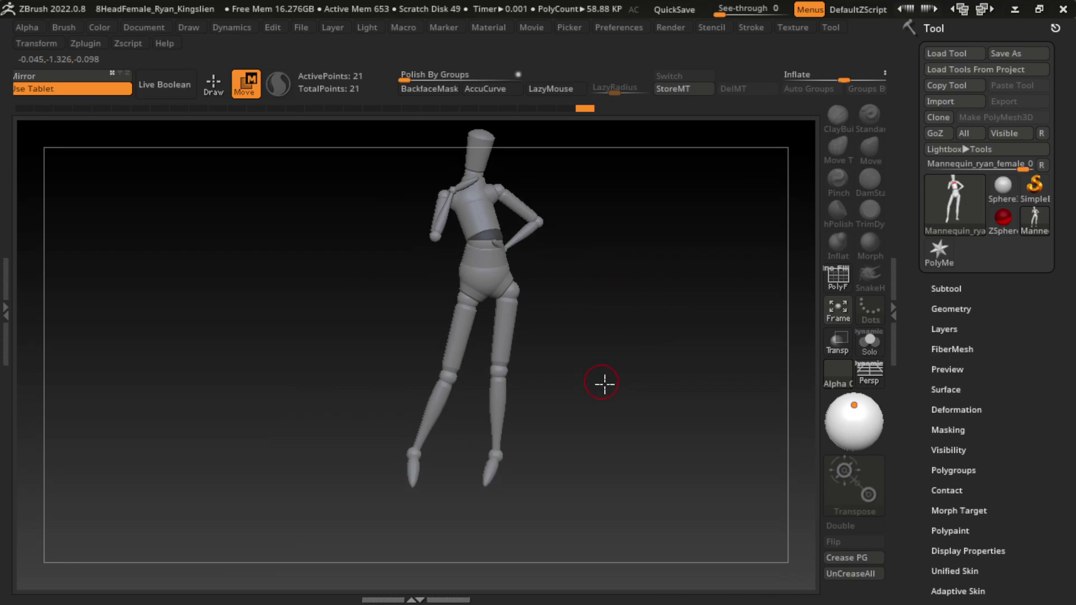
alt+drag(630, 327, 613, 391)
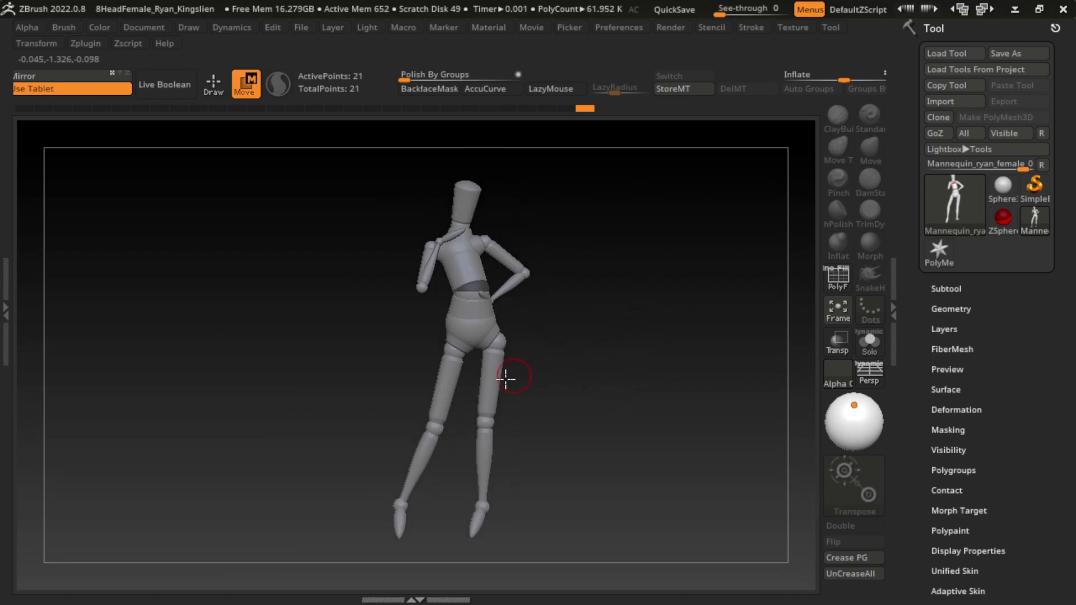
mouse_move(569, 364)
alt+mouse_down()
mouse_move(648, 404)
mouse_move(776, 426)
alt+mouse_up()
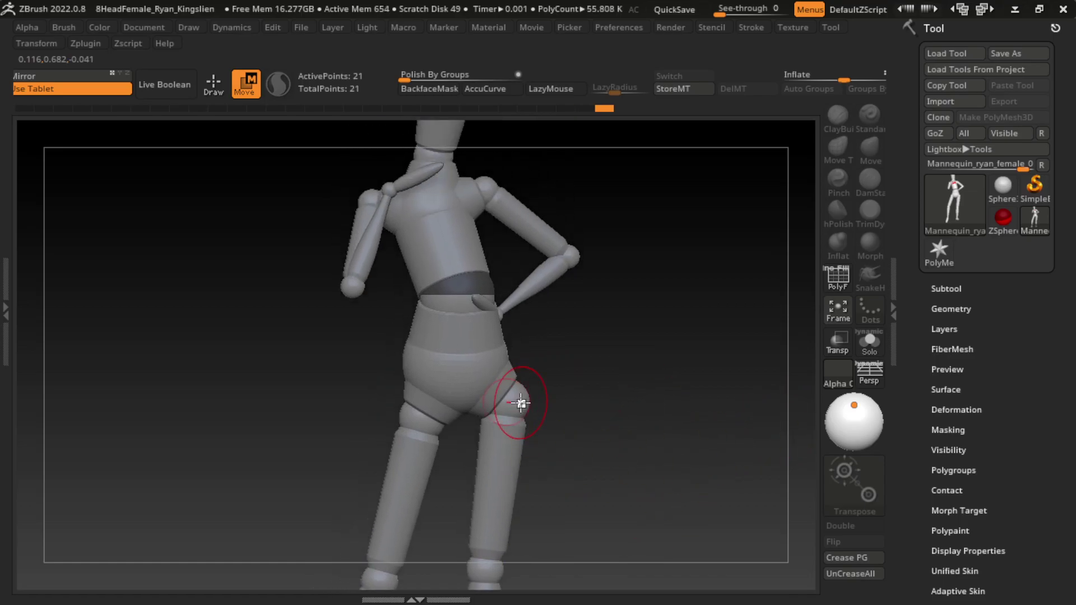
- Convert the mannequin to a polymesh, apply a white material and select ClayBuildup
click(985, 118)
right_click(509, 417)
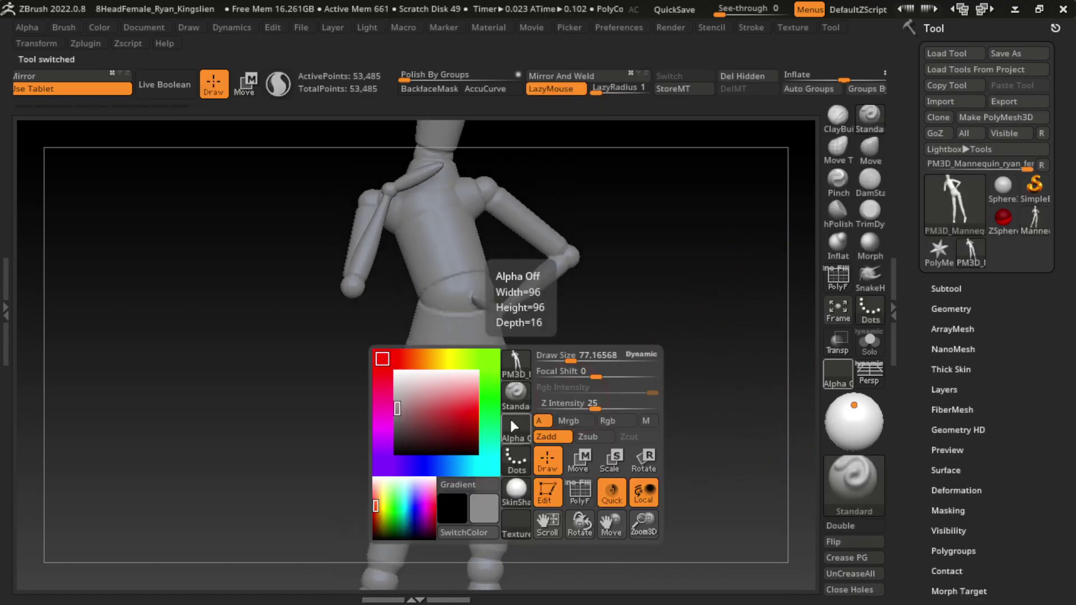
click(518, 496)
click(379, 435)
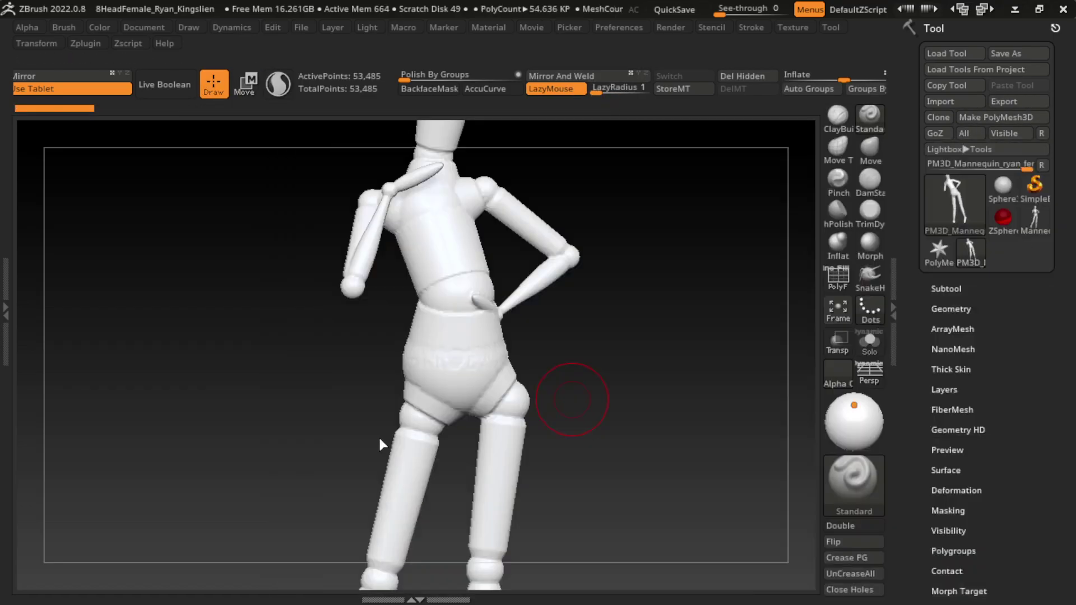
click(838, 115)
click(278, 84)
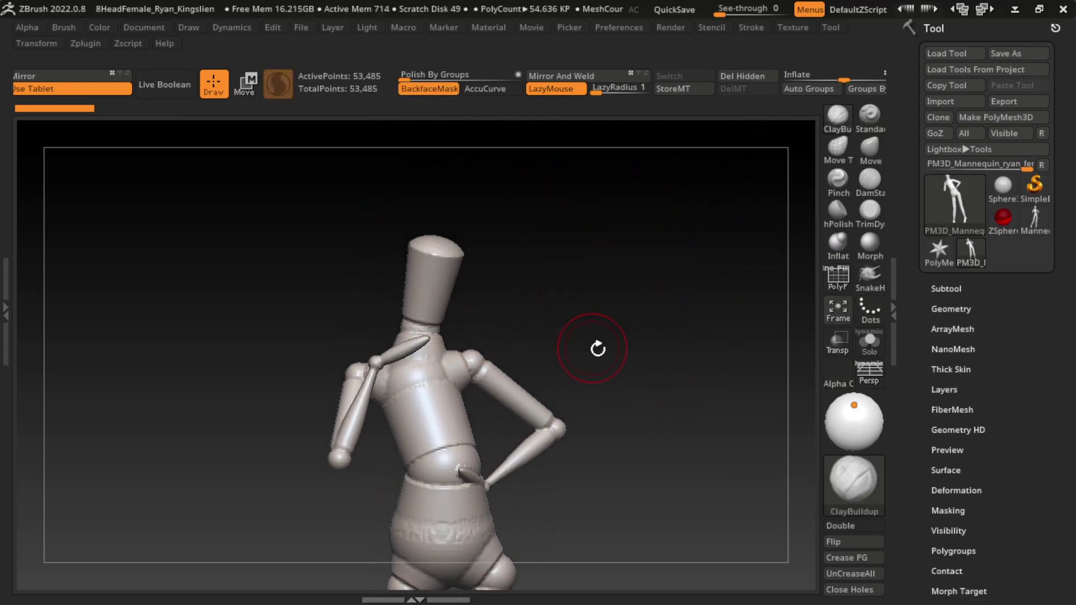
mouse_move(623, 356)
mouse_down()
mouse_move(533, 351)
mouse_move(430, 414)
mouse_up()
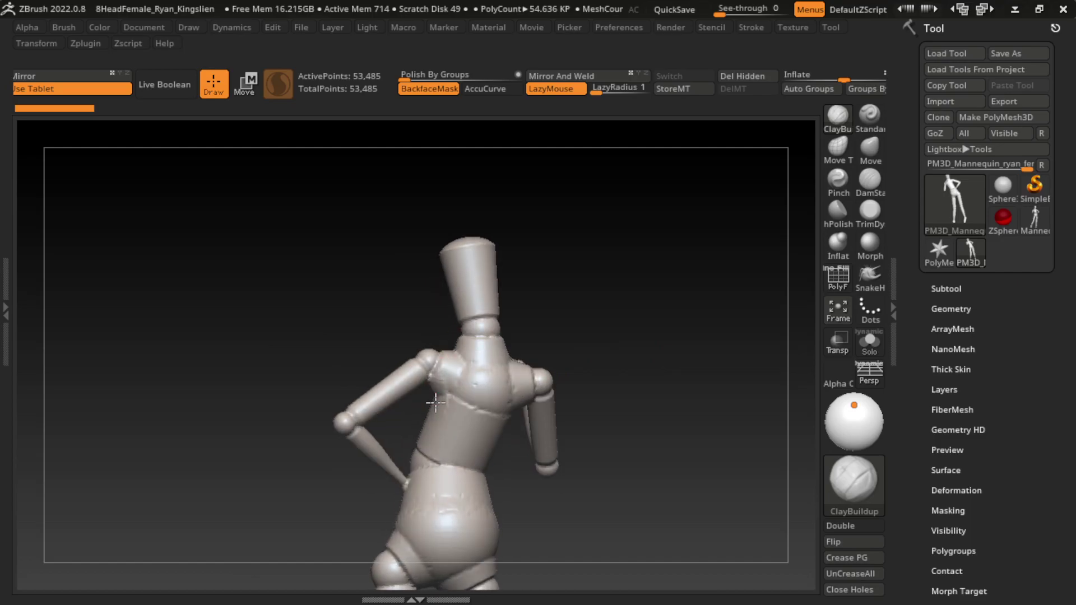
- Build up and smooth clay across the chest
key(space)
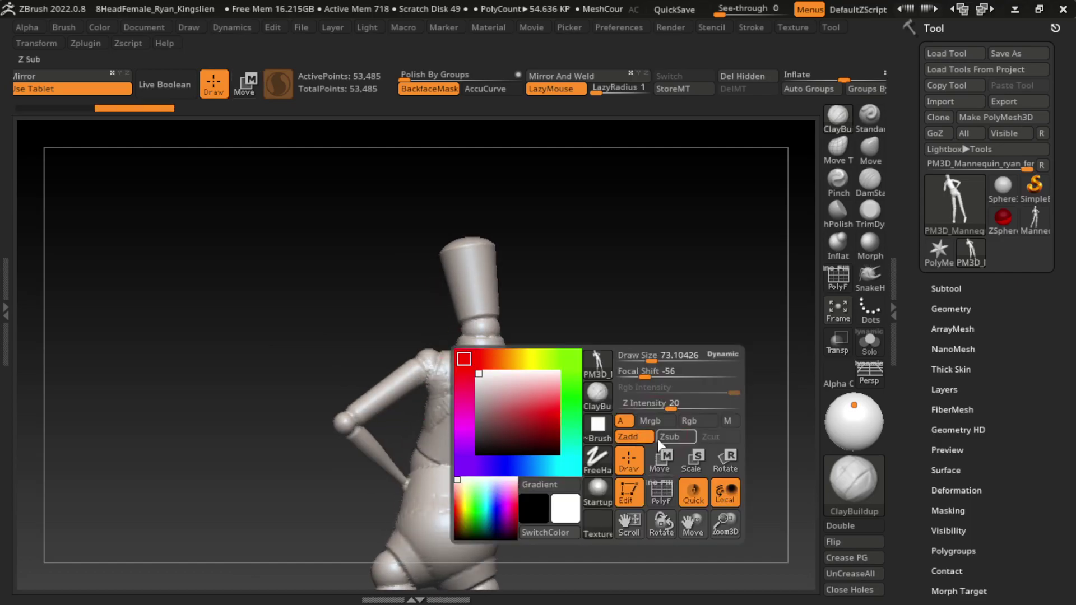
right_drag(420, 408, 436, 415)
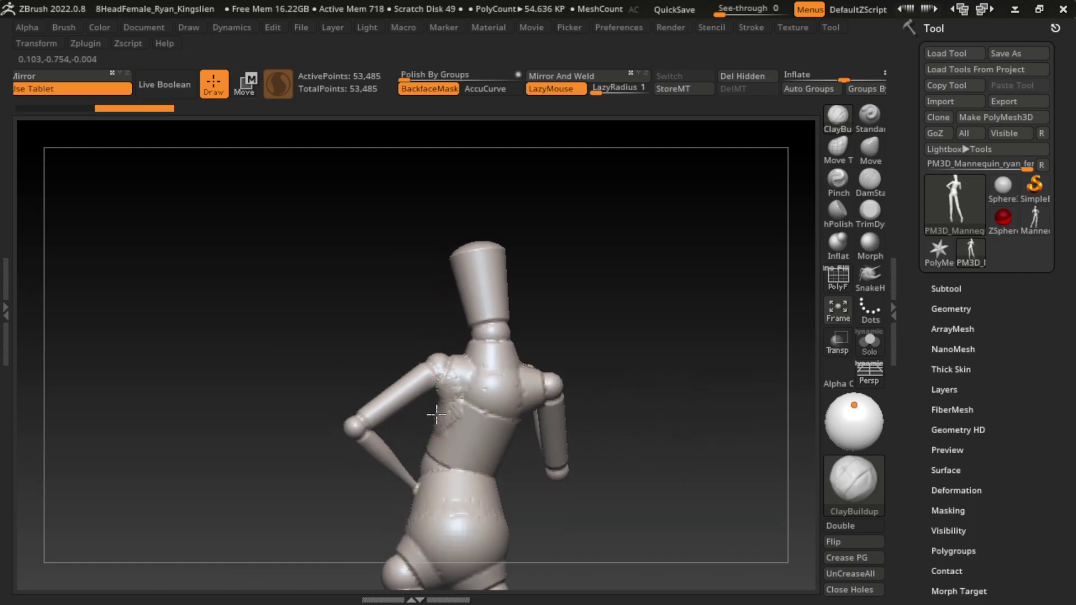
mouse_move(436, 415)
mouse_down()
mouse_move(432, 462)
mouse_move(441, 391)
mouse_move(456, 385)
mouse_up()
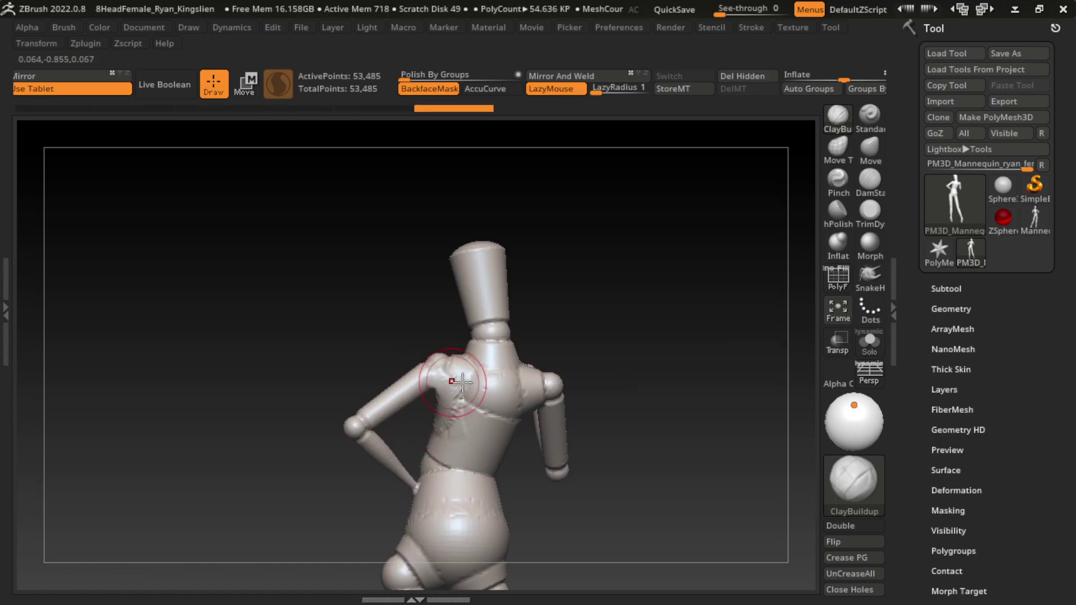
mouse_move(456, 384)
right_down()
mouse_move(654, 413)
mouse_move(643, 413)
right_up()
click(693, 443)
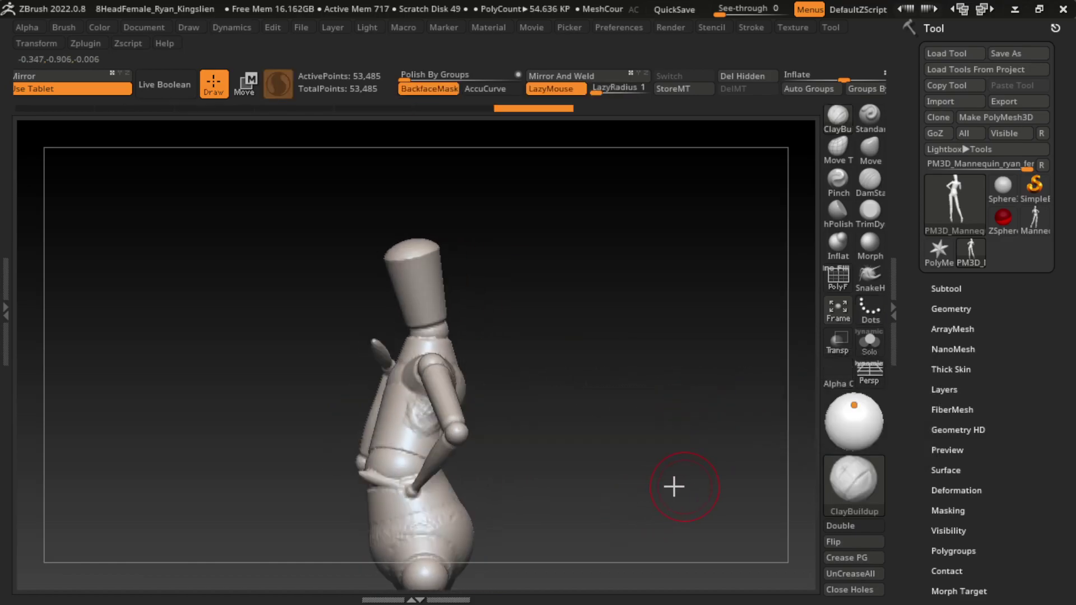
mouse_move(674, 487)
right_down()
mouse_move(676, 507)
mouse_move(563, 401)
right_up()
mouse_move(516, 370)
right_down()
mouse_move(581, 309)
mouse_move(673, 308)
right_up()
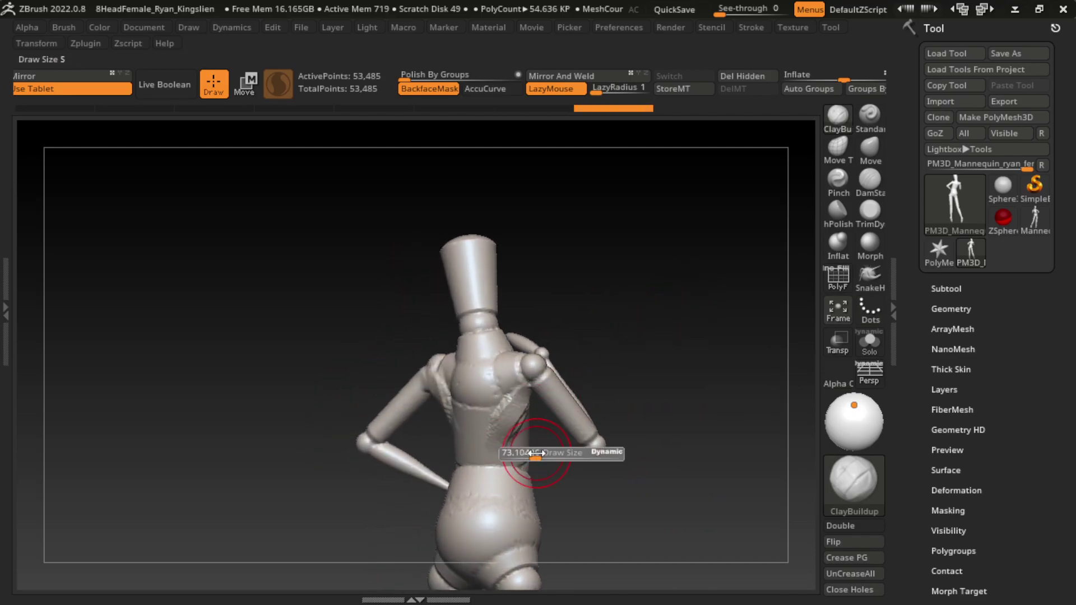
- Add clay folds across the back near the shoulder blade
mouse_move(548, 448)
mouse_down()
mouse_move(526, 399)
mouse_move(508, 477)
mouse_up()
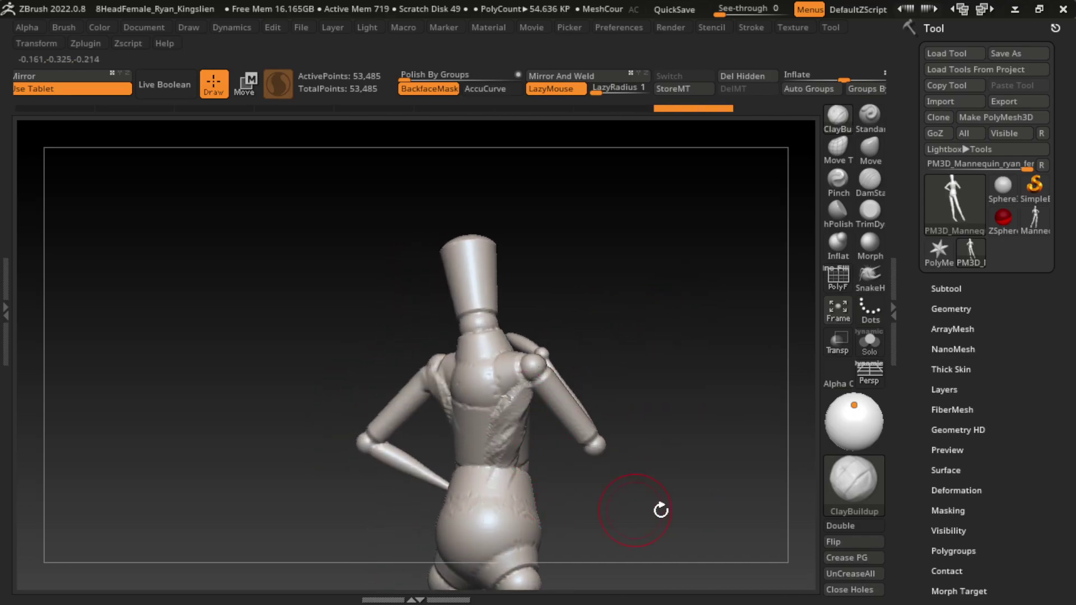
mouse_move(632, 512)
right_down()
mouse_move(742, 547)
mouse_move(570, 452)
right_up()
drag(517, 420, 517, 470)
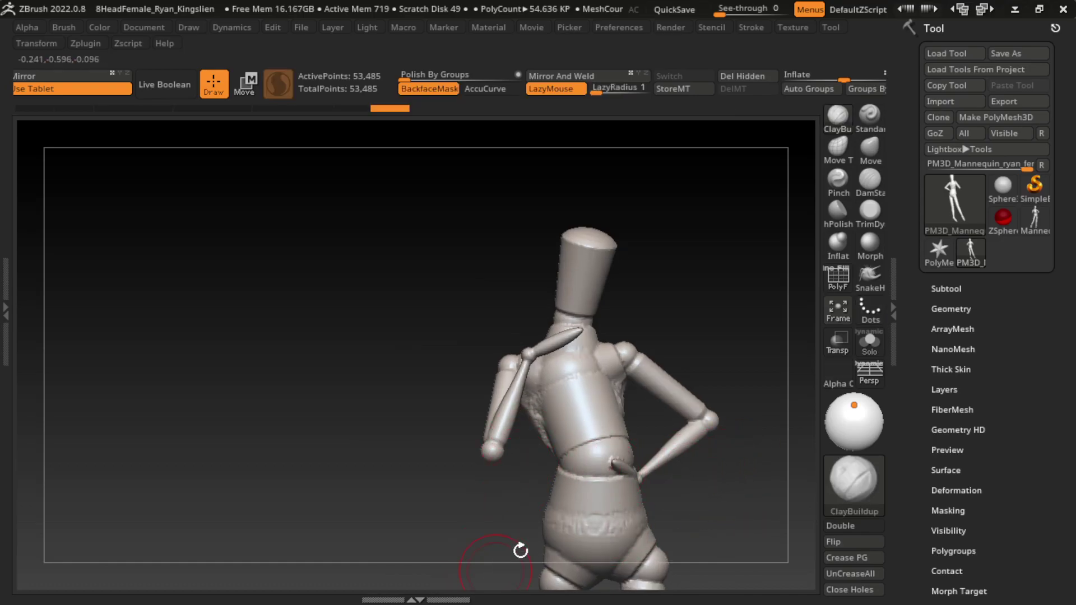
mouse_move(516, 550)
right_down()
mouse_move(745, 469)
mouse_move(614, 445)
right_up()
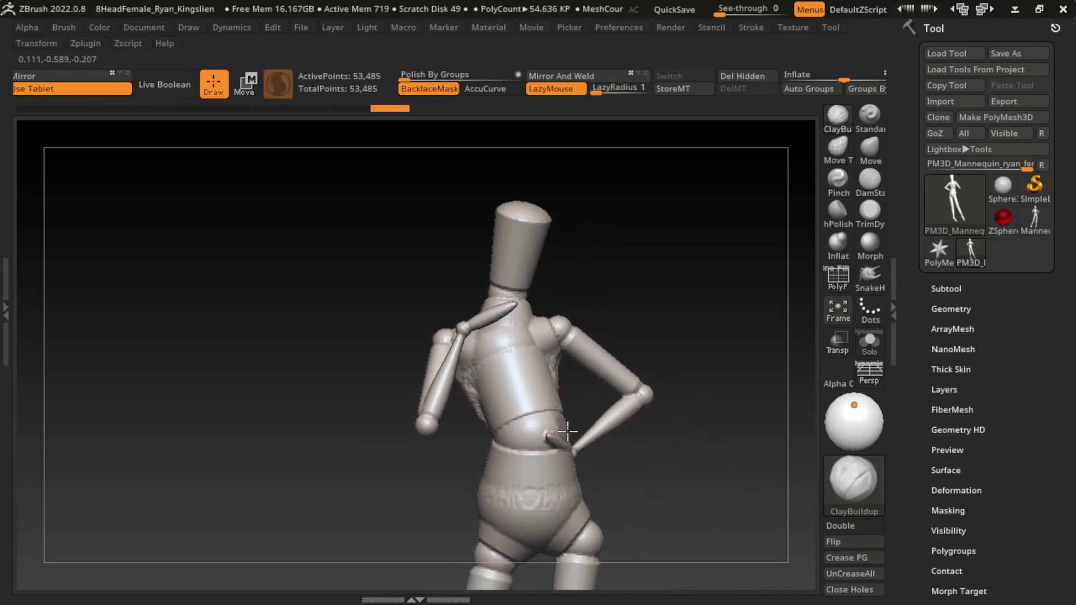
drag(566, 419, 594, 438)
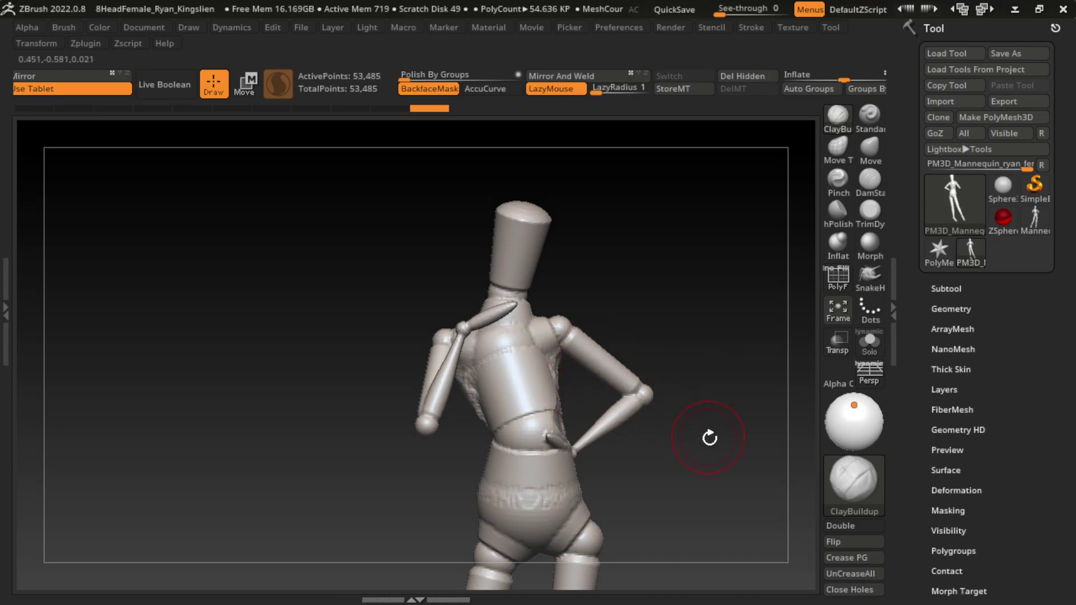
key(s)
- Sculpt clay fabric folds over the torso, chest and shoulder
right_drag(681, 411, 607, 387)
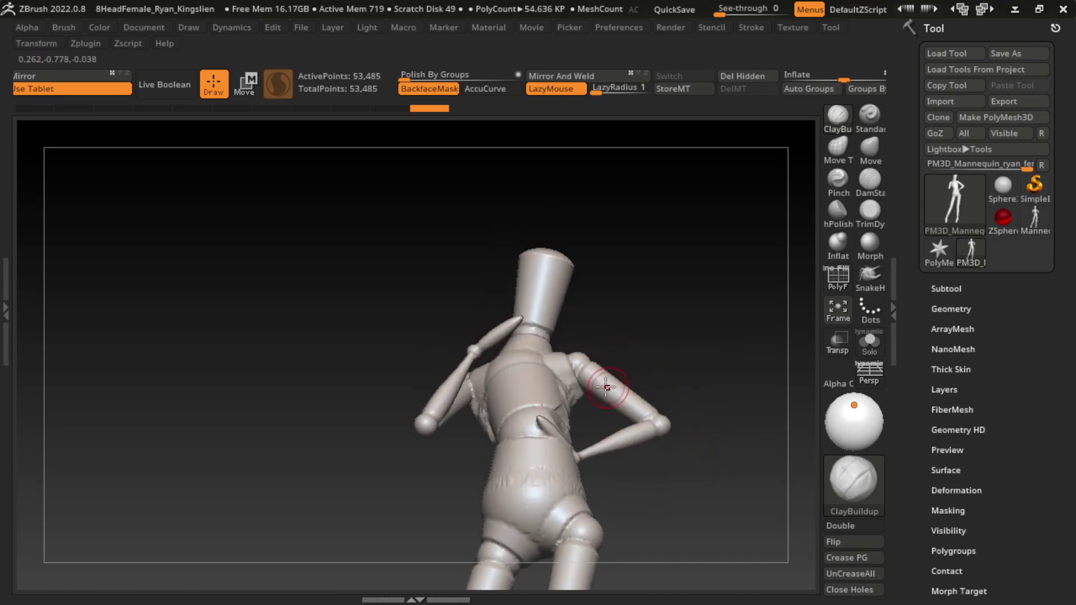
mouse_move(583, 395)
mouse_down()
mouse_move(624, 374)
mouse_move(705, 413)
mouse_up()
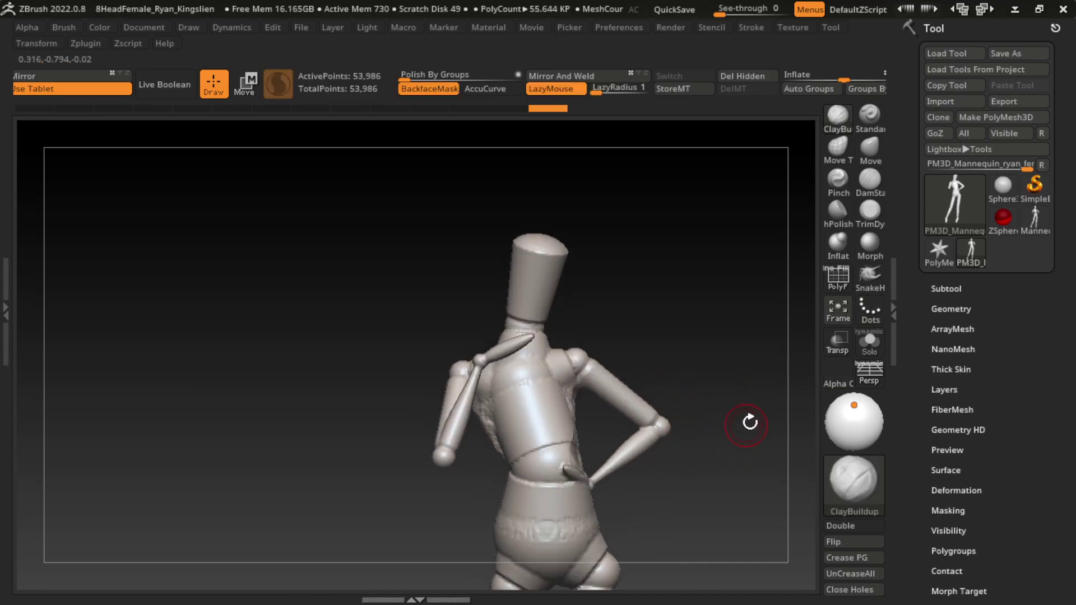
click(573, 378)
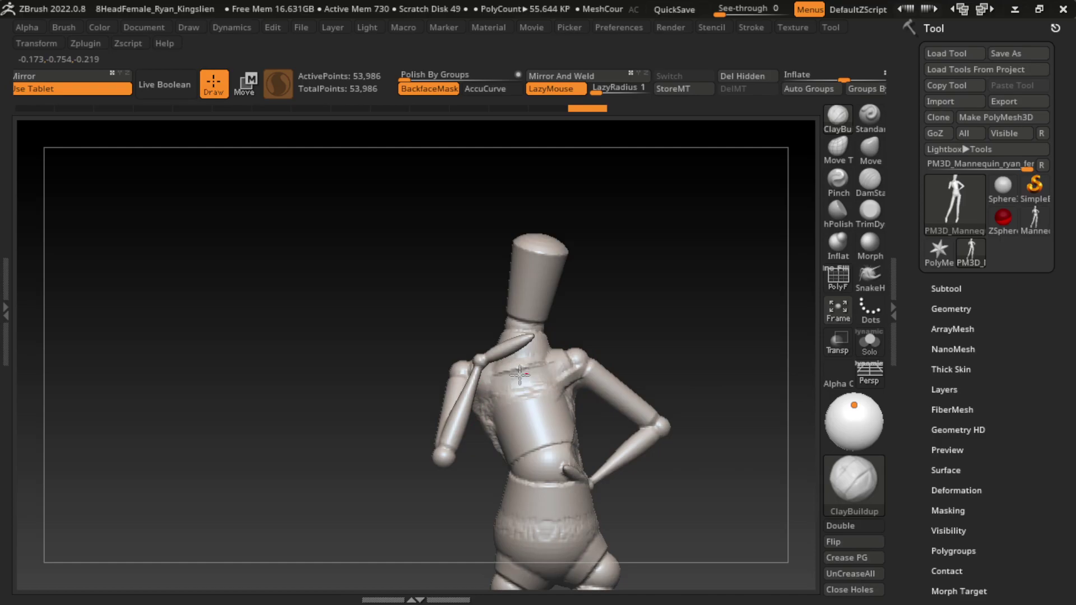
drag(537, 386, 518, 368)
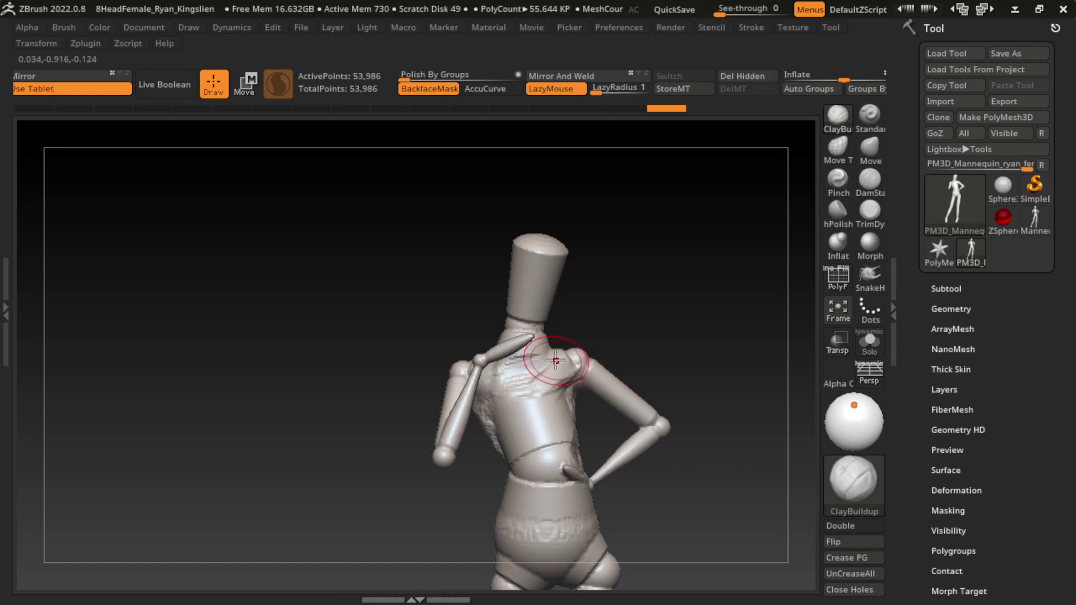
drag(659, 314, 530, 353)
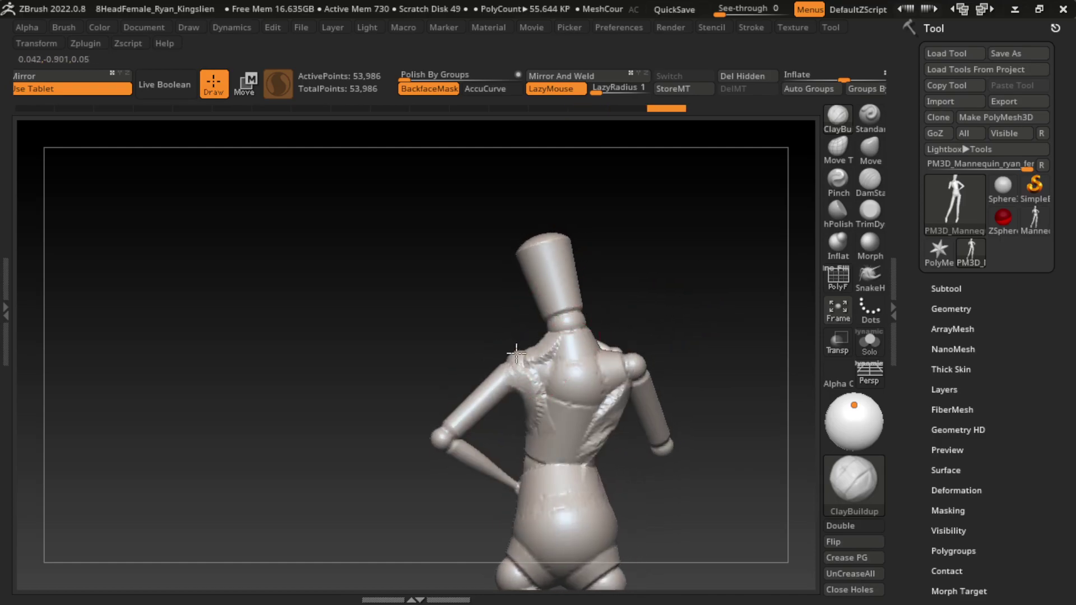
drag(607, 351, 623, 353)
drag(788, 338, 800, 368)
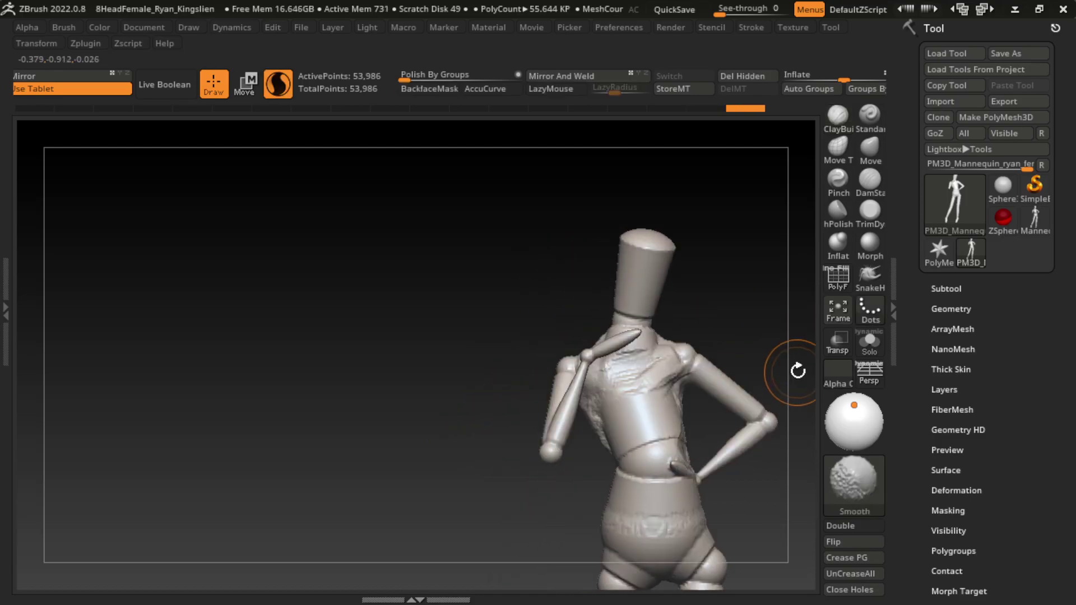
mouse_move(712, 360)
mouse_down()
mouse_move(630, 397)
mouse_move(656, 351)
mouse_move(689, 384)
mouse_move(595, 406)
mouse_up()
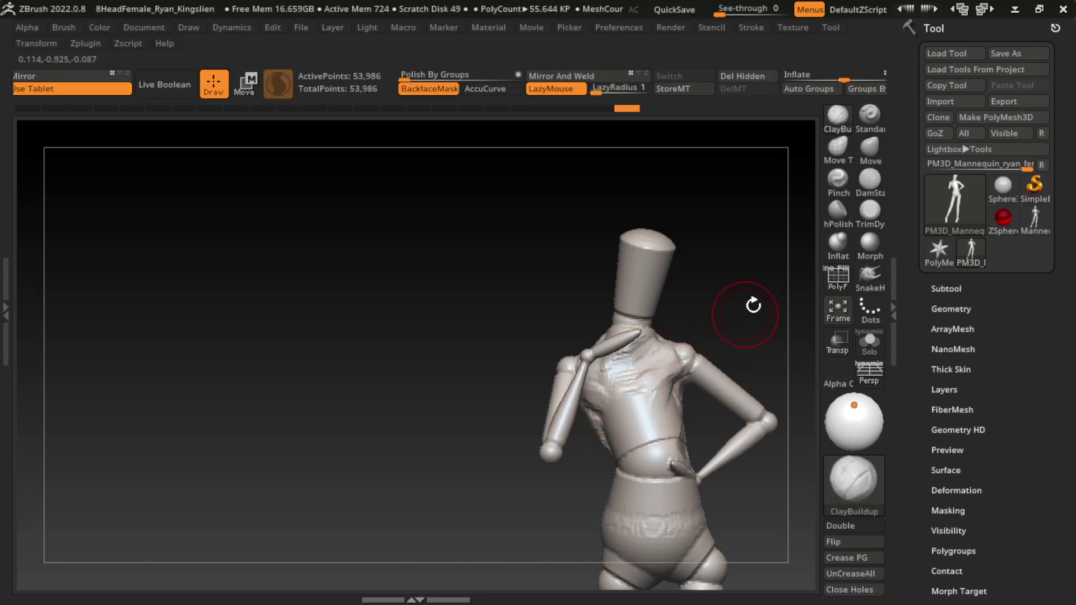
- Rotate around the torso and add clay to the forearm
drag(751, 300, 593, 391)
drag(740, 244, 613, 394)
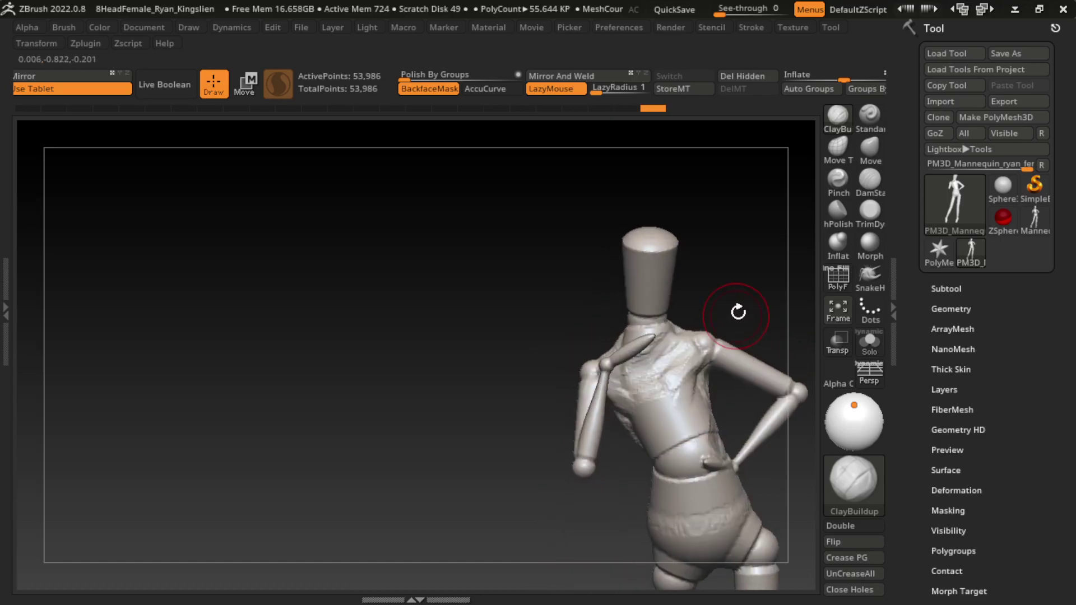
mouse_move(783, 341)
mouse_down()
mouse_move(724, 305)
mouse_move(648, 307)
mouse_move(648, 320)
mouse_up()
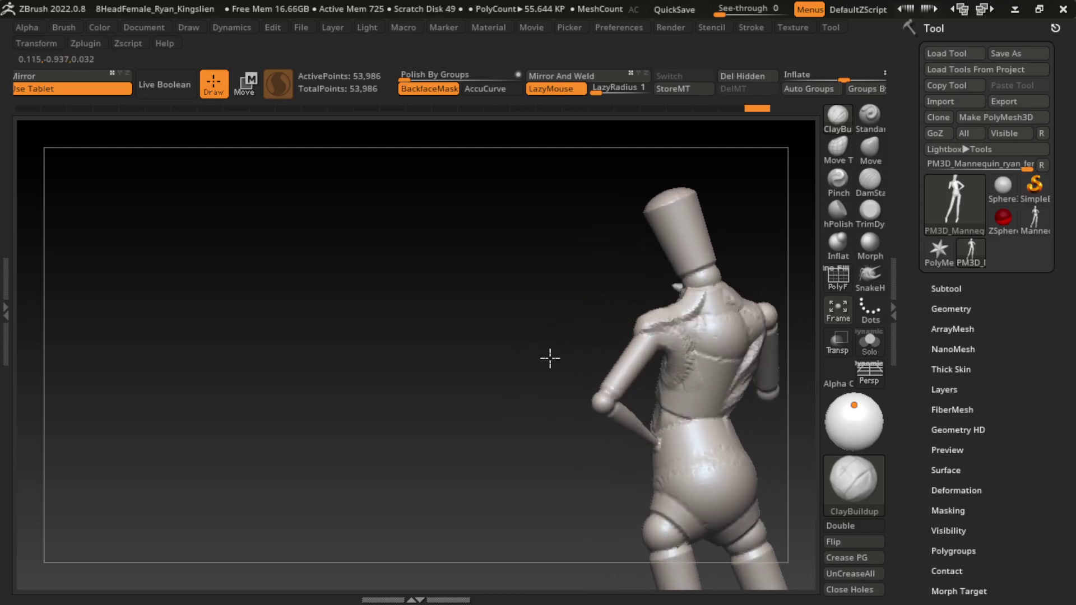
mouse_move(549, 355)
mouse_down()
mouse_move(737, 325)
mouse_move(692, 353)
mouse_up()
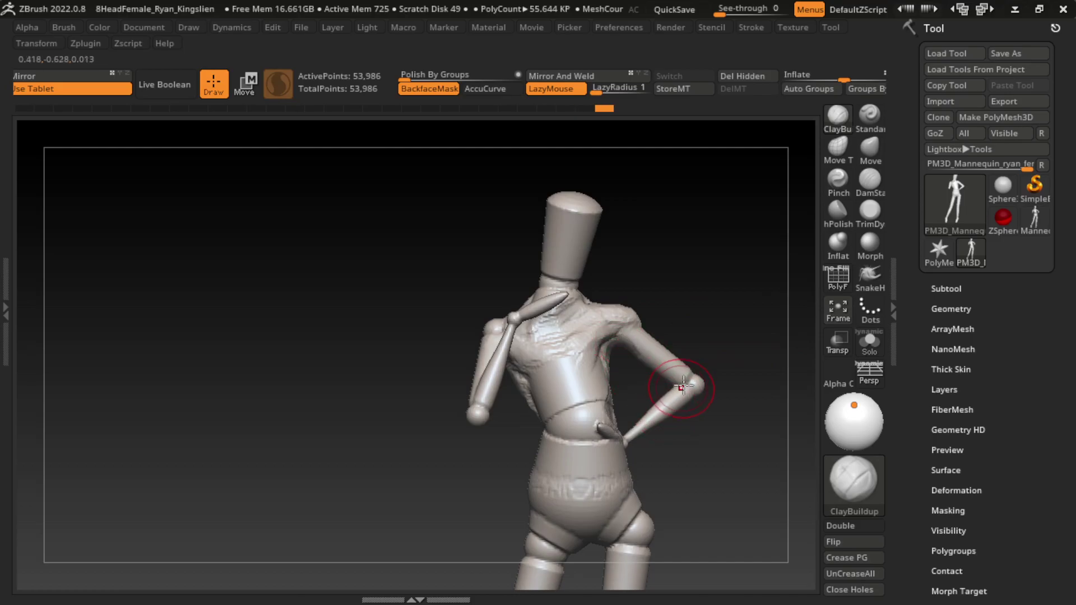
mouse_move(721, 336)
mouse_down()
mouse_move(649, 321)
mouse_move(740, 305)
mouse_up()
mouse_move(739, 395)
mouse_down()
mouse_move(709, 368)
mouse_move(706, 378)
mouse_move(756, 404)
mouse_move(717, 393)
mouse_up()
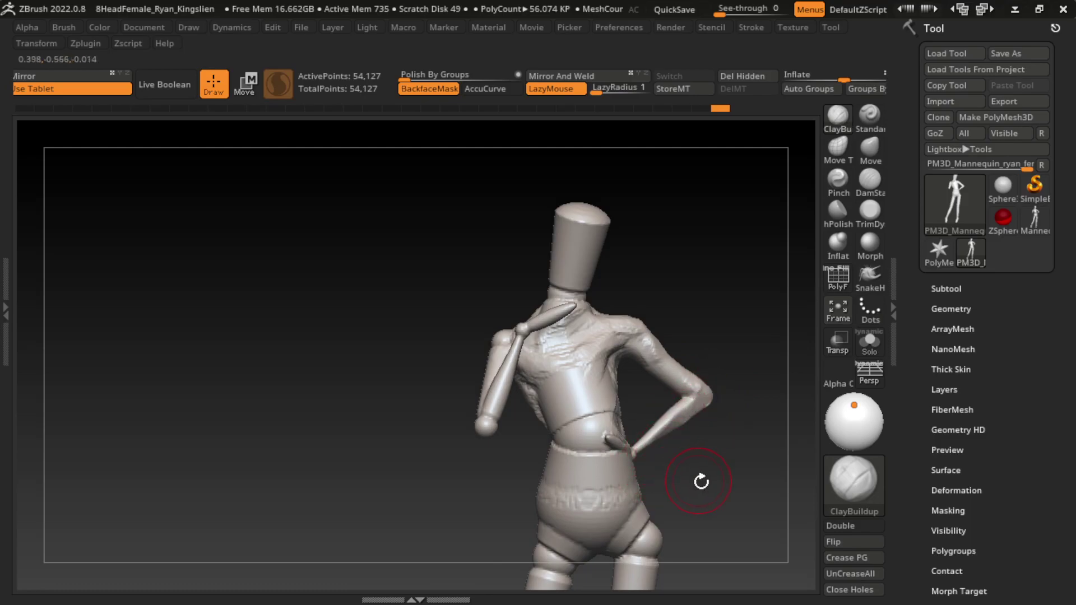
drag(701, 482, 654, 457)
drag(701, 484, 669, 440)
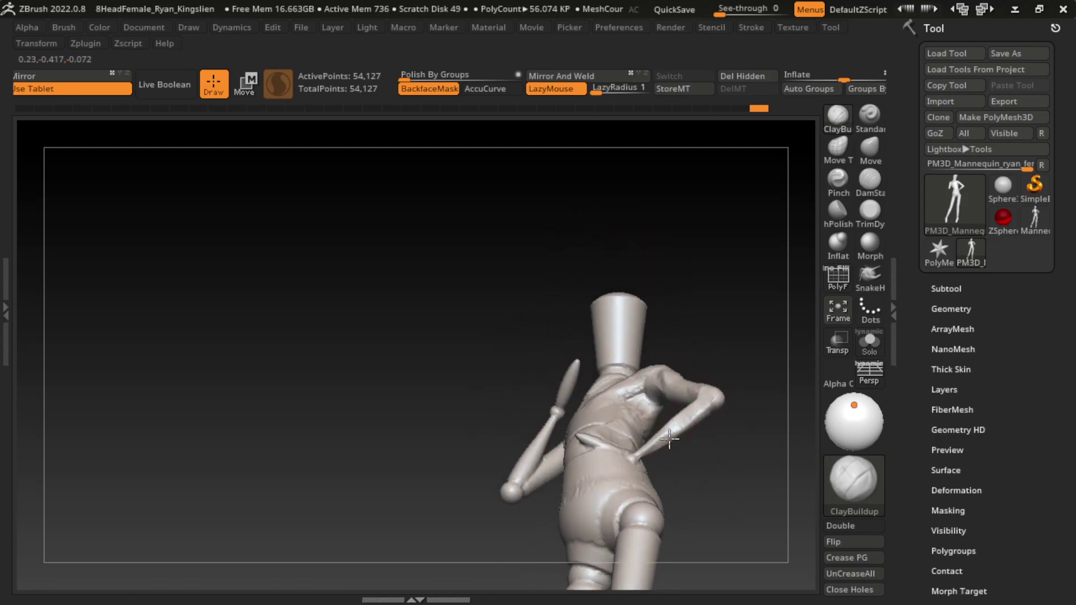
drag(721, 356, 745, 456)
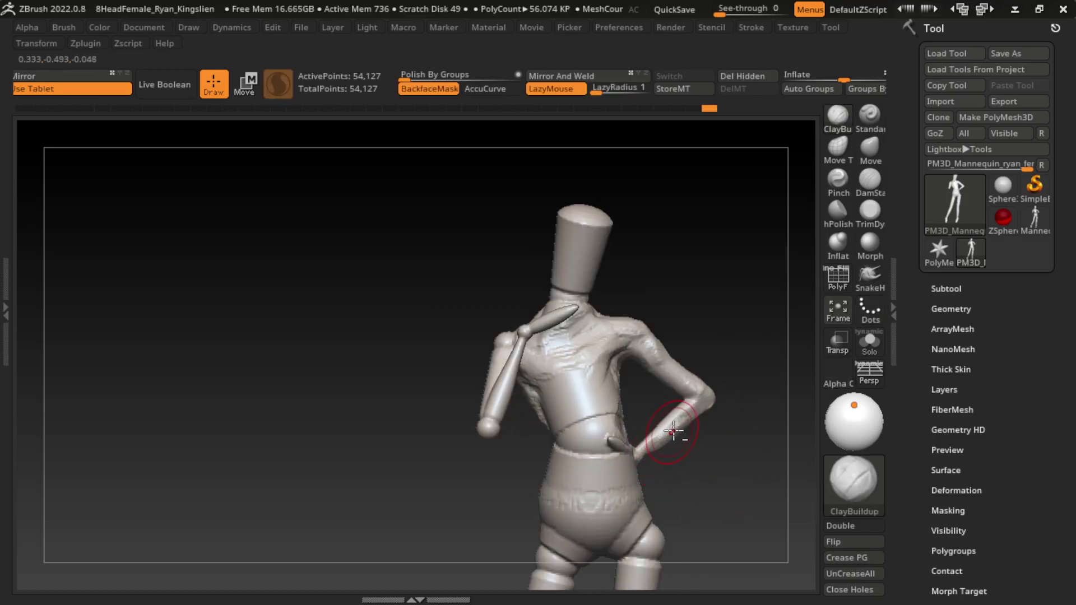
drag(717, 418, 674, 428)
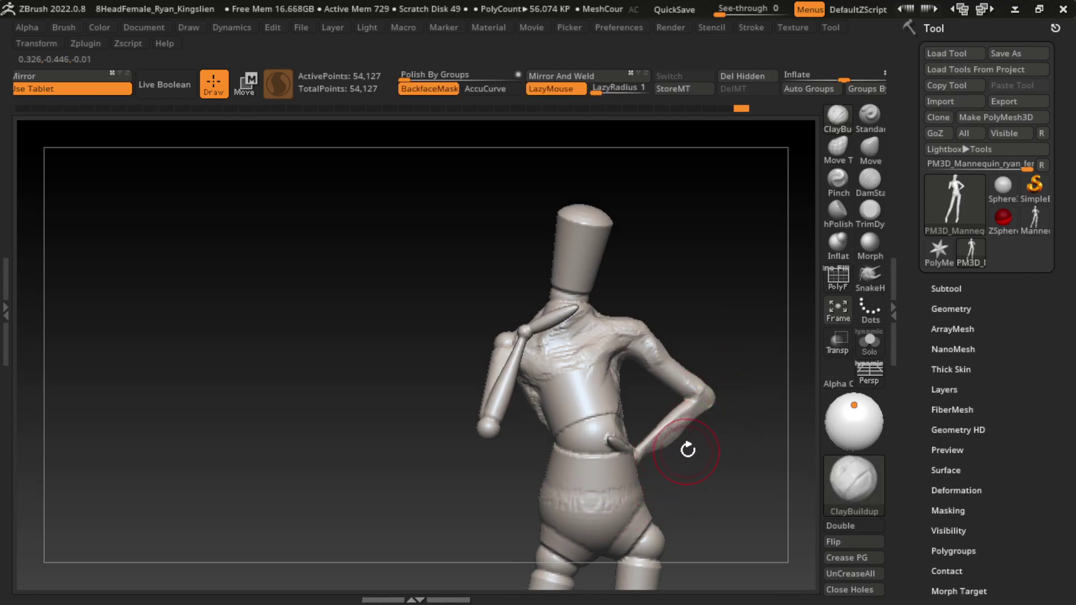
- Undo the last waist stroke and add more fold strokes across the chest
drag(688, 450, 708, 414)
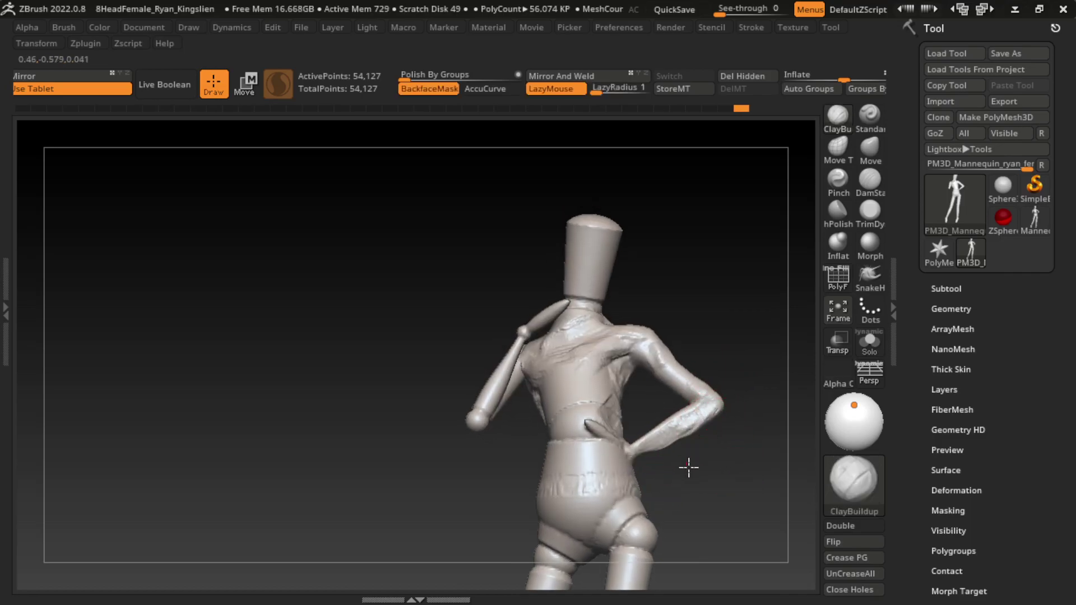
drag(689, 468, 737, 471)
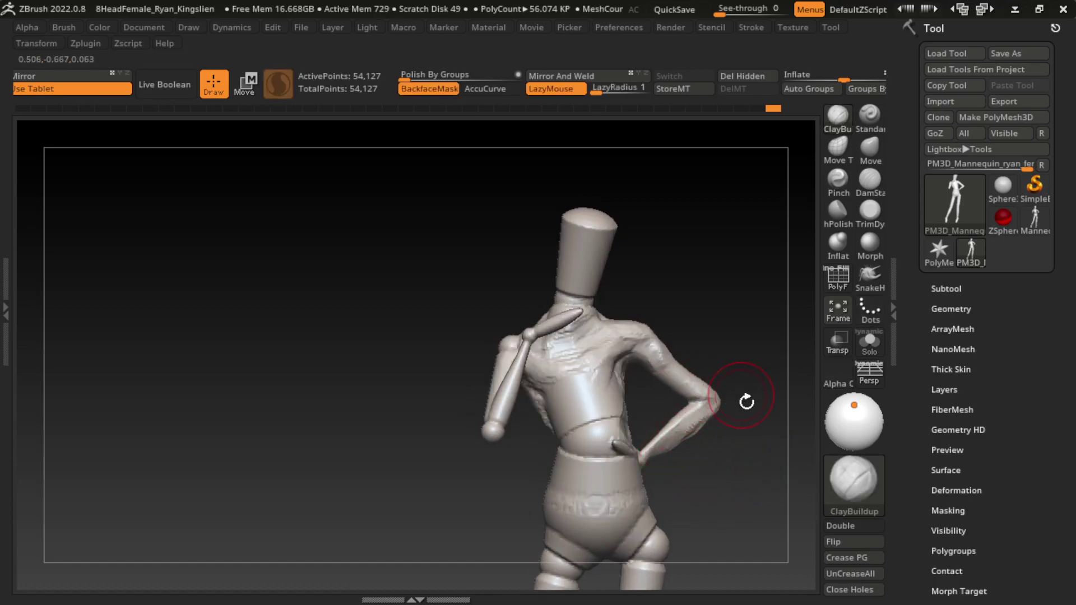
drag(746, 402, 707, 445)
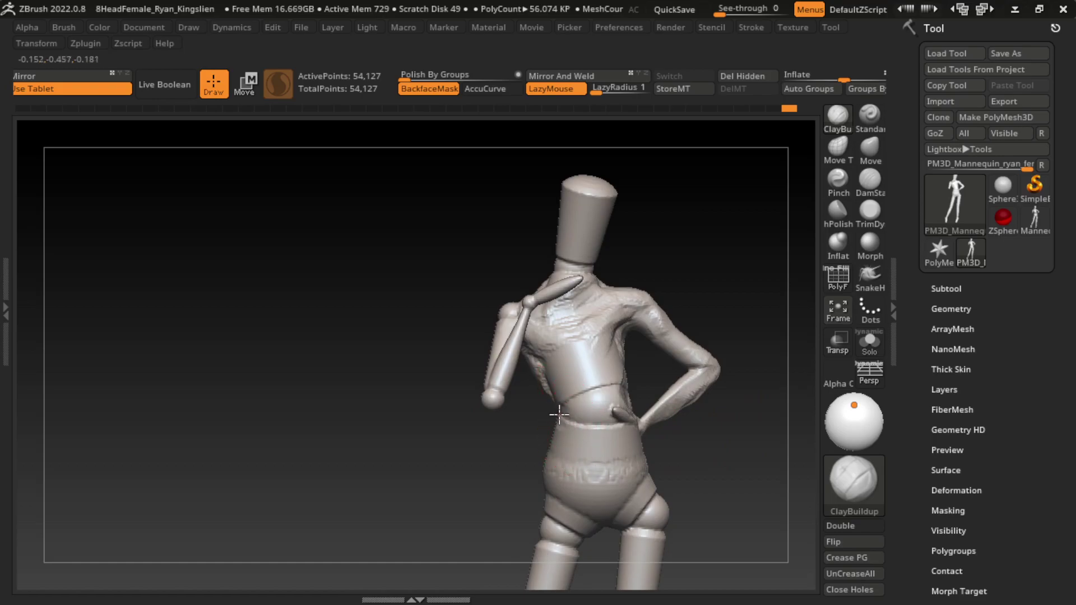
key(ctrl+z)
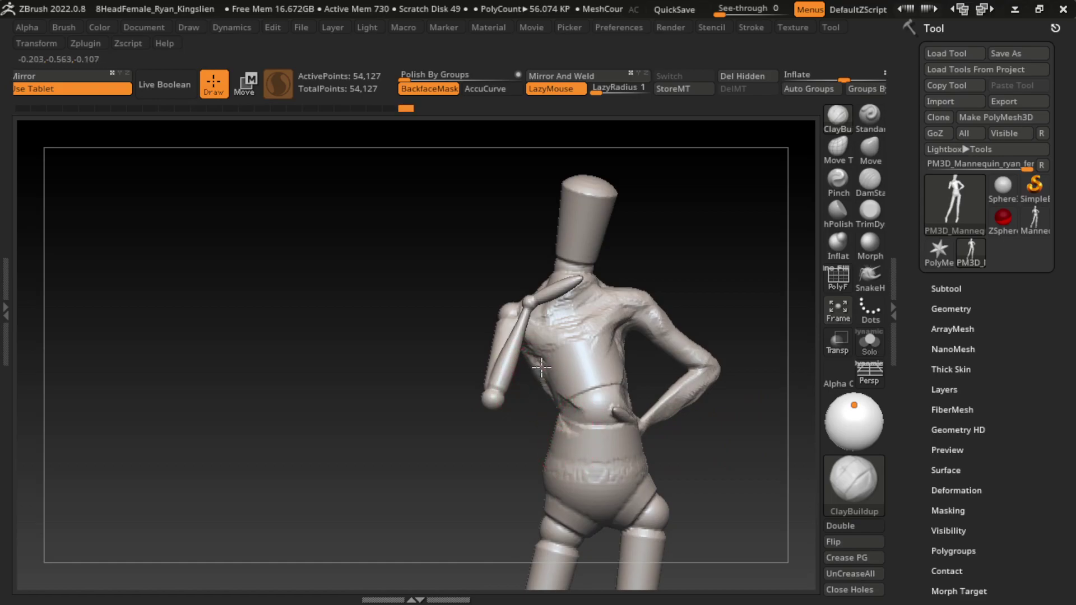
drag(548, 380, 571, 371)
drag(621, 342, 666, 365)
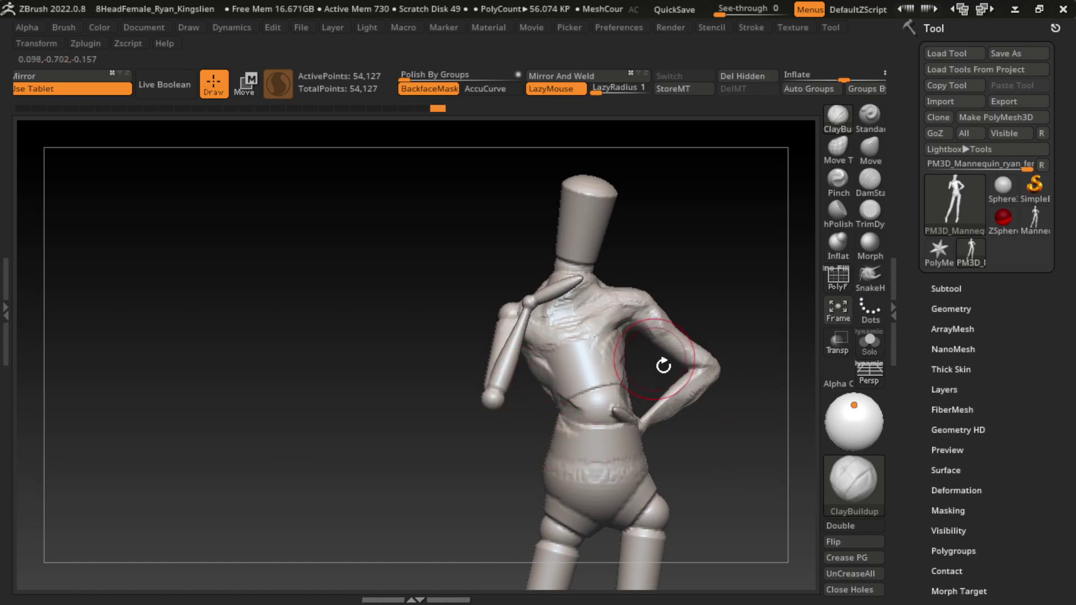
mouse_move(722, 491)
mouse_down()
mouse_move(718, 419)
mouse_move(597, 397)
mouse_move(656, 405)
mouse_up()
- Build up folds on the hip and sculpt crease folds across the pelvis
drag(729, 404, 657, 410)
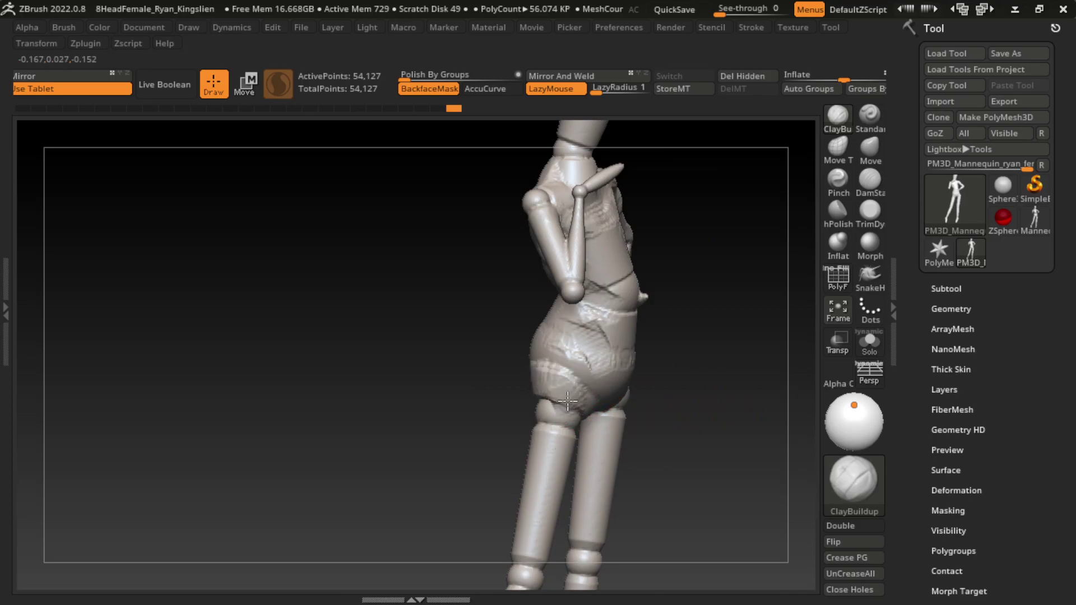
mouse_move(728, 404)
mouse_down()
mouse_move(637, 383)
mouse_move(675, 380)
mouse_move(662, 364)
mouse_move(773, 402)
mouse_move(720, 433)
mouse_move(783, 389)
mouse_move(672, 397)
mouse_up()
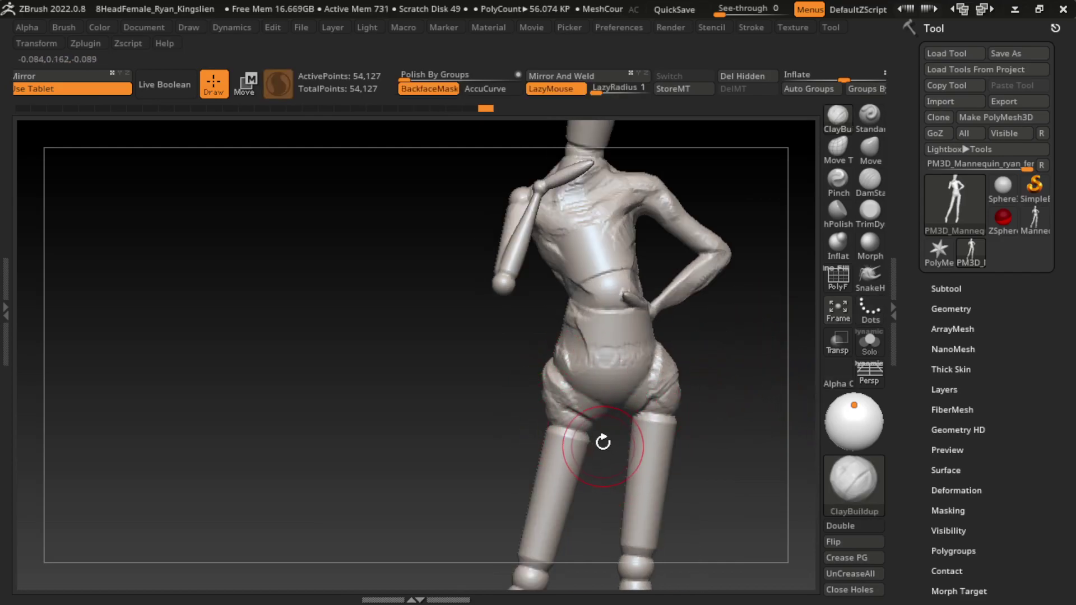
mouse_move(683, 434)
mouse_down()
mouse_move(699, 389)
mouse_move(615, 427)
mouse_up()
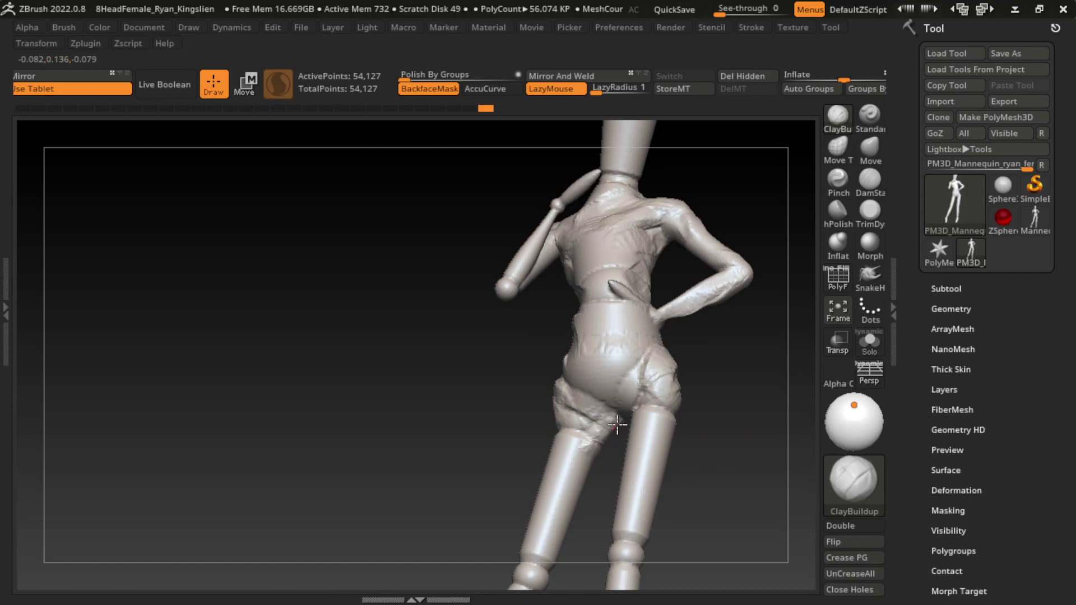
mouse_move(695, 493)
mouse_down()
mouse_move(725, 544)
mouse_move(601, 463)
mouse_up()
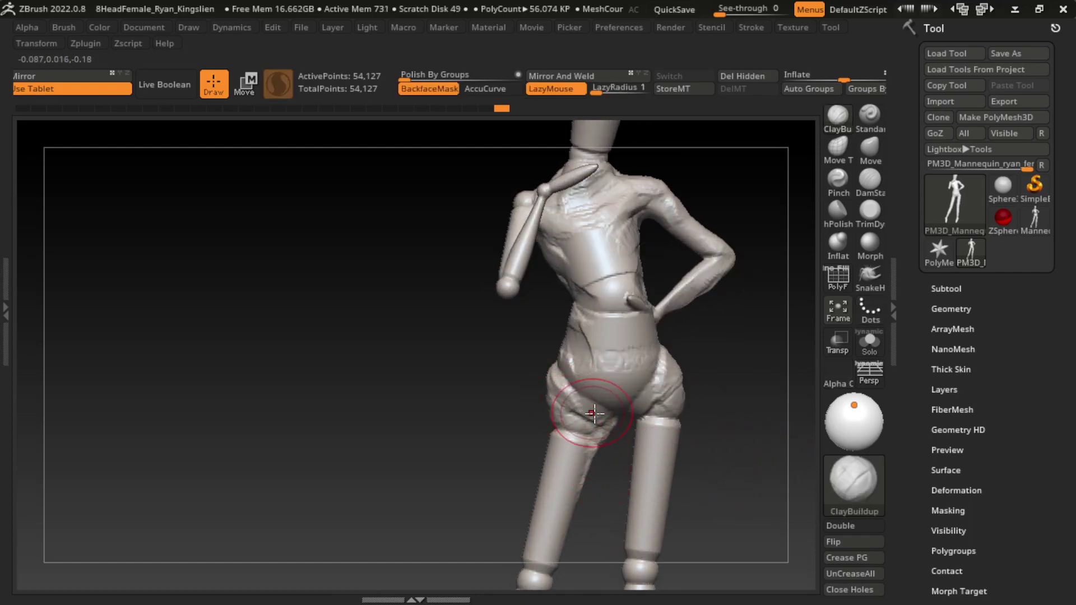
drag(597, 372, 639, 371)
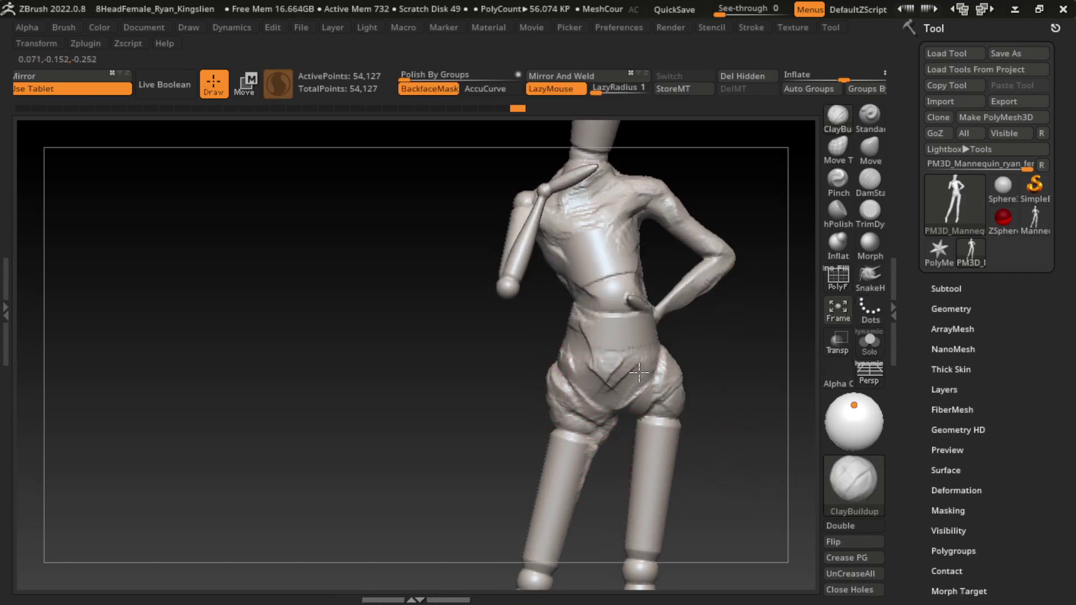
mouse_move(699, 495)
mouse_down()
mouse_move(747, 443)
mouse_move(744, 419)
mouse_up()
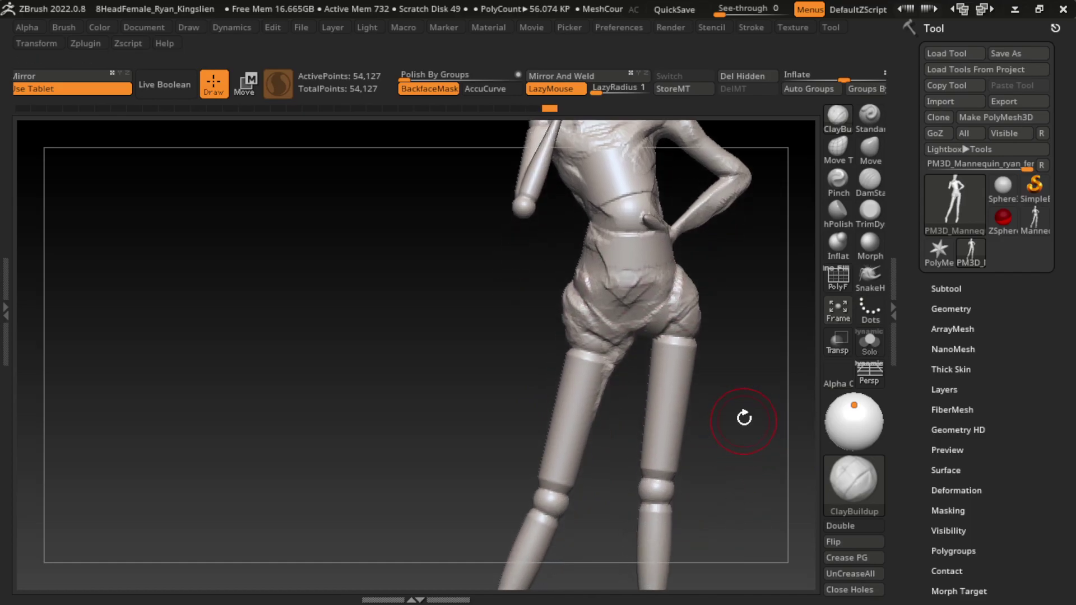
mouse_move(703, 387)
mouse_down()
mouse_move(754, 377)
mouse_move(619, 354)
mouse_move(632, 402)
mouse_up()
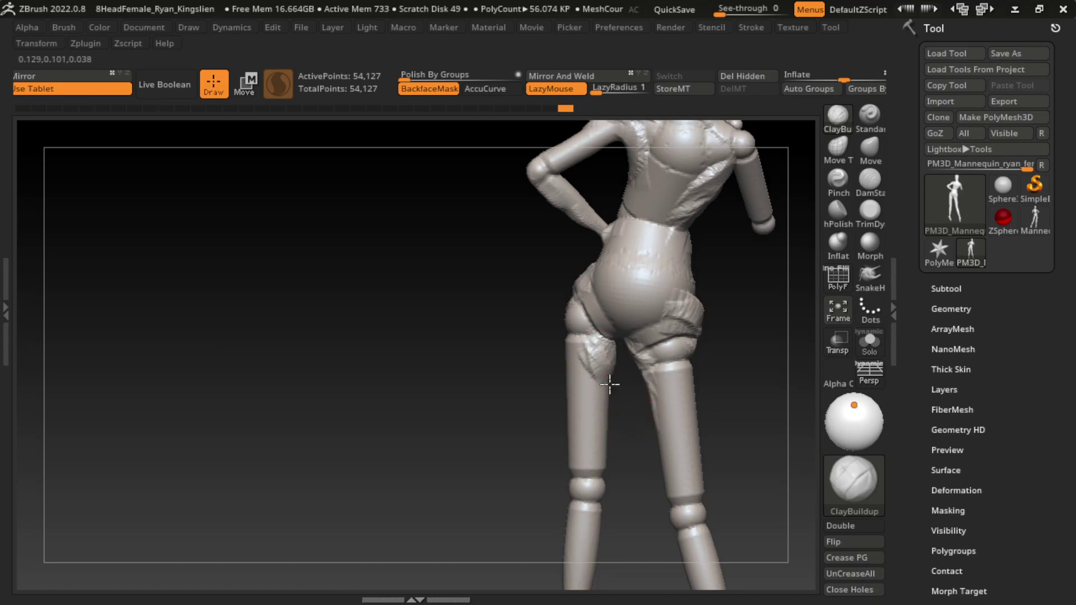
drag(759, 432, 684, 392)
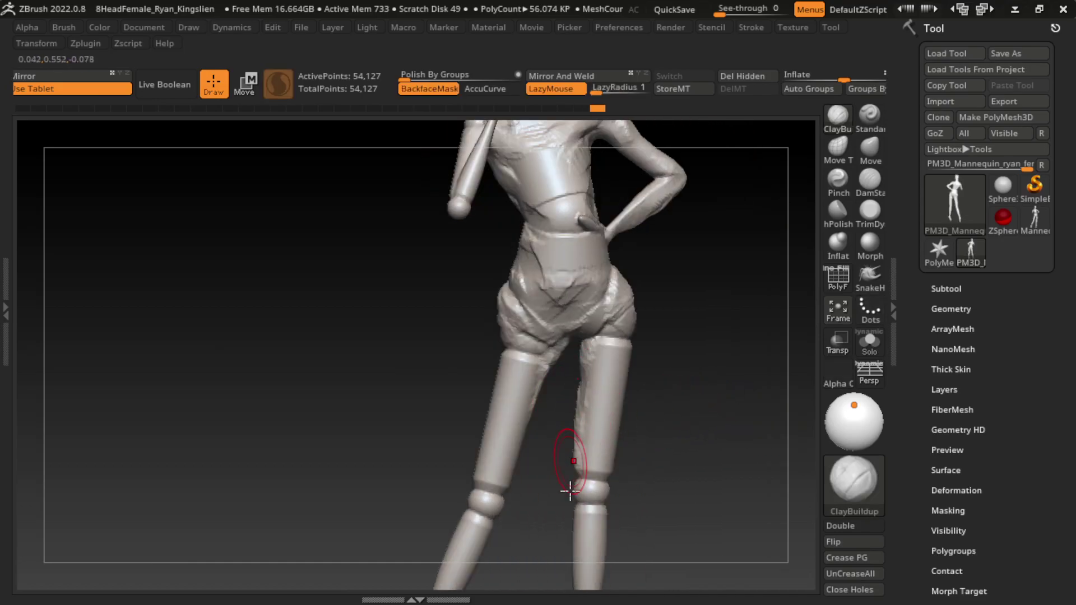
mouse_move(577, 357)
mouse_down()
mouse_move(553, 516)
mouse_move(687, 401)
mouse_move(671, 368)
mouse_up()
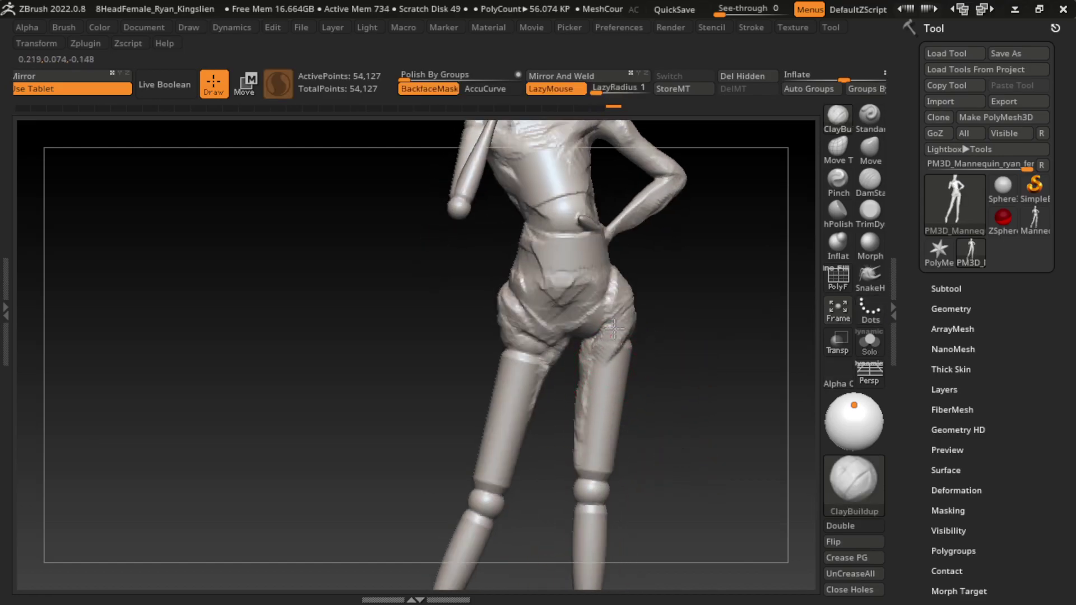
- Add diagonal clay folds along the right upper thigh
drag(590, 419, 566, 493)
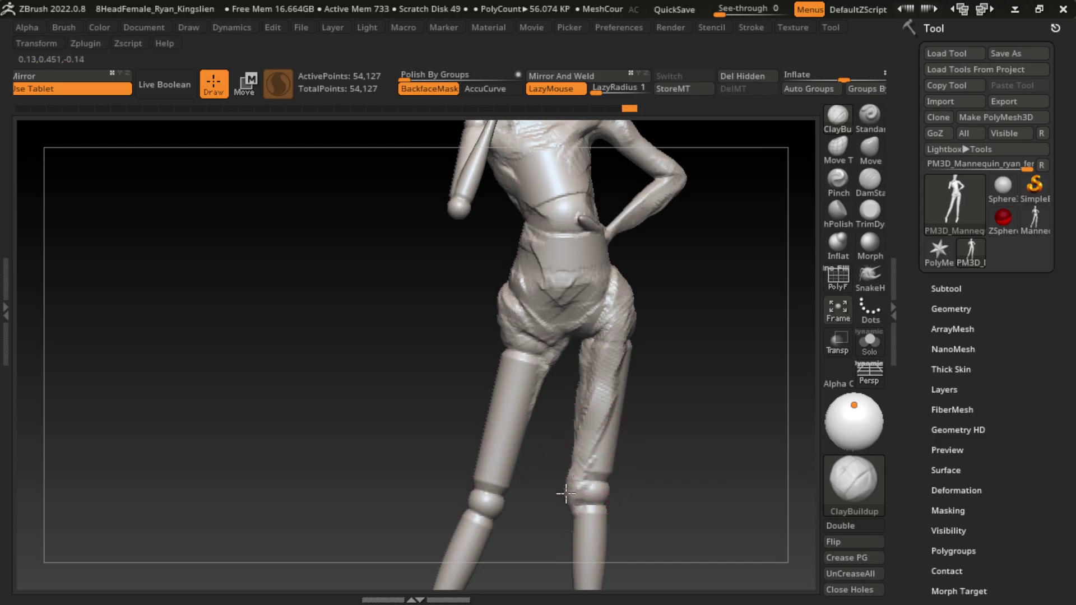
mouse_move(686, 393)
mouse_down()
mouse_move(566, 408)
mouse_move(614, 415)
mouse_up()
mouse_move(594, 364)
mouse_down()
mouse_move(576, 346)
mouse_move(606, 387)
mouse_up()
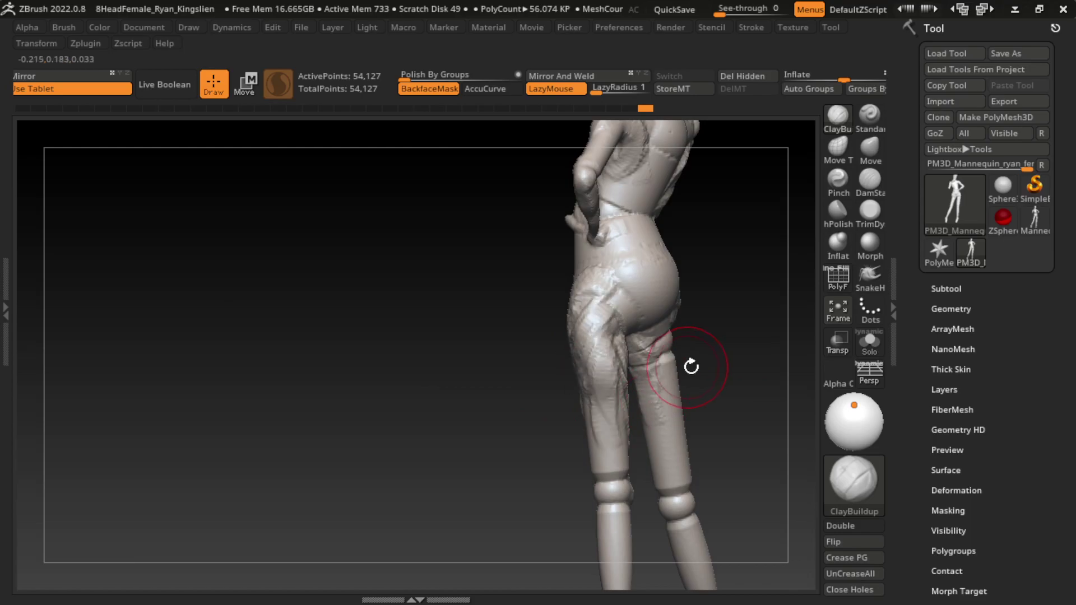
drag(692, 360, 754, 406)
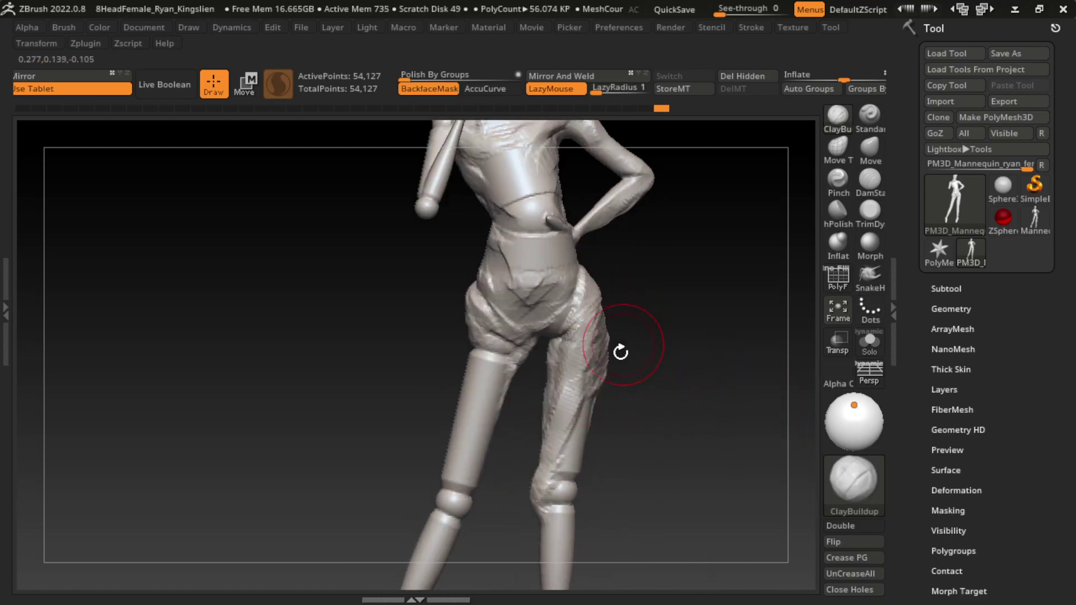
mouse_move(649, 396)
mouse_down()
mouse_move(690, 359)
mouse_move(640, 379)
mouse_move(617, 418)
mouse_move(639, 319)
mouse_move(627, 381)
mouse_up()
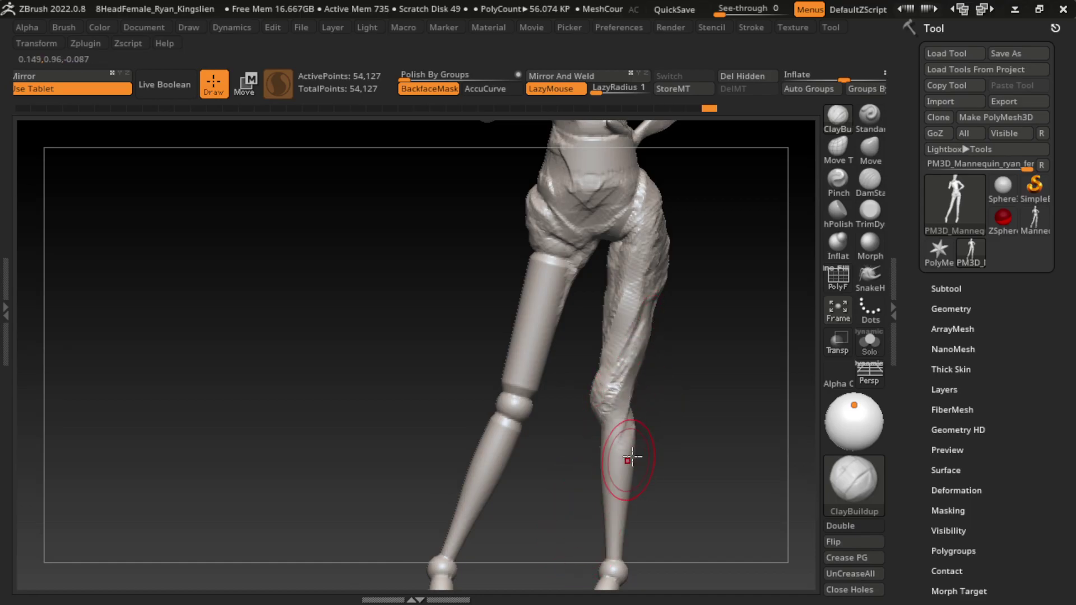
- Resize the brush and build up clay folds on the left calf
drag(630, 475, 685, 391)
key(s)
mouse_move(711, 447)
mouse_down()
mouse_move(717, 439)
mouse_move(516, 396)
mouse_move(581, 422)
mouse_up()
key(s)
mouse_move(687, 415)
mouse_down()
mouse_move(667, 392)
mouse_move(684, 305)
mouse_up()
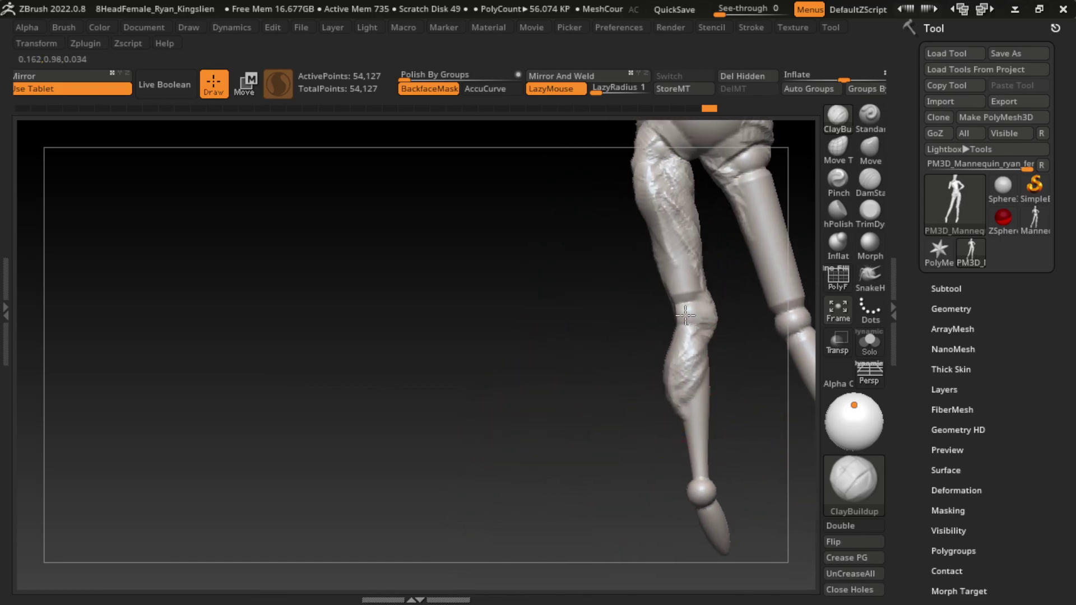
mouse_move(516, 465)
mouse_down()
mouse_move(461, 466)
mouse_move(759, 380)
mouse_move(723, 409)
mouse_move(718, 387)
mouse_up()
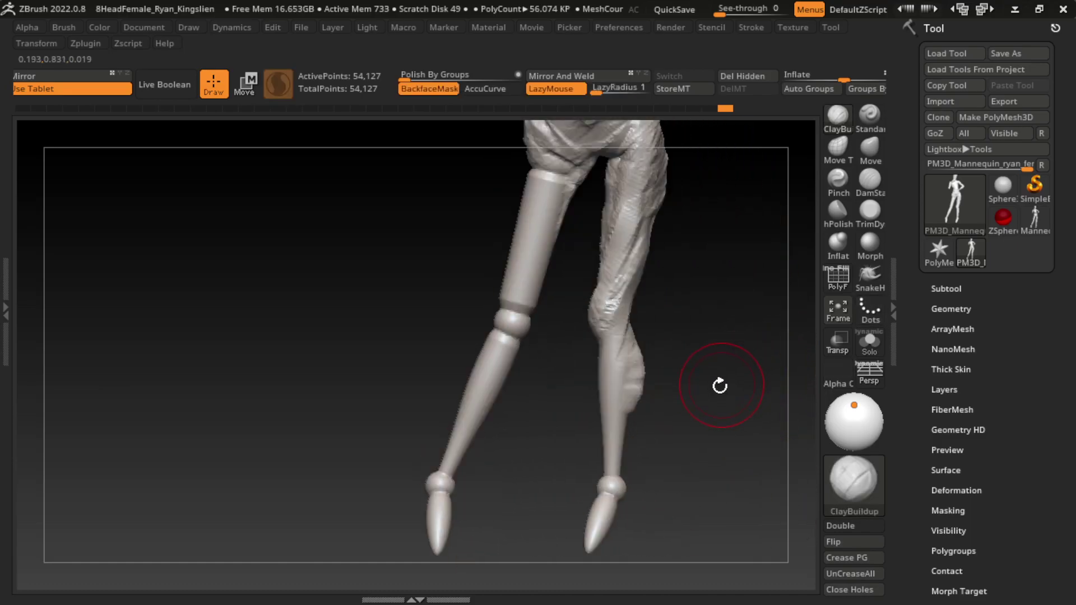
drag(644, 355, 649, 385)
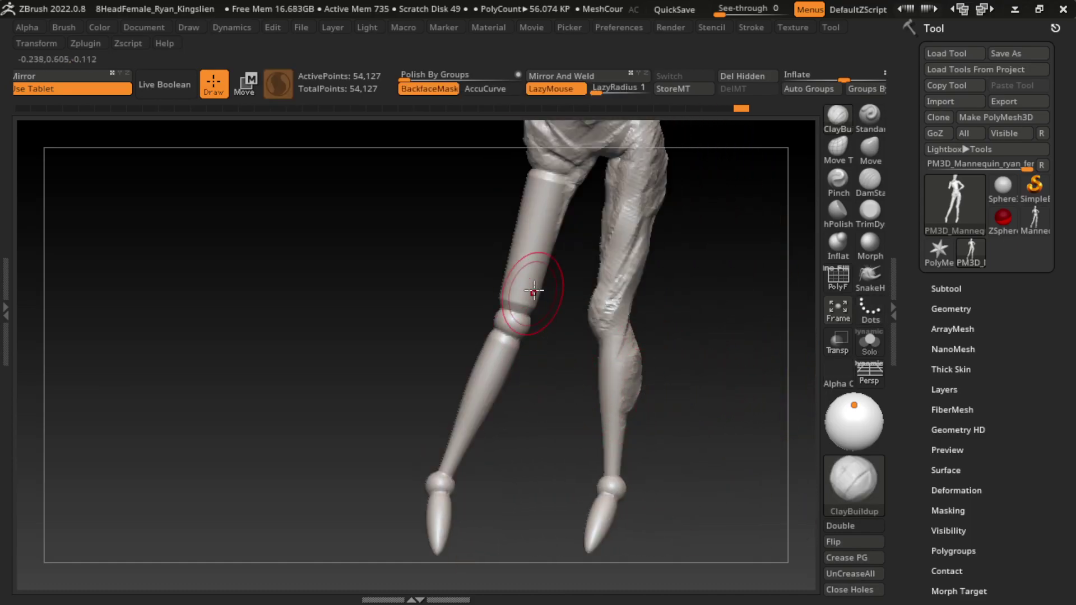
- Add folds along the front and back of the thigh, then view the legs from behind
drag(547, 302, 516, 403)
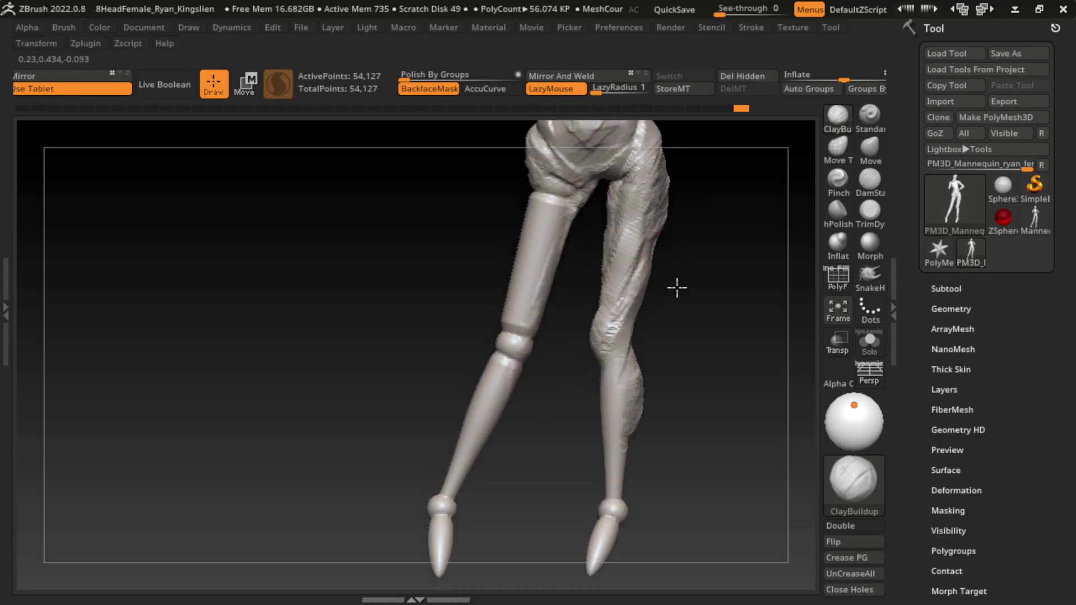
mouse_move(677, 288)
alt+mouse_down()
mouse_move(446, 375)
mouse_move(465, 314)
mouse_move(488, 378)
mouse_move(620, 288)
alt+mouse_up()
drag(493, 279, 490, 418)
mouse_move(594, 430)
mouse_down()
mouse_move(675, 444)
mouse_move(558, 365)
mouse_up()
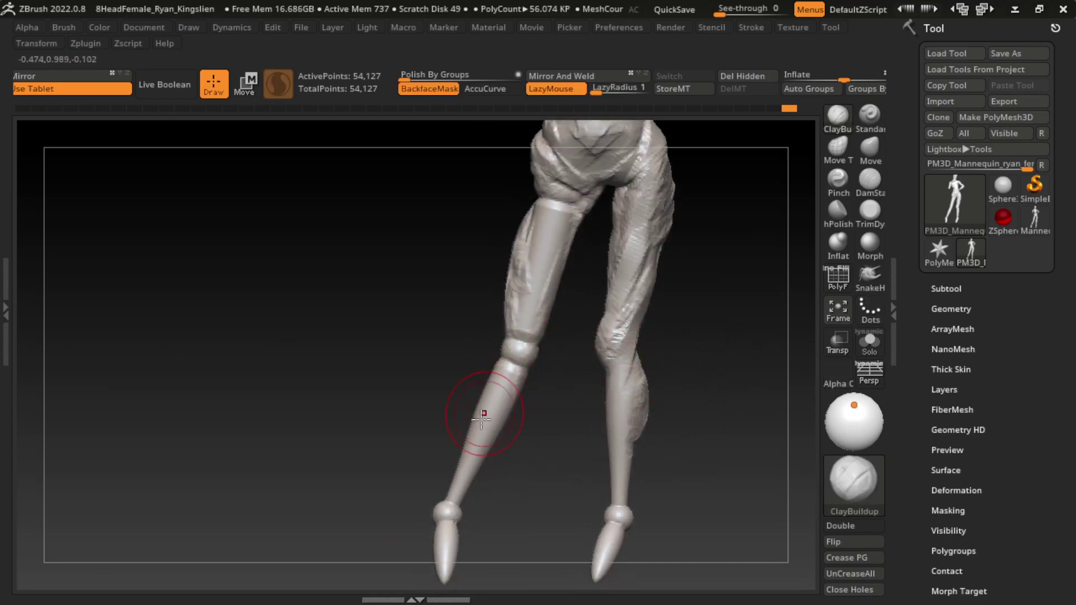
drag(426, 449, 567, 452)
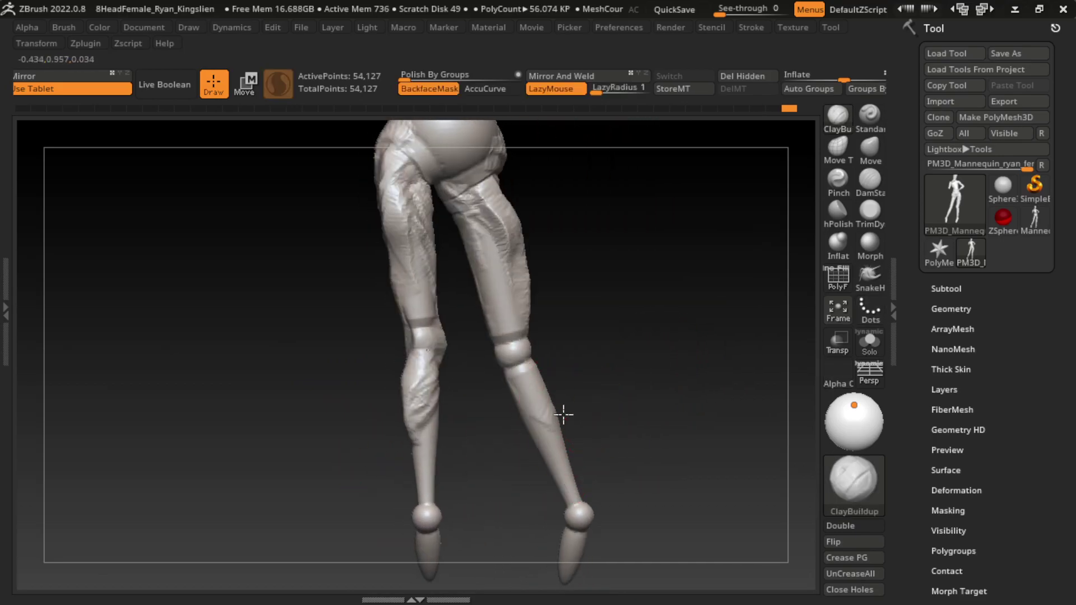
drag(543, 411, 569, 399)
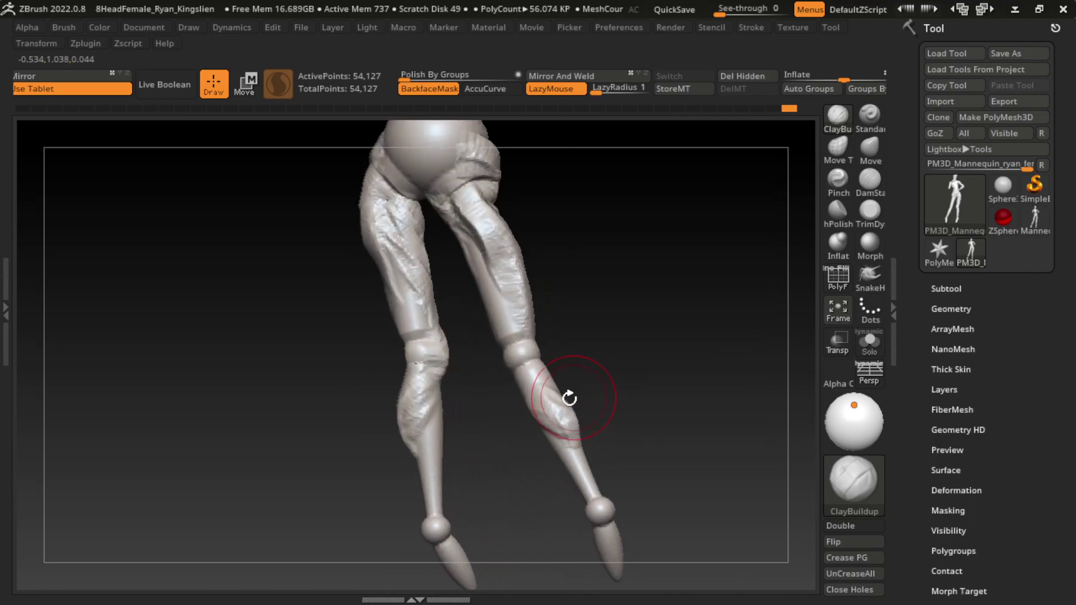
mouse_move(589, 422)
mouse_down()
mouse_move(511, 456)
mouse_move(461, 552)
mouse_up()
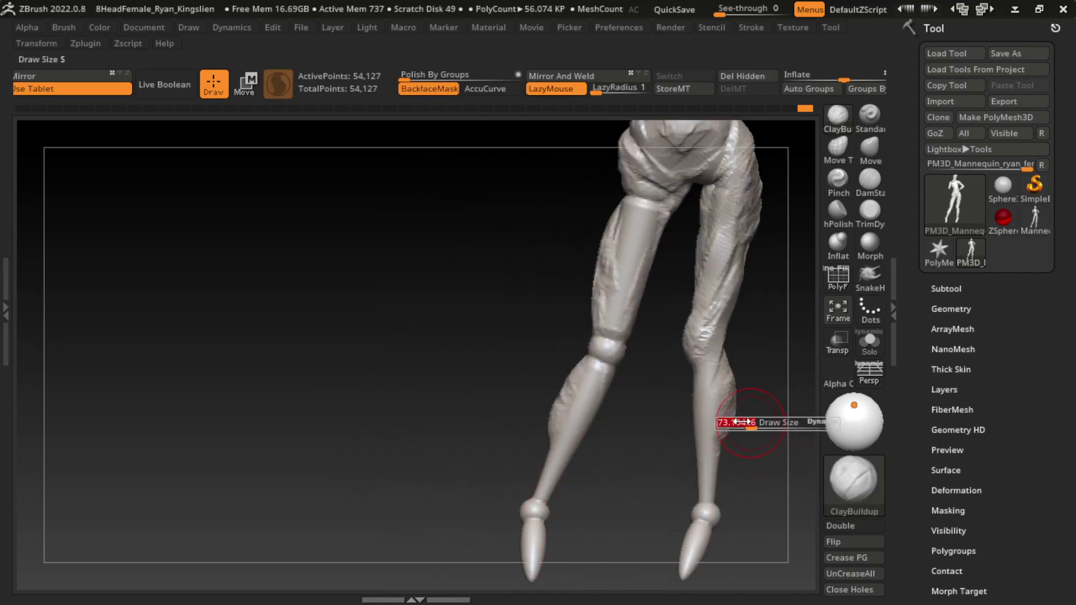
alt+drag(575, 483, 582, 441)
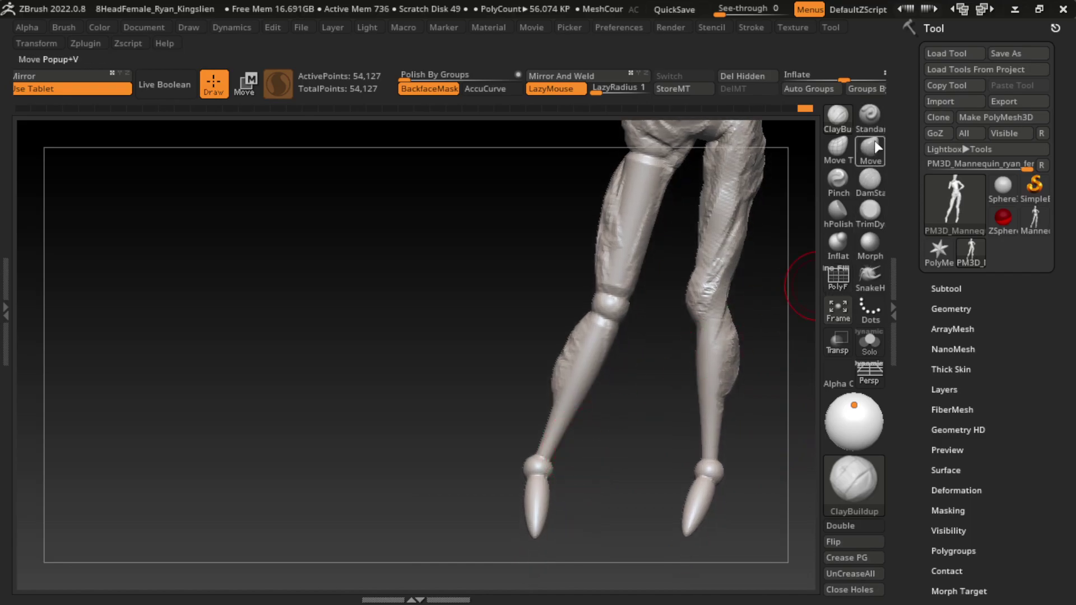
- With the Move brush, push the right calf outward and nudge the left lower leg
click(870, 114)
key(s)
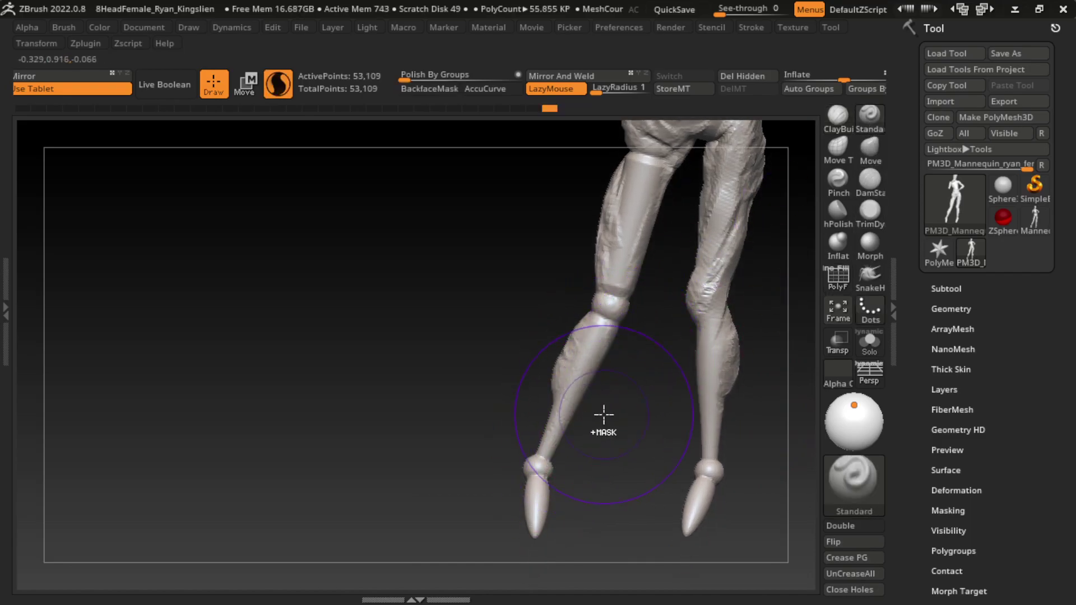
key(b)
key(m)
key(v)
key(s)
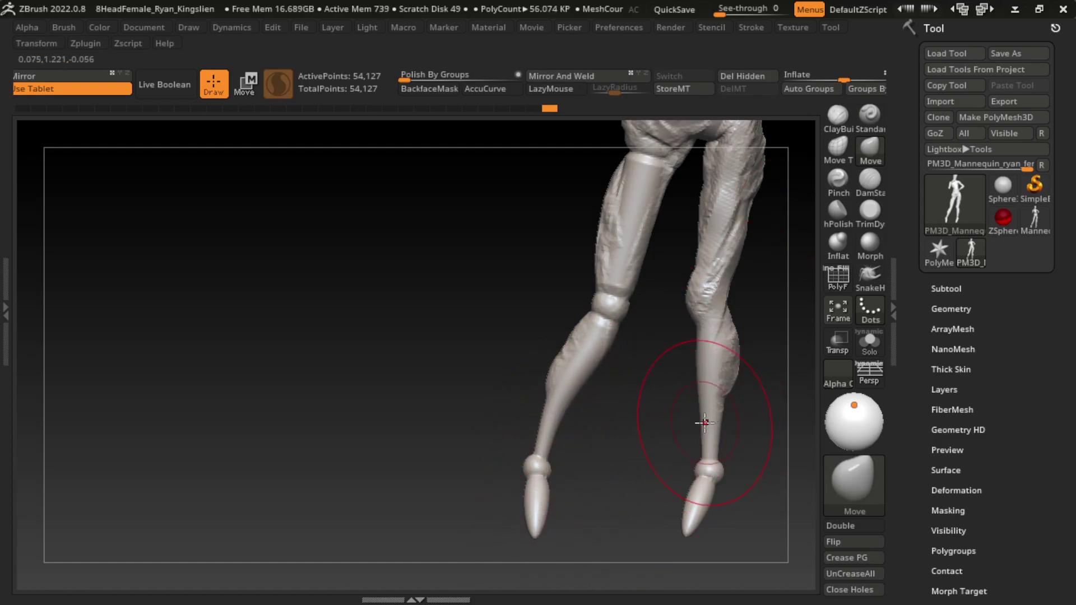
drag(700, 395, 717, 396)
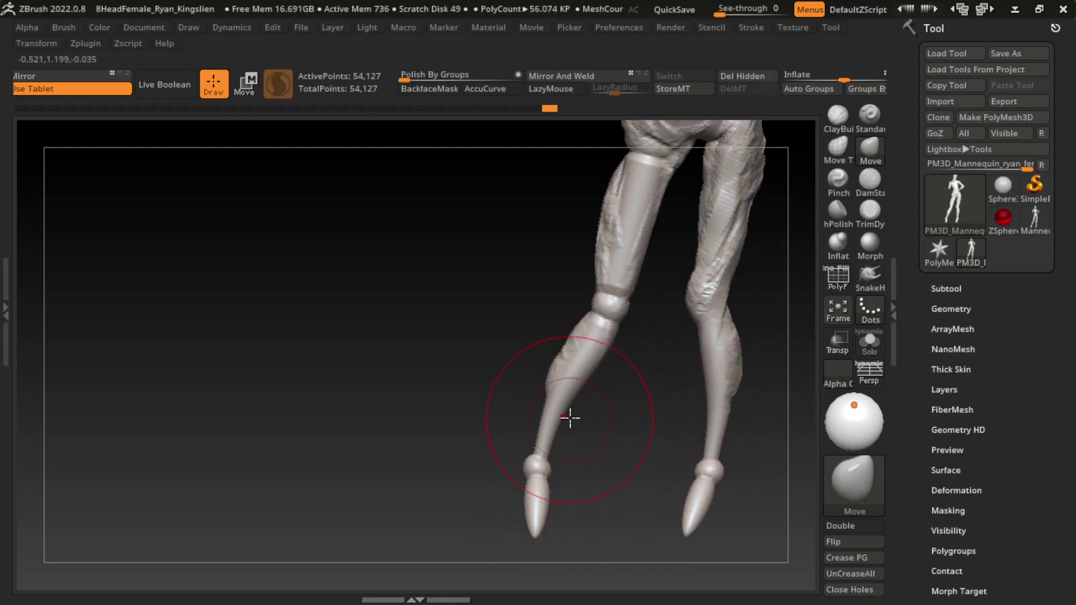
drag(569, 420, 582, 415)
- Build up clay down the left shin with a small Standard brush and LazyMouse
key(b)
key(s)
key(t)
key(l)
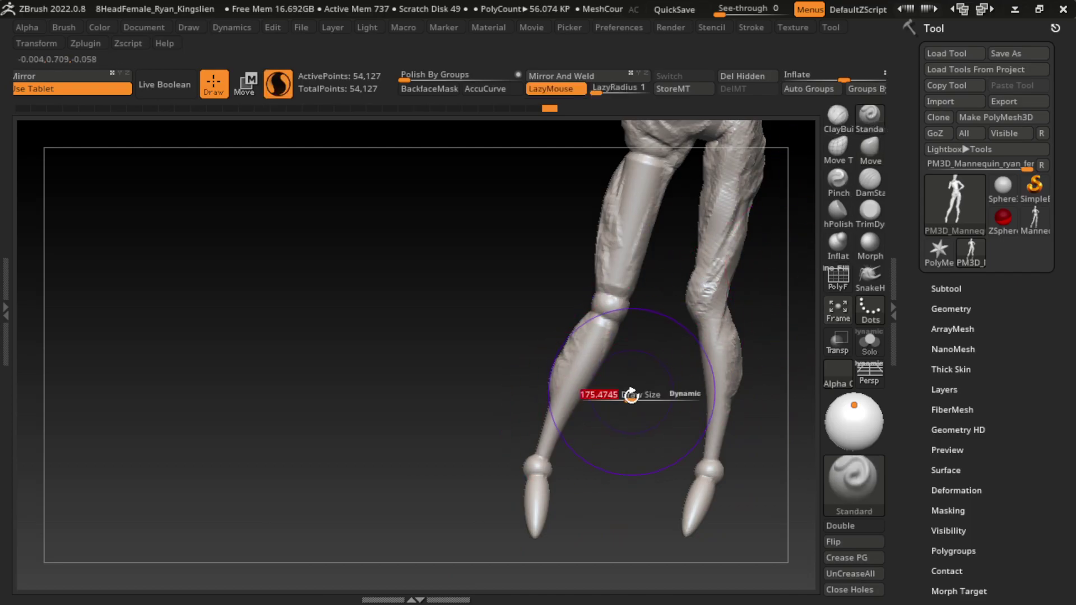
key(s)
mouse_move(644, 396)
mouse_down()
mouse_move(594, 396)
mouse_move(624, 336)
mouse_up()
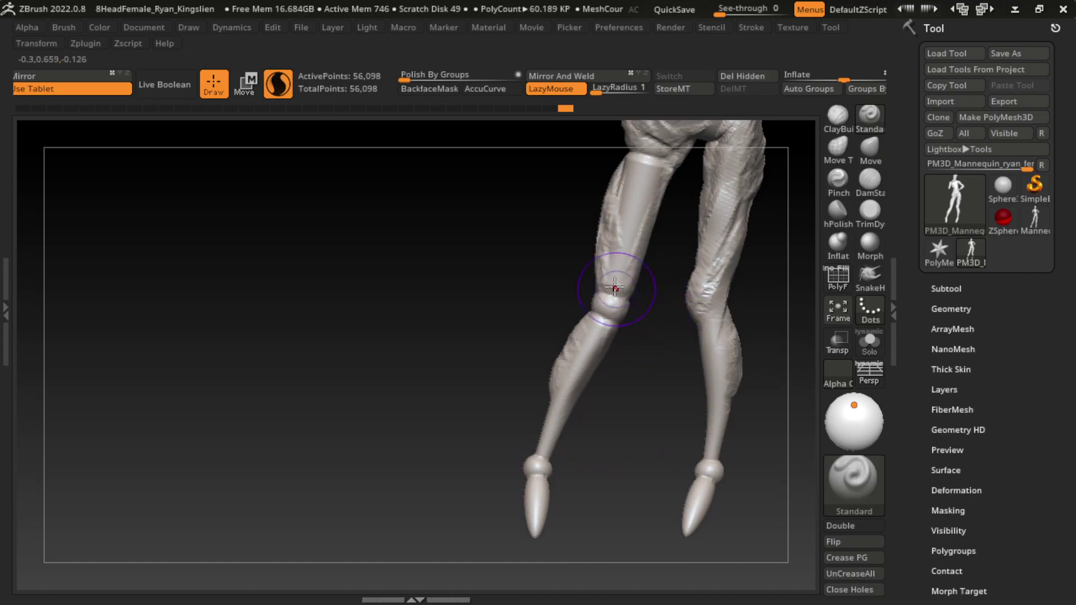
mouse_move(574, 417)
mouse_down()
mouse_move(562, 482)
mouse_move(534, 530)
mouse_up()
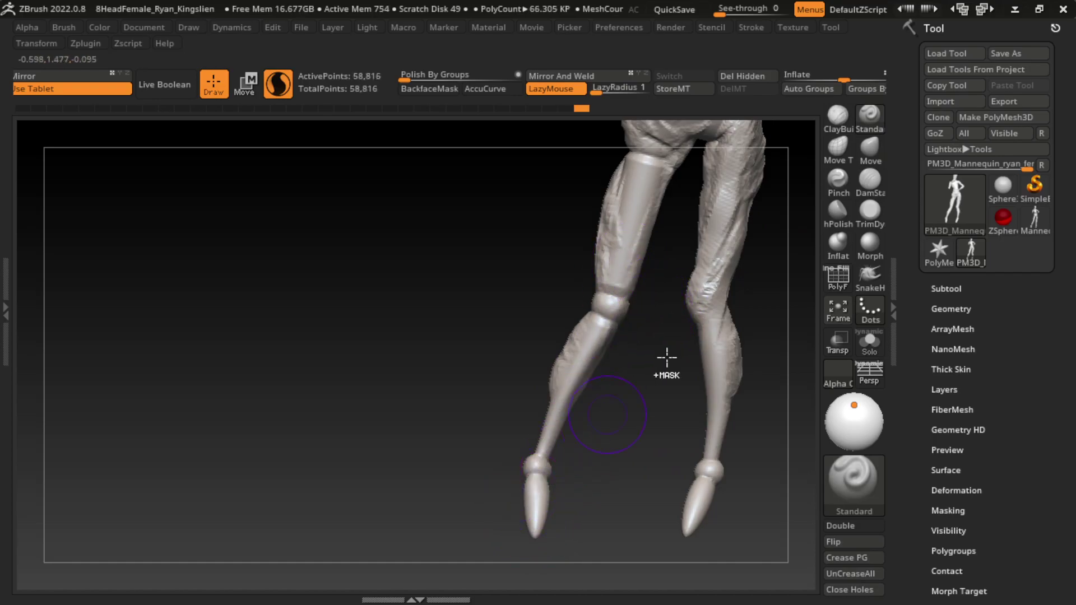
- Reshape the left ankle down to the toe tip with ClayBuildup
key(b)
key(c)
key(b)
drag(538, 468, 535, 536)
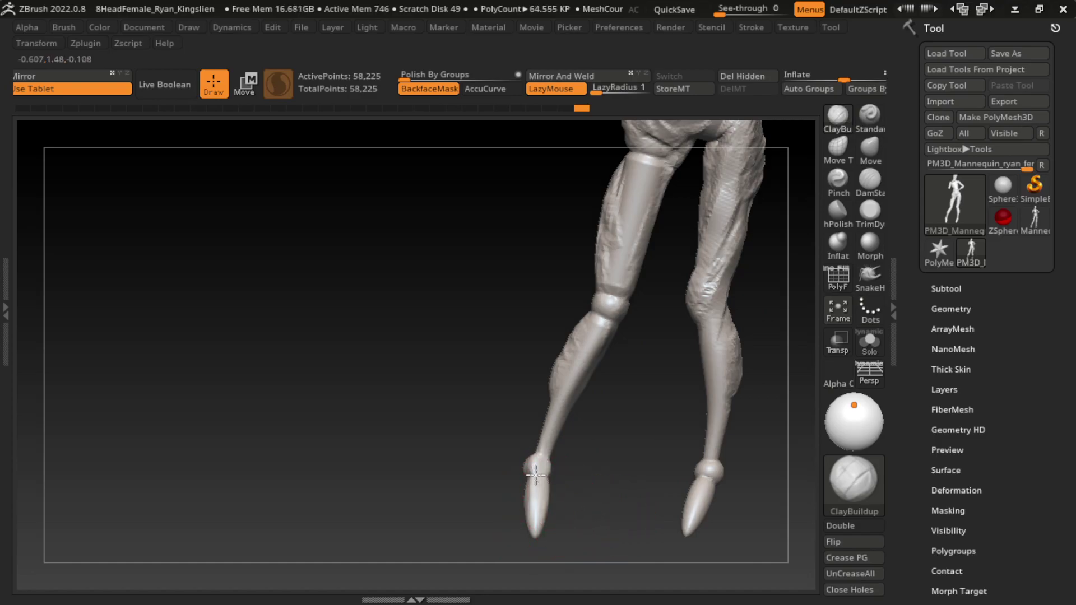
- Build up clay over the left and right ankles with ClayBuildup
drag(535, 474, 557, 560)
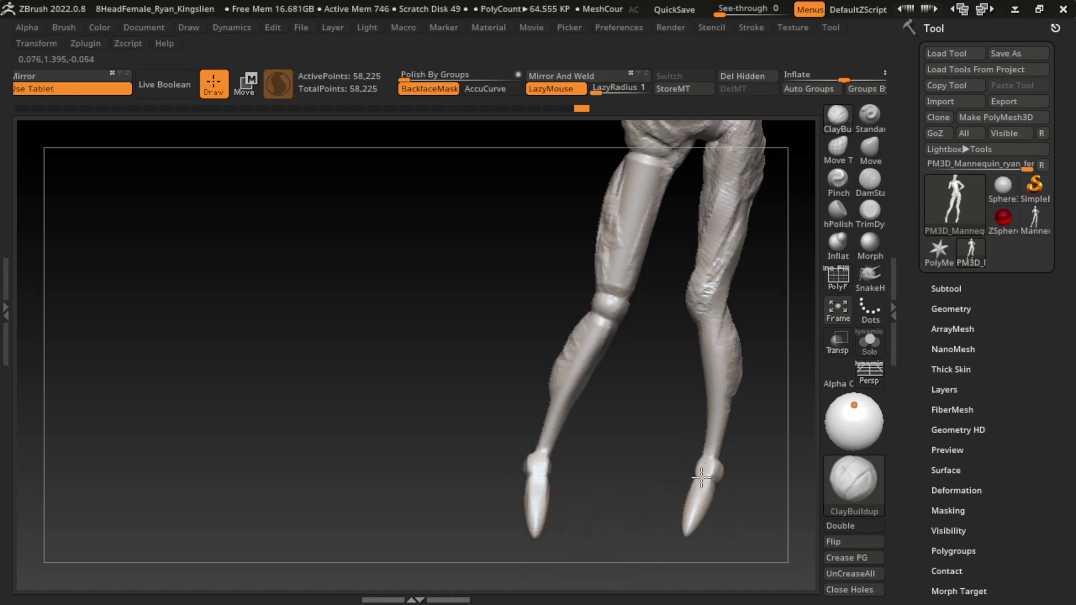
drag(701, 477, 705, 487)
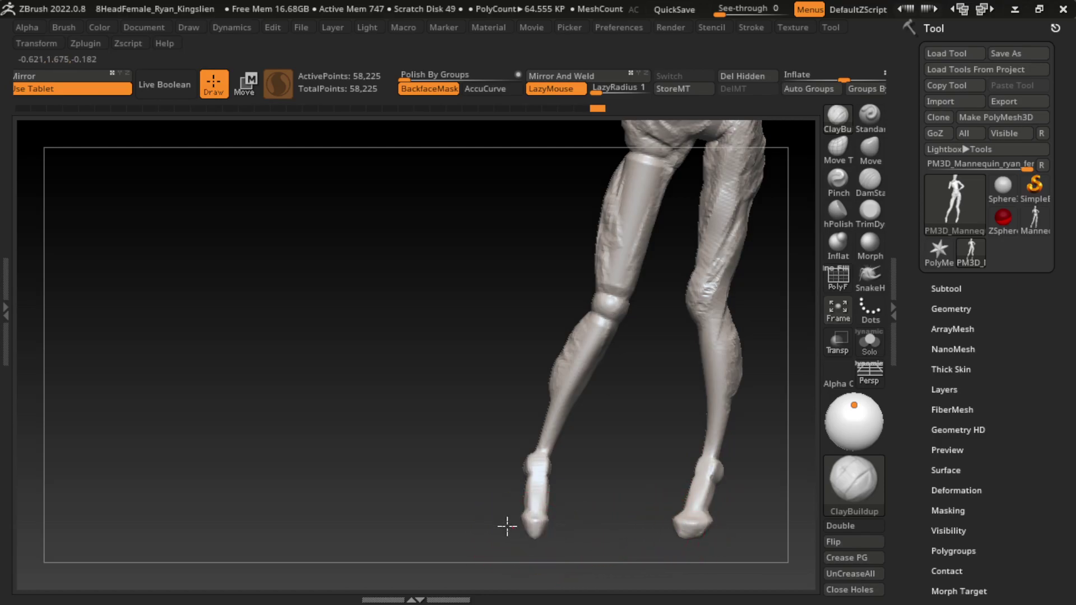
mouse_move(782, 508)
alt+mouse_down()
mouse_move(762, 392)
mouse_move(712, 403)
alt+mouse_up()
mouse_move(683, 351)
alt+mouse_down()
mouse_move(726, 331)
mouse_move(628, 349)
mouse_move(670, 387)
mouse_move(636, 365)
mouse_move(653, 328)
mouse_move(657, 368)
mouse_move(732, 377)
mouse_move(671, 381)
alt+mouse_up()
- Rotate the figure upright so it faces the viewer with the head visible
key(b)
key(Escape)
mouse_move(710, 324)
mouse_down()
mouse_move(710, 377)
mouse_move(689, 391)
mouse_move(621, 386)
mouse_up()
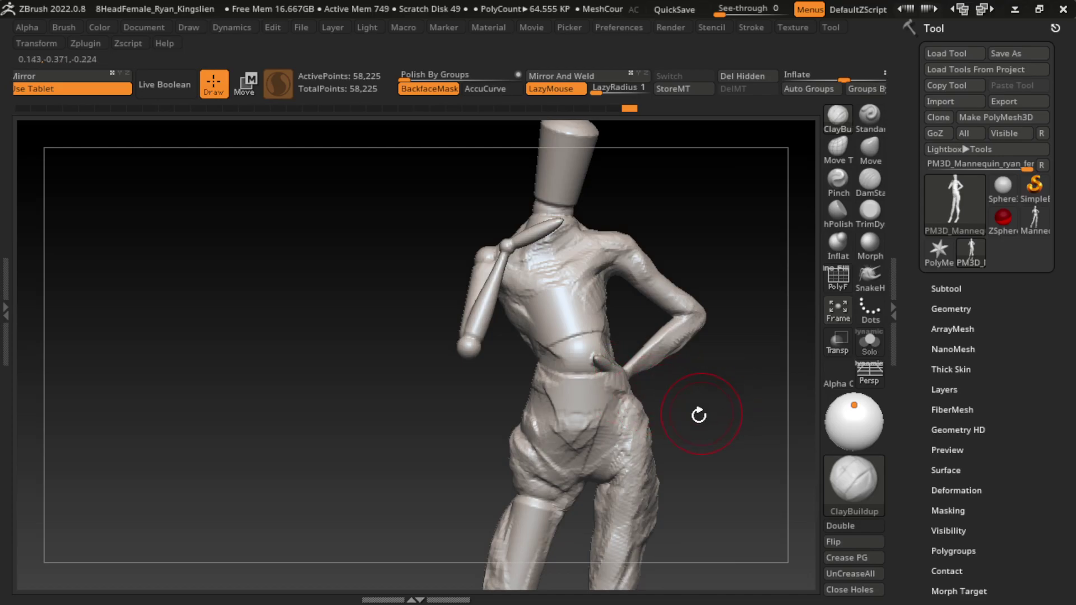
drag(680, 340, 555, 432)
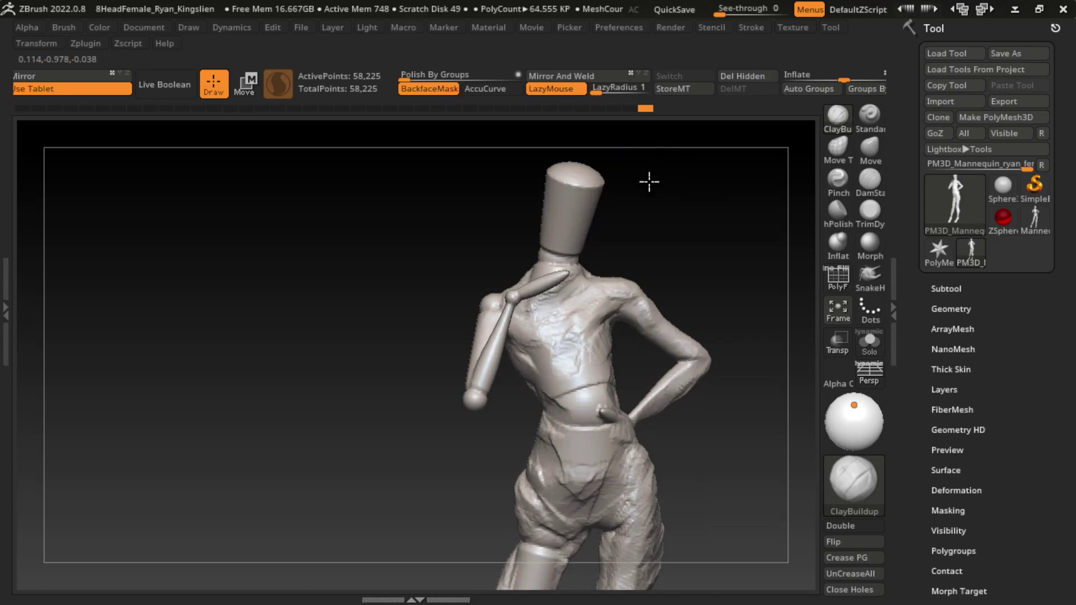
- Isolate the small arm pieces by polygroup, then reveal the whole mannequin again
drag(648, 180, 535, 297)
drag(707, 224, 726, 245)
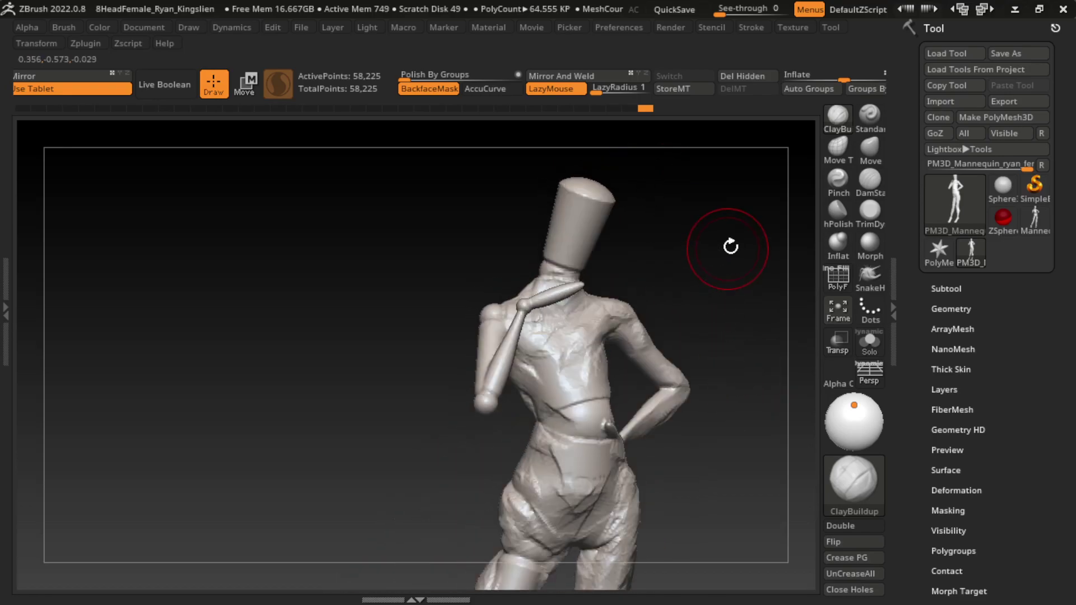
ctrl+shift+click(561, 291)
ctrl+shift+click(748, 290)
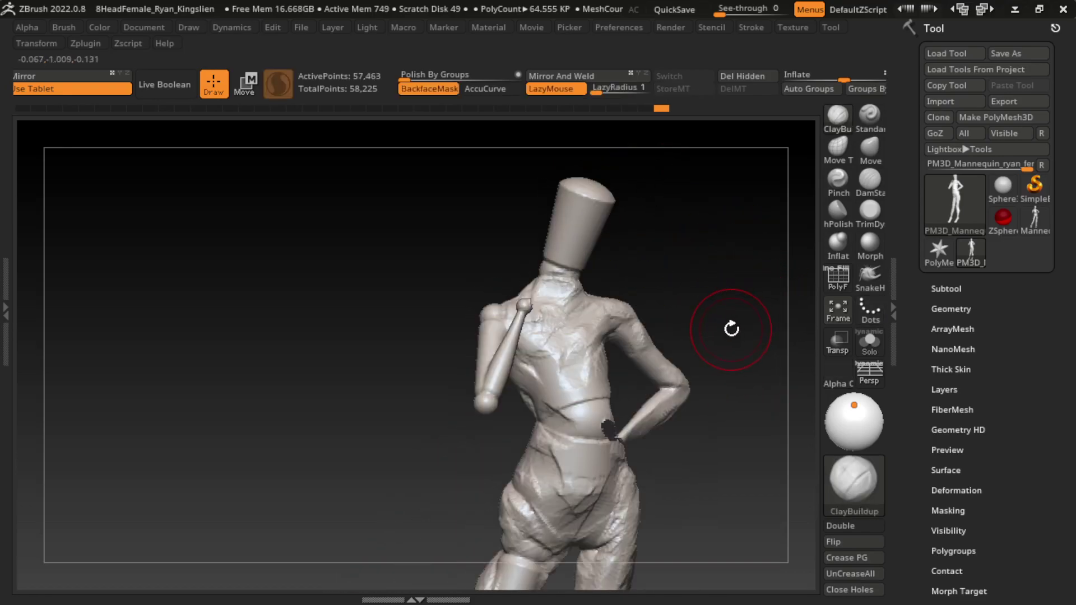
ctrl+shift+drag(731, 329, 735, 316)
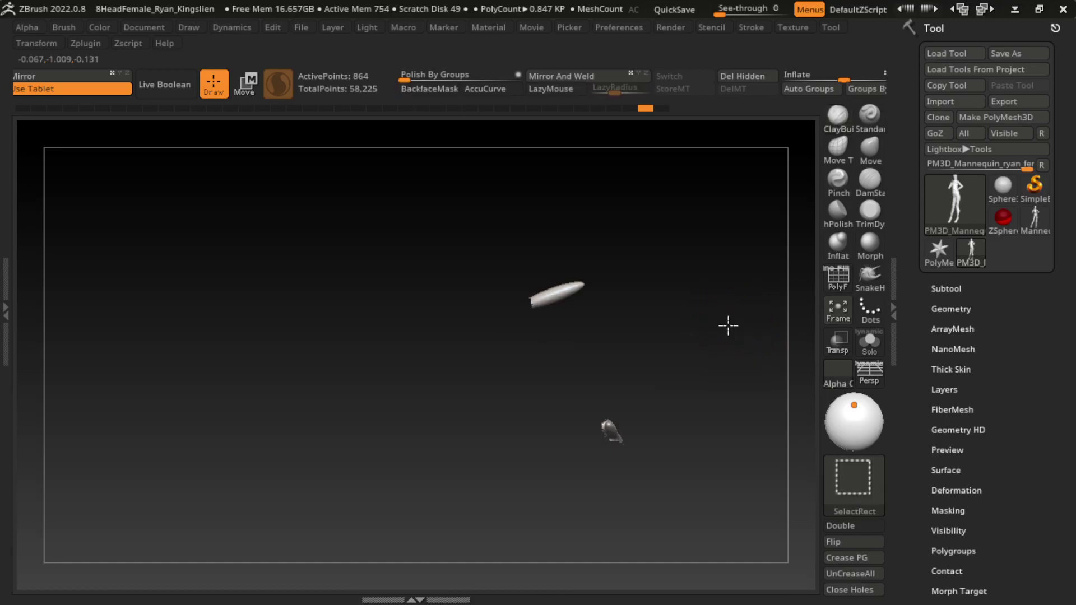
ctrl+shift+click(728, 324)
ctrl+shift+click(562, 292)
ctrl+shift+click(728, 353)
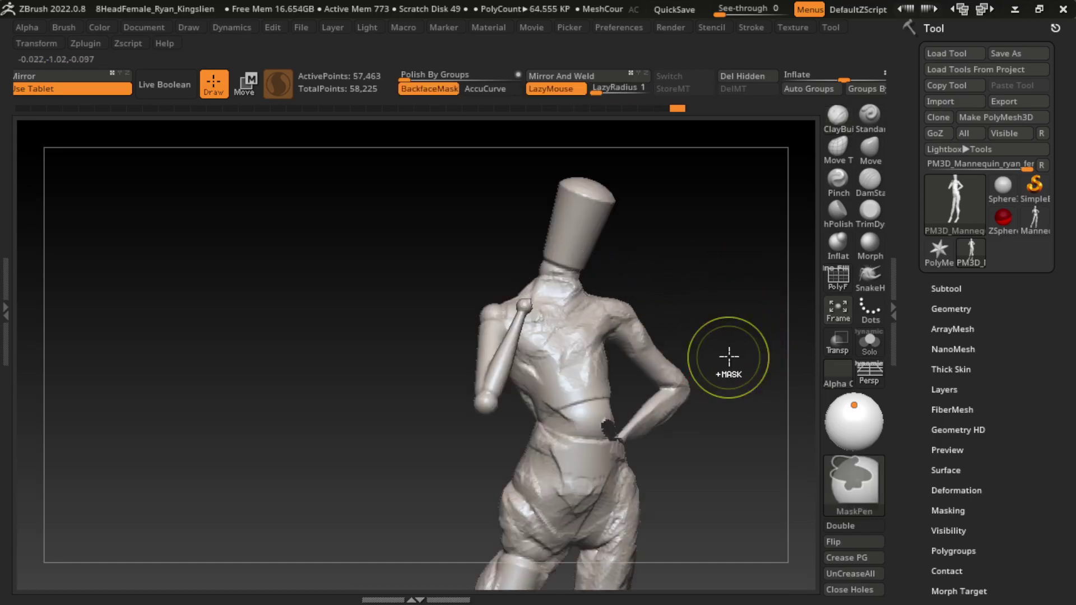
ctrl+shift+drag(729, 353, 732, 353)
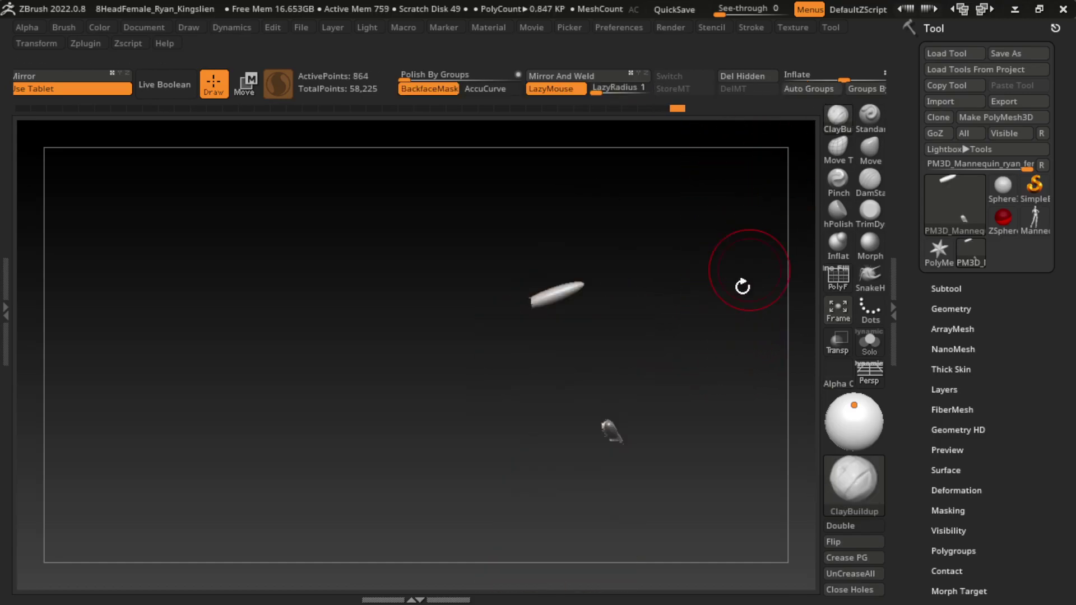
ctrl+shift+click(673, 410)
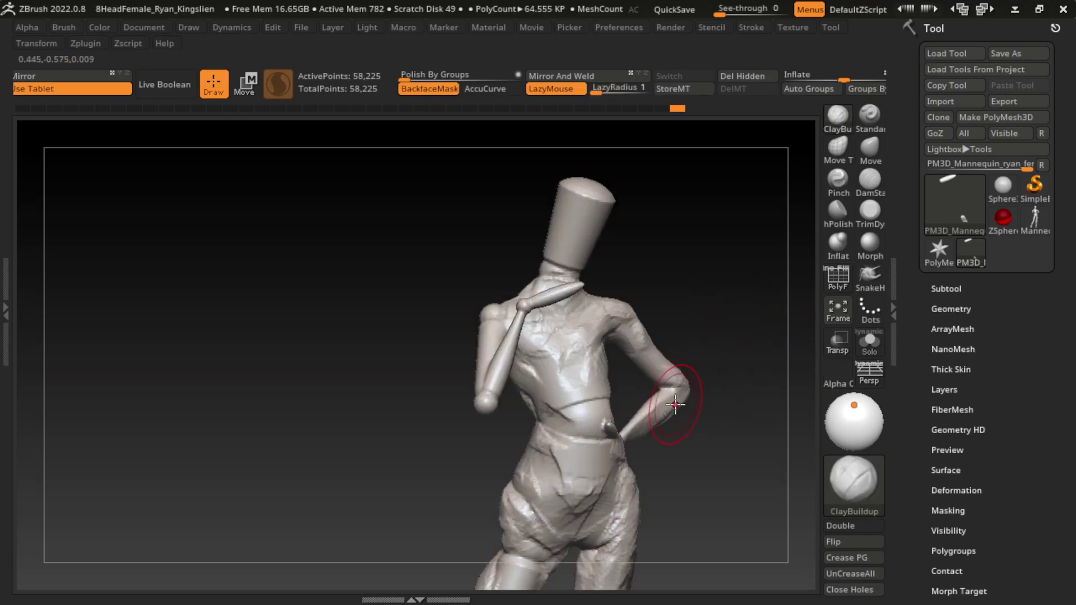
- Hide both arm pieces, then isolate the shoulder-joint and forearm pieces, restoring full view each time
ctrl+shift+click(676, 404)
ctrl+shift+drag(560, 348, 524, 311)
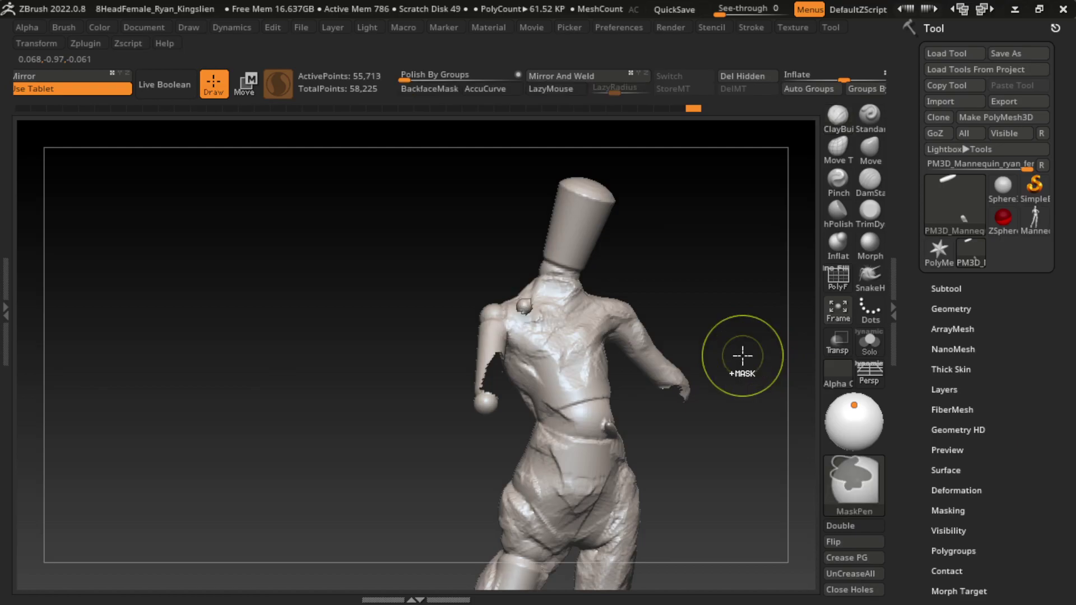
ctrl+shift+click(740, 358)
ctrl+shift+drag(726, 386, 719, 307)
ctrl+shift+click(719, 308)
ctrl+shift+click(524, 302)
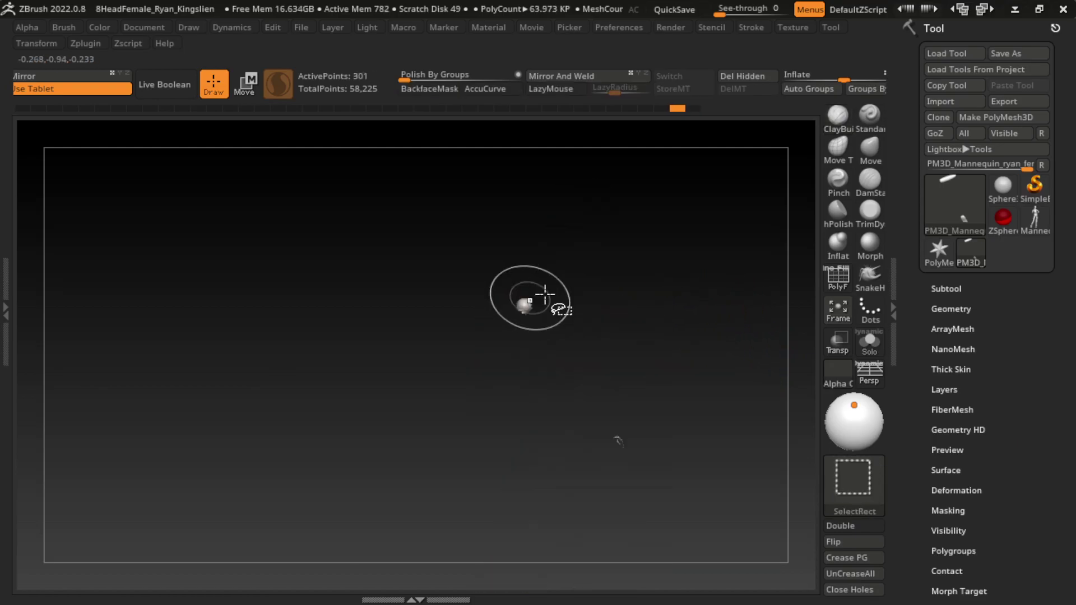
ctrl+shift+click(713, 233)
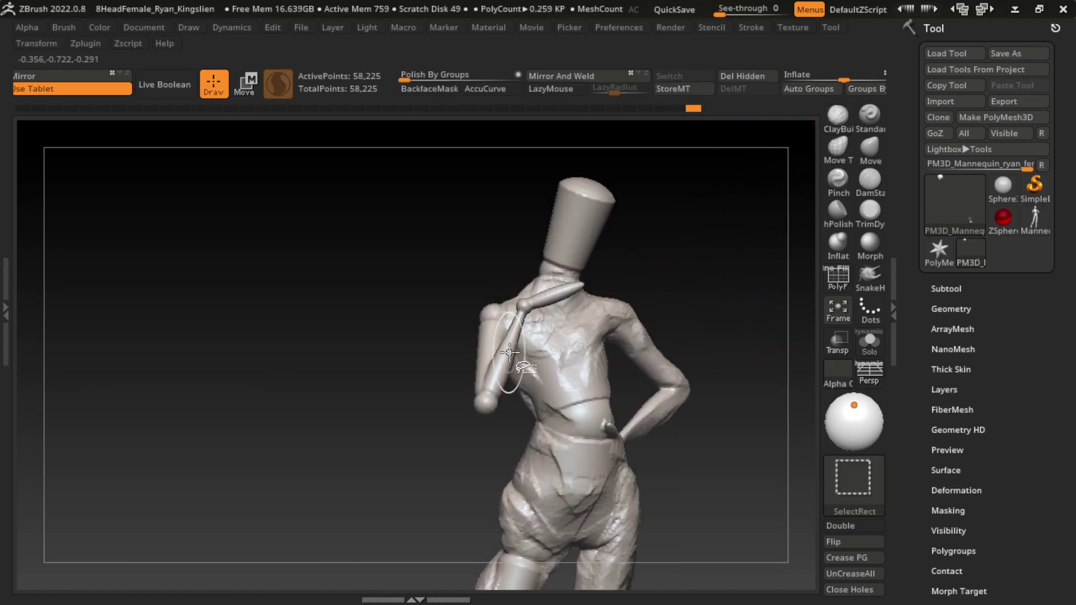
ctrl+shift+click(645, 413)
ctrl+shift+click(694, 273)
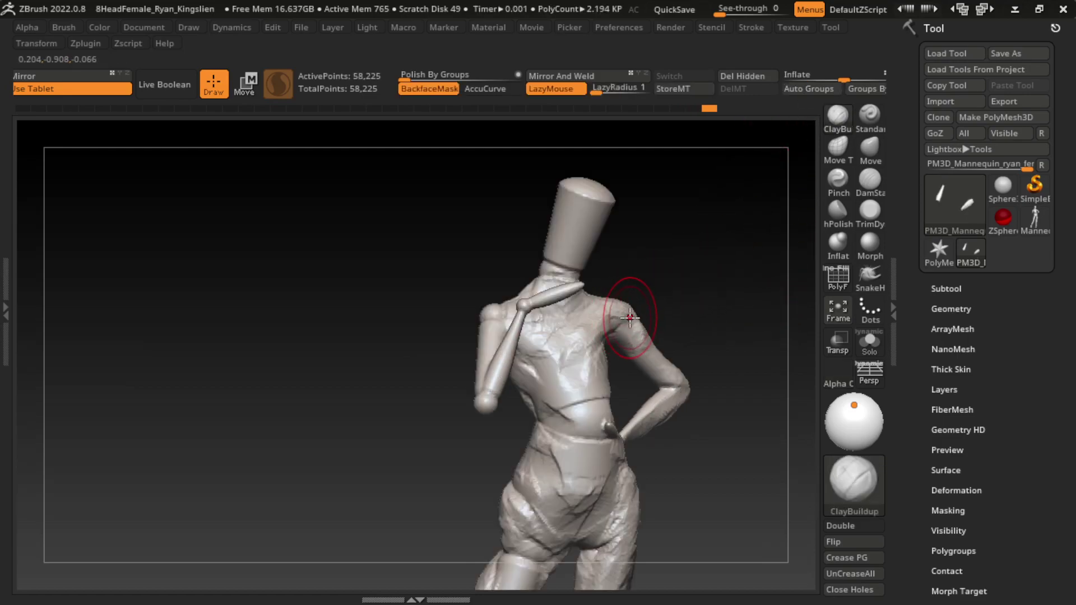
- Hide the upper-arm rods, unhide every piece and toggle the polygroup display
ctrl+alt+shift+click(529, 327)
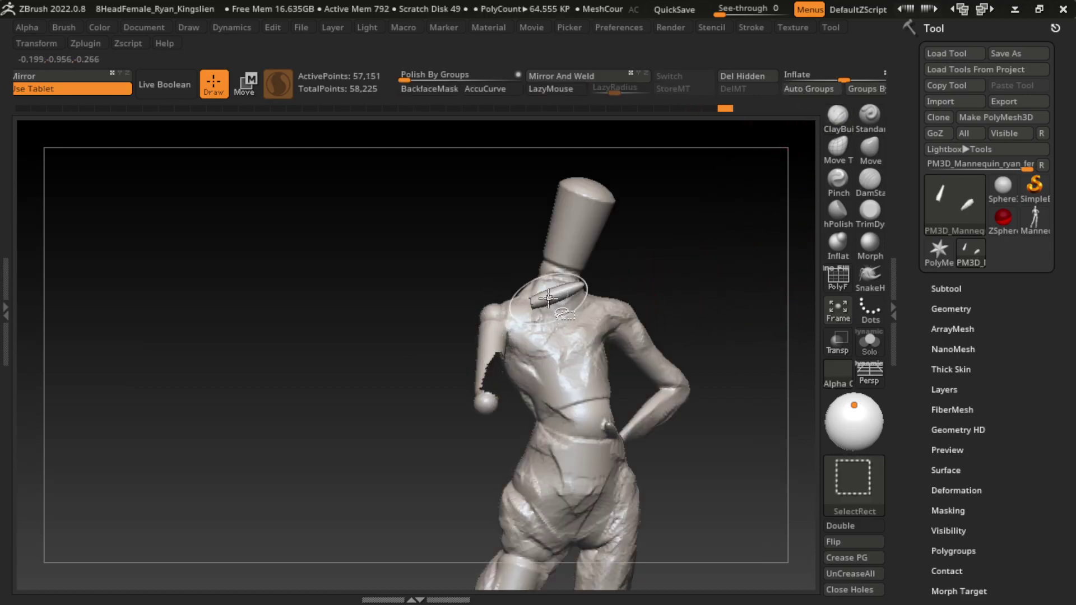
ctrl+alt+shift+click(547, 314)
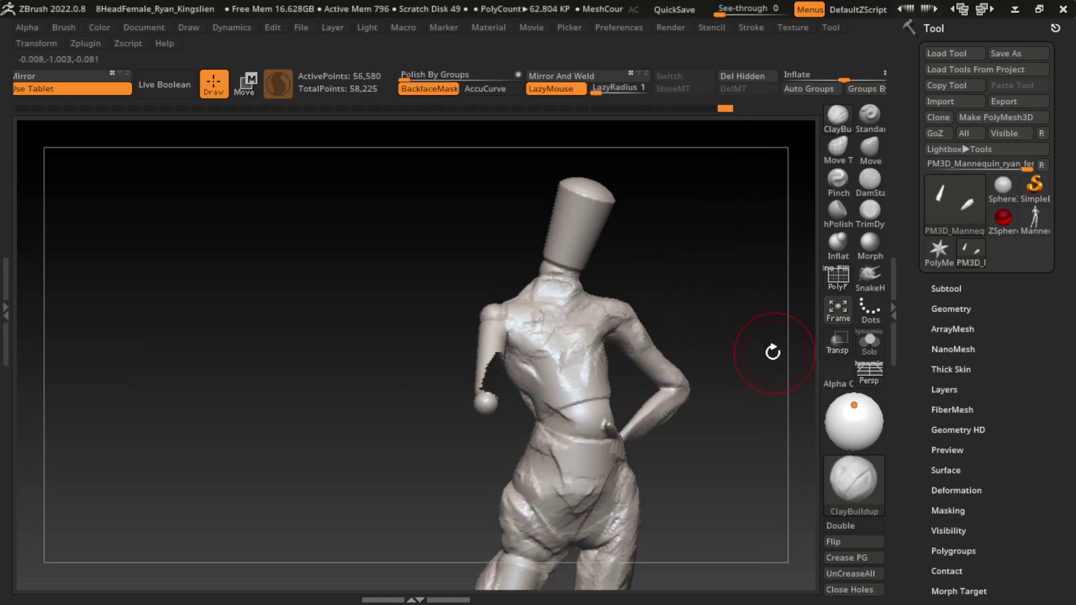
ctrl+shift+click(750, 375)
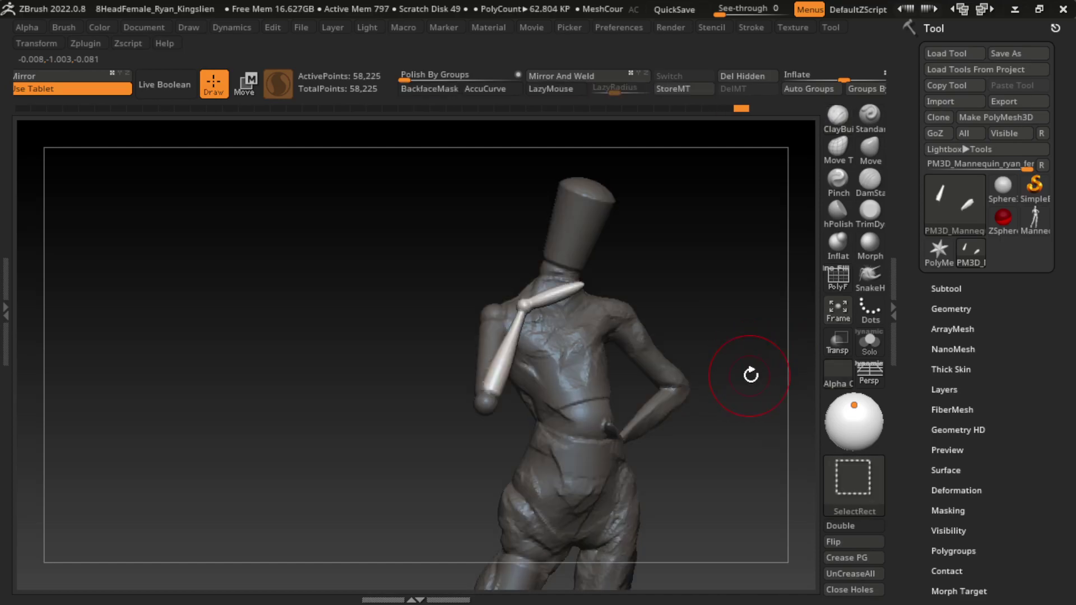
click(836, 289)
key(shift+f)
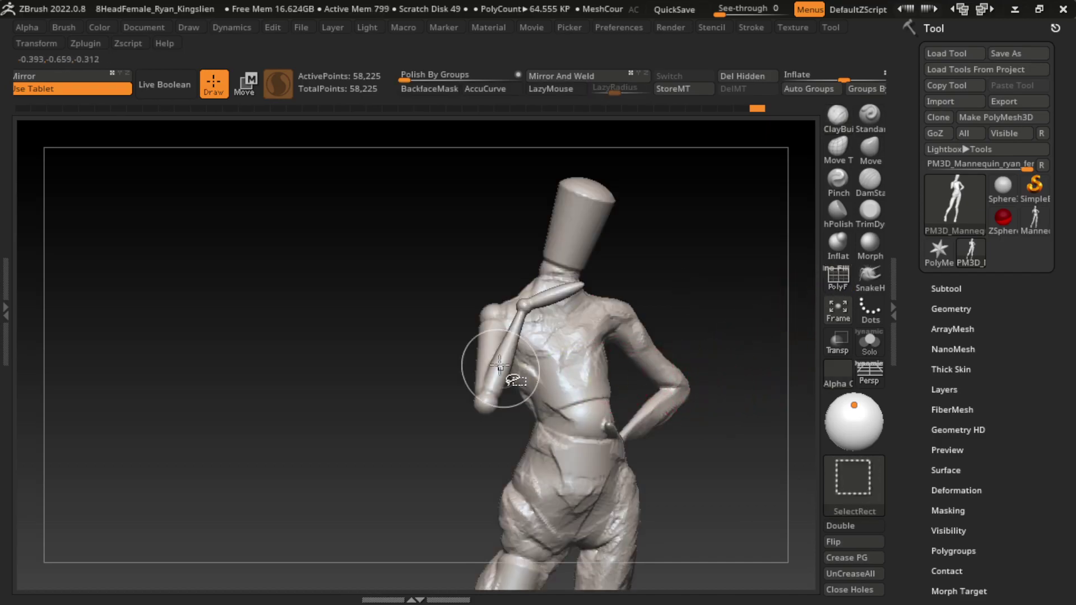
drag(728, 247, 710, 328)
- Mask the head, invert the mask, and test a Transpose move before undoing it
key(b)
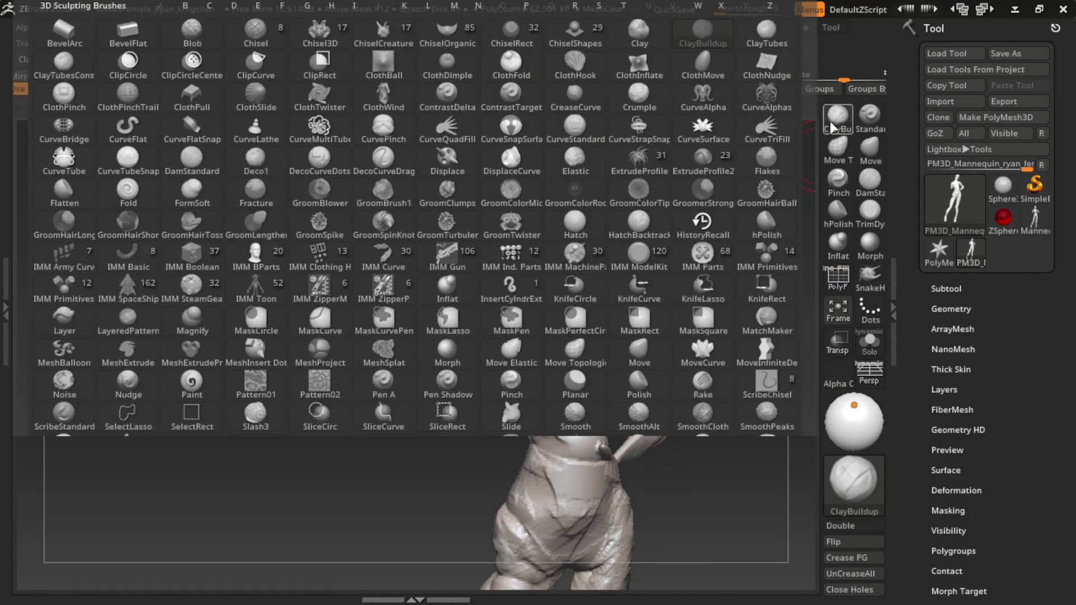
click(834, 128)
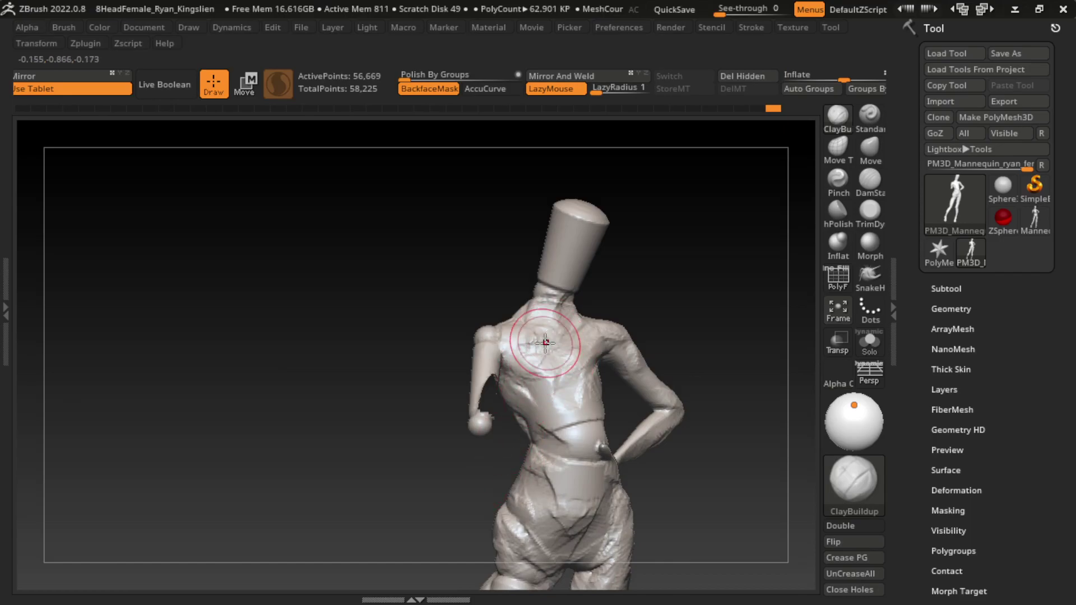
key(ctrl)
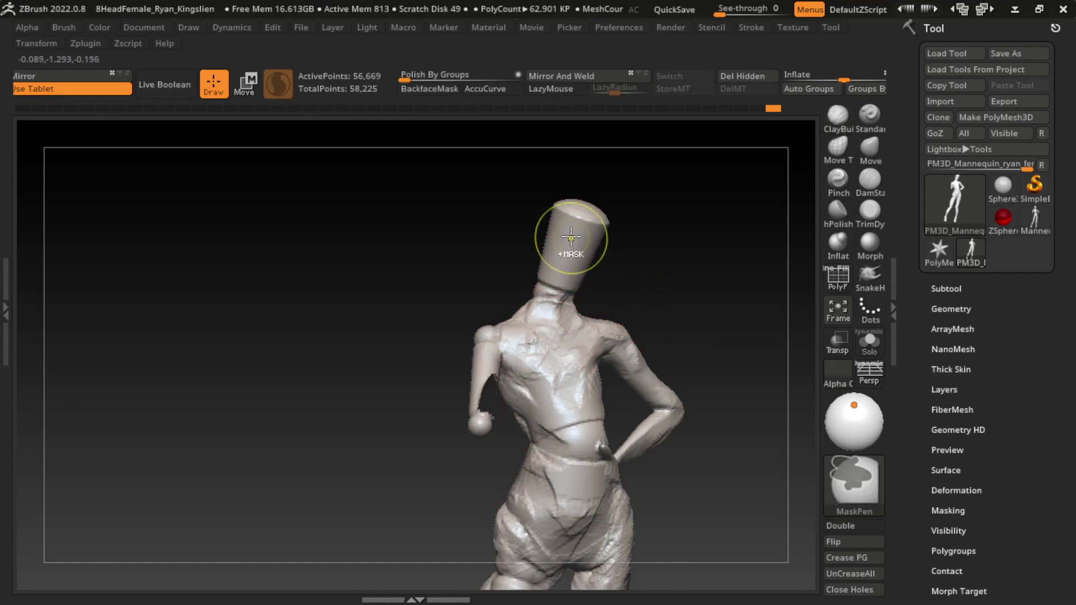
ctrl+drag(571, 237, 583, 232)
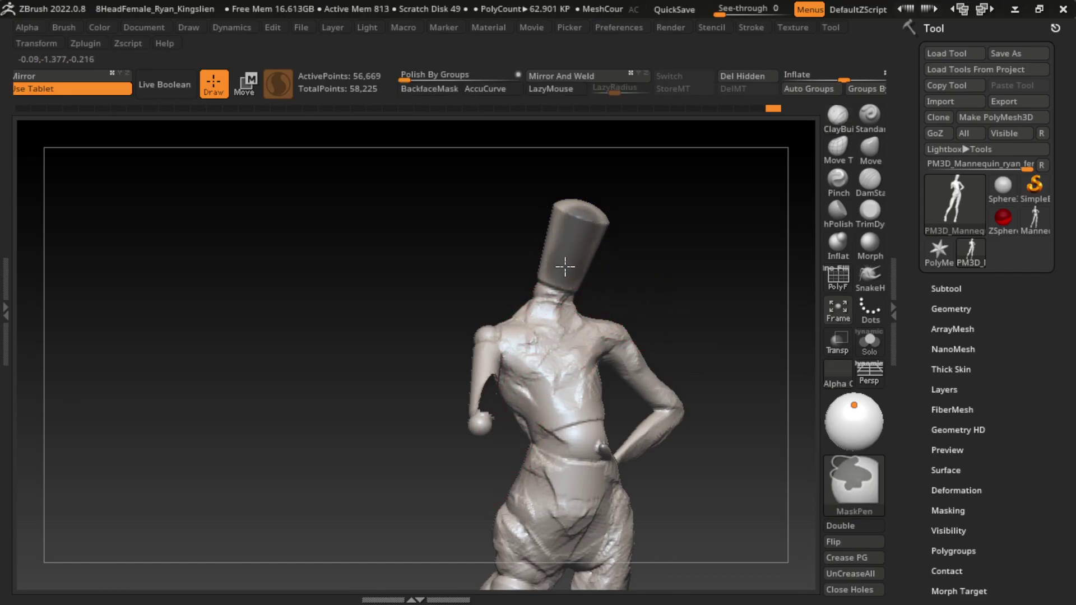
ctrl+click(645, 222)
key(w)
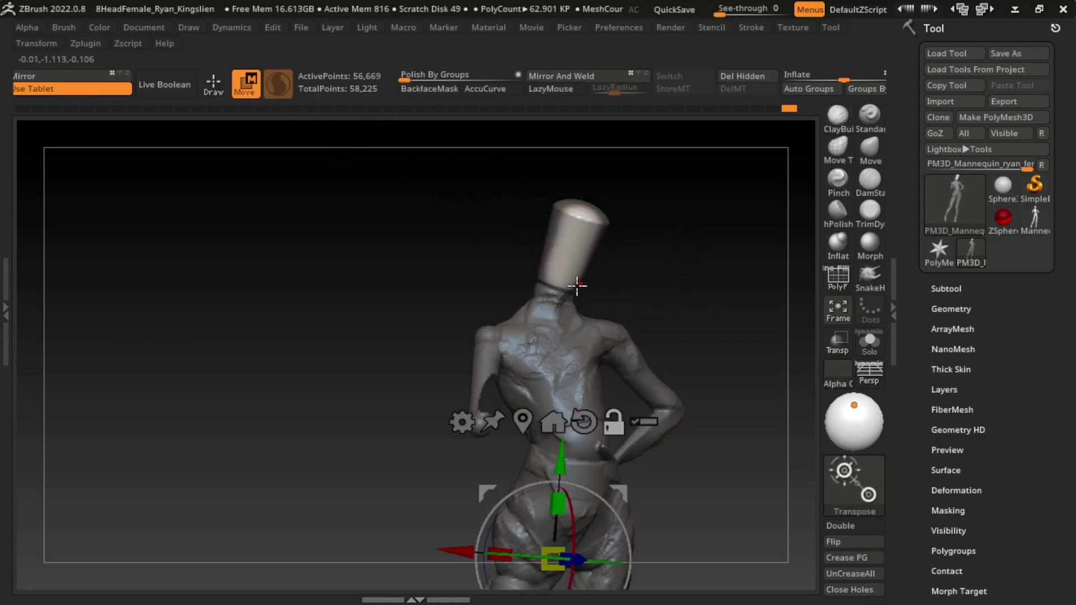
click(571, 248)
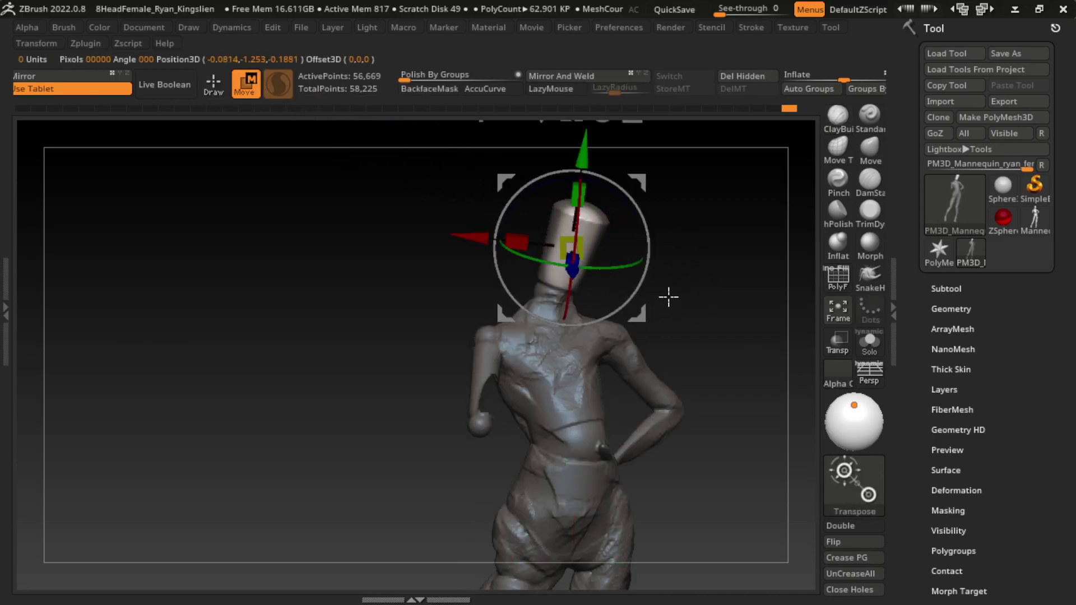
drag(575, 273, 574, 298)
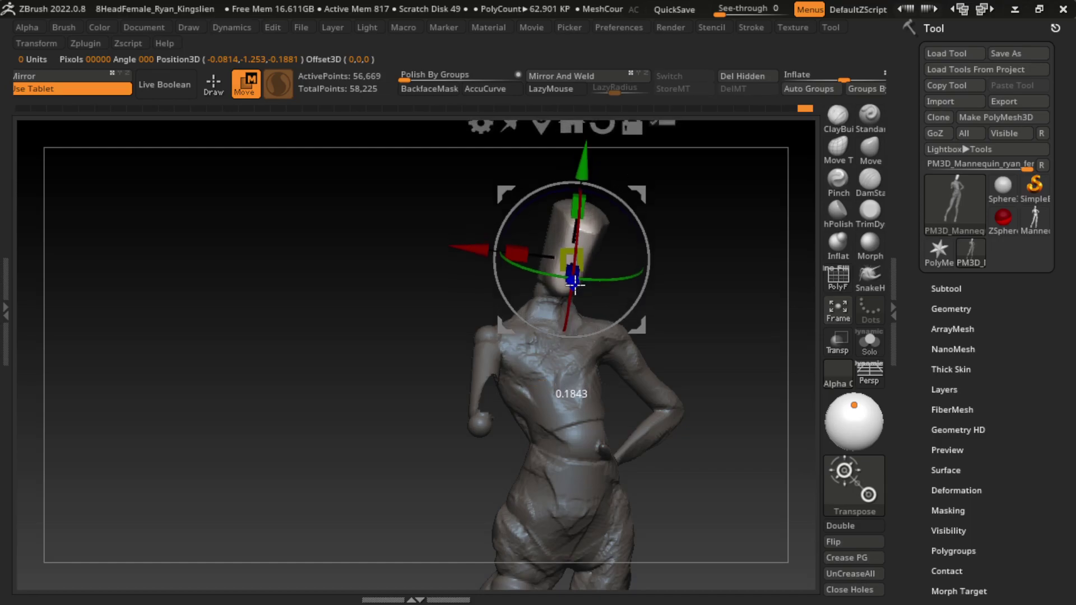
key(ctrl+z)
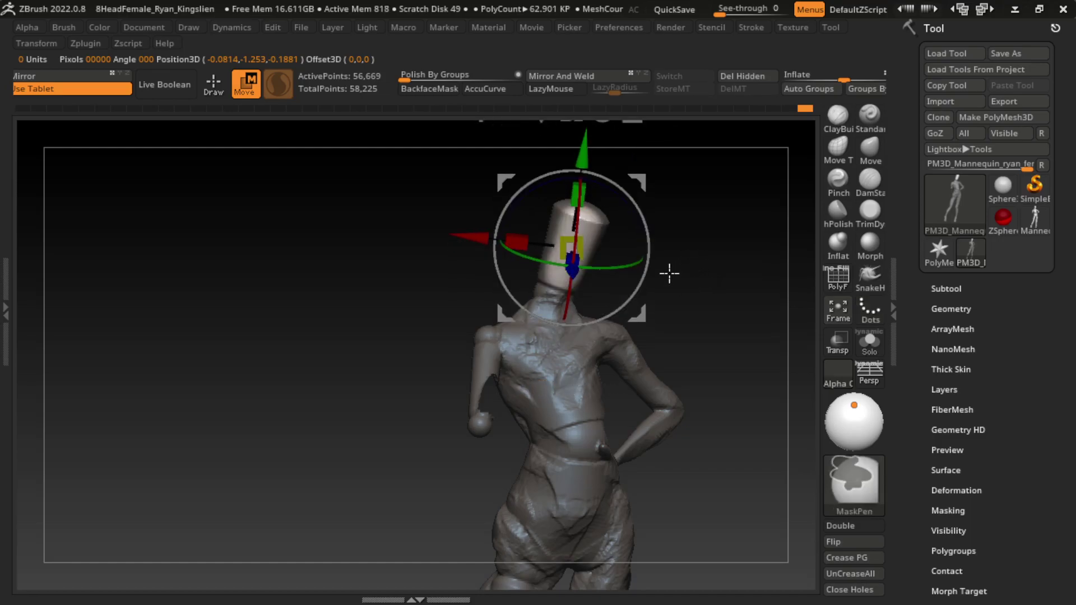
key(q)
- Rotate and reposition the head with Transpose, checking from the side until it sits upright
key(ctrl)
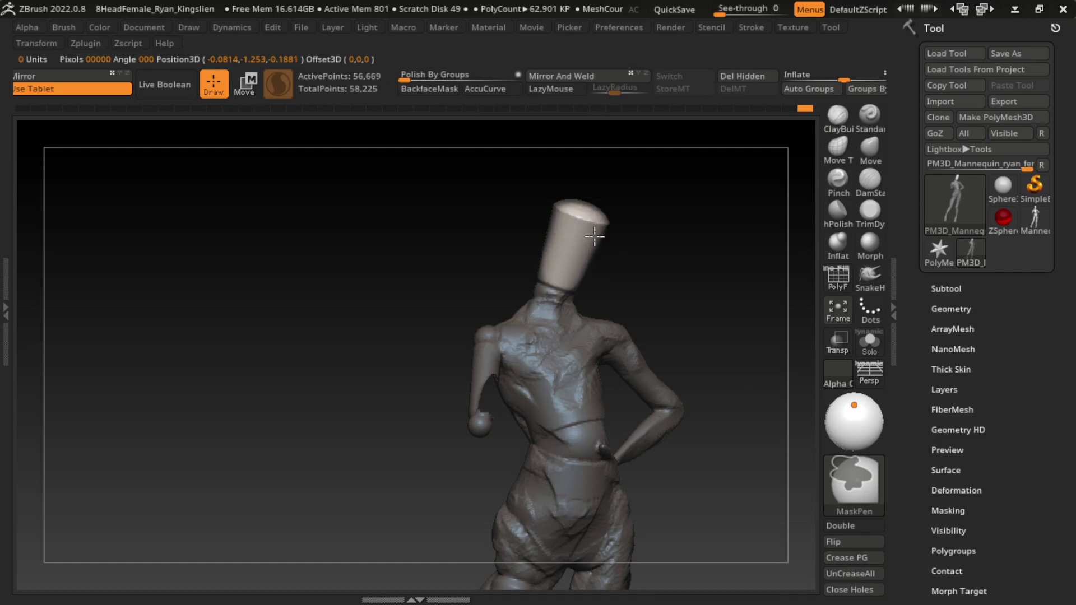
click(245, 84)
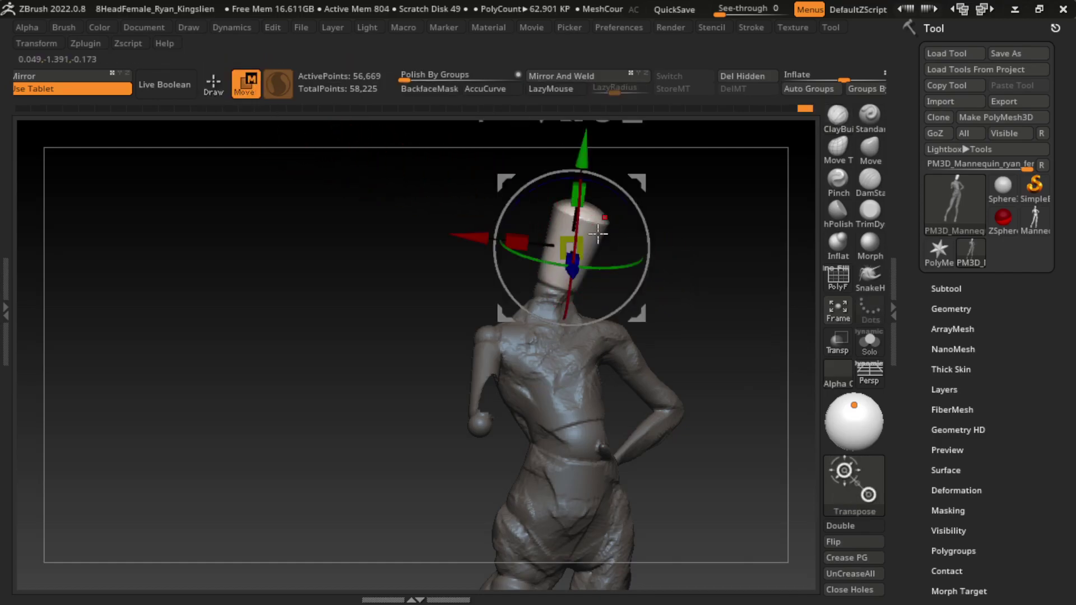
drag(598, 234, 676, 234)
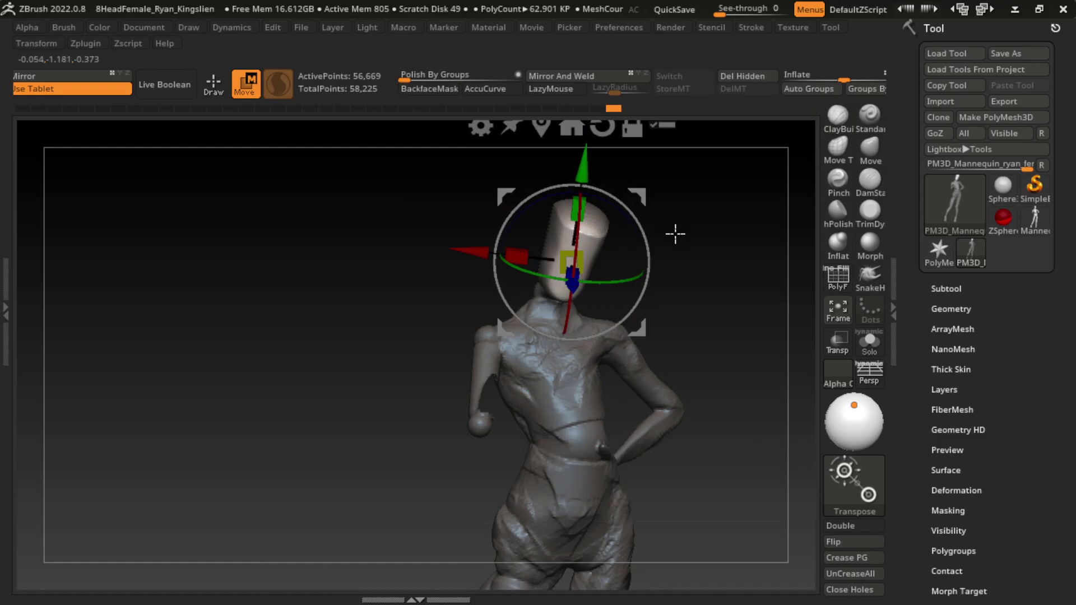
drag(573, 288, 573, 283)
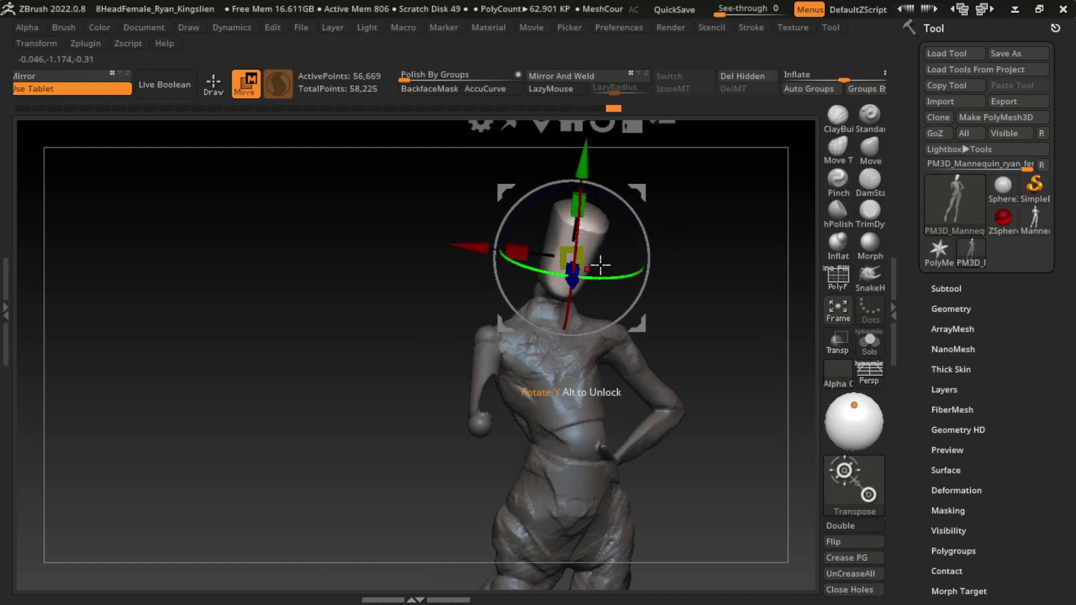
key(q)
mouse_move(608, 211)
mouse_down()
mouse_move(641, 187)
mouse_move(709, 243)
mouse_up()
key(w)
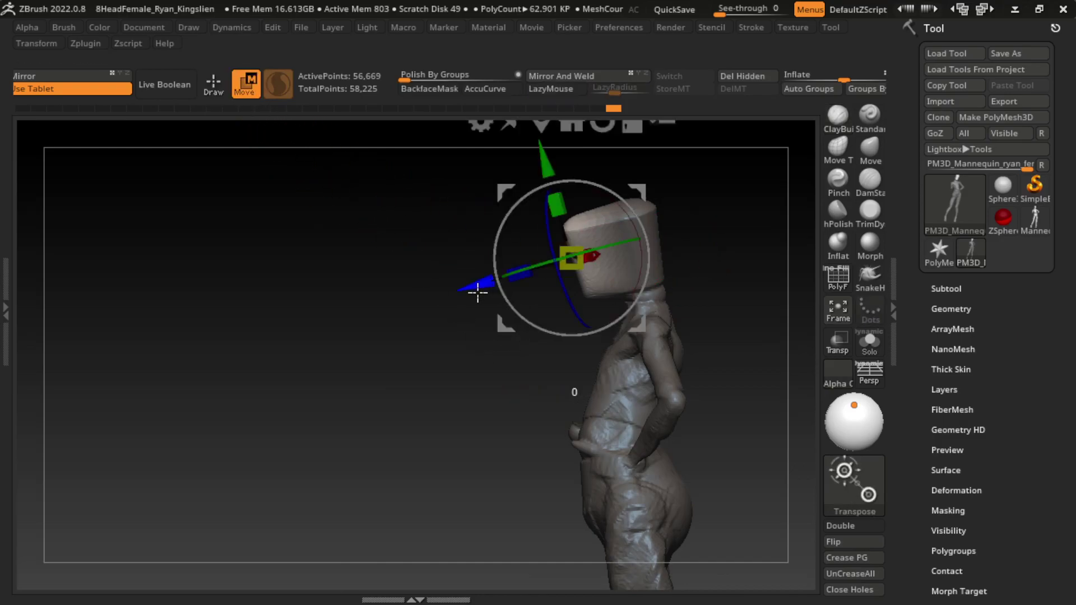
mouse_move(574, 389)
mouse_down()
mouse_move(497, 285)
mouse_move(711, 253)
mouse_move(798, 295)
mouse_move(745, 351)
mouse_up()
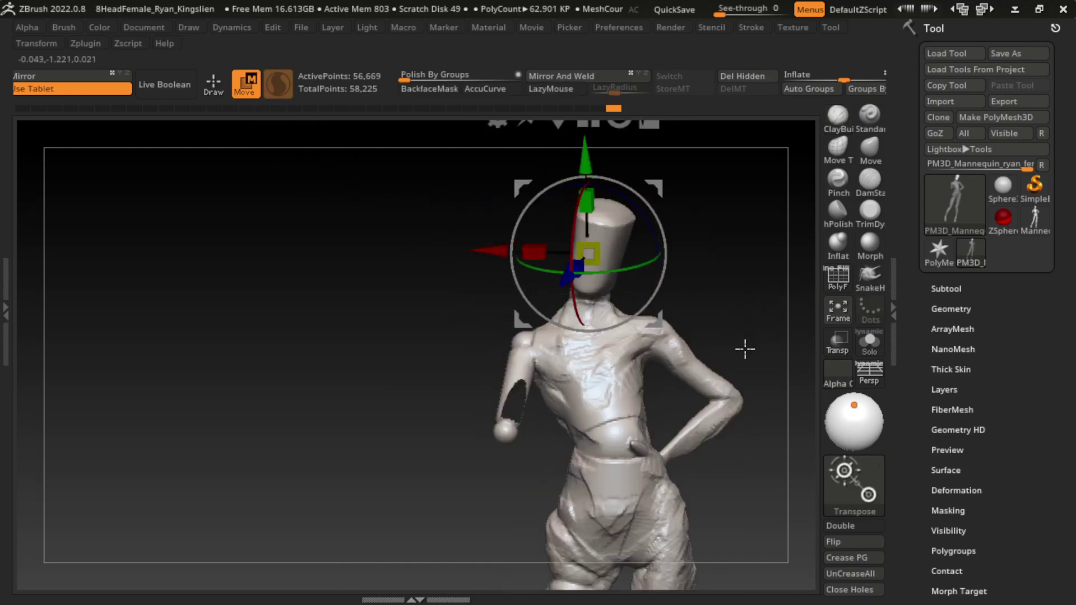
key(q)
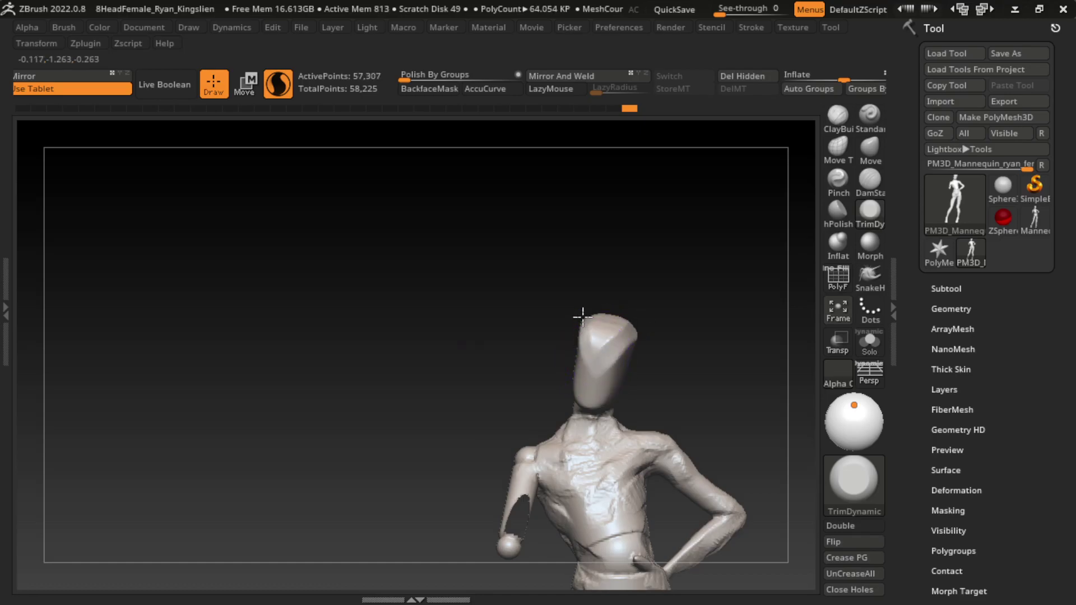
- Orbit around the head, torso, hips and legs, then reselect ClayBuildup with BackfaceMask and LazyMouse
drag(587, 303, 602, 351)
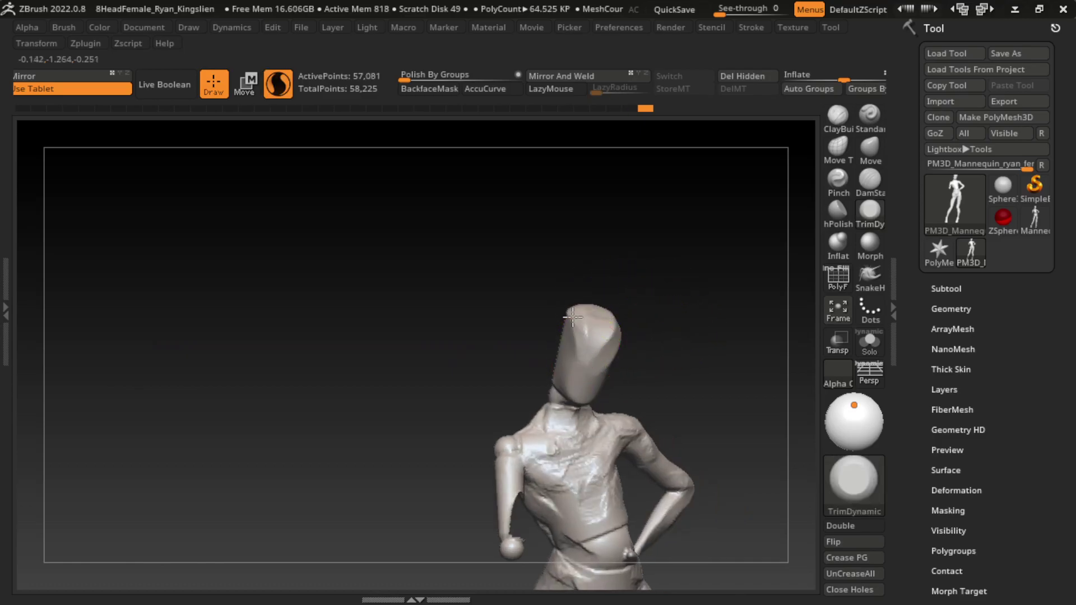
mouse_move(694, 341)
mouse_down()
mouse_move(581, 337)
mouse_move(588, 372)
mouse_up()
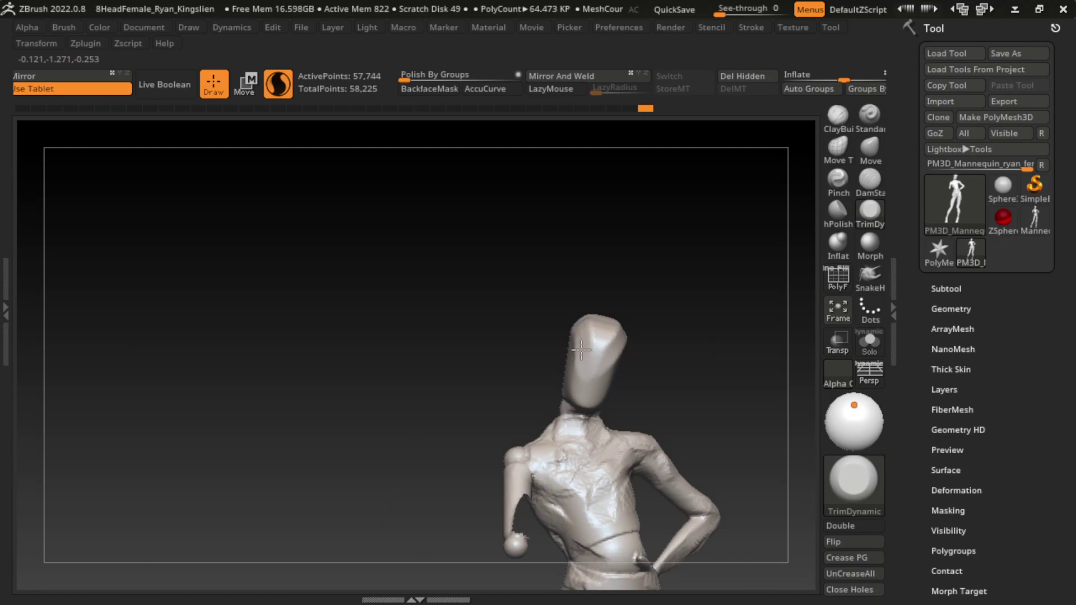
mouse_move(622, 355)
mouse_down()
mouse_move(685, 320)
mouse_move(730, 253)
mouse_move(678, 331)
mouse_move(615, 336)
mouse_up()
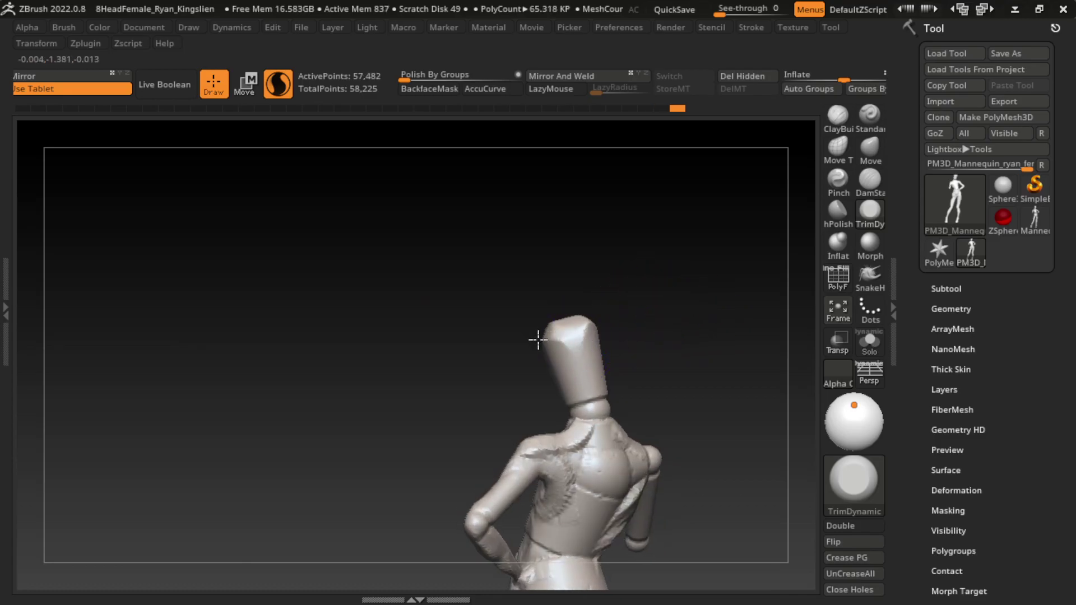
mouse_move(638, 293)
mouse_down()
mouse_move(783, 300)
mouse_move(693, 311)
mouse_up()
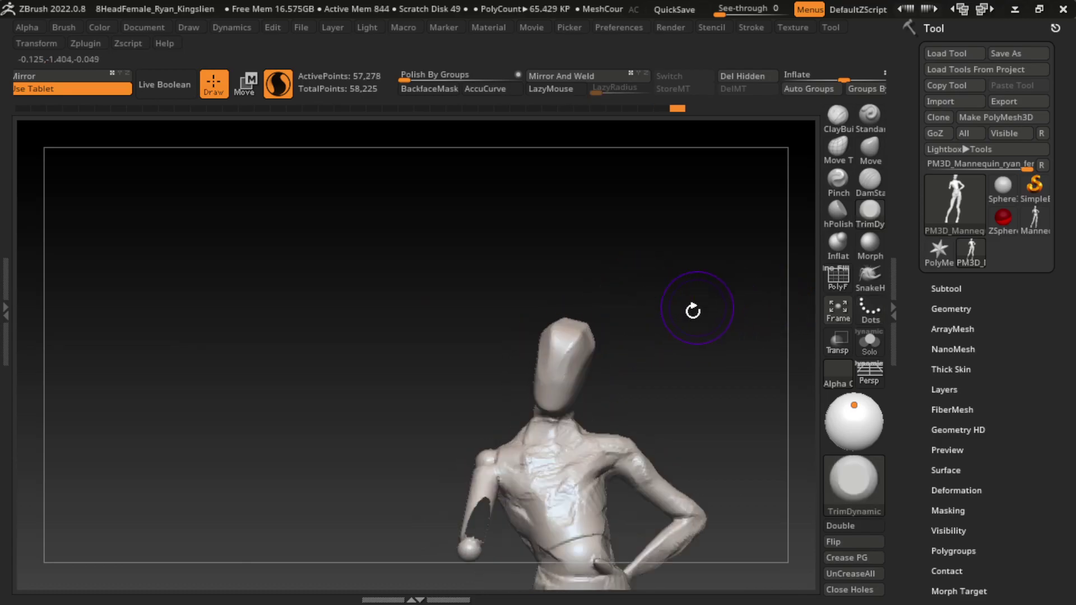
drag(517, 253, 620, 365)
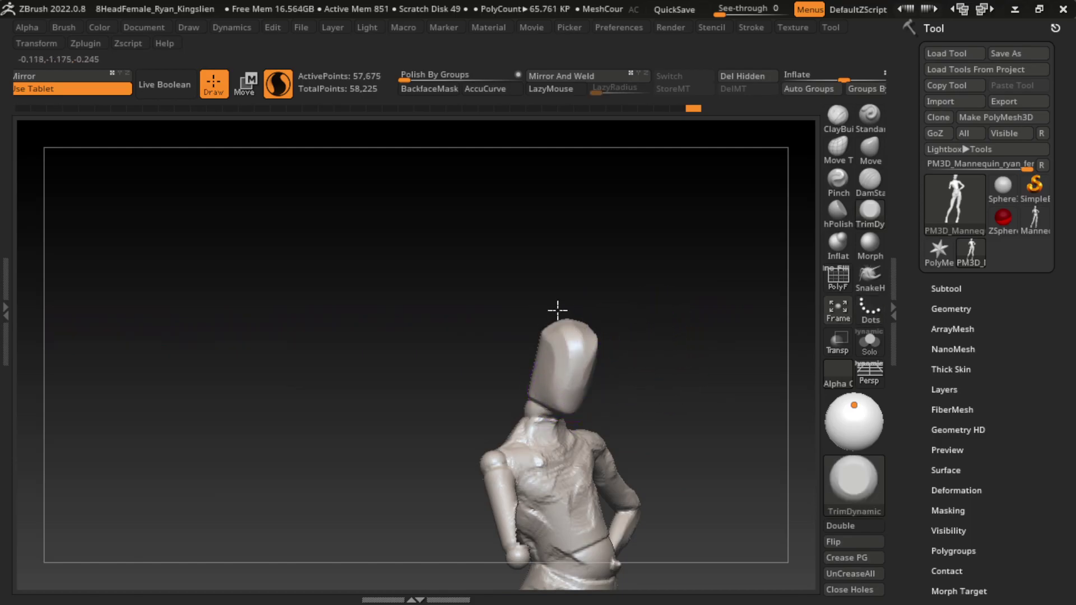
drag(558, 310, 593, 373)
drag(586, 310, 654, 319)
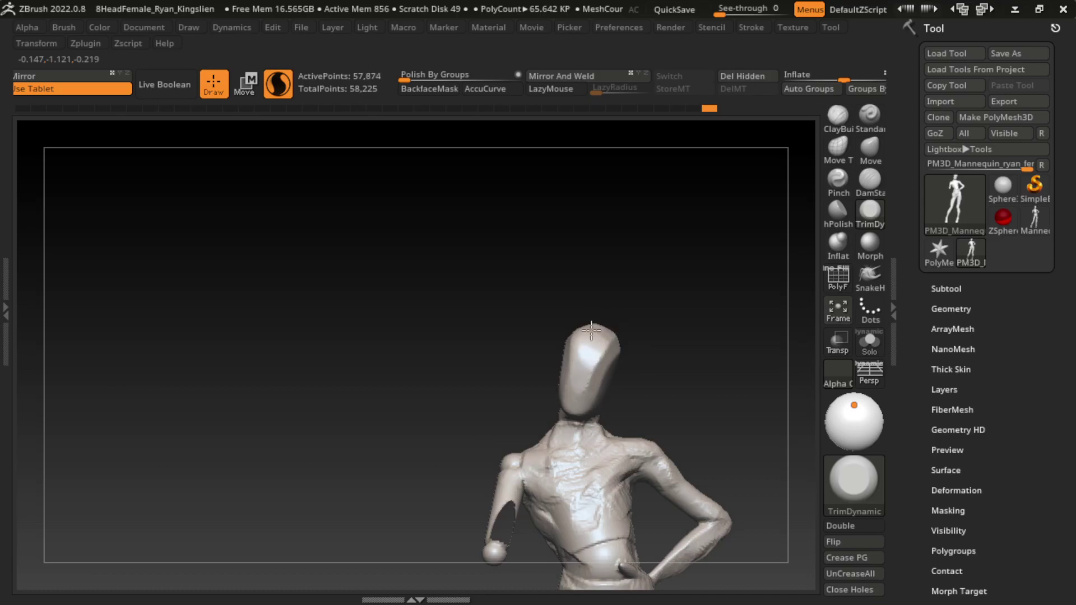
mouse_move(710, 384)
mouse_down()
mouse_move(662, 368)
mouse_move(711, 357)
mouse_up()
drag(641, 368, 644, 343)
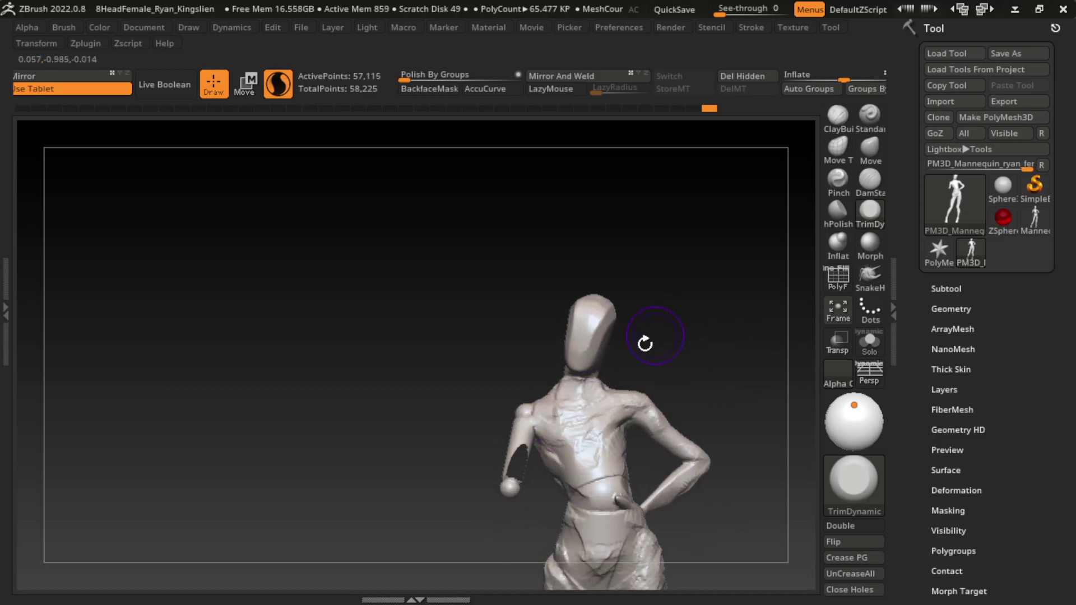
key(b)
key(c)
key(b)
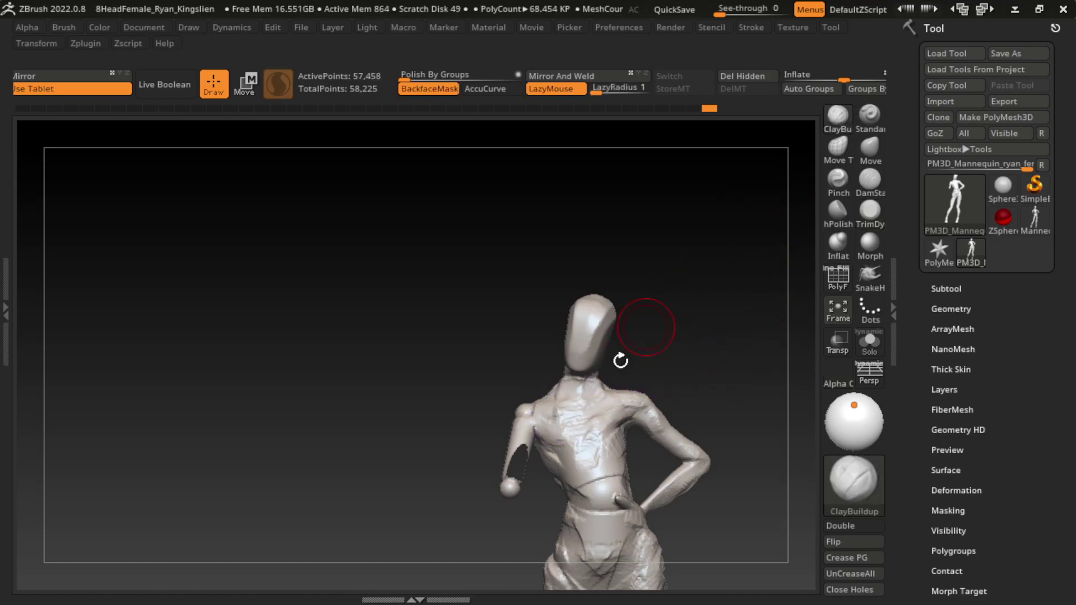
- Restore the arm's unbroken shape and isolate the arm polygroup, then show the body again
mouse_move(636, 400)
mouse_down()
mouse_move(588, 400)
mouse_move(634, 402)
mouse_up()
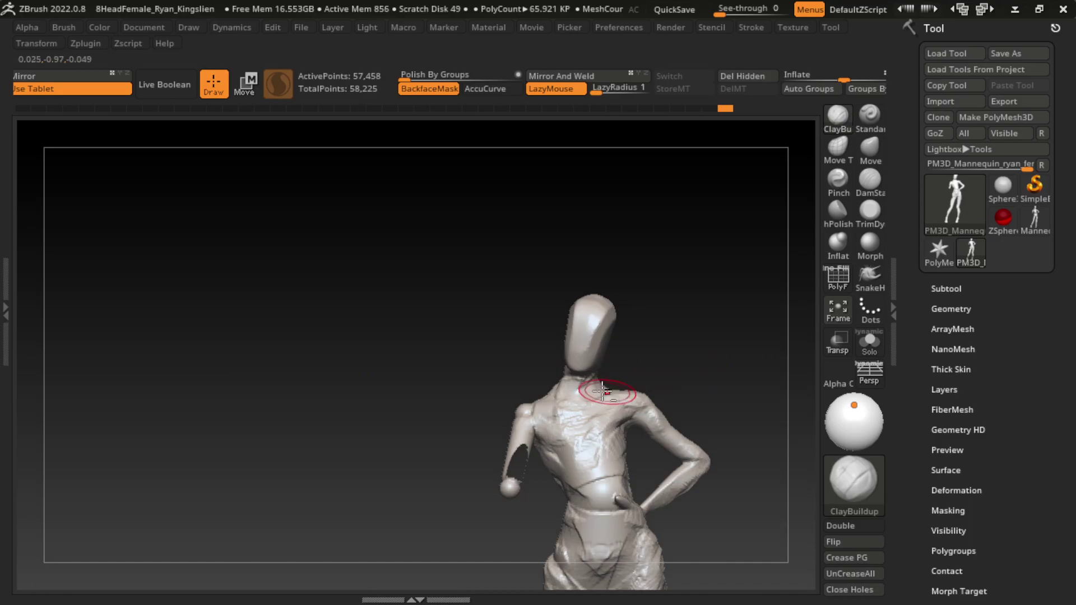
ctrl+click(709, 354)
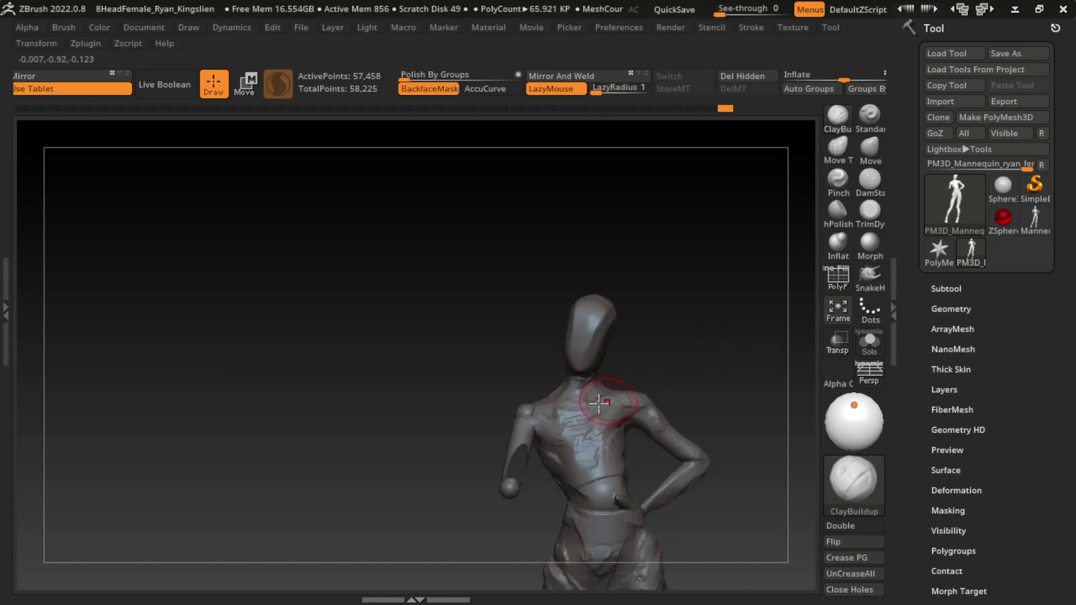
key(ctrl+z)
key(ctrl+z)
key(ctrl+z)
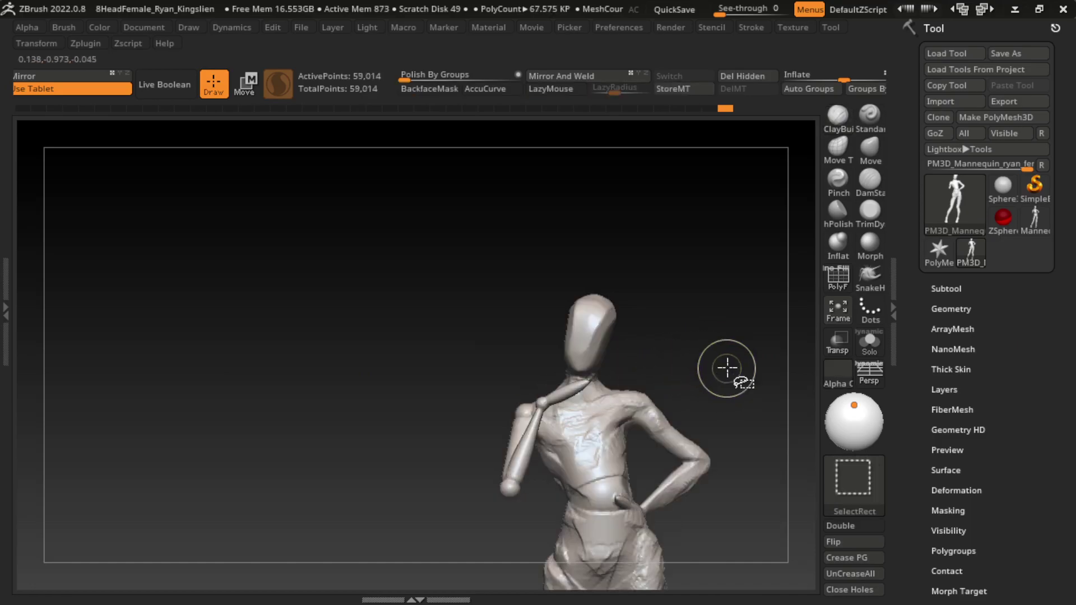
drag(737, 317, 723, 331)
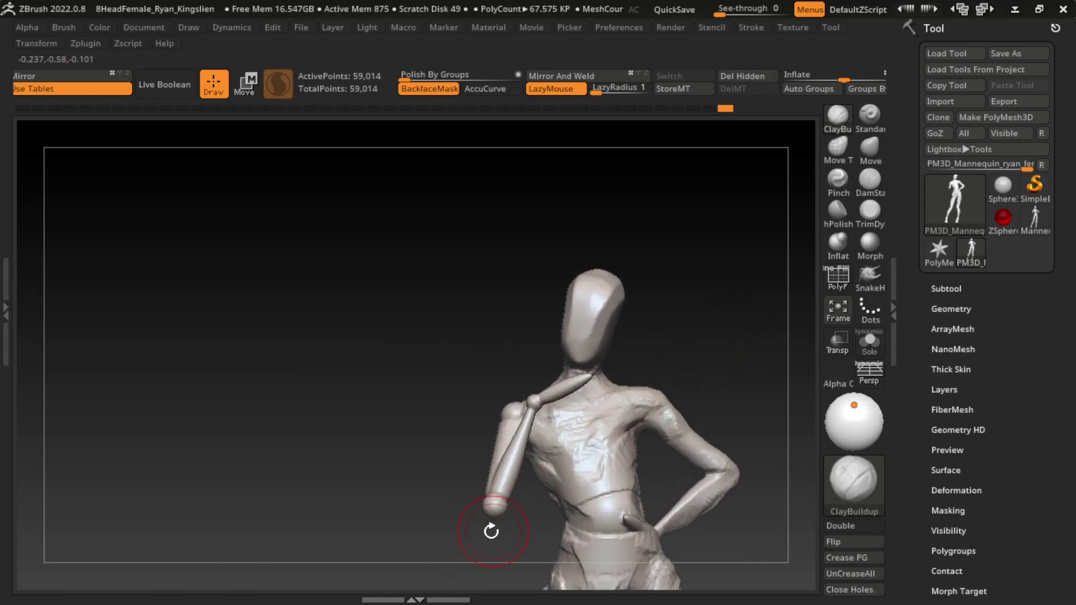
ctrl+shift+click(496, 502)
ctrl+shift+click(474, 538)
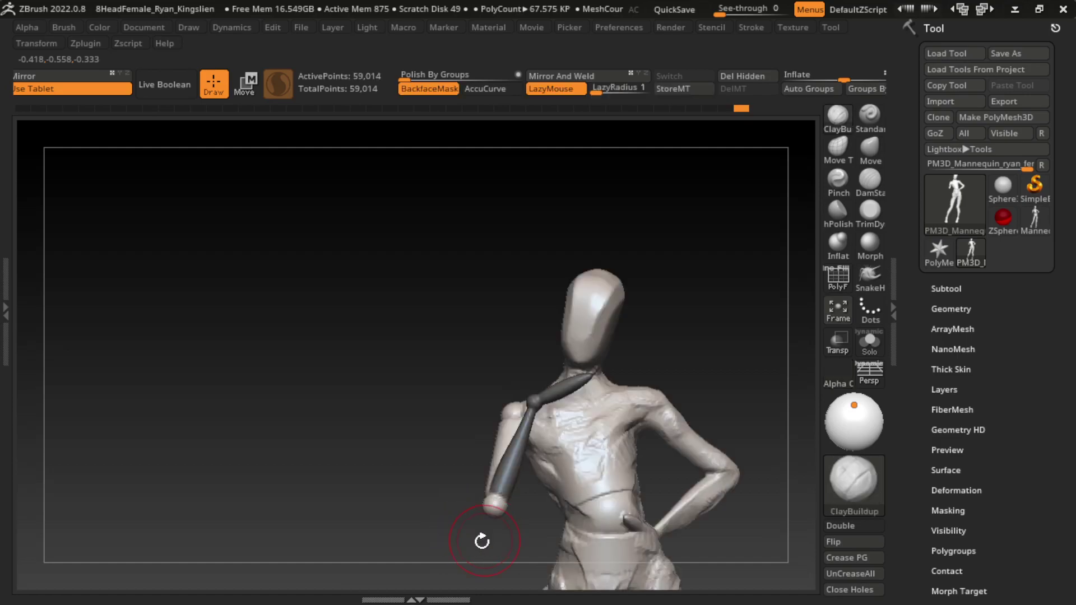
- Rotate the forearm up toward the shoulder with Transpose, pivoting at the elbow
key(w)
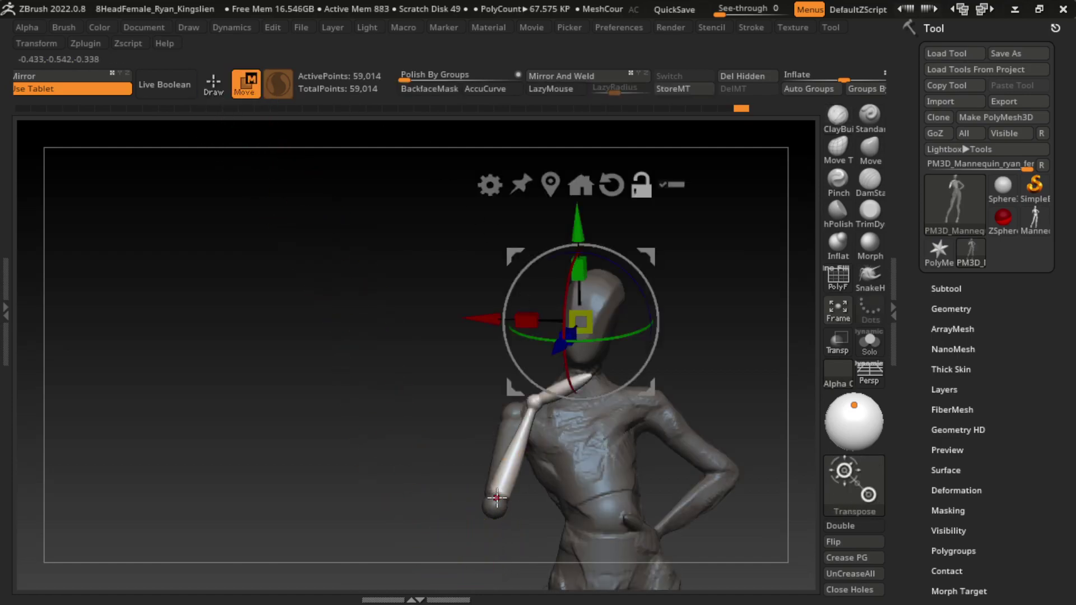
click(496, 497)
drag(556, 535, 575, 541)
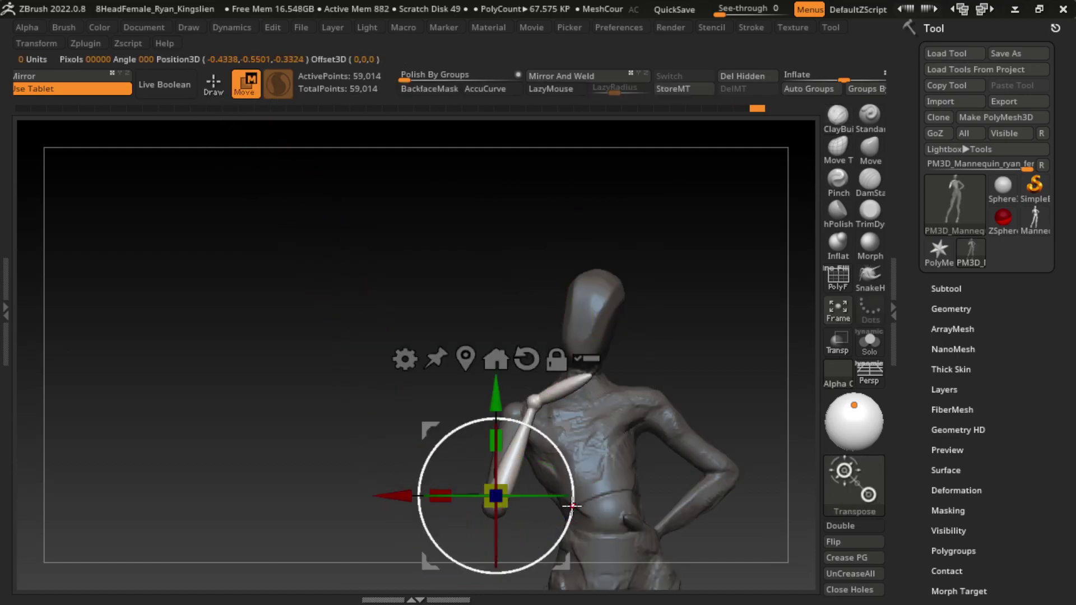
key(q)
key(ctrl+z)
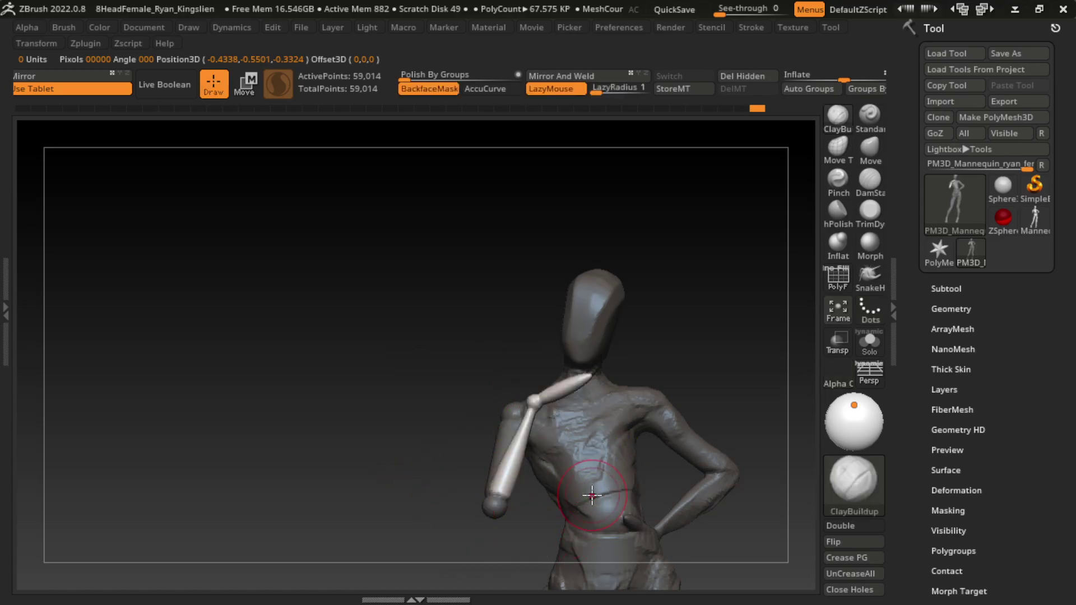
click(258, 92)
drag(569, 437, 576, 478)
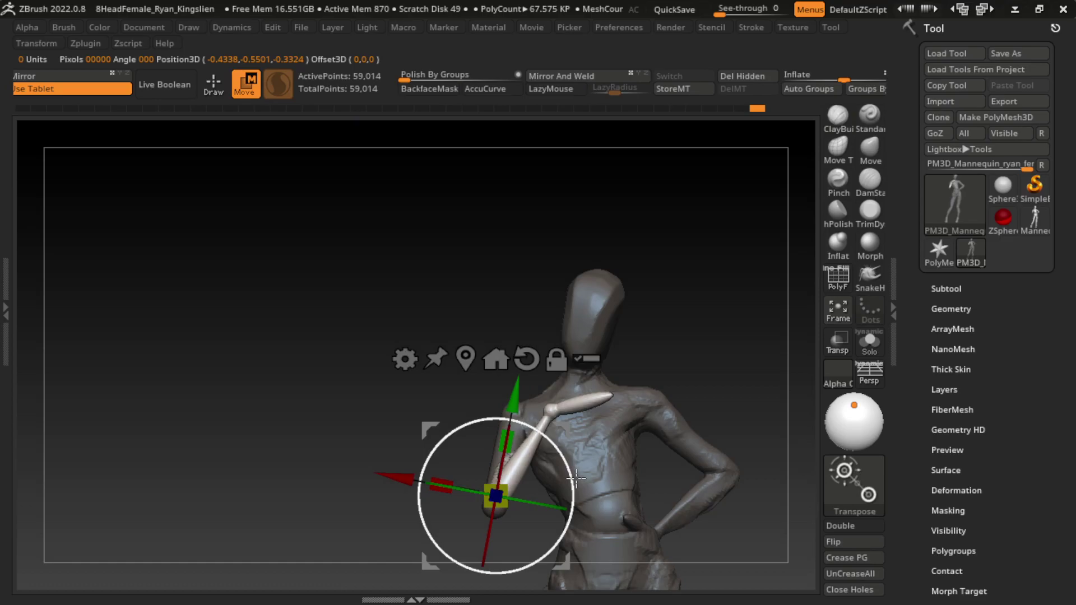
key(q)
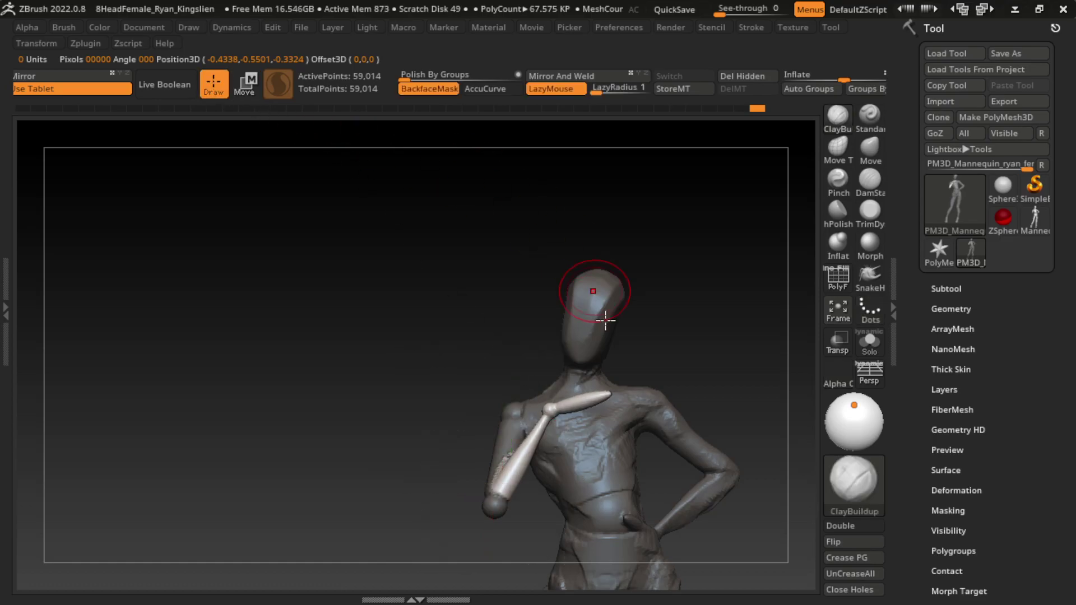
- Smooth the shoulder joint, clear the mask and reshape the upper arm with Move Topological
drag(601, 397, 567, 414)
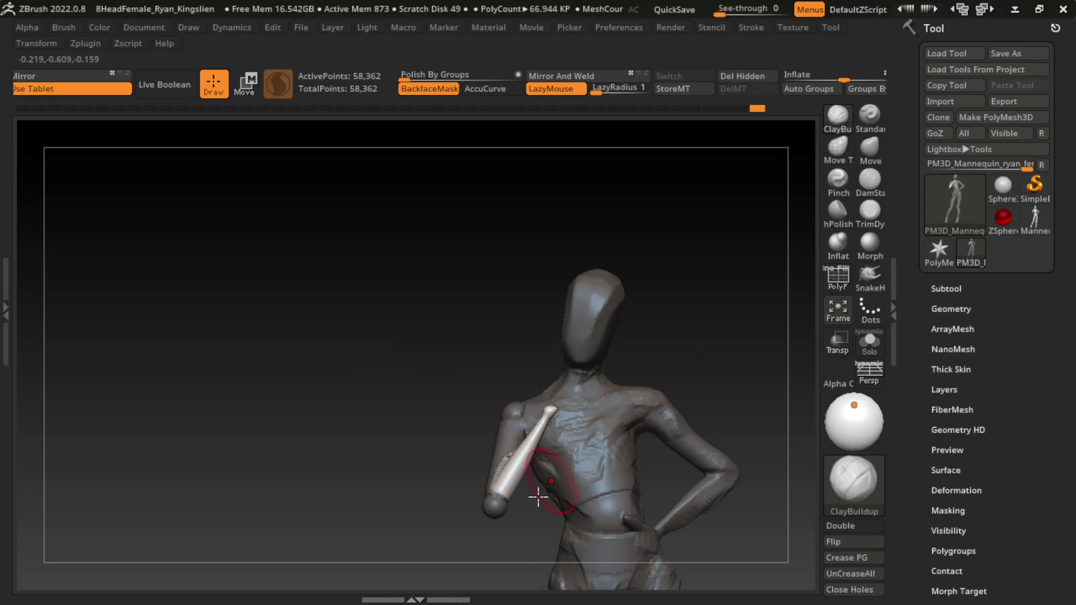
key(s)
drag(489, 483, 500, 483)
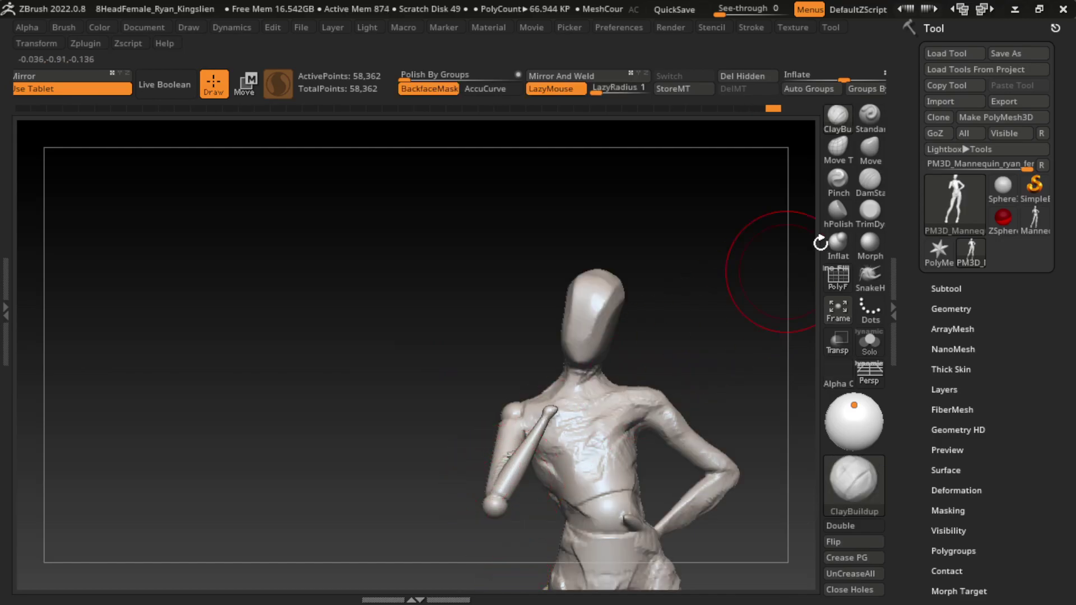
click(869, 149)
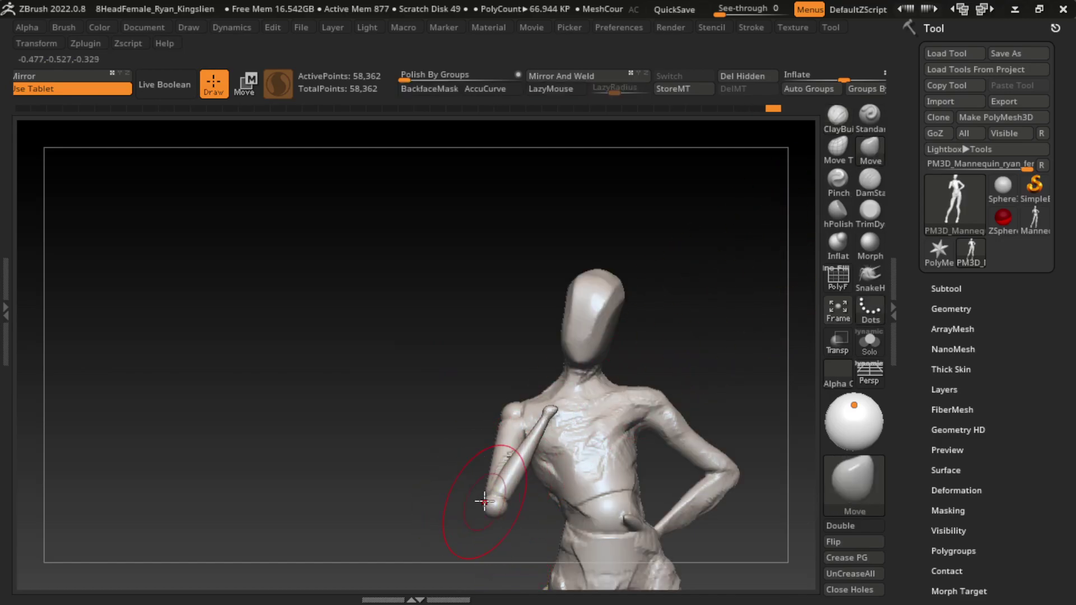
click(838, 147)
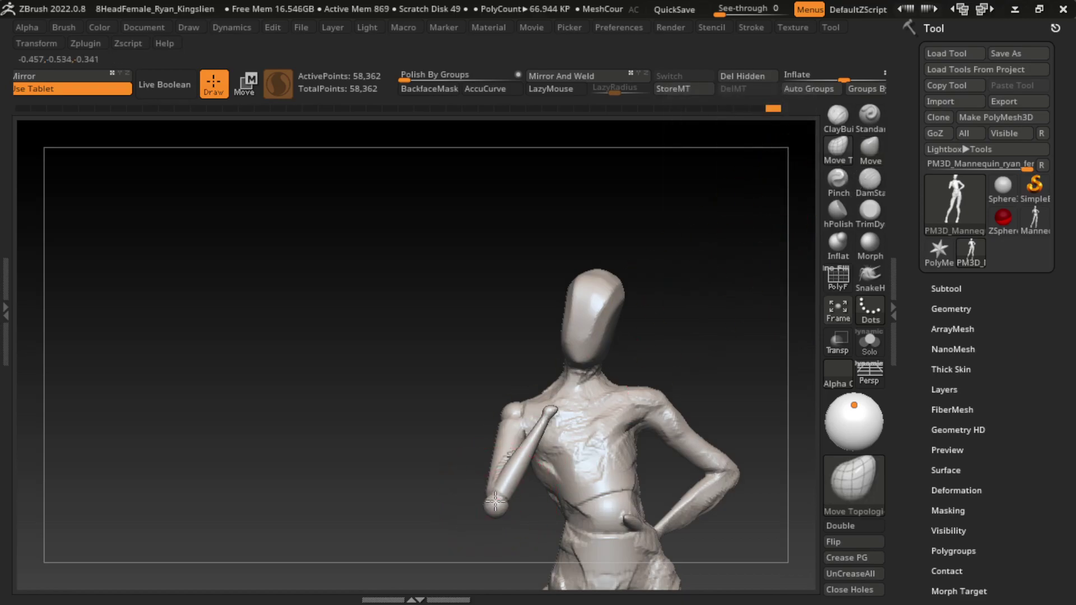
mouse_move(493, 465)
mouse_down()
mouse_move(518, 451)
mouse_move(481, 449)
mouse_move(493, 444)
mouse_move(493, 456)
mouse_up()
- Shrink the brush and return to ClayBuildup with BackfaceMask and LazyMouse enabled
key(s)
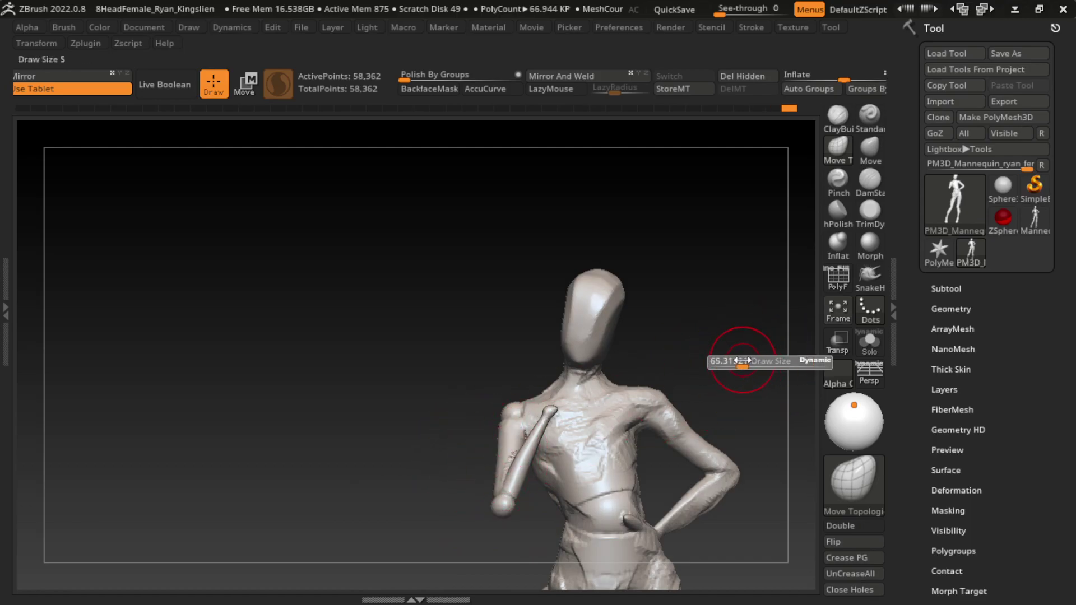
drag(752, 361, 694, 375)
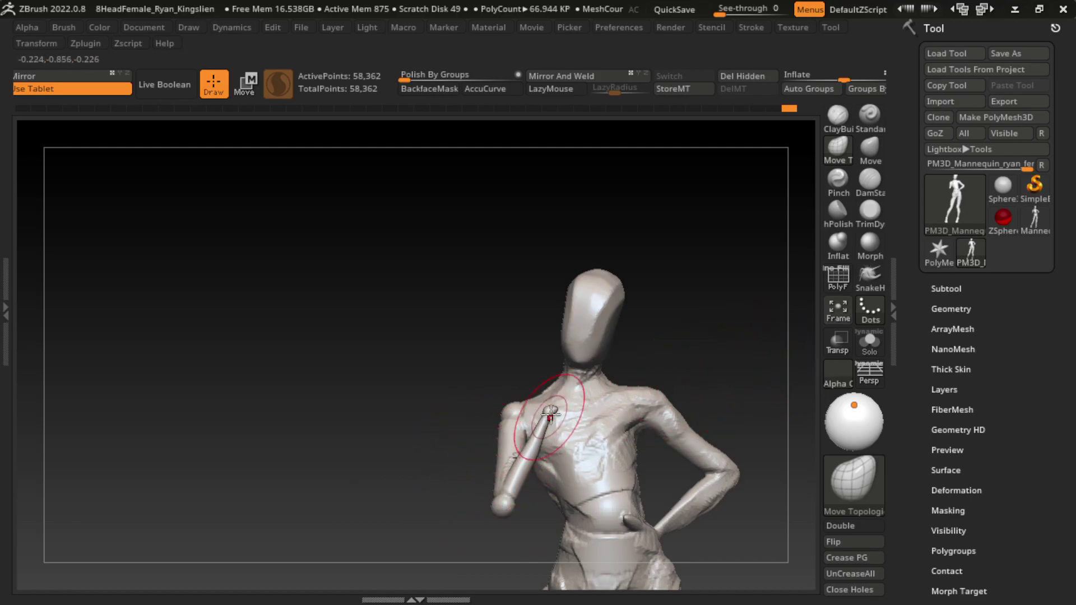
click(848, 131)
key(s)
mouse_move(729, 348)
mouse_down()
mouse_move(712, 347)
mouse_move(701, 325)
mouse_up()
mouse_move(556, 489)
mouse_down()
mouse_move(520, 488)
mouse_move(793, 360)
mouse_up()
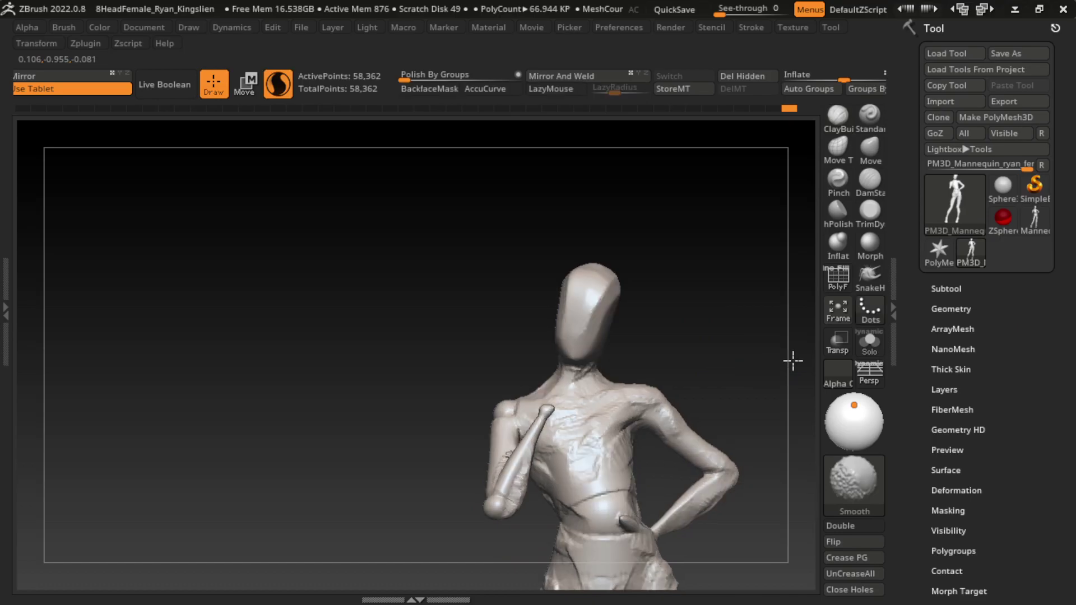
- Build up clay on the chest near the raised arm and along the forearm
mouse_move(622, 395)
mouse_down()
mouse_move(591, 428)
mouse_move(529, 396)
mouse_move(542, 447)
mouse_move(549, 410)
mouse_up()
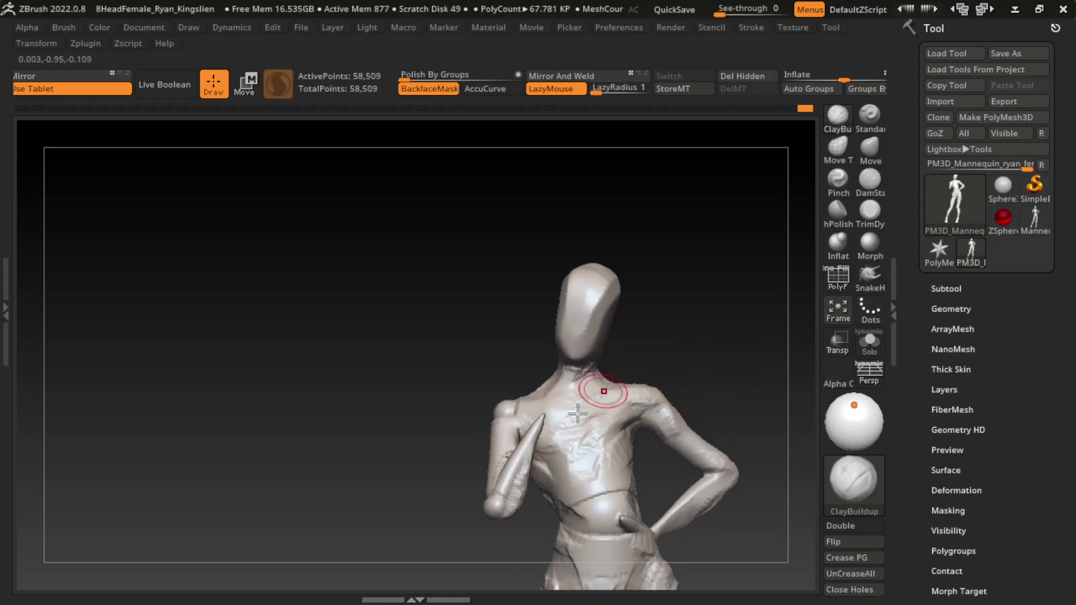
mouse_move(493, 457)
mouse_down()
mouse_move(489, 501)
mouse_move(530, 437)
mouse_move(496, 513)
mouse_move(533, 446)
mouse_move(493, 504)
mouse_up()
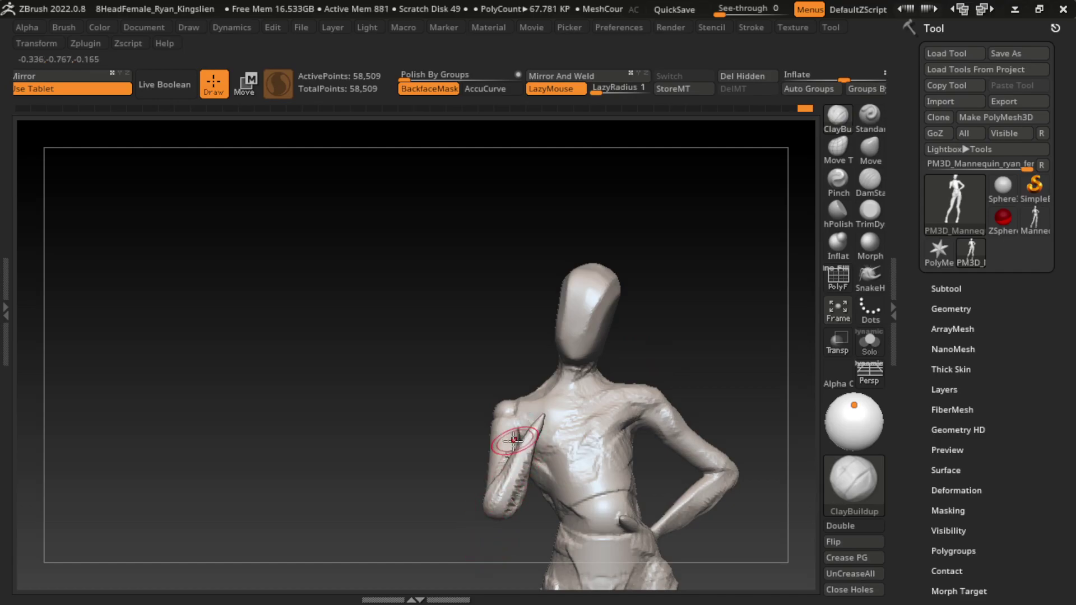
drag(656, 341, 630, 378)
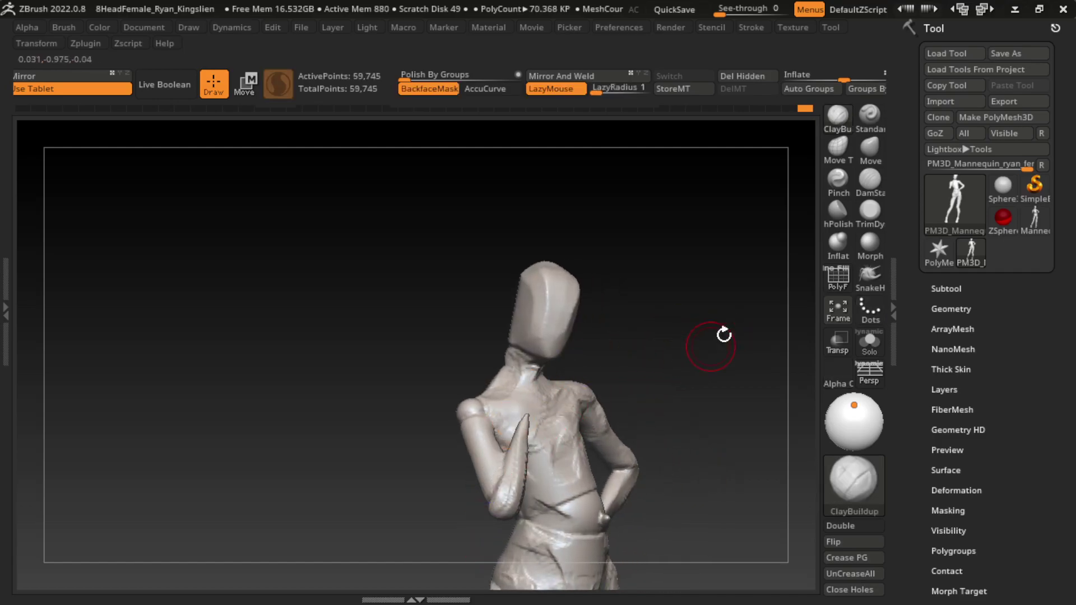
drag(724, 337, 744, 389)
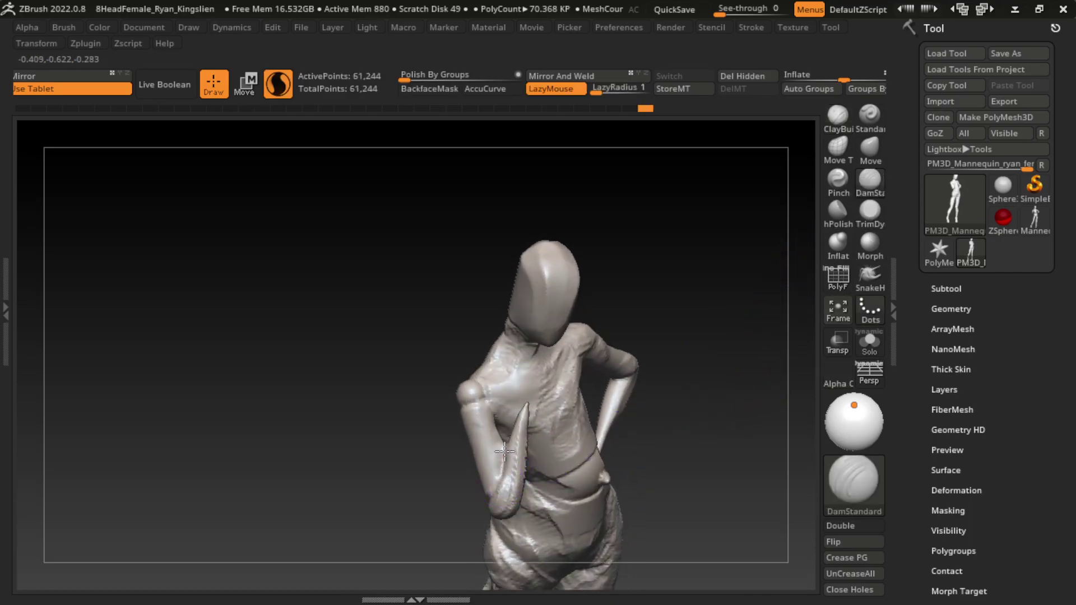
- Carve DamStandard creases along the forearm and flatten its surface with TrimDynamic
drag(504, 451, 538, 415)
drag(702, 408, 716, 288)
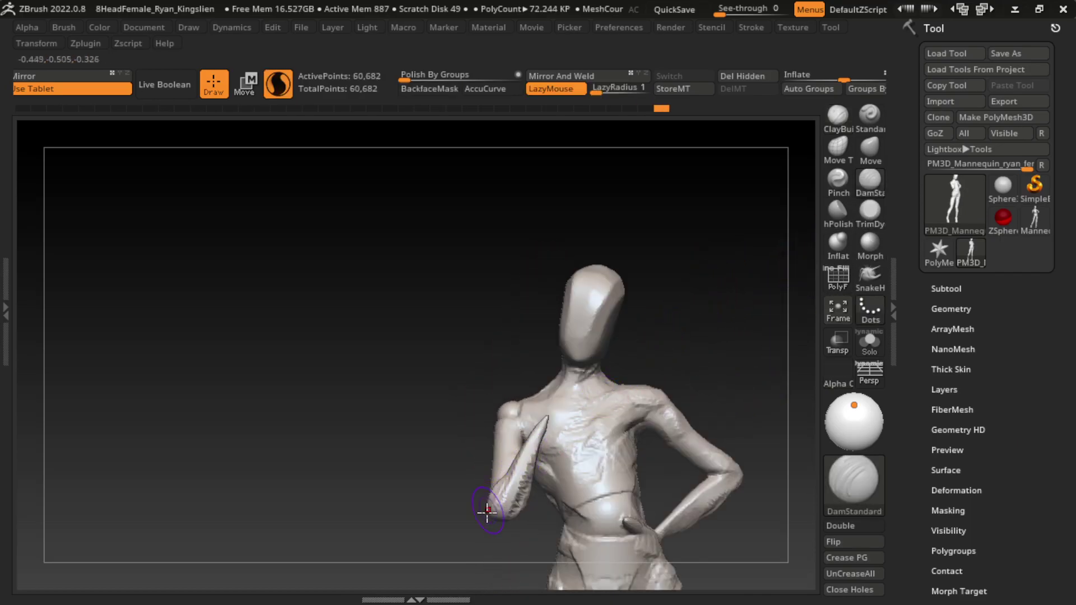
click(862, 216)
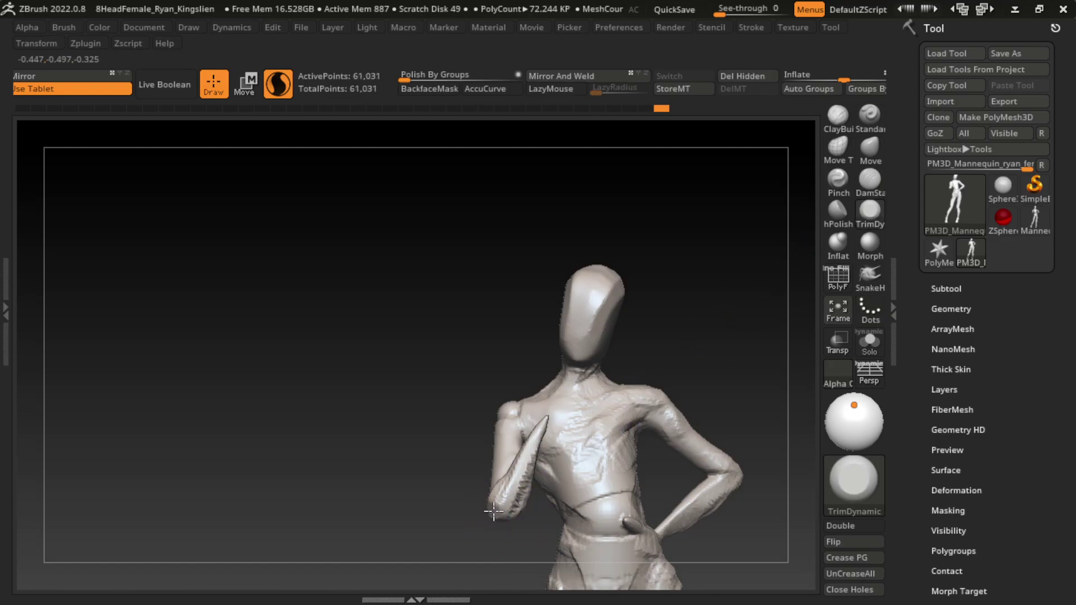
drag(488, 555, 510, 504)
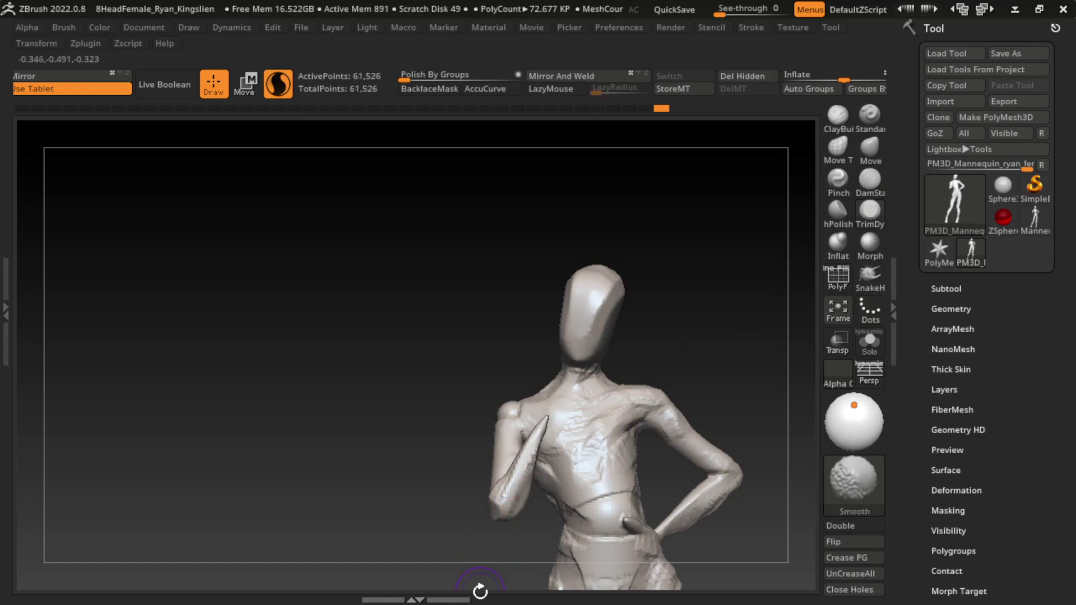
click(840, 124)
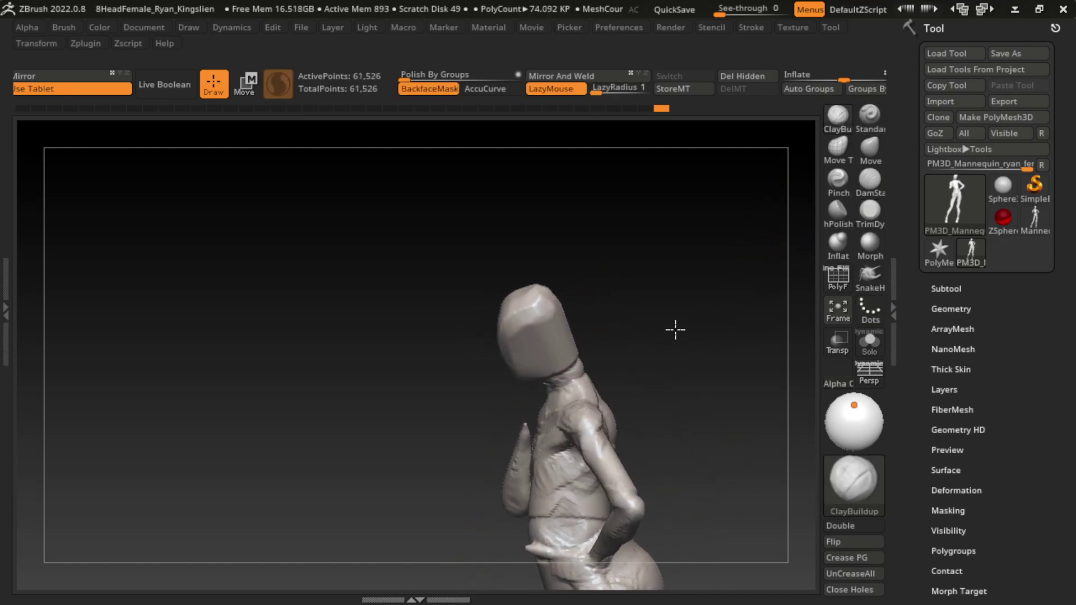
mouse_move(671, 331)
mouse_down()
mouse_move(739, 344)
mouse_move(546, 429)
mouse_up()
- Isolate the forearm piece, unhide the whole mannequin and review it from front and side
ctrl+shift+click(543, 463)
ctrl+shift+click(738, 361)
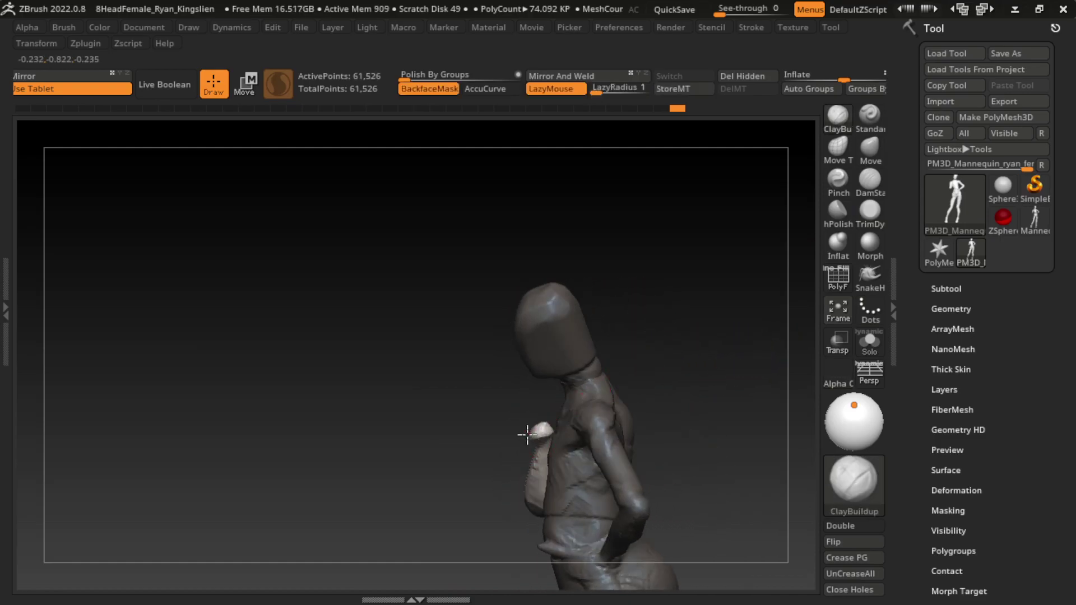
drag(656, 372, 738, 360)
mouse_move(694, 329)
mouse_down()
mouse_move(709, 341)
mouse_move(530, 432)
mouse_up()
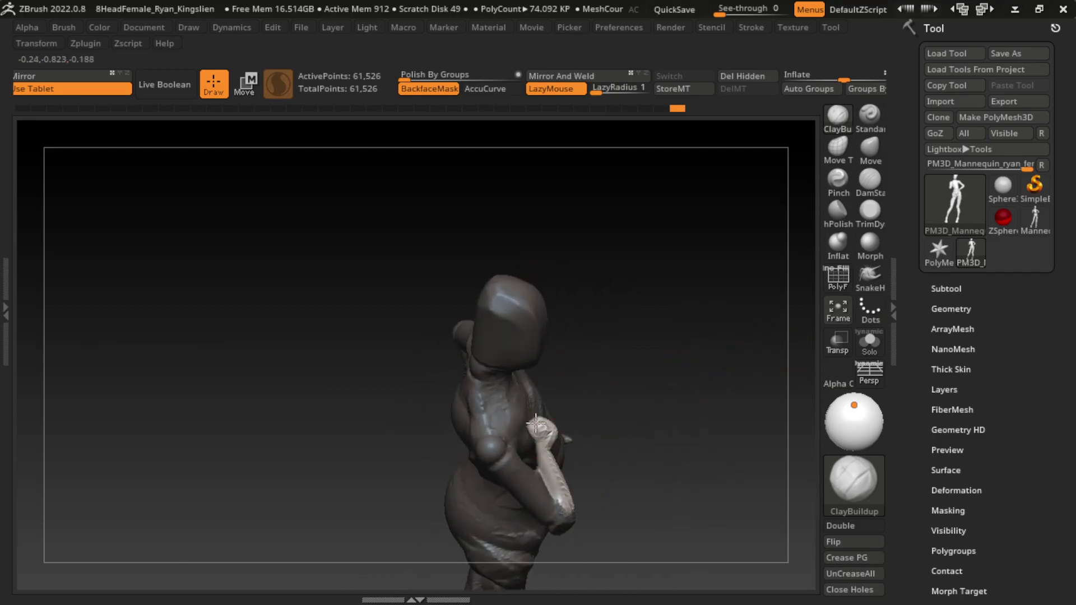
mouse_move(601, 389)
mouse_down()
mouse_move(668, 276)
mouse_move(673, 312)
mouse_up()
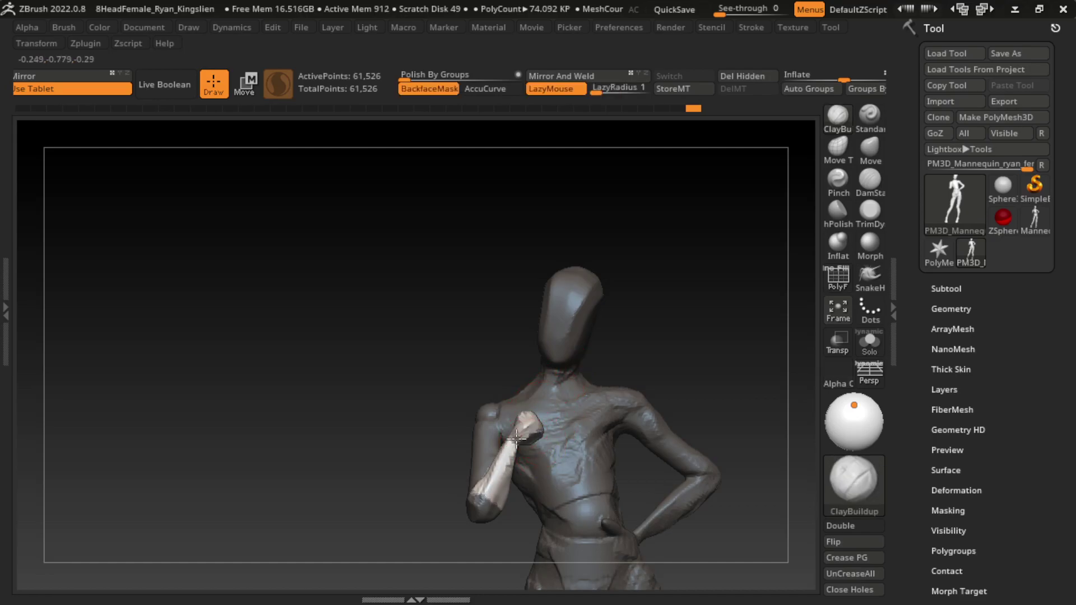
- Pull the fist outward with the Move brush, resize the brush, and return to ClayBuildup
click(871, 149)
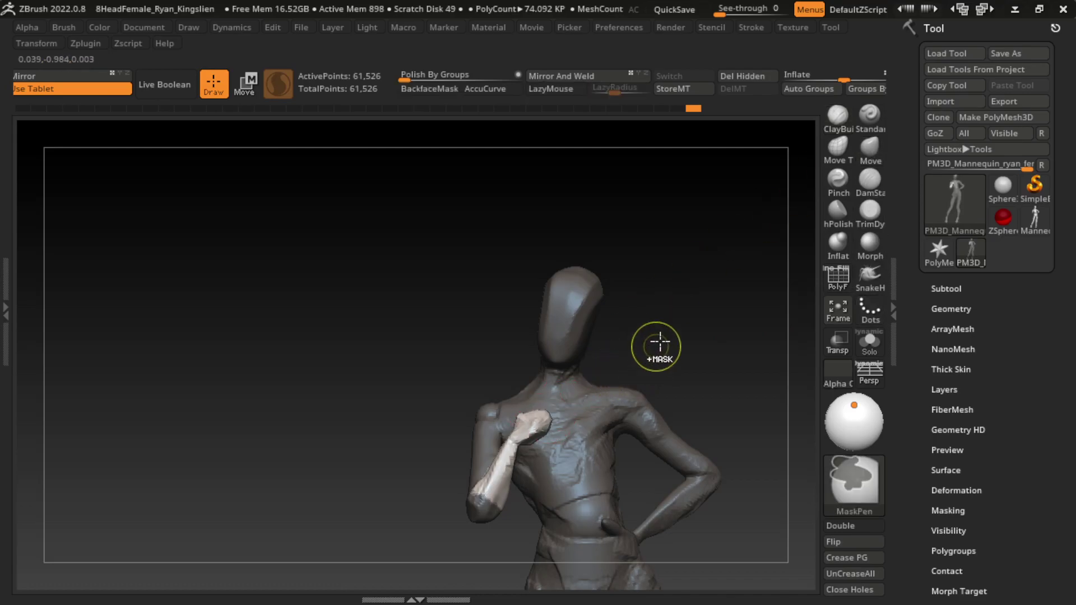
drag(694, 329, 662, 329)
drag(558, 419, 568, 420)
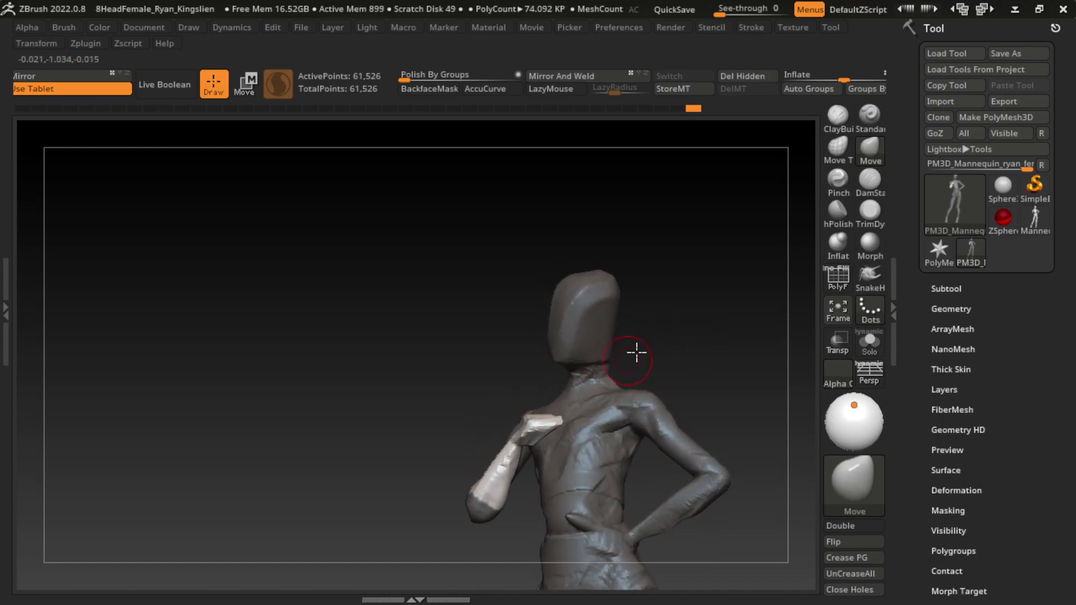
mouse_move(636, 353)
mouse_down()
mouse_move(708, 356)
mouse_move(709, 378)
mouse_move(689, 301)
mouse_up()
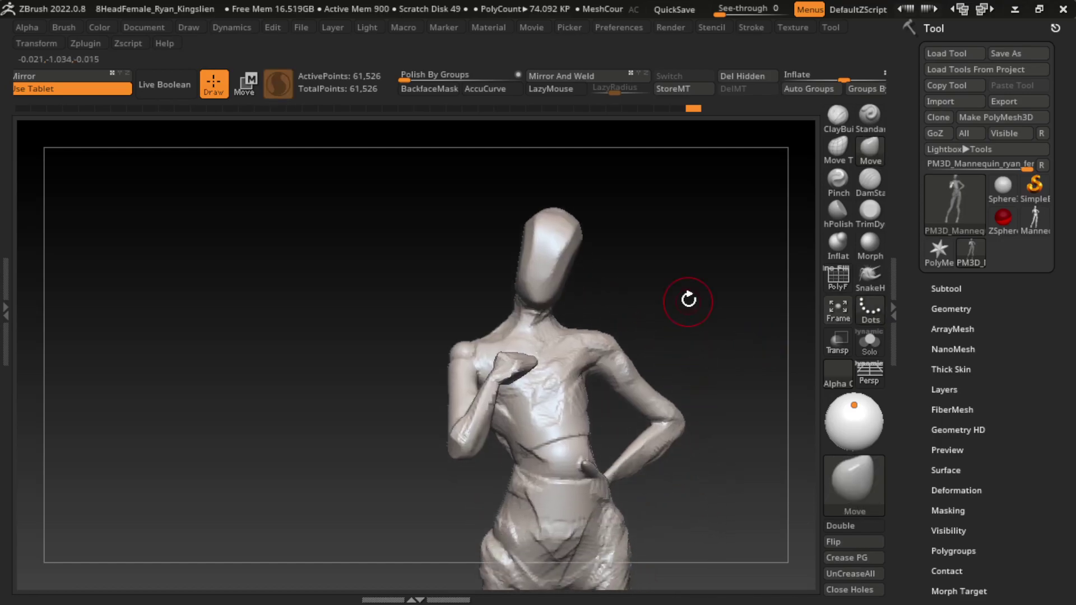
key(s)
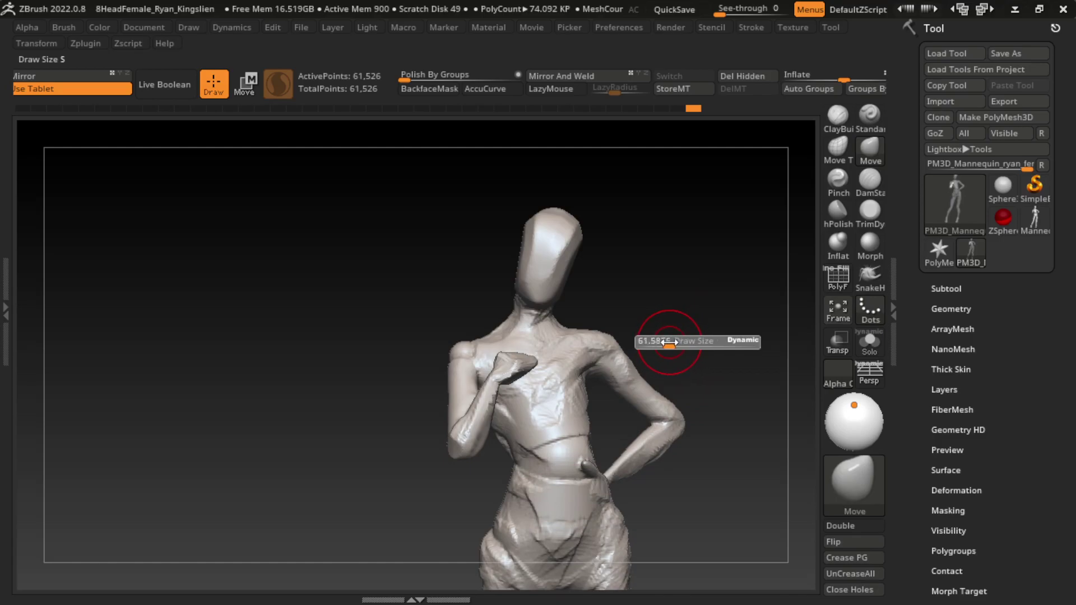
mouse_move(663, 338)
mouse_down()
mouse_move(670, 344)
mouse_move(650, 353)
mouse_up()
key(s)
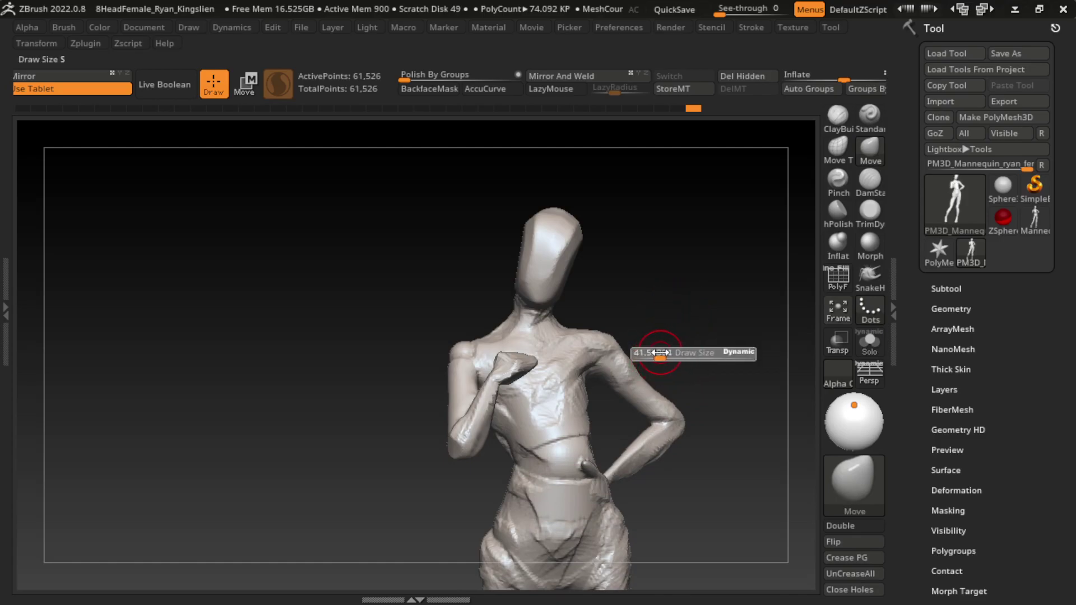
click(836, 128)
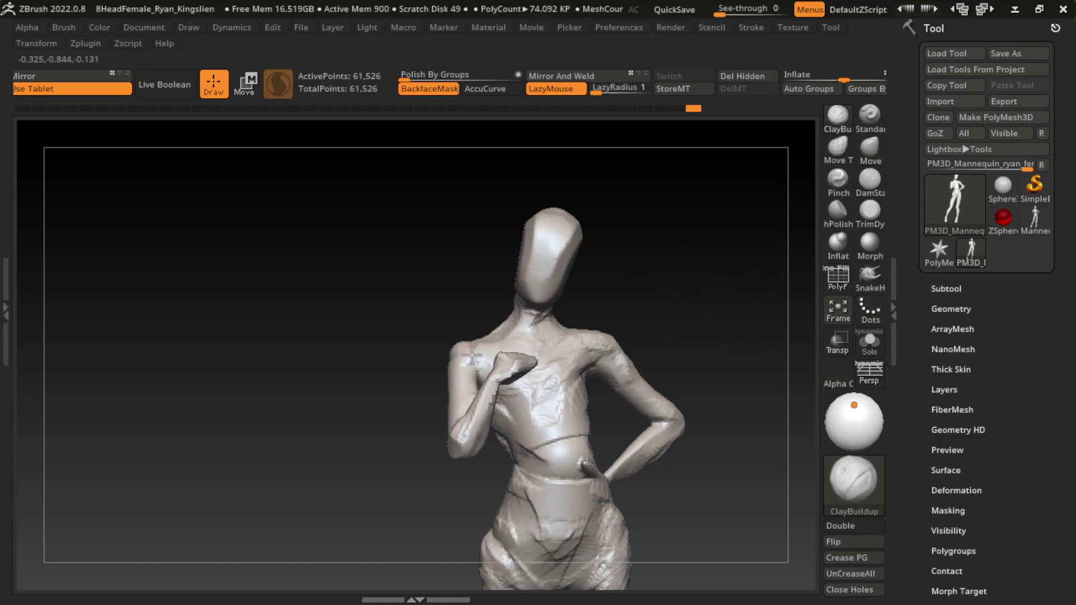
- Turn off BackfaceMask and build up clay folds on the upper arm
click(430, 89)
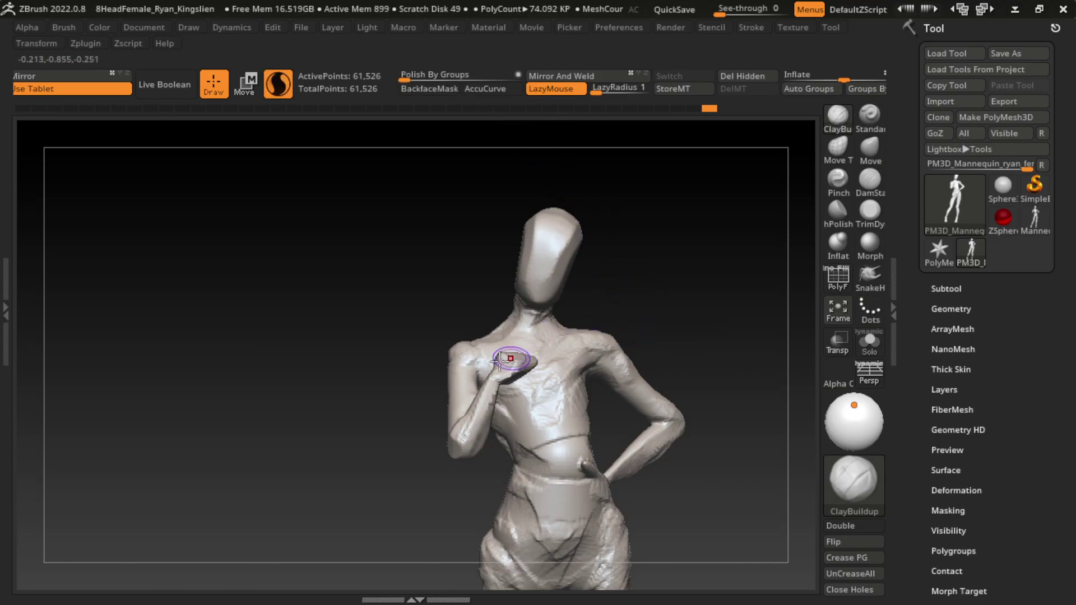
key(ctrl+z)
mouse_move(454, 388)
mouse_down()
mouse_move(472, 371)
mouse_move(438, 386)
mouse_move(456, 377)
mouse_move(474, 403)
mouse_move(464, 435)
mouse_up()
drag(465, 387, 455, 430)
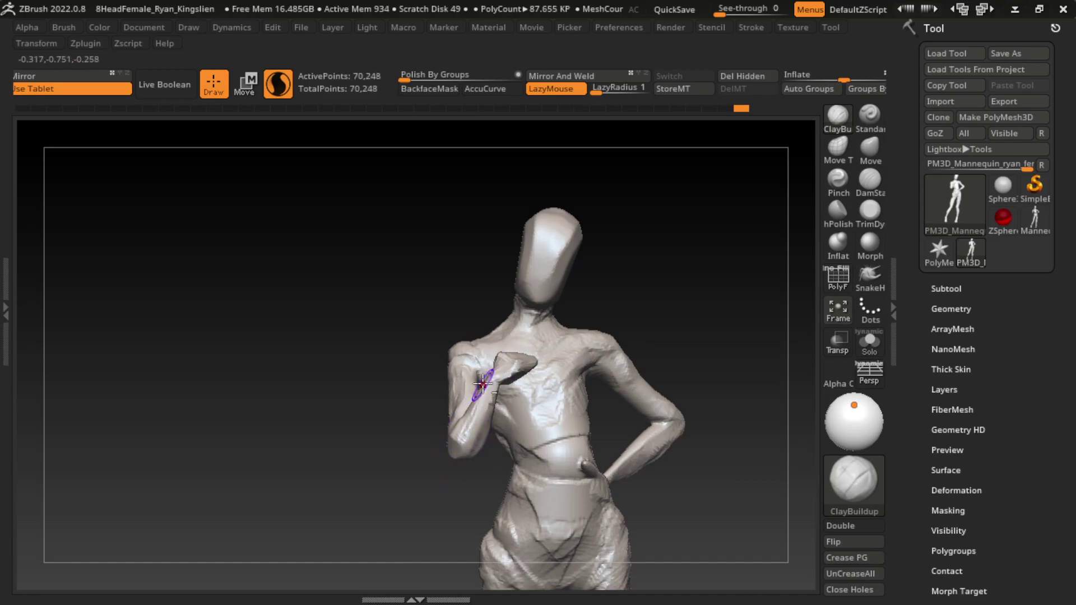
mouse_move(483, 384)
mouse_down()
mouse_move(465, 404)
mouse_move(473, 408)
mouse_up()
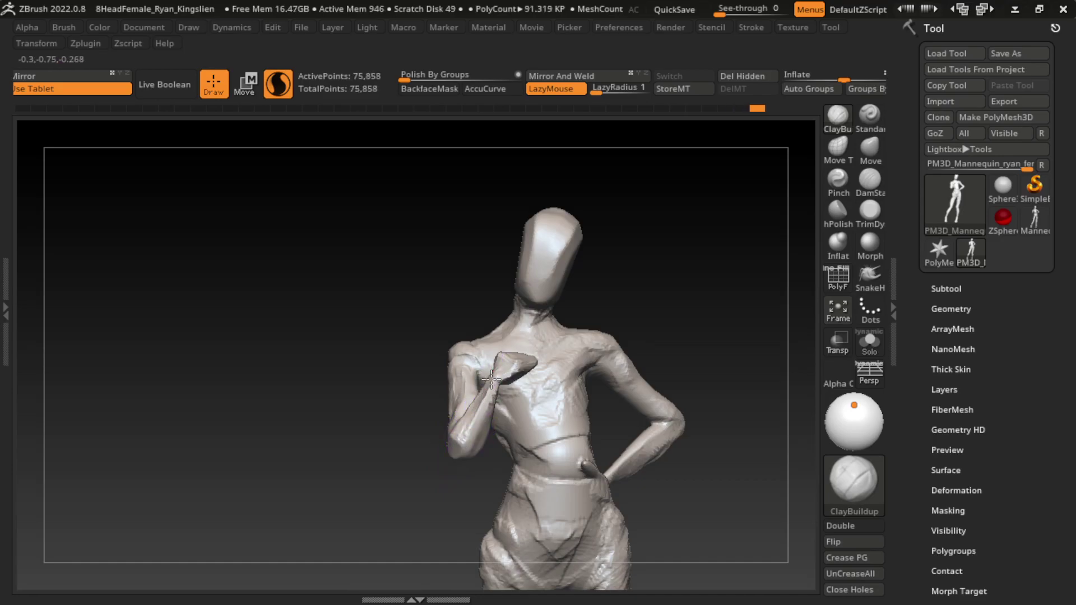
key(ctrl+z)
mouse_move(678, 355)
mouse_down()
mouse_move(657, 308)
mouse_move(482, 426)
mouse_move(487, 404)
mouse_up()
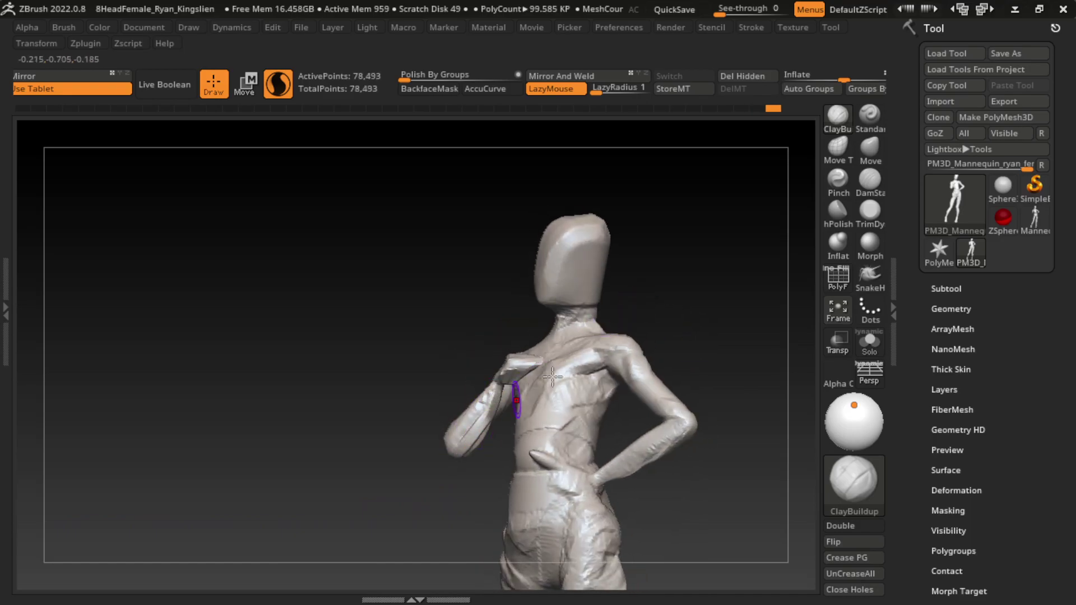
- Add clay folds along the forearm, chest, neck, collarbone and shoulder
drag(718, 358, 762, 352)
drag(485, 406, 465, 443)
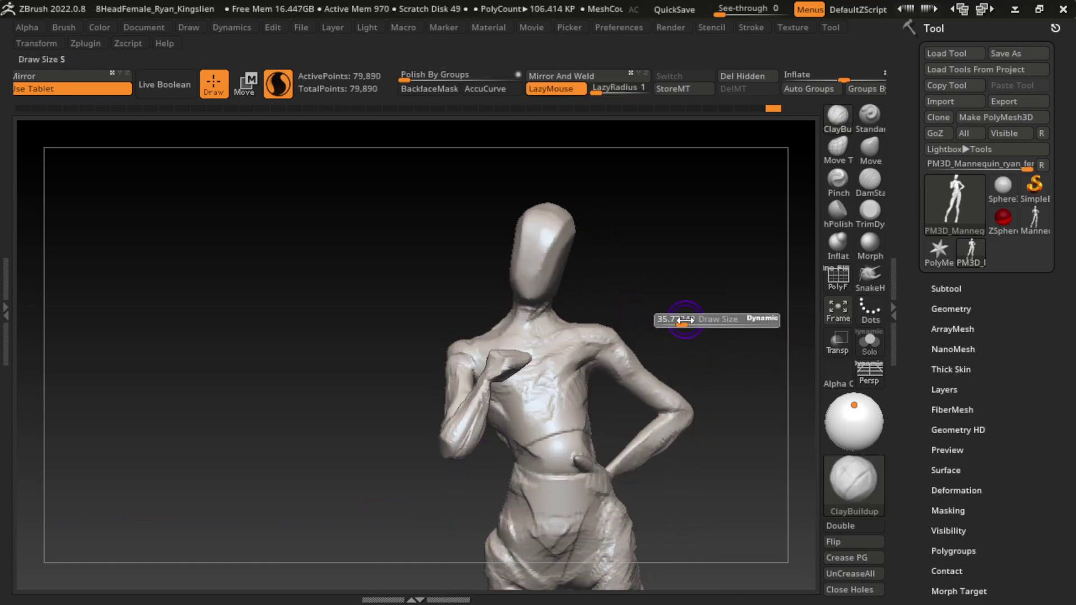
mouse_move(508, 342)
mouse_down()
mouse_move(546, 320)
mouse_move(468, 336)
mouse_up()
mouse_move(616, 331)
mouse_down()
mouse_move(542, 331)
mouse_move(580, 364)
mouse_move(603, 337)
mouse_move(577, 346)
mouse_move(606, 345)
mouse_move(626, 330)
mouse_up()
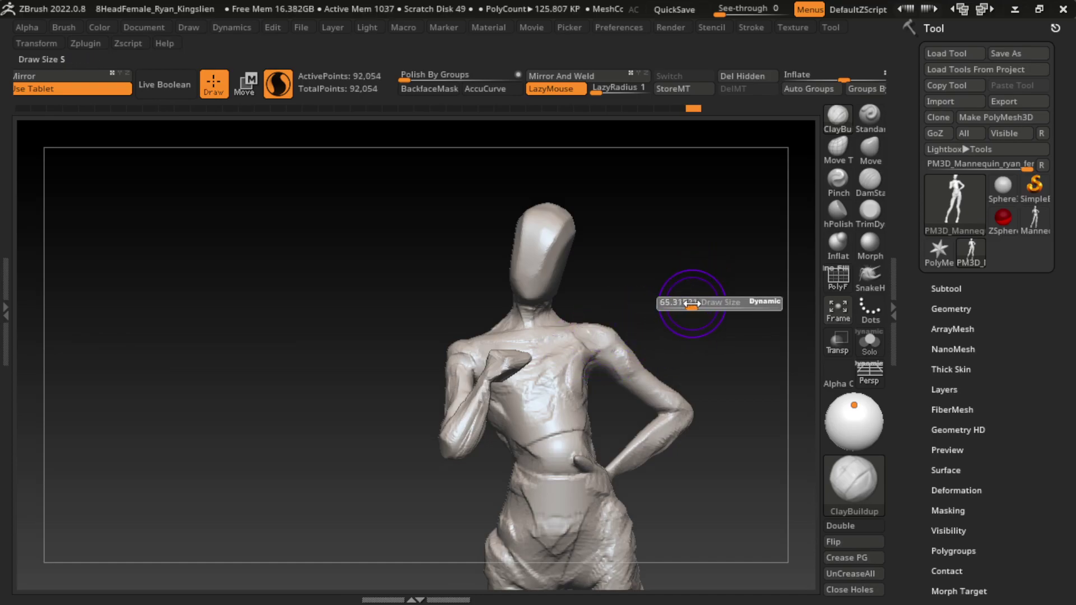
drag(694, 320, 667, 287)
mouse_move(597, 325)
mouse_down()
mouse_move(704, 363)
mouse_move(560, 378)
mouse_up()
key(f)
scroll(594, 344, up, 3)
scroll(605, 367, up, 3)
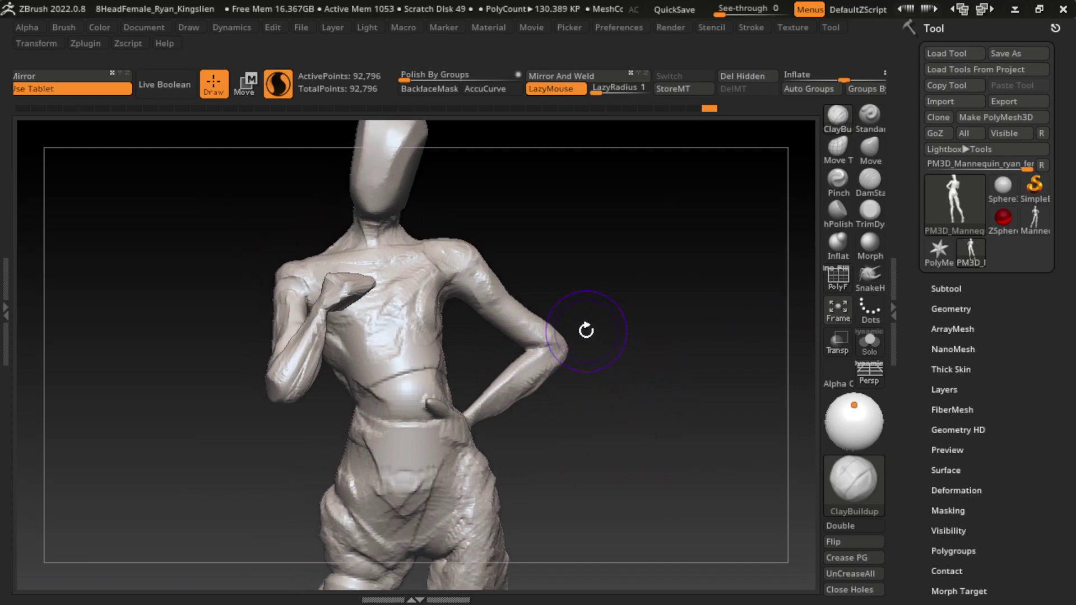
- Build up clay on the wrist and forearm with ClayBuildup at a resized brush
click(870, 149)
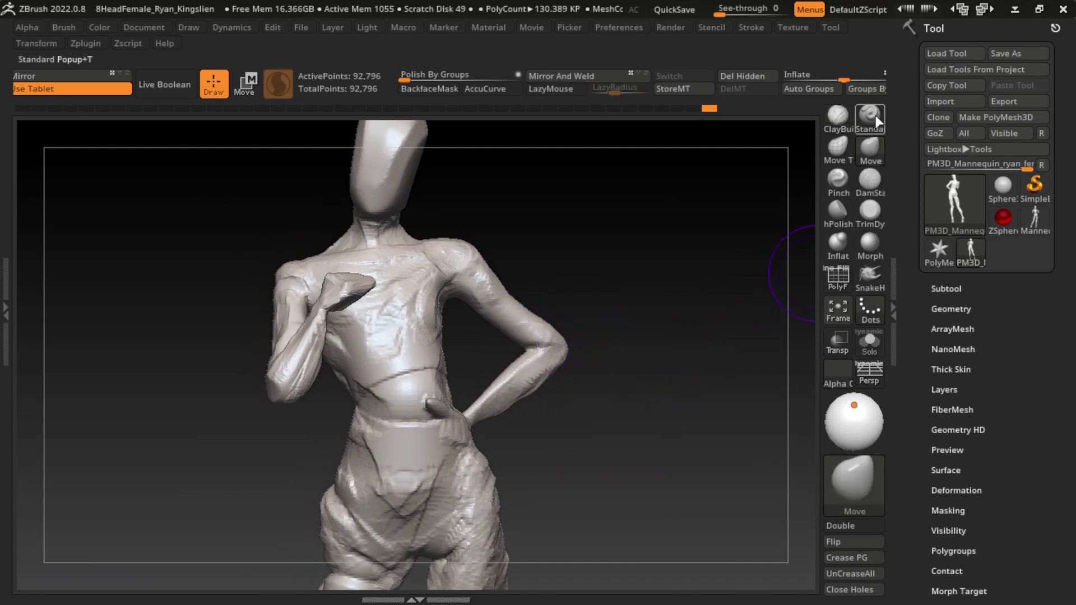
click(870, 115)
mouse_move(583, 309)
mouse_down()
mouse_move(563, 318)
mouse_move(603, 410)
mouse_up()
scroll(577, 356, down, 3)
drag(627, 496, 631, 460)
click(870, 149)
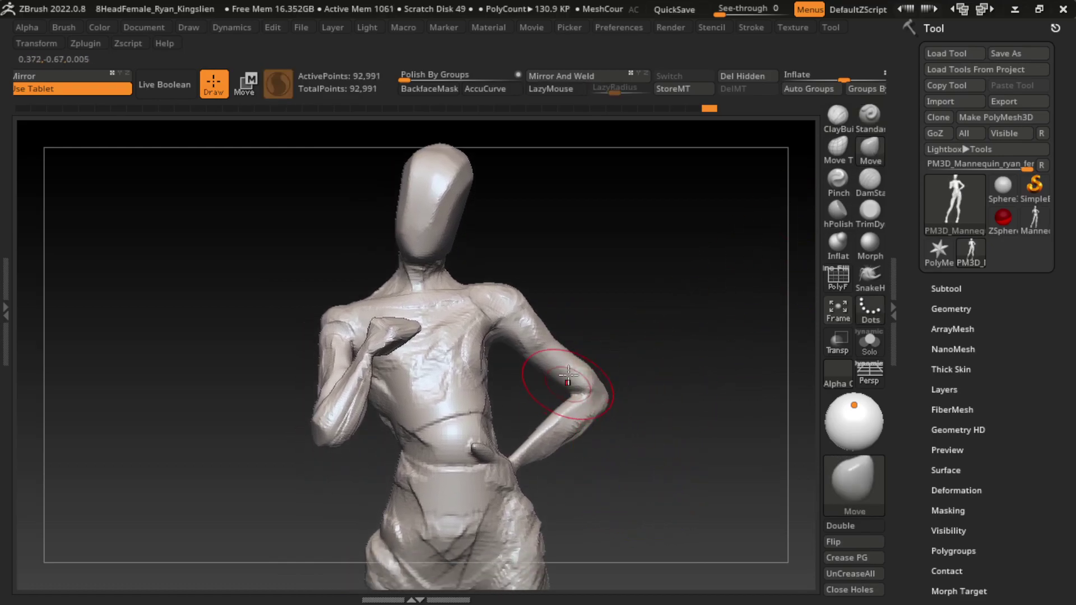
key(b)
key(c)
key(b)
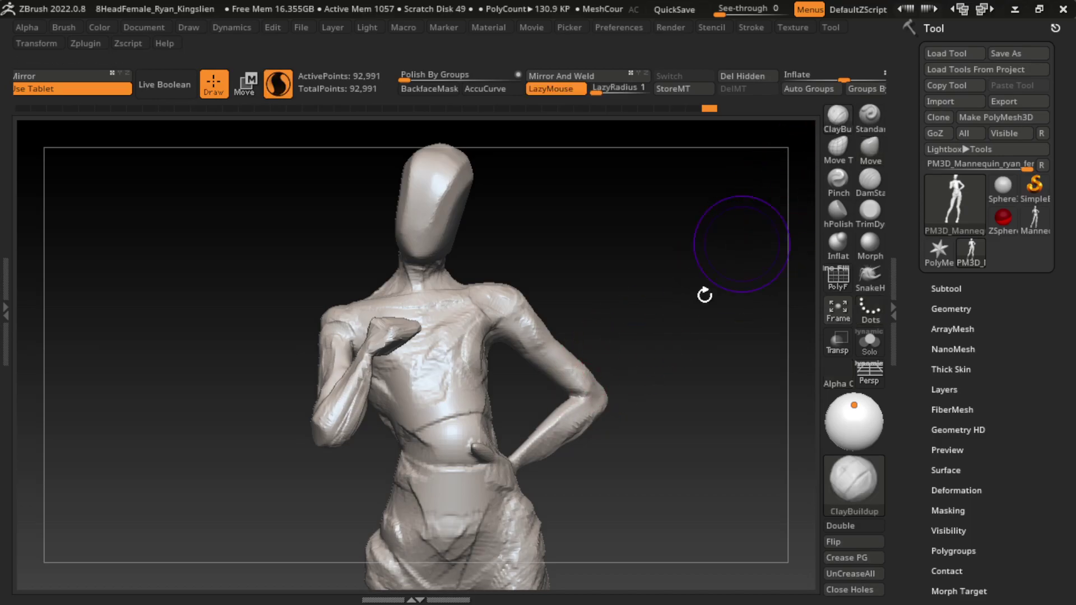
key(s)
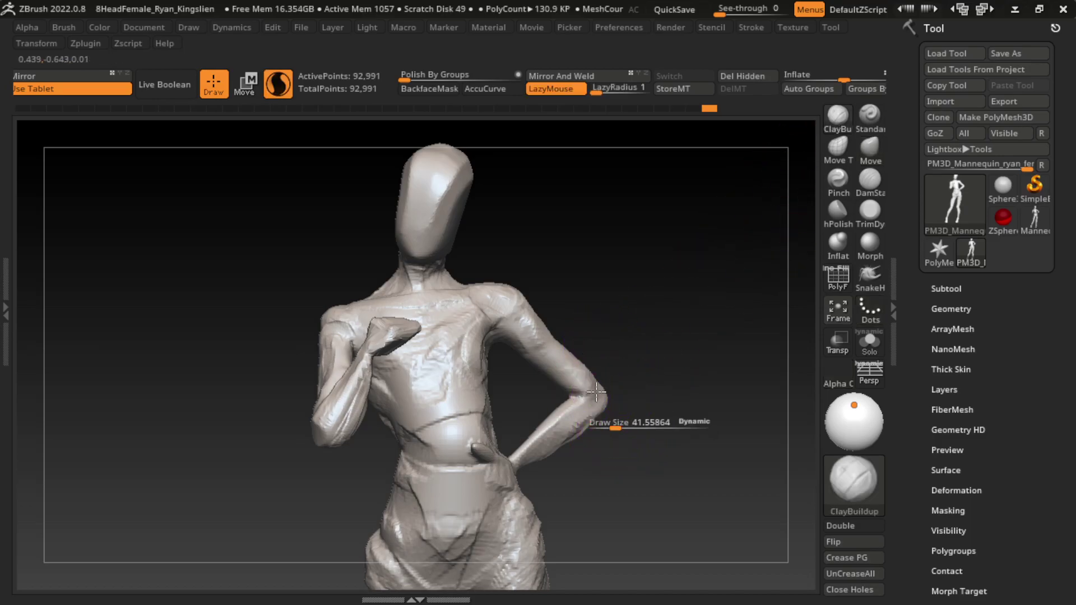
drag(597, 392, 552, 432)
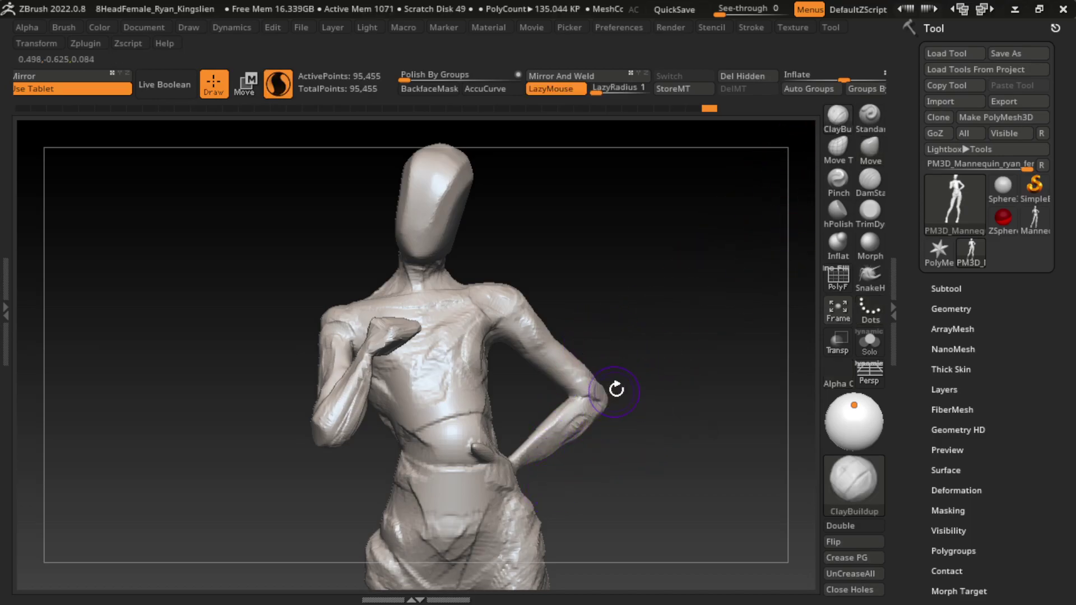
drag(589, 430, 547, 437)
- Sculpt the forearm near the wrist with the Standard brush
key(b)
key(s)
key(t)
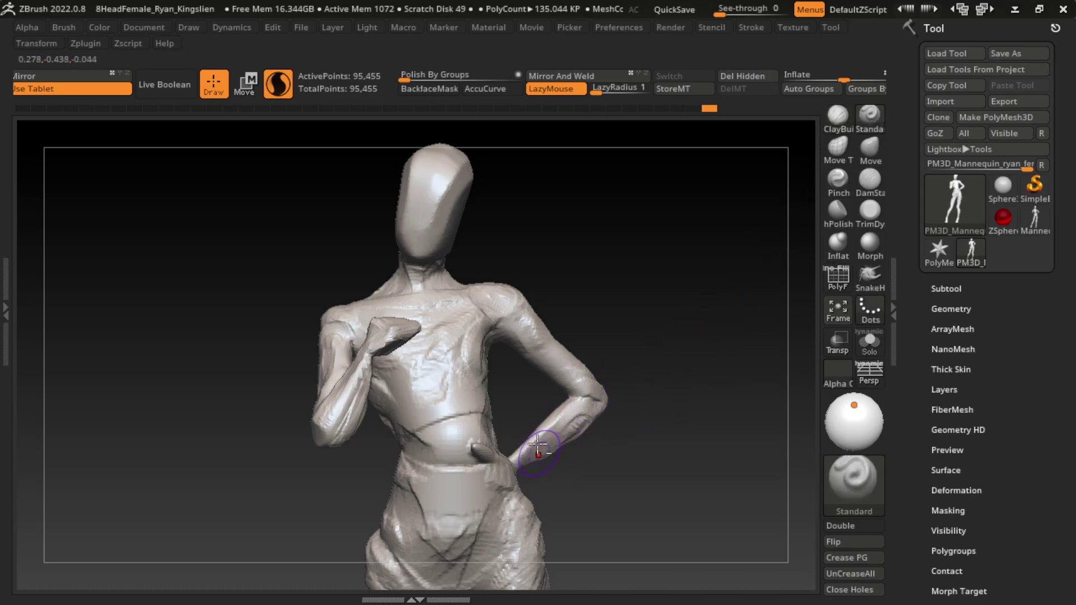
drag(549, 413, 528, 444)
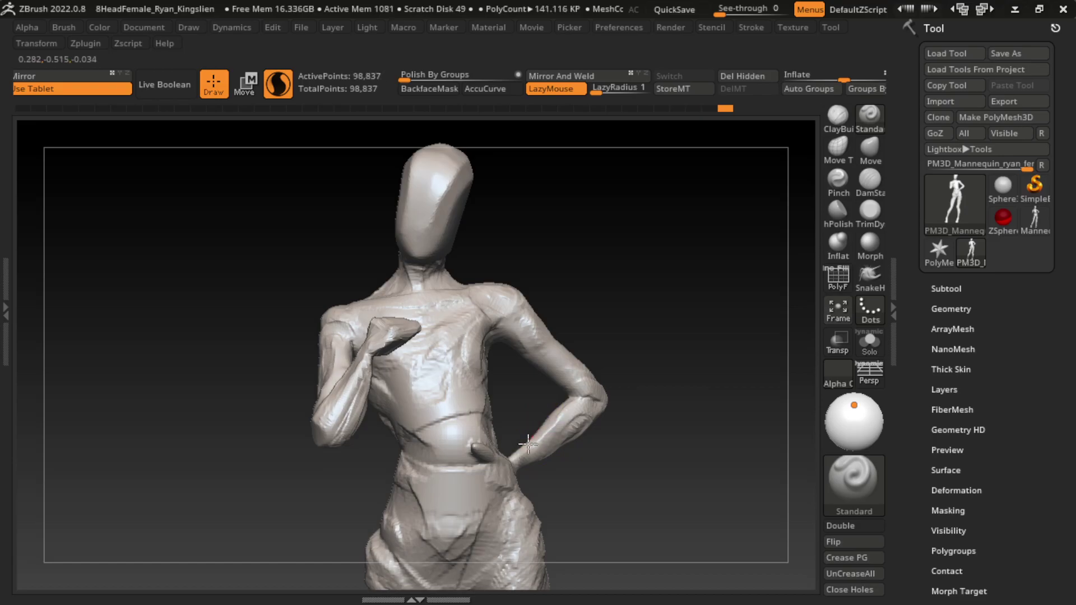
key(ctrl)
- Build up ClayBuildup folds around the hand resting on the hip
click(838, 115)
drag(656, 482, 598, 448)
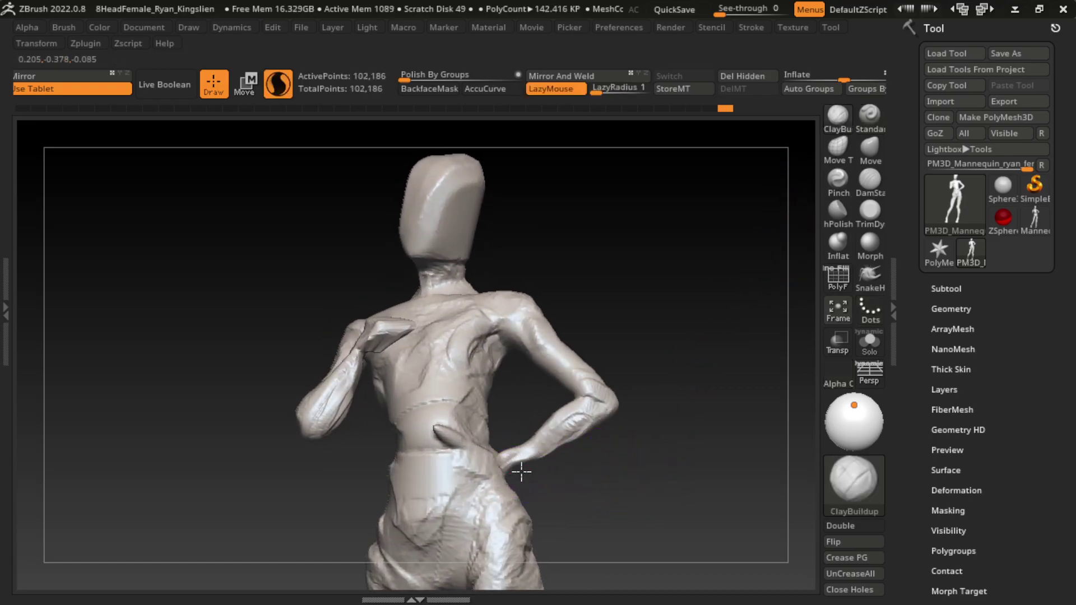
drag(541, 471, 583, 458)
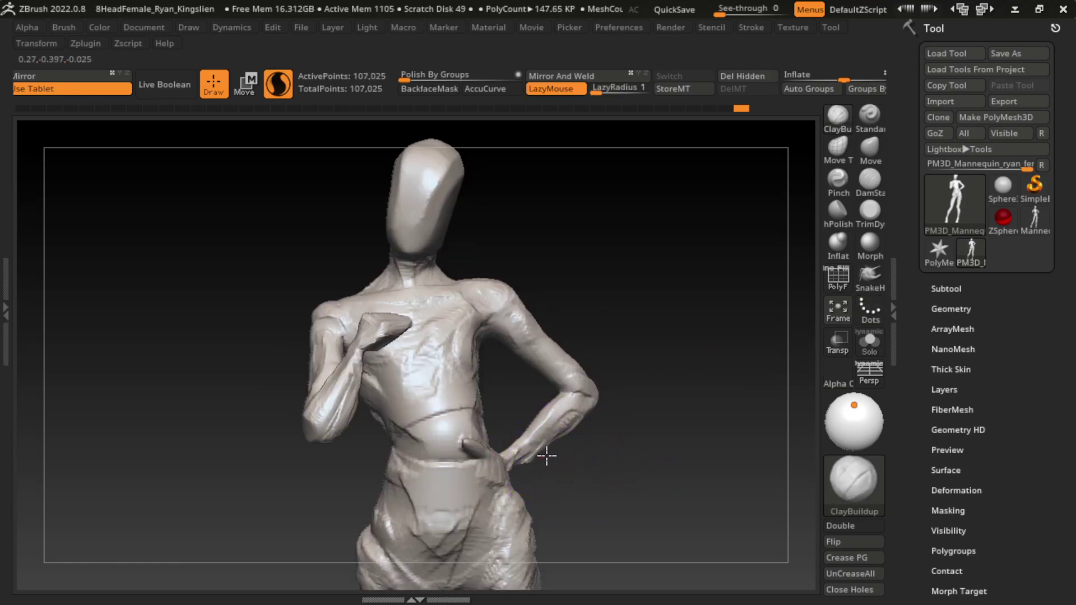
drag(532, 457, 583, 432)
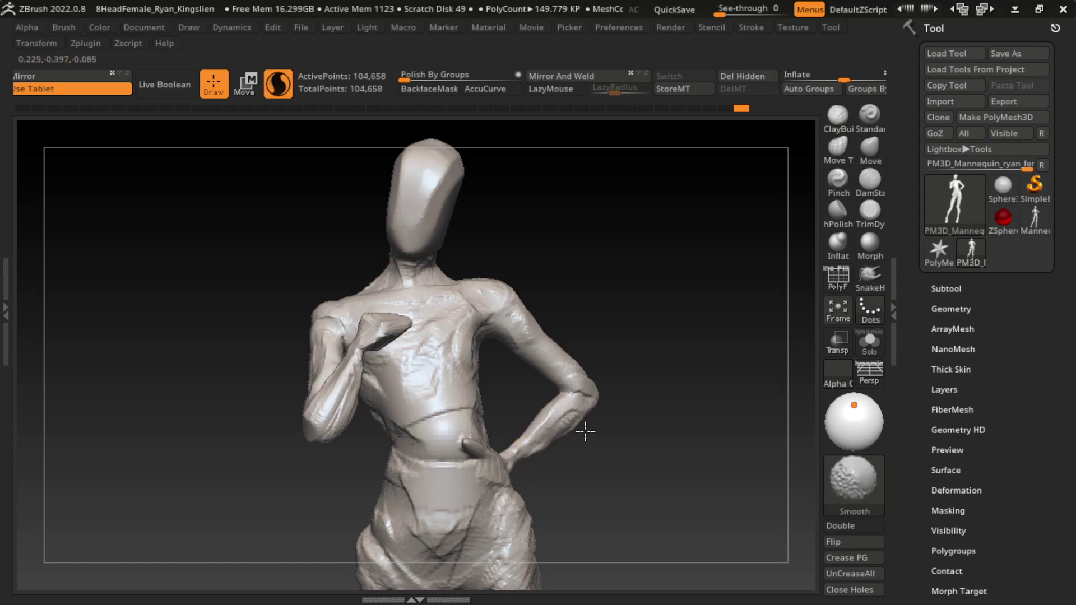
drag(673, 400, 676, 391)
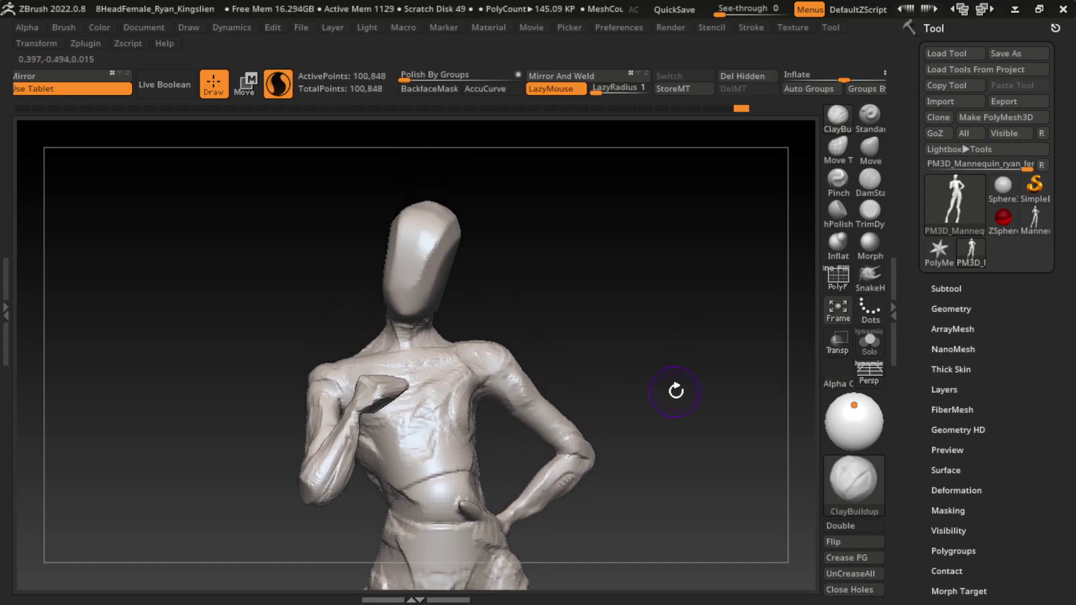
- Carve an elbow crease with DamStandard, then add a ClayBuildup stroke on the underside
click(869, 182)
drag(569, 451, 516, 472)
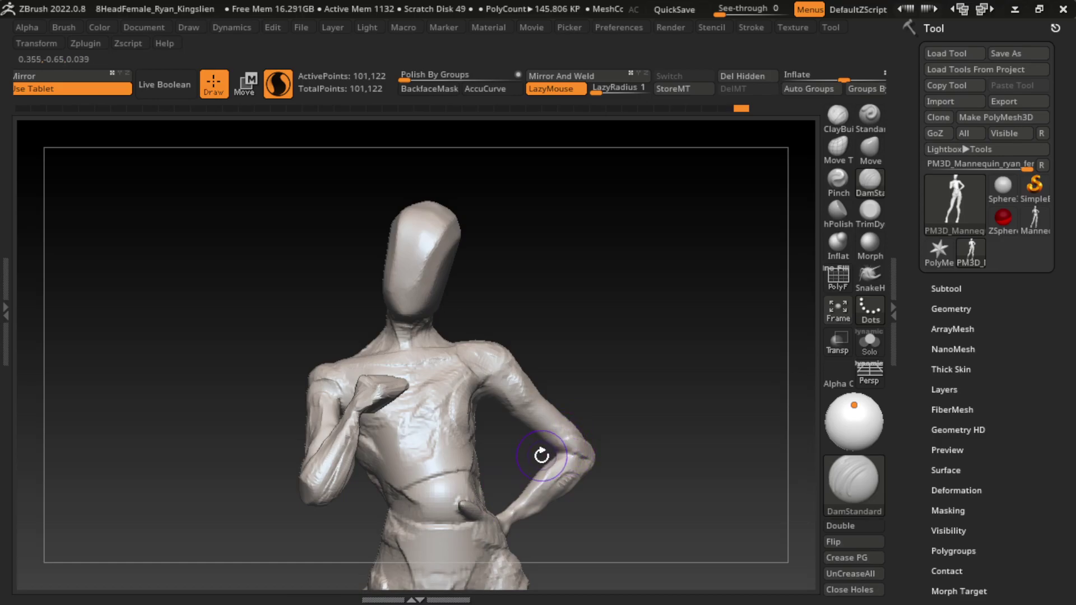
key(b)
key(c)
key(b)
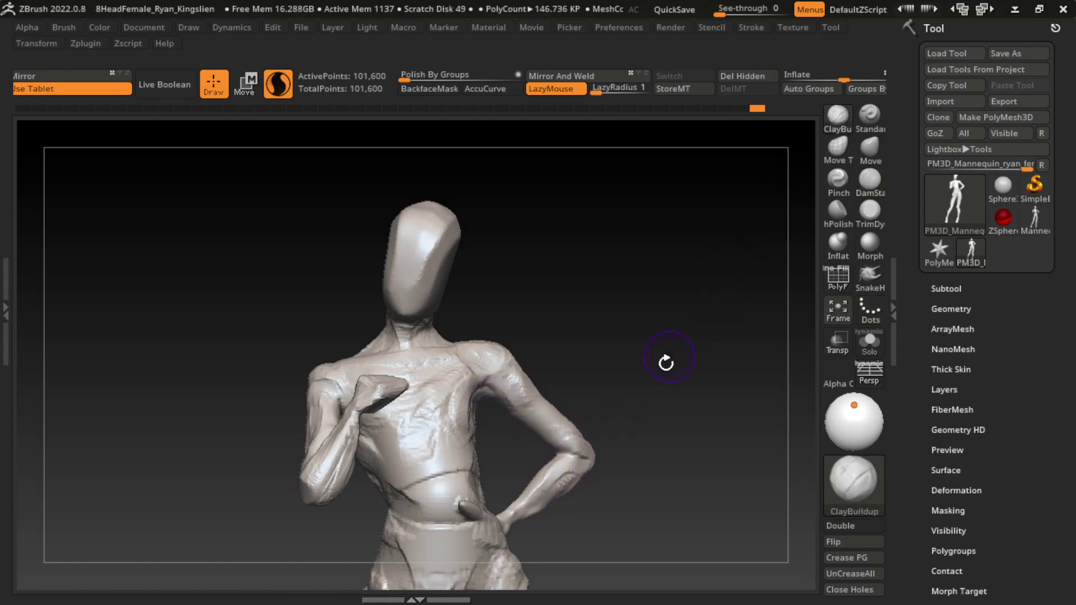
drag(646, 429, 601, 110)
drag(492, 393, 476, 393)
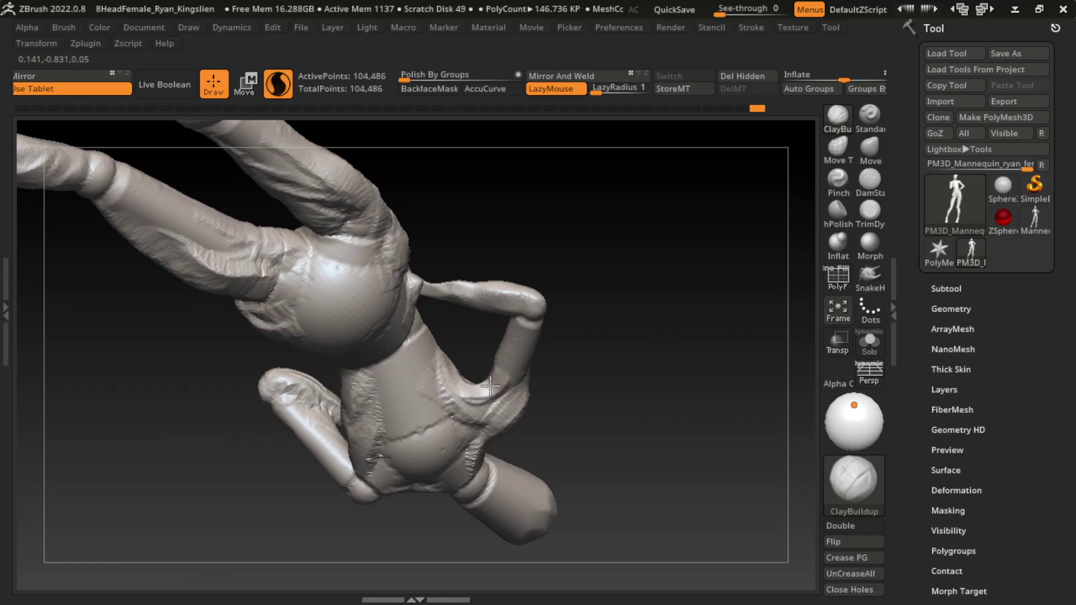
mouse_move(627, 302)
mouse_down()
mouse_move(656, 452)
mouse_move(496, 426)
mouse_move(482, 406)
mouse_move(491, 408)
mouse_up()
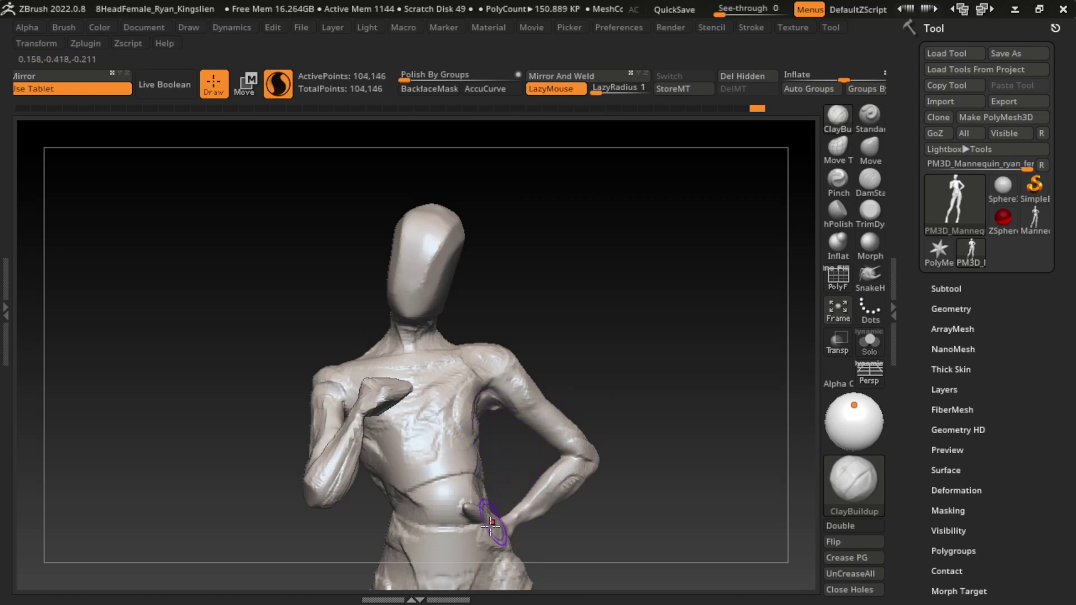
- Smooth the waist and chest surface, continuing from the waist to the side
shift+drag(471, 493, 437, 521)
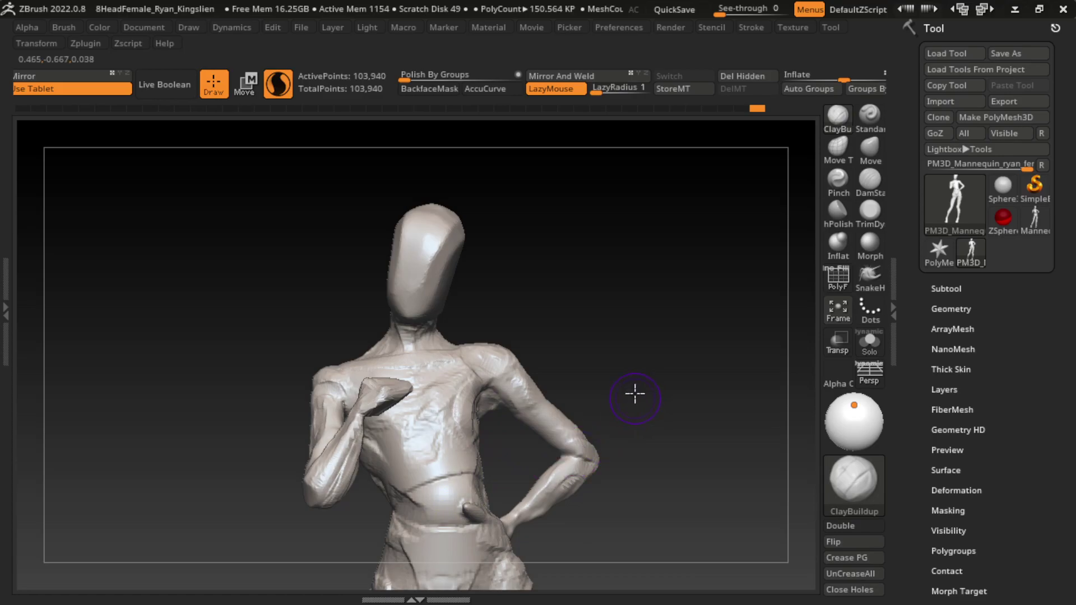
drag(635, 394, 704, 329)
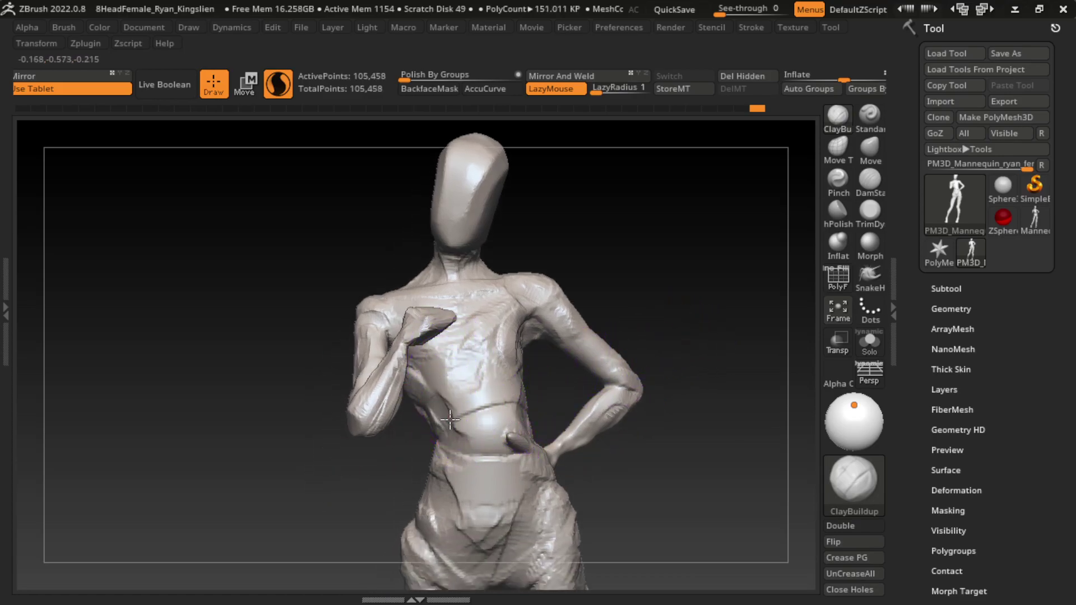
mouse_move(449, 419)
mouse_down()
mouse_move(515, 387)
mouse_move(520, 443)
mouse_up()
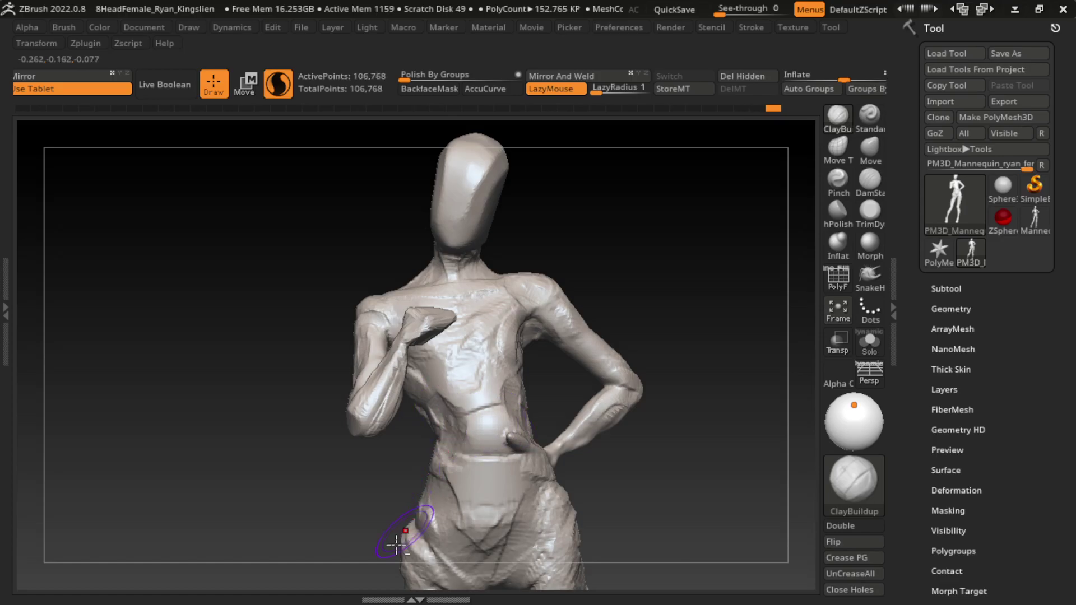
- Build up clay folds across the mid-torso, chest and front of the waist
mouse_move(430, 443)
mouse_down()
mouse_move(483, 414)
mouse_move(449, 415)
mouse_up()
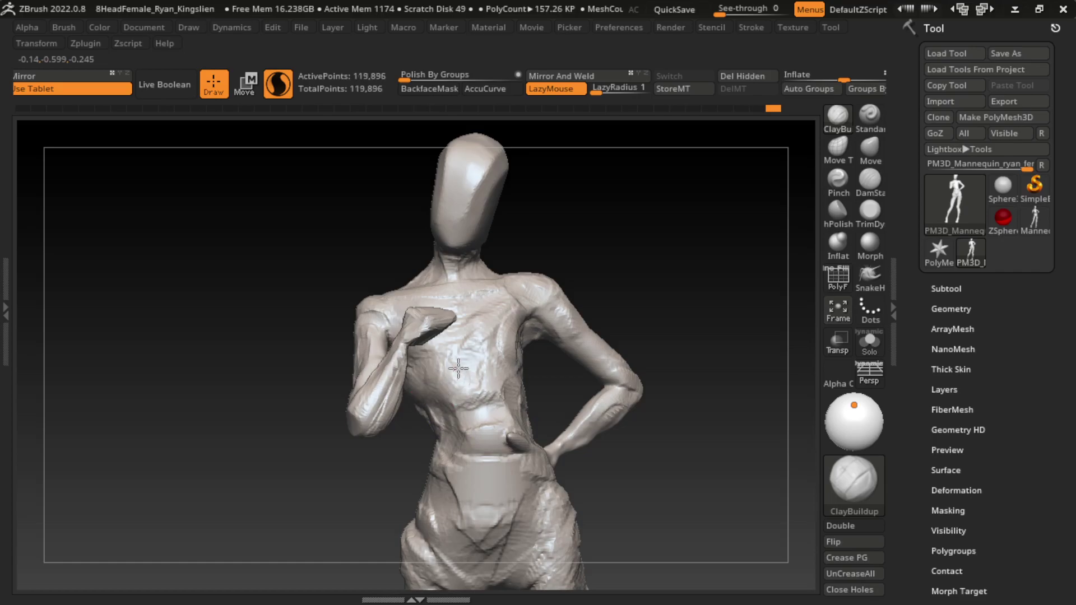
mouse_move(458, 368)
mouse_down()
mouse_move(513, 387)
mouse_move(487, 423)
mouse_move(436, 446)
mouse_move(415, 430)
mouse_up()
mouse_move(372, 485)
mouse_down()
mouse_move(431, 446)
mouse_move(418, 429)
mouse_up()
drag(616, 365, 557, 402)
drag(426, 448, 422, 428)
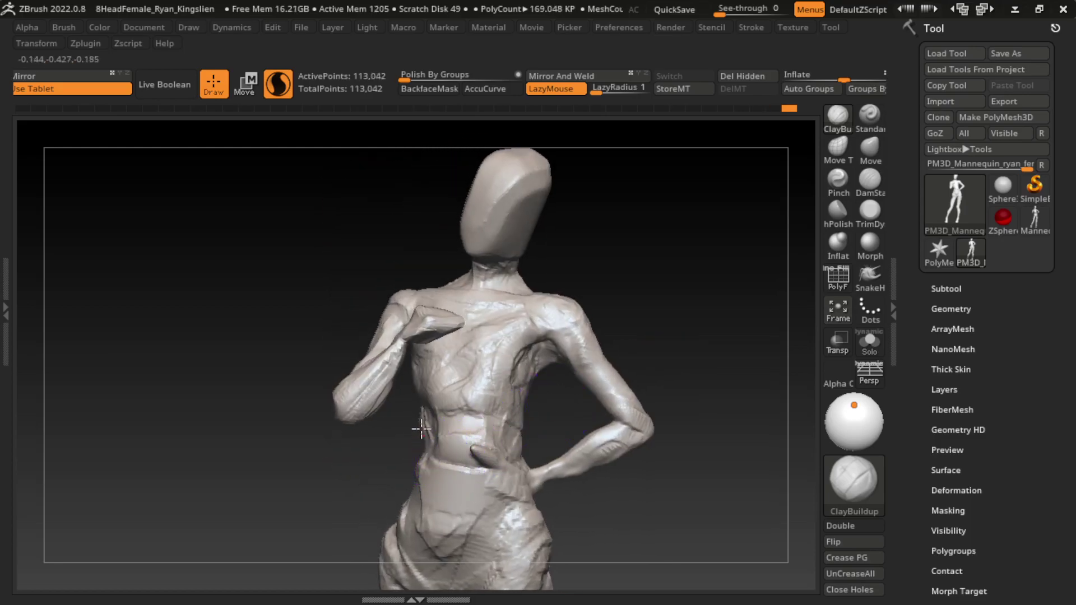
- Sculpt waist folds from the side and rework the folds along both torso sides
drag(658, 401, 594, 401)
drag(476, 448, 502, 438)
drag(671, 368, 605, 368)
mouse_move(477, 454)
mouse_down()
mouse_move(537, 437)
mouse_move(521, 414)
mouse_up()
drag(673, 364, 769, 360)
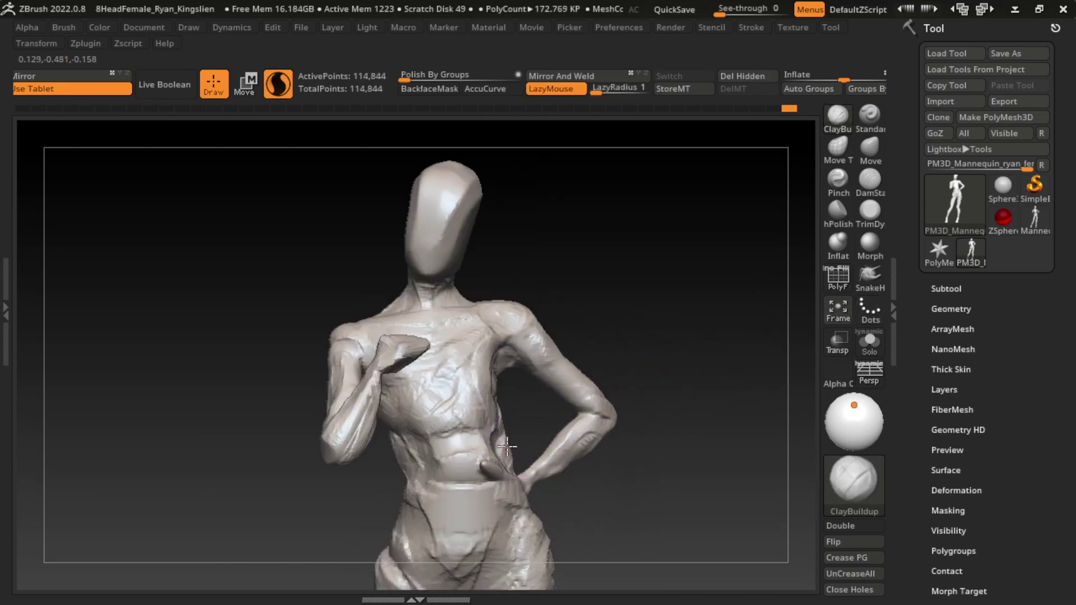
mouse_move(499, 451)
mouse_down()
mouse_move(496, 390)
mouse_move(495, 465)
mouse_up()
drag(412, 409, 392, 448)
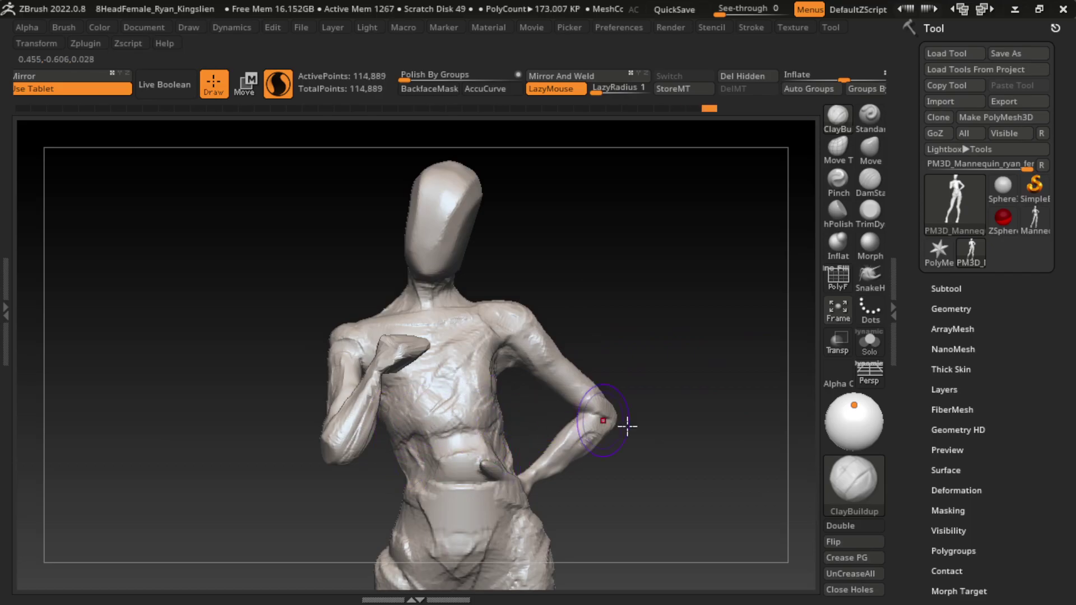
mouse_move(636, 360)
mouse_down()
mouse_move(612, 416)
mouse_move(629, 392)
mouse_move(633, 418)
mouse_up()
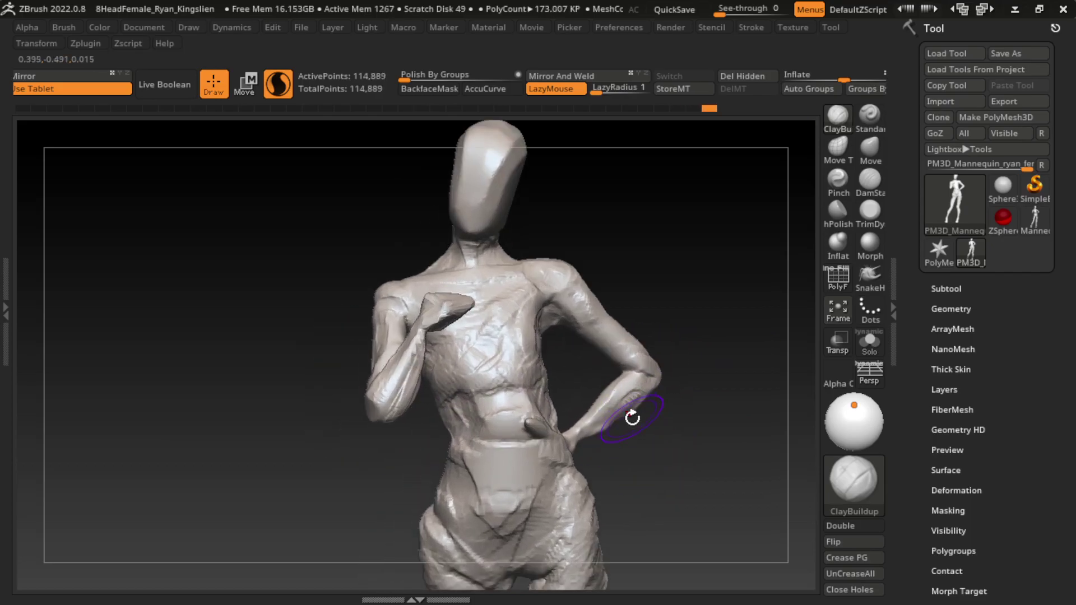
- Carve crease lines across the abdomen with DamStandard
click(870, 179)
drag(504, 387, 493, 415)
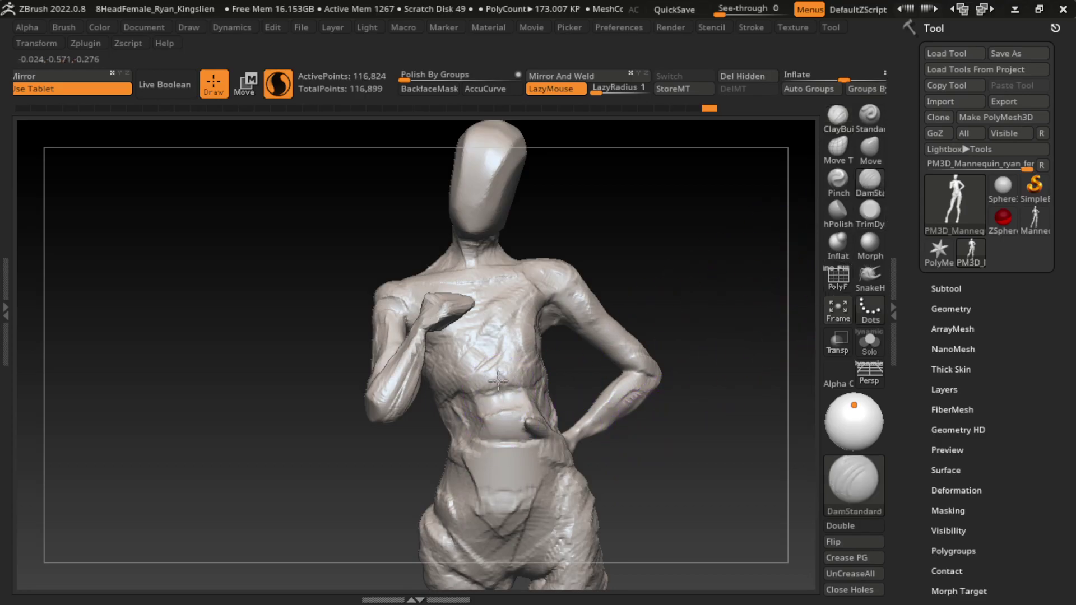
drag(499, 375, 505, 423)
- Smooth the abdomen and rough in the shape of the abs
key(b)
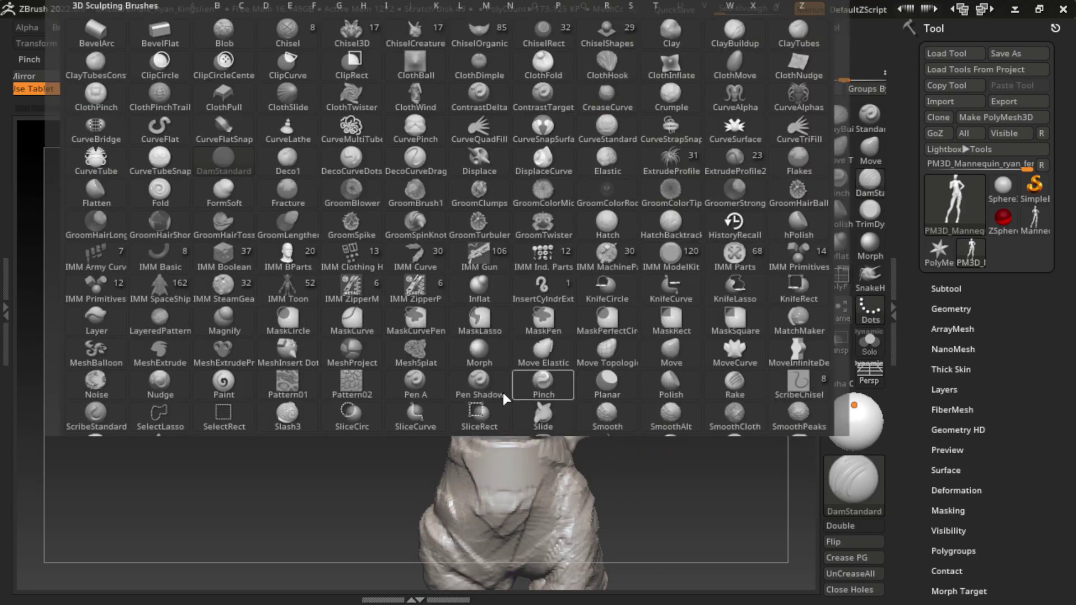
key(Escape)
mouse_move(505, 358)
shift+mouse_down()
mouse_move(492, 415)
mouse_move(482, 348)
mouse_move(504, 375)
shift+mouse_up()
drag(482, 336, 533, 426)
- Refine the abdominal muscles and lower abdomen with the Standard brush
click(870, 115)
drag(521, 387, 466, 443)
mouse_move(487, 386)
mouse_down()
mouse_move(493, 359)
mouse_move(504, 414)
mouse_move(522, 414)
mouse_move(476, 460)
mouse_move(516, 499)
mouse_up()
drag(504, 437, 527, 476)
- Build up a ClayBuildup belt fold across the lower abdomen beside the hand
click(837, 116)
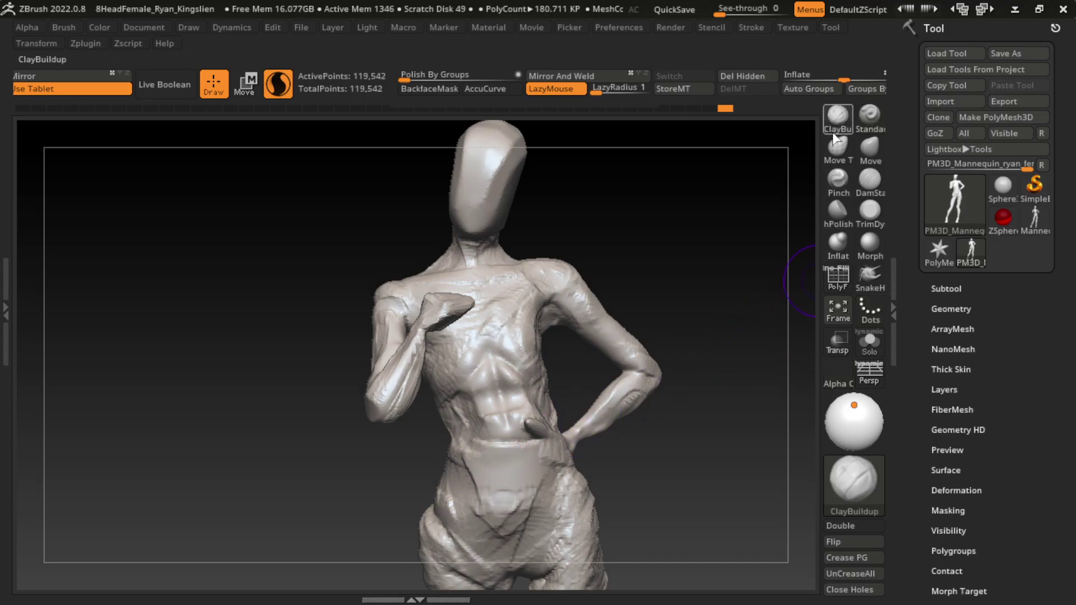
key(ctrl)
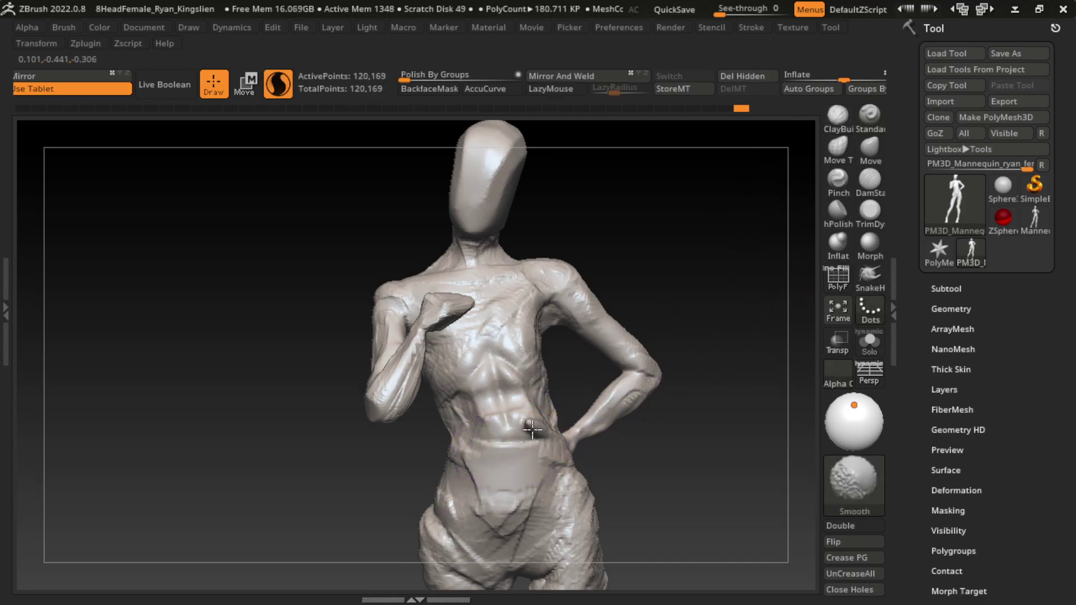
drag(532, 442, 494, 440)
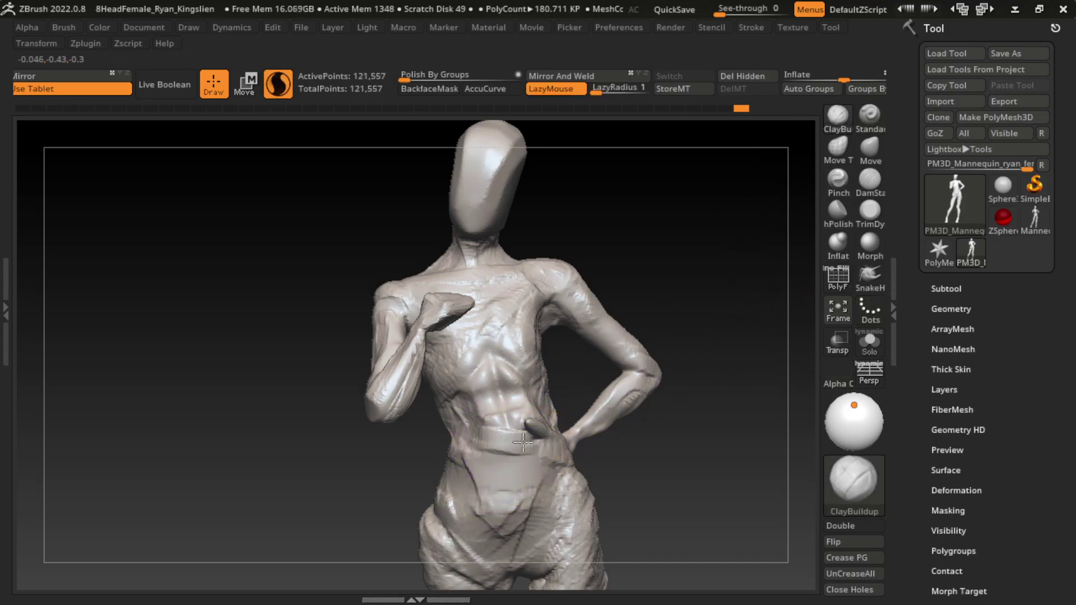
mouse_move(547, 401)
mouse_down()
mouse_move(583, 449)
mouse_move(515, 463)
mouse_move(504, 523)
mouse_up()
- Carve DamStandard creases along the hip and the left hip and thigh
alt+drag(669, 506, 686, 422)
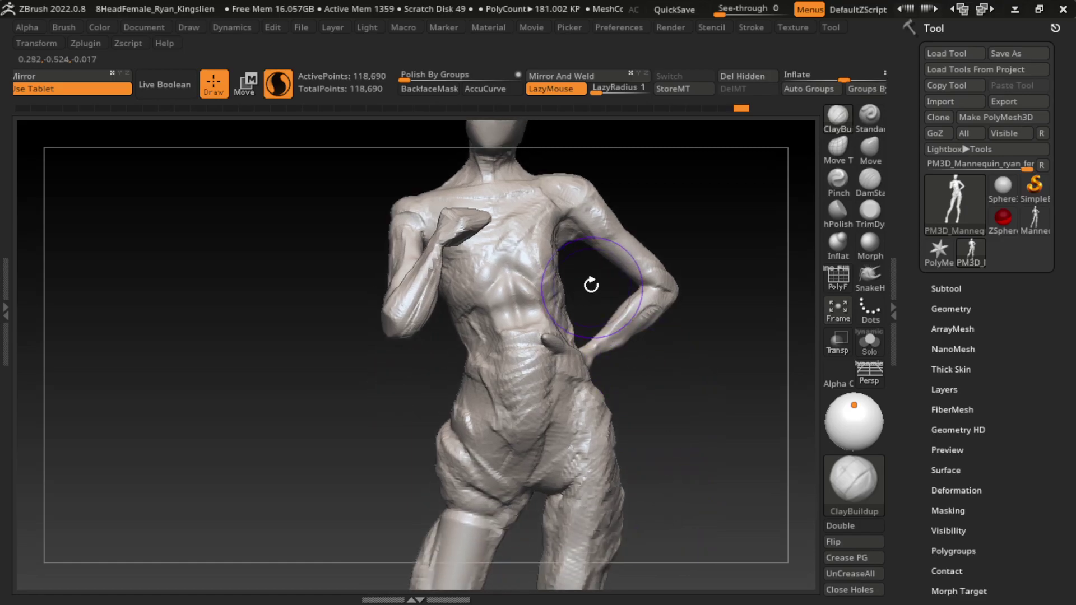
click(869, 180)
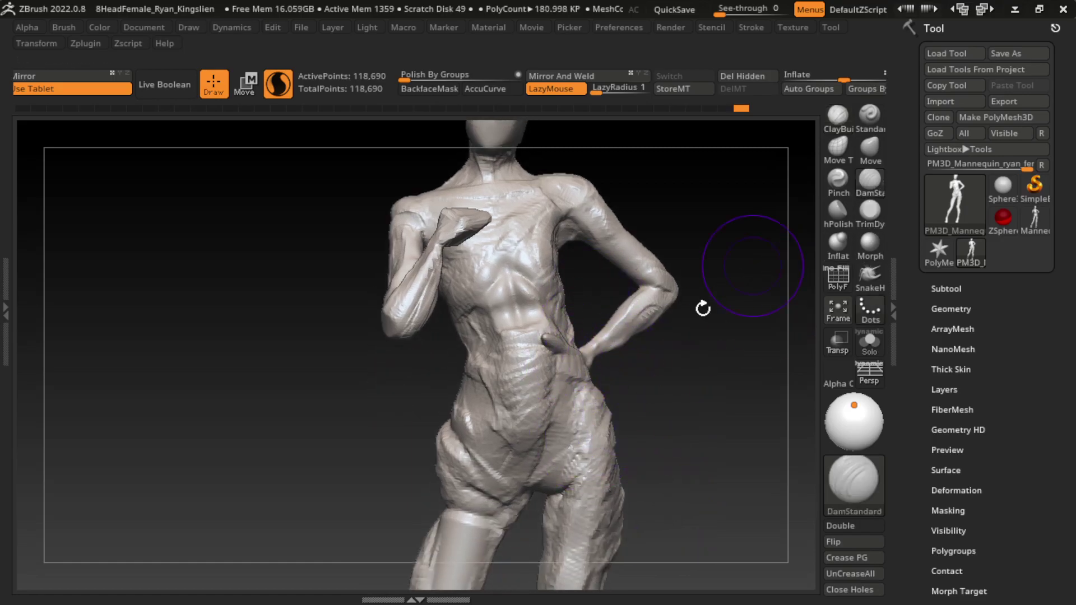
drag(704, 308, 661, 432)
mouse_move(571, 386)
mouse_down()
mouse_move(574, 435)
mouse_move(588, 448)
mouse_up()
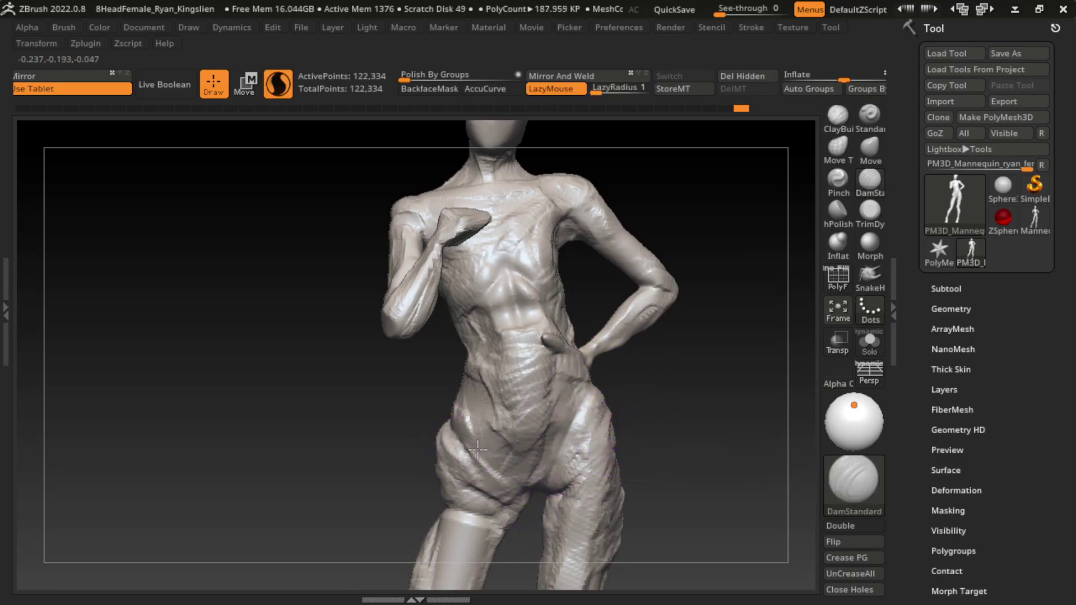
drag(477, 443, 512, 505)
mouse_move(454, 412)
right_down()
mouse_move(512, 493)
mouse_move(631, 495)
right_up()
right_drag(567, 454, 594, 448)
drag(459, 411, 510, 482)
- Build up ClayBuildup folds on the hip and down the crotch
click(837, 115)
right_drag(654, 435, 577, 456)
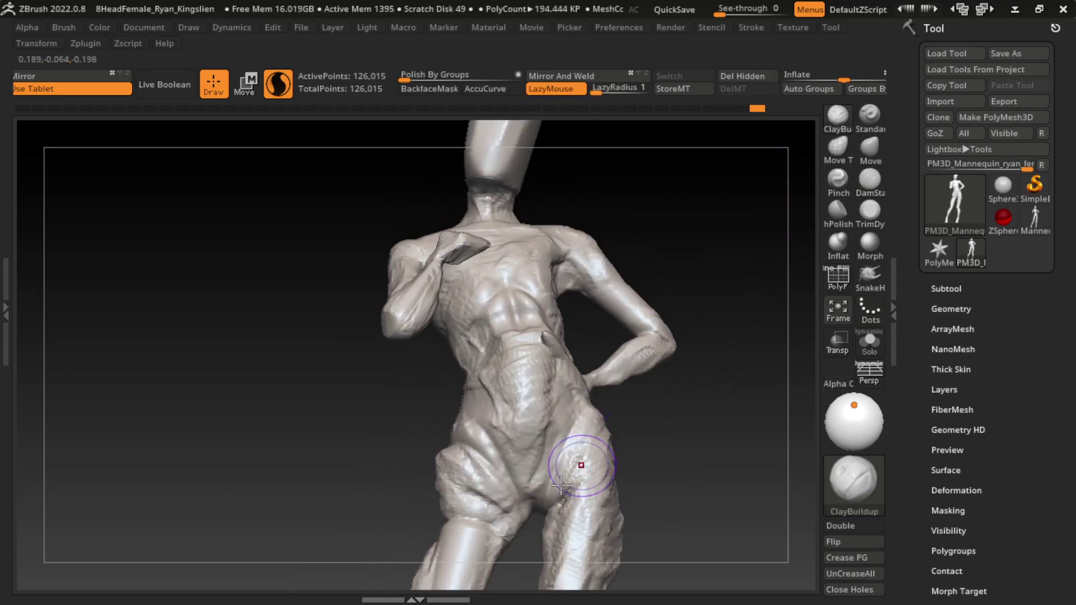
drag(576, 457, 530, 494)
right_drag(537, 507, 706, 478)
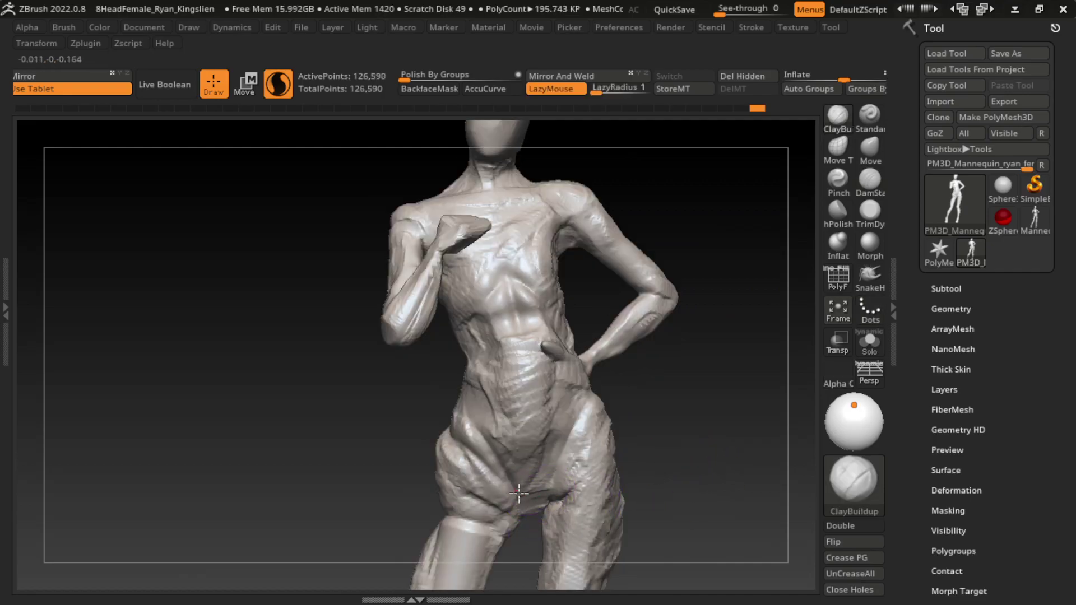
drag(551, 432, 540, 494)
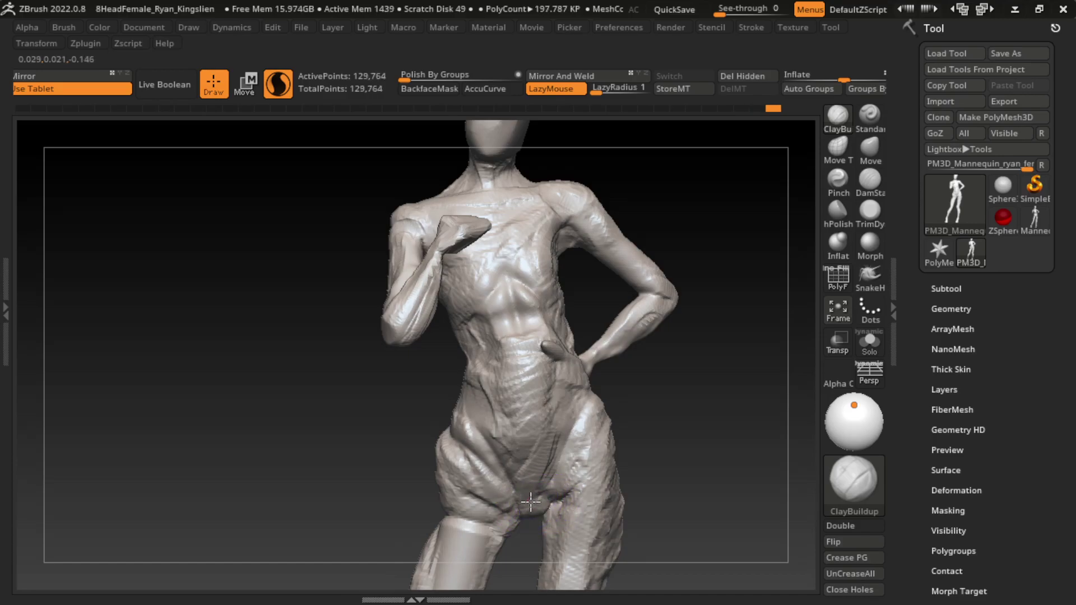
mouse_move(505, 468)
mouse_down()
mouse_move(476, 398)
mouse_move(508, 482)
mouse_up()
- Resize the brush and build up a clay fold on the right hip
key(s)
click(659, 446)
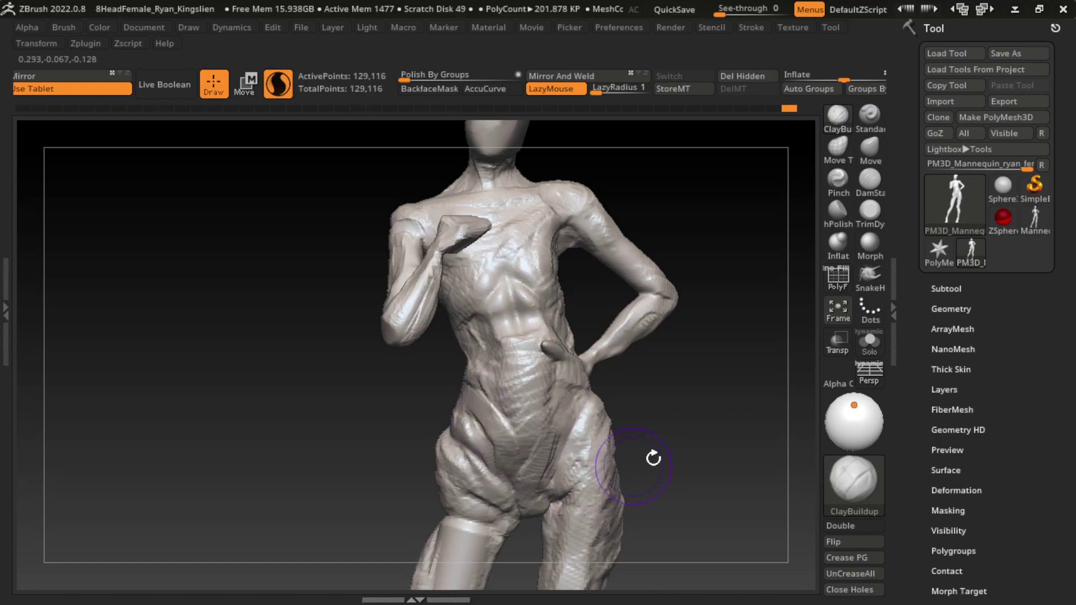
key(s)
drag(579, 434, 572, 470)
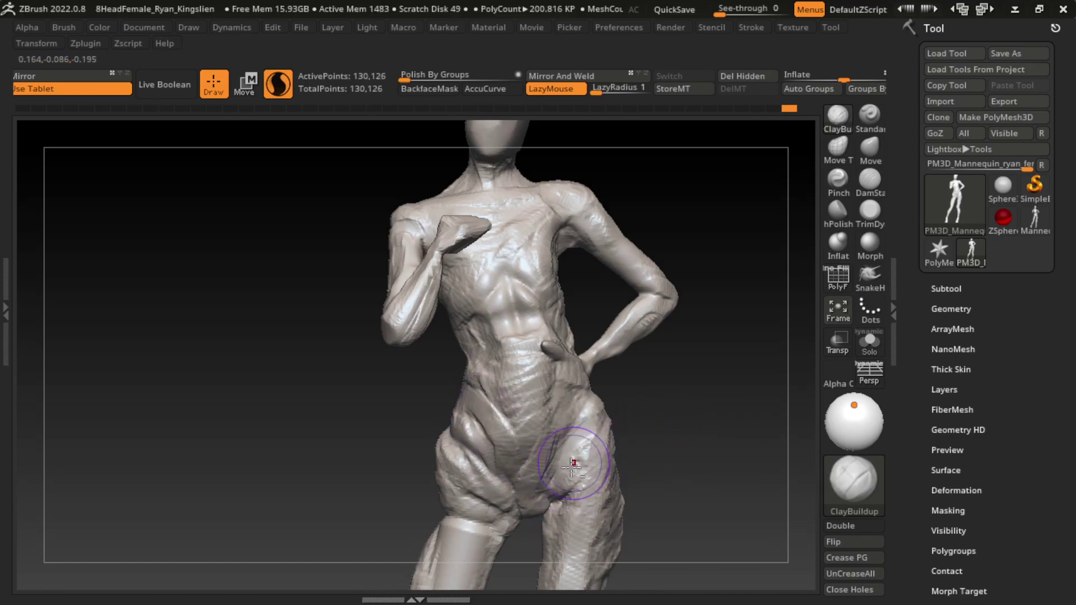
- Carve a DamStandard crease along the pelvis fold
click(870, 180)
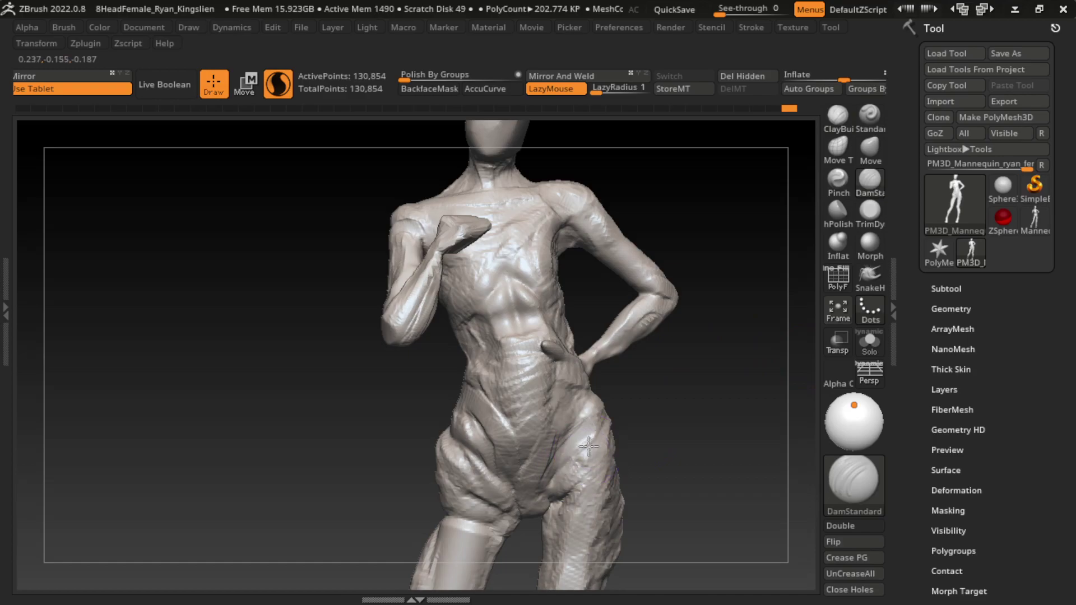
mouse_move(693, 414)
mouse_down()
mouse_move(667, 413)
mouse_move(732, 421)
mouse_up()
key(ctrl+z)
key(l)
drag(448, 465, 496, 491)
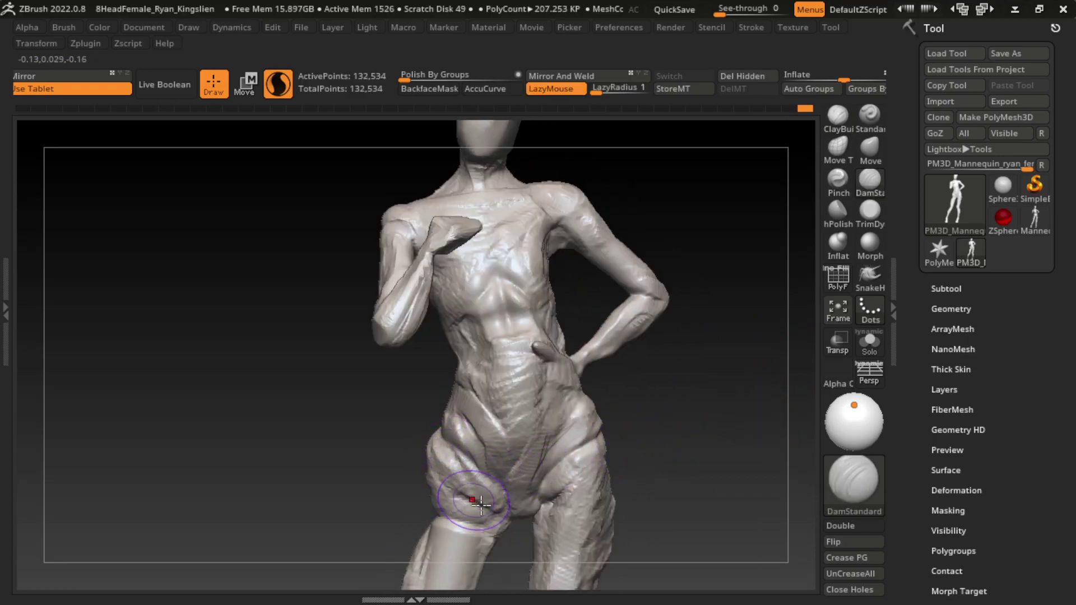
- Add two more ClayBuildup folds on the left hip from a three-quarter view
click(838, 115)
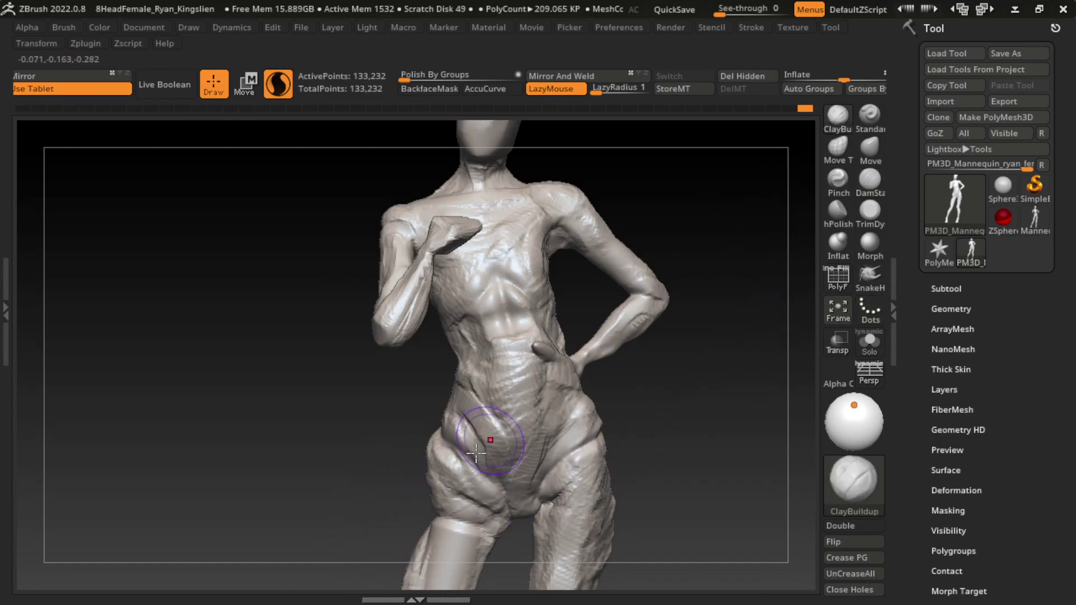
drag(474, 440, 452, 446)
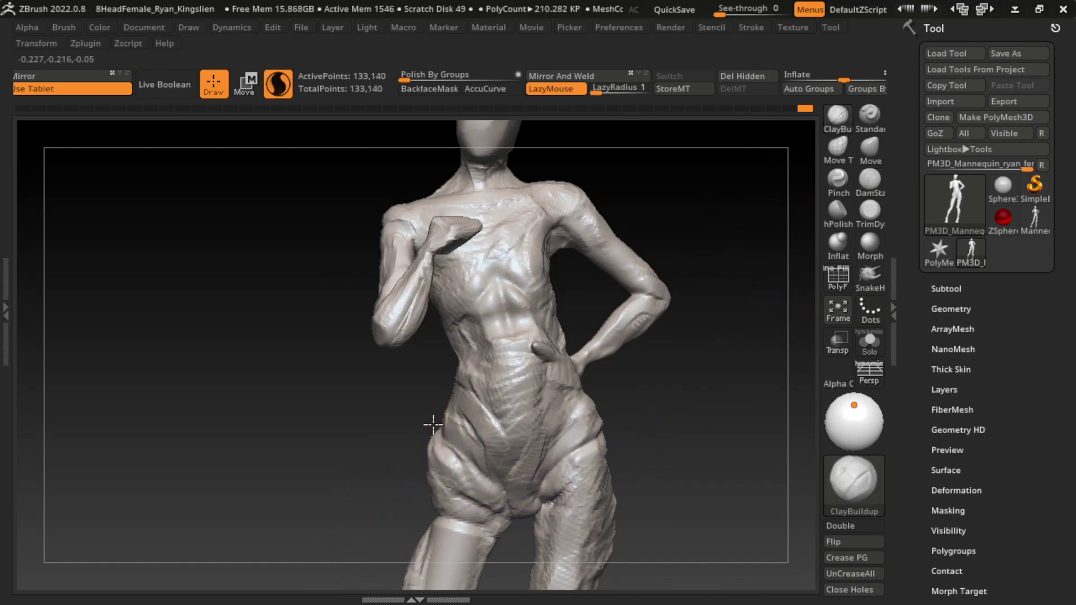
right_drag(432, 428, 437, 427)
drag(437, 427, 476, 449)
drag(701, 447, 678, 428)
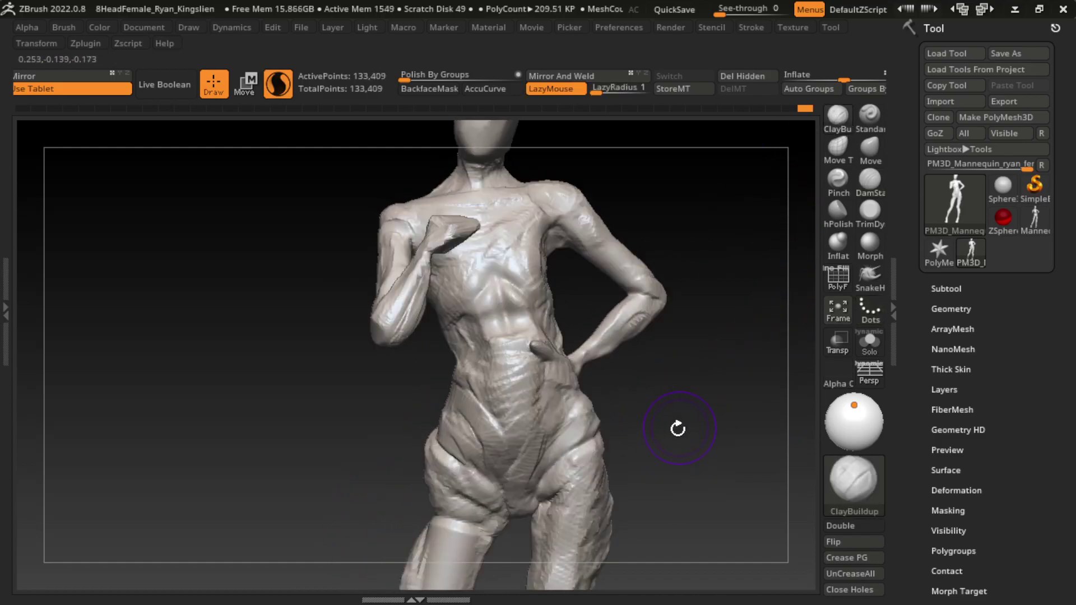
click(497, 453)
- Raise folds on the left hip and lower hip with the Standard brush
drag(645, 336, 697, 362)
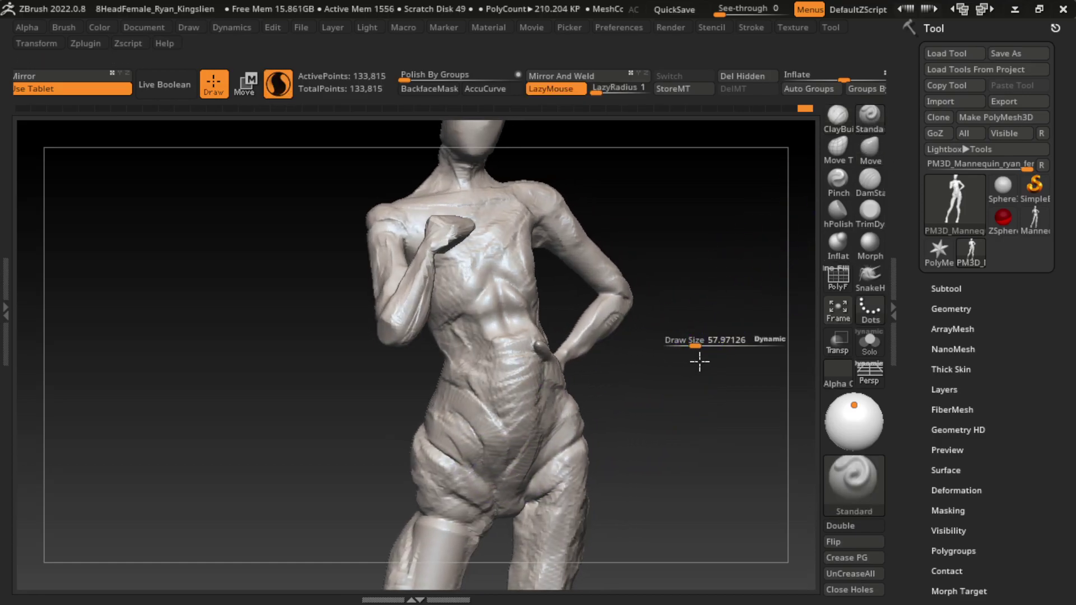
click(870, 116)
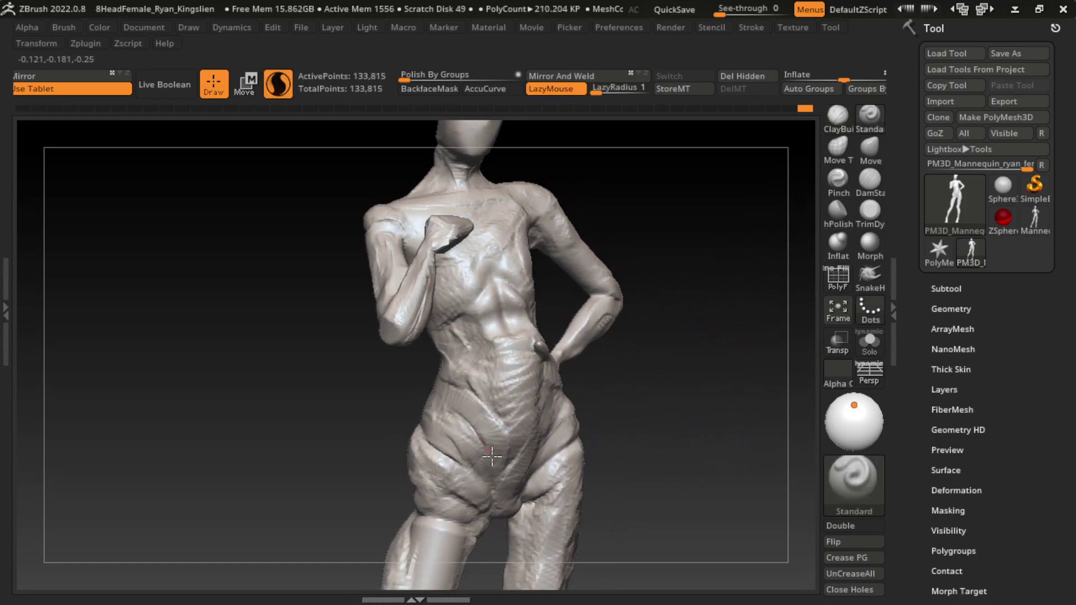
drag(491, 457, 505, 471)
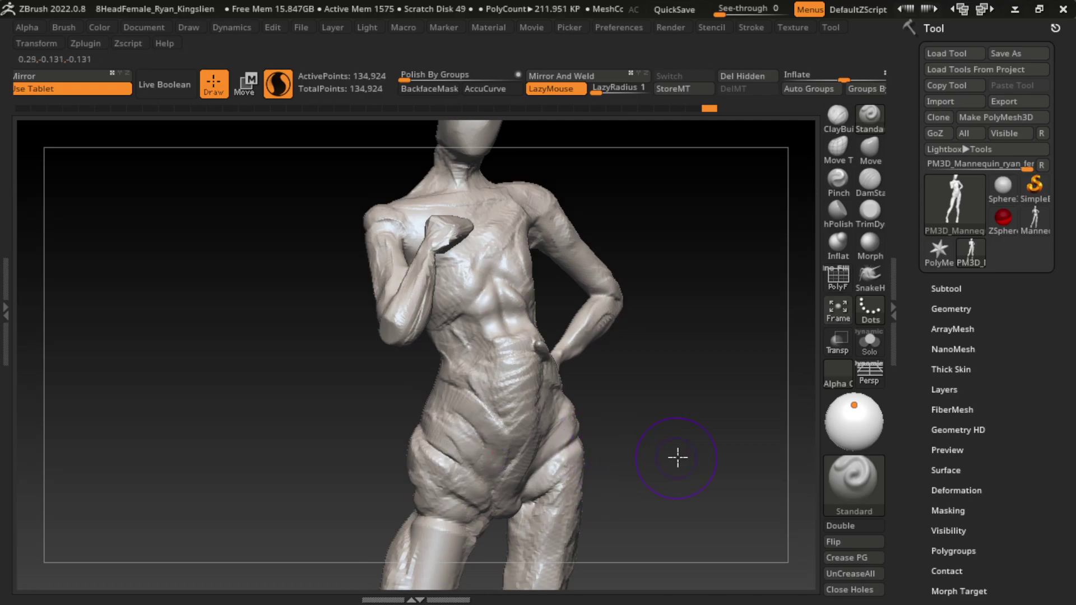
drag(677, 458, 582, 443)
drag(465, 426, 488, 510)
mouse_move(639, 572)
mouse_down()
mouse_move(647, 459)
mouse_move(638, 427)
mouse_up()
- Build up three ClayBuildup folds on the inner thigh
click(837, 115)
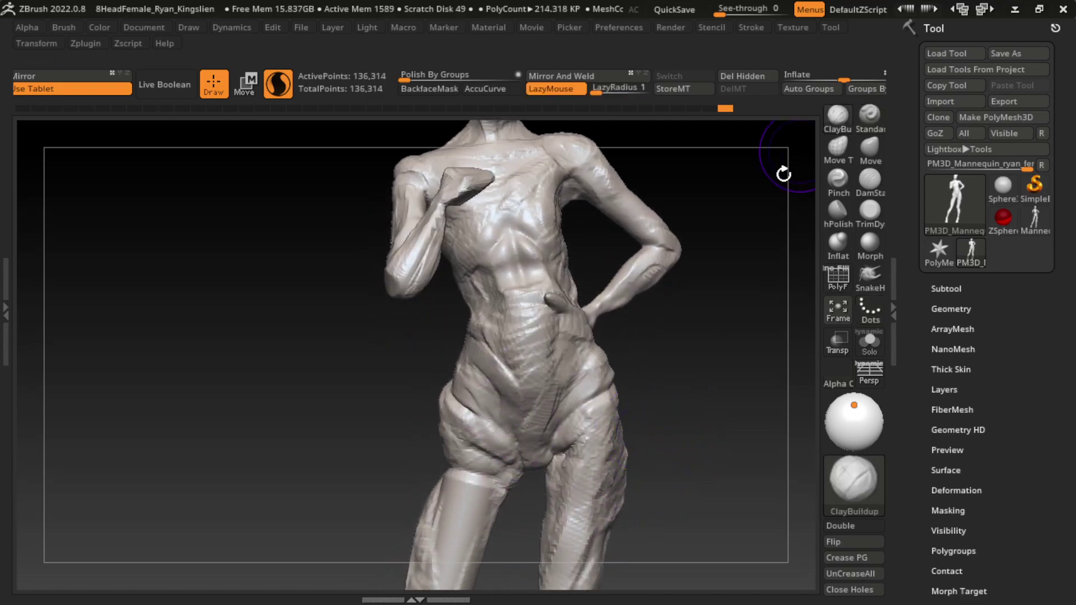
drag(566, 504, 552, 449)
drag(546, 492, 533, 531)
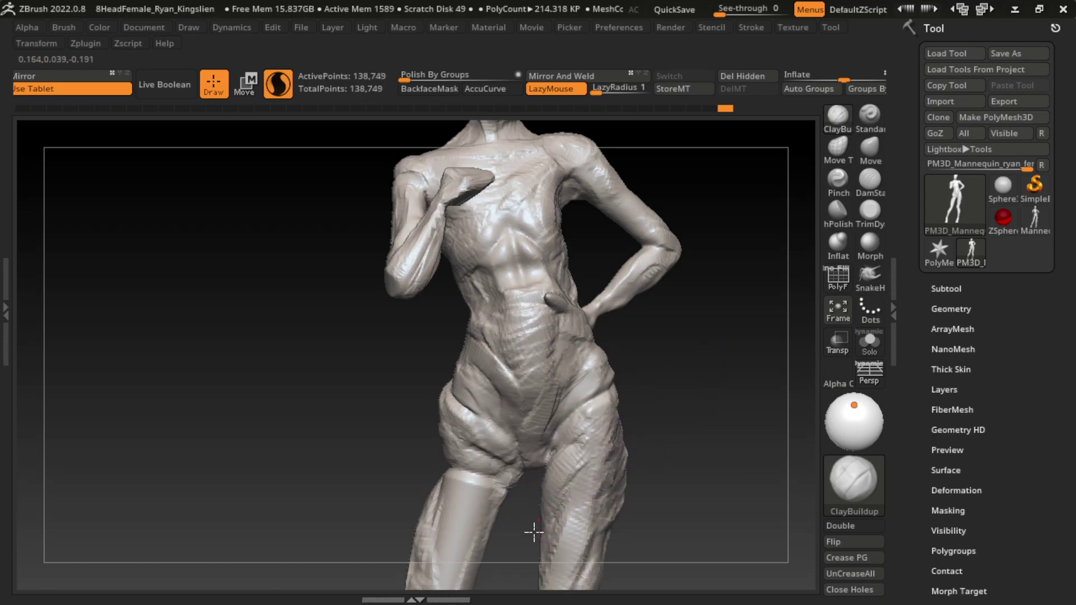
drag(589, 483, 637, 403)
mouse_move(581, 450)
mouse_down()
mouse_move(557, 433)
mouse_move(581, 402)
mouse_up()
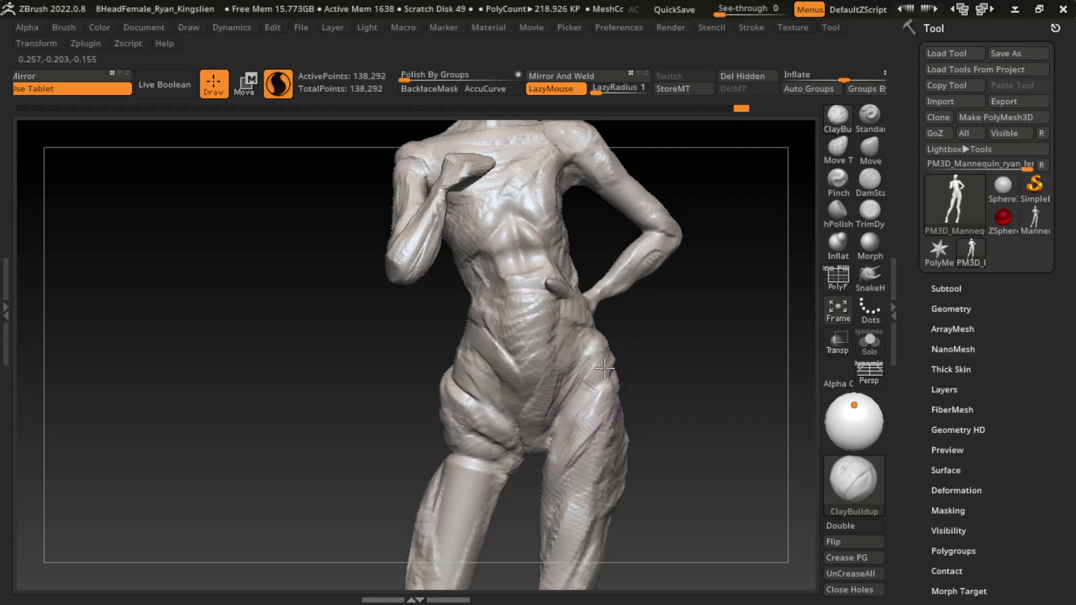
- Frame the thighs and sculpt folds from the knee edge up the thigh
right_drag(572, 487, 637, 427)
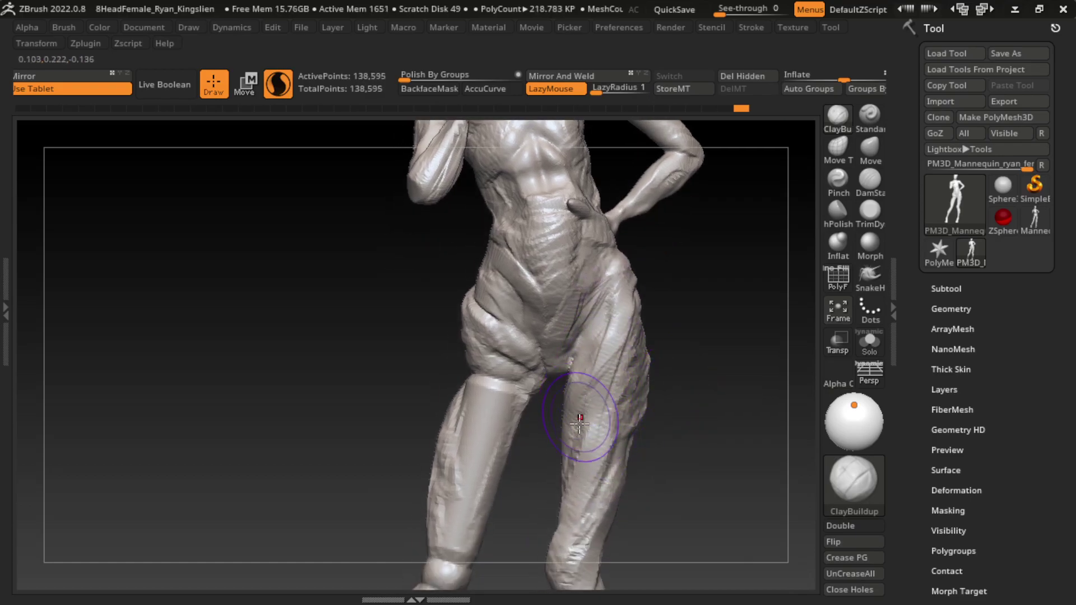
drag(677, 378, 680, 413)
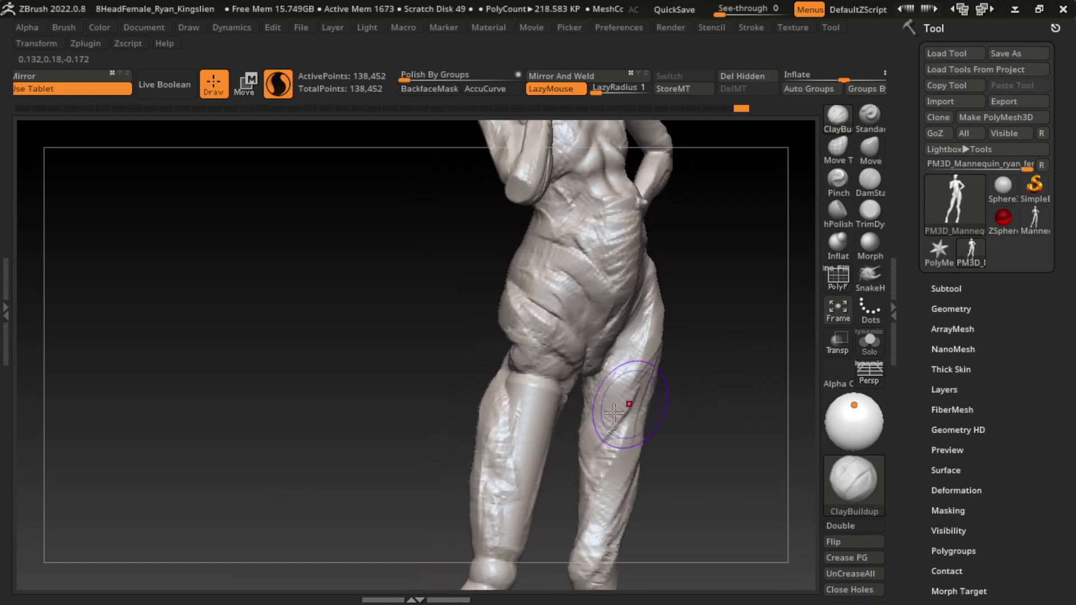
drag(581, 421, 728, 432)
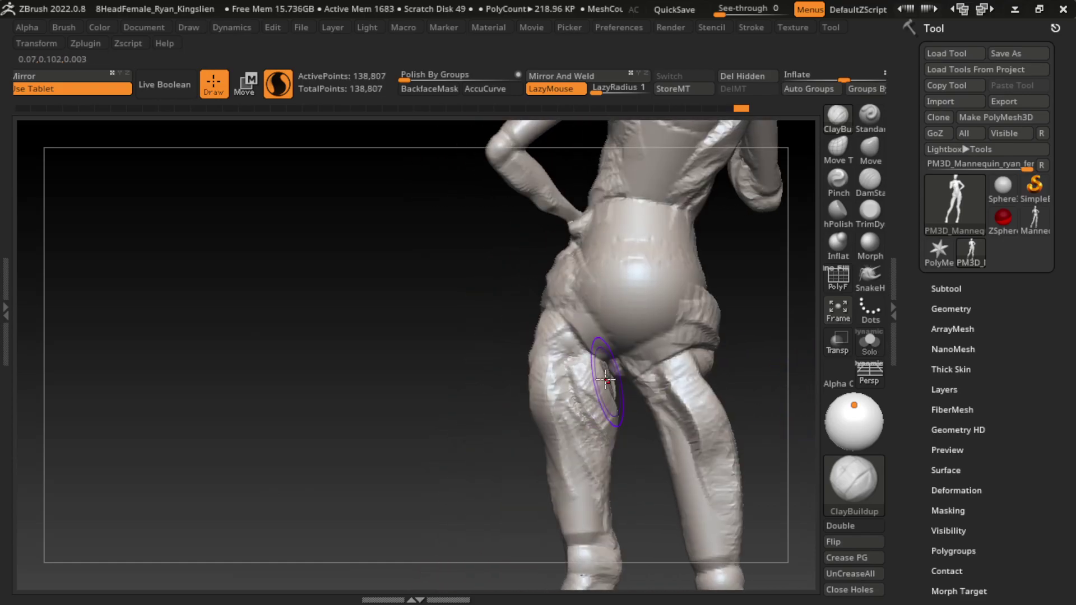
drag(779, 375, 702, 365)
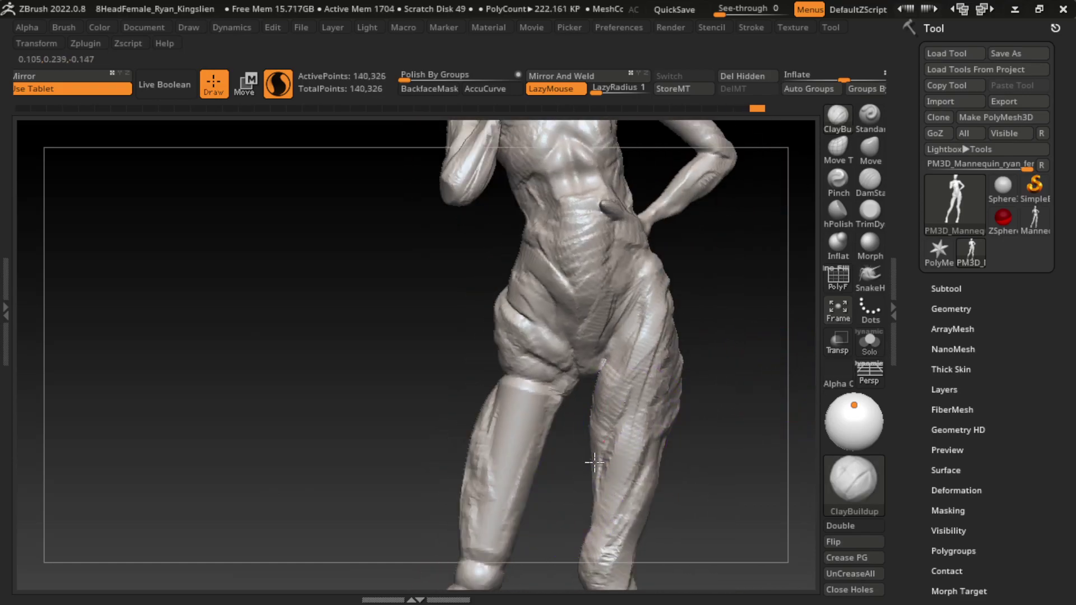
mouse_move(594, 463)
mouse_down()
mouse_move(692, 428)
mouse_move(599, 341)
mouse_up()
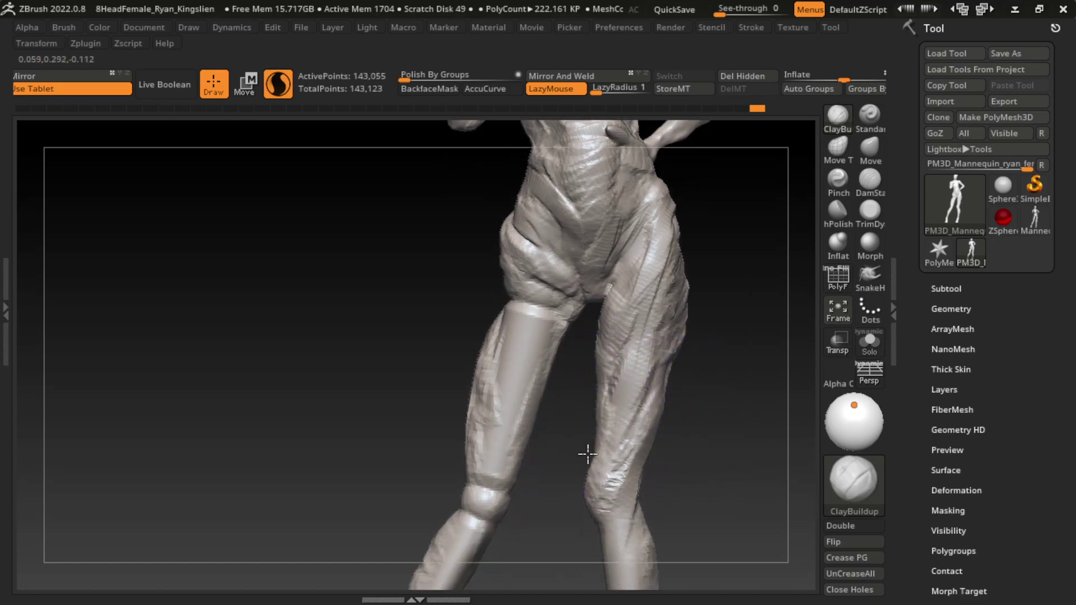
drag(583, 493, 581, 530)
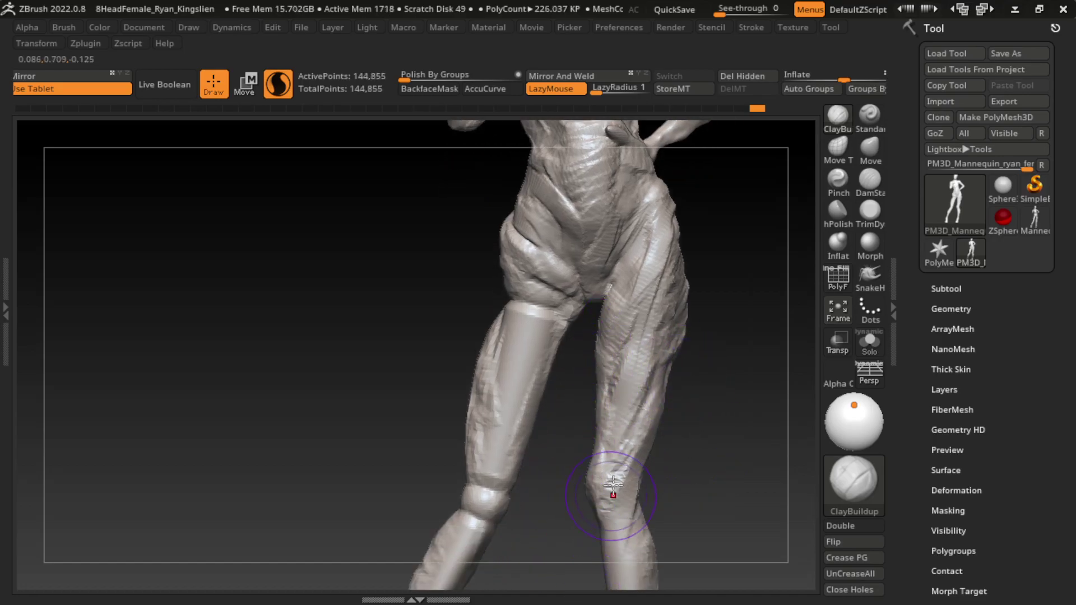
mouse_move(614, 485)
mouse_down()
mouse_move(600, 413)
mouse_move(677, 408)
mouse_move(675, 390)
mouse_up()
- Enlarge the brush and reshape the outer thigh, continuing onto the calf
key(s)
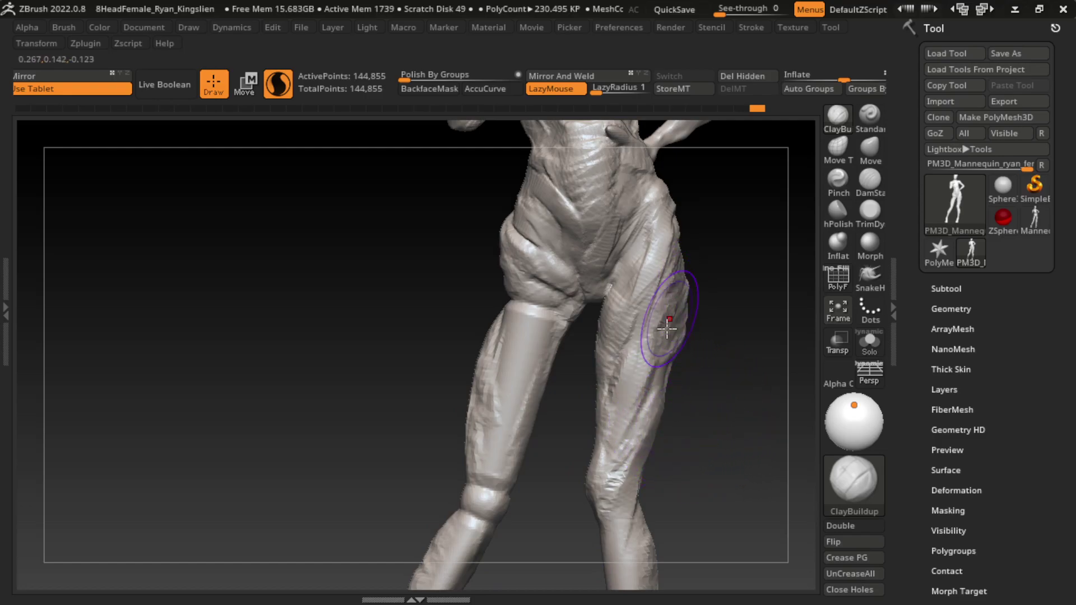
drag(682, 289, 681, 337)
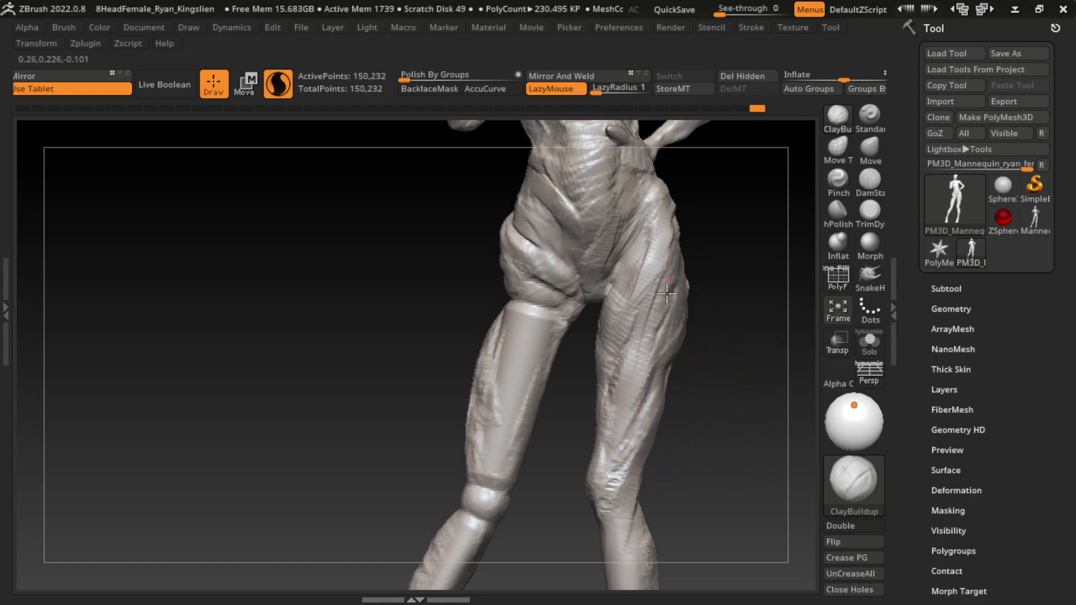
mouse_move(667, 292)
mouse_down()
mouse_move(659, 349)
mouse_move(673, 370)
mouse_up()
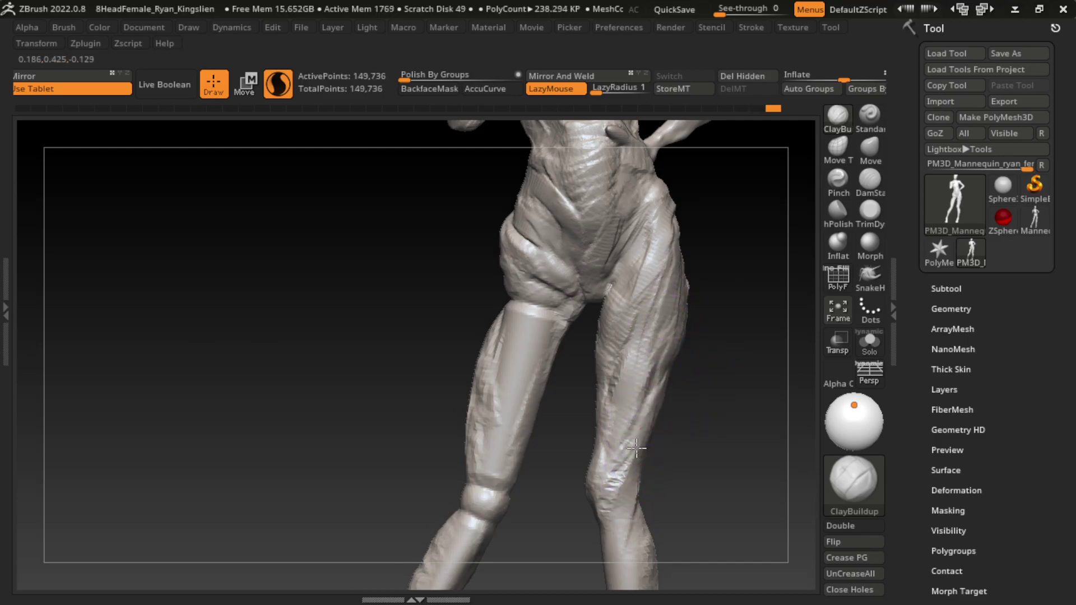
mouse_move(667, 382)
mouse_down()
mouse_move(644, 454)
mouse_move(643, 529)
mouse_move(696, 433)
mouse_move(650, 442)
mouse_up()
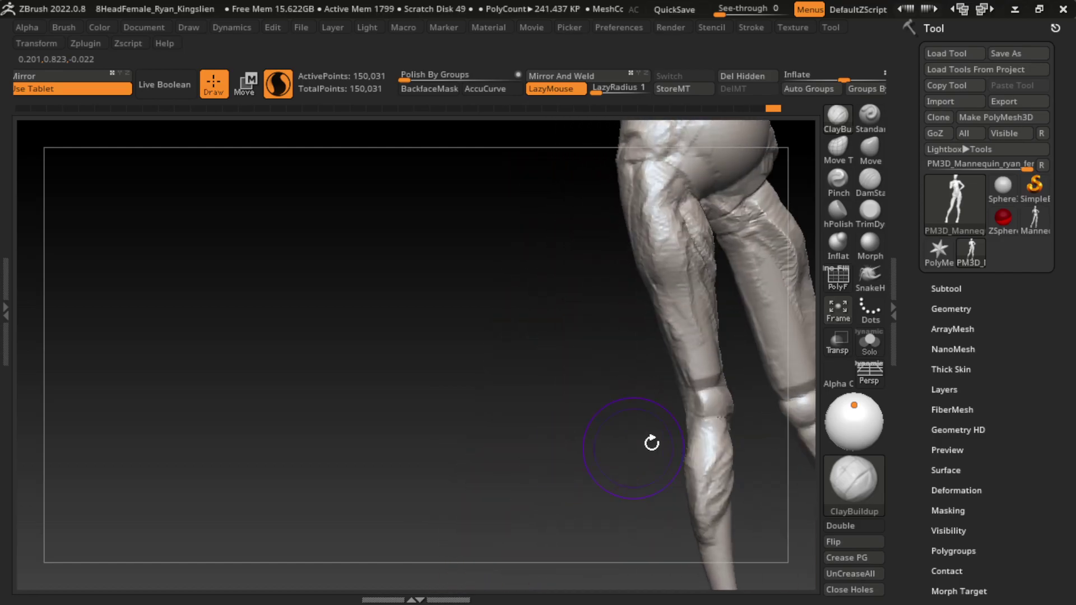
- Sculpt clay folds along the calf and undo the last calf stroke
mouse_move(706, 370)
mouse_down()
mouse_move(700, 443)
mouse_move(752, 472)
mouse_move(771, 446)
mouse_move(713, 488)
mouse_move(751, 449)
mouse_move(721, 353)
mouse_up()
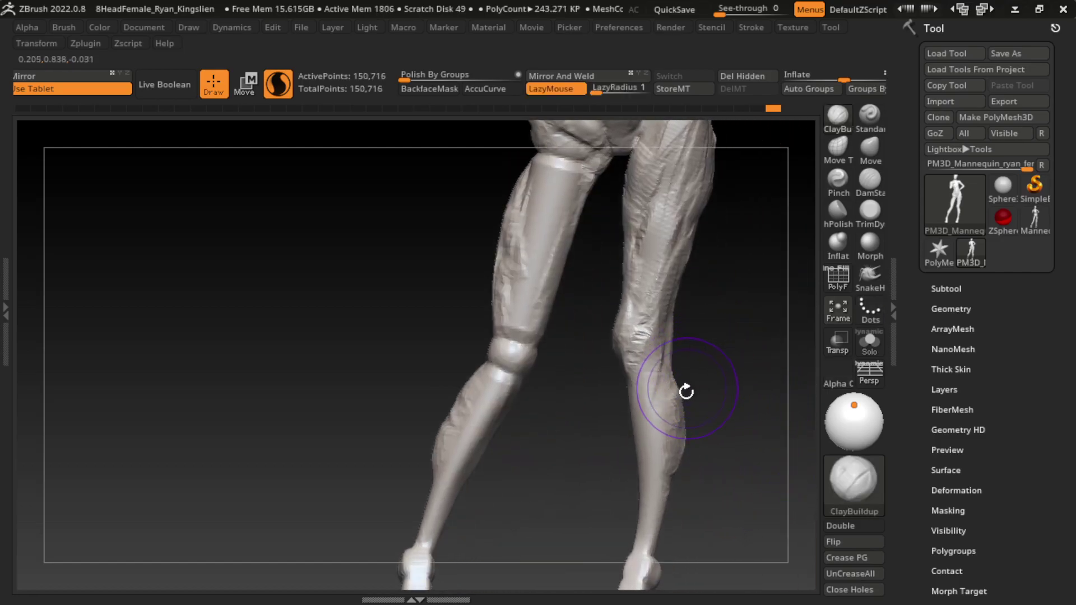
drag(630, 395, 628, 420)
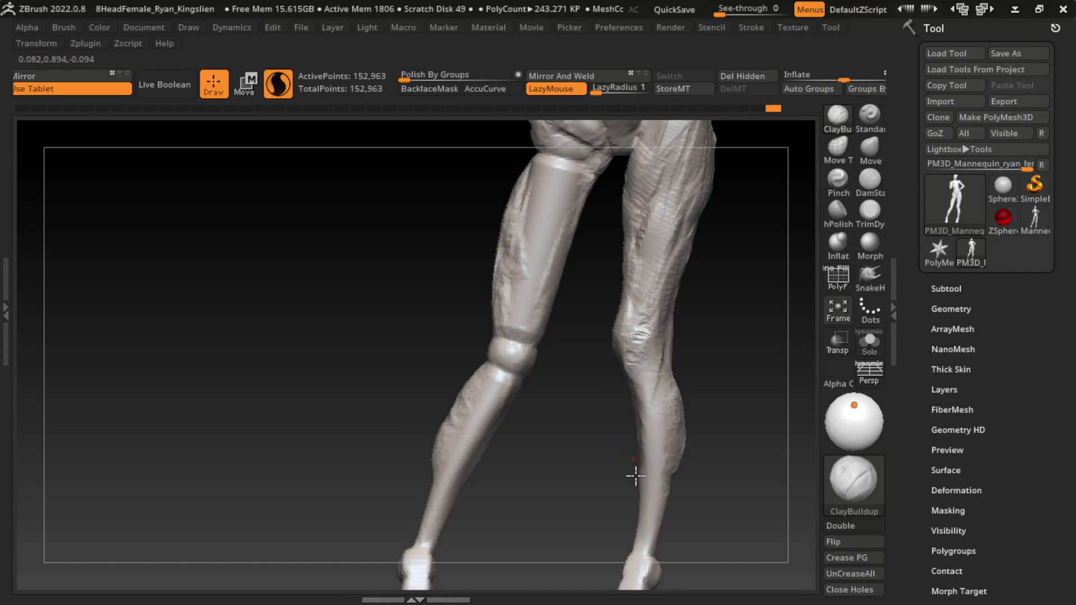
mouse_move(635, 476)
mouse_down()
mouse_move(657, 392)
mouse_move(661, 511)
mouse_up()
mouse_move(672, 566)
mouse_down()
mouse_move(701, 439)
mouse_move(689, 387)
mouse_move(749, 420)
mouse_move(698, 393)
mouse_up()
key(ctrl+z)
- Enable BackfaceMask and rotate to view both legs and feet
click(429, 89)
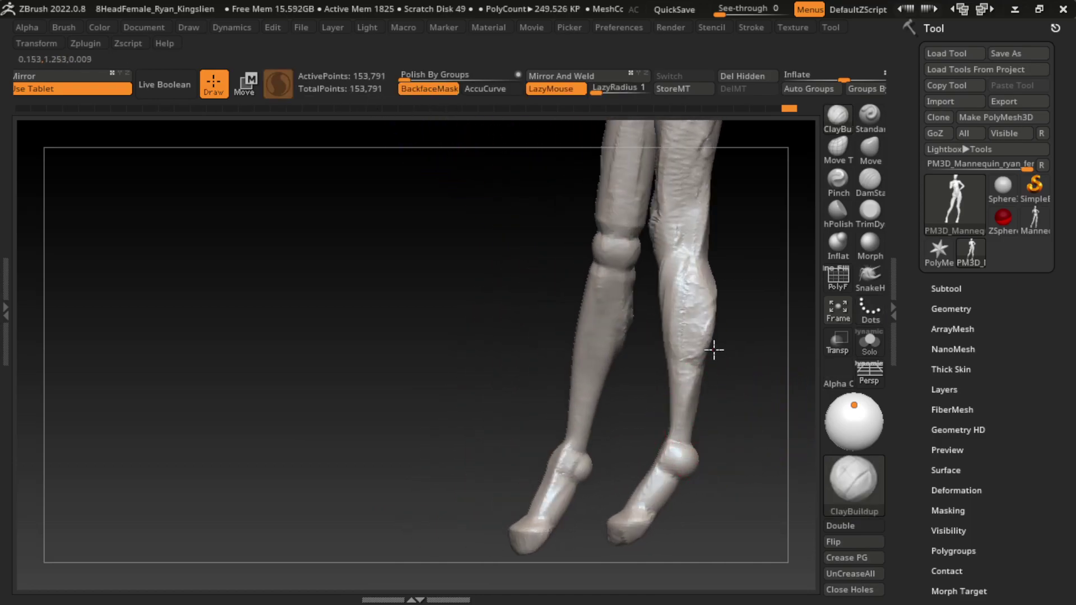
mouse_move(714, 349)
mouse_down()
mouse_move(768, 428)
mouse_move(715, 405)
mouse_move(715, 385)
mouse_up()
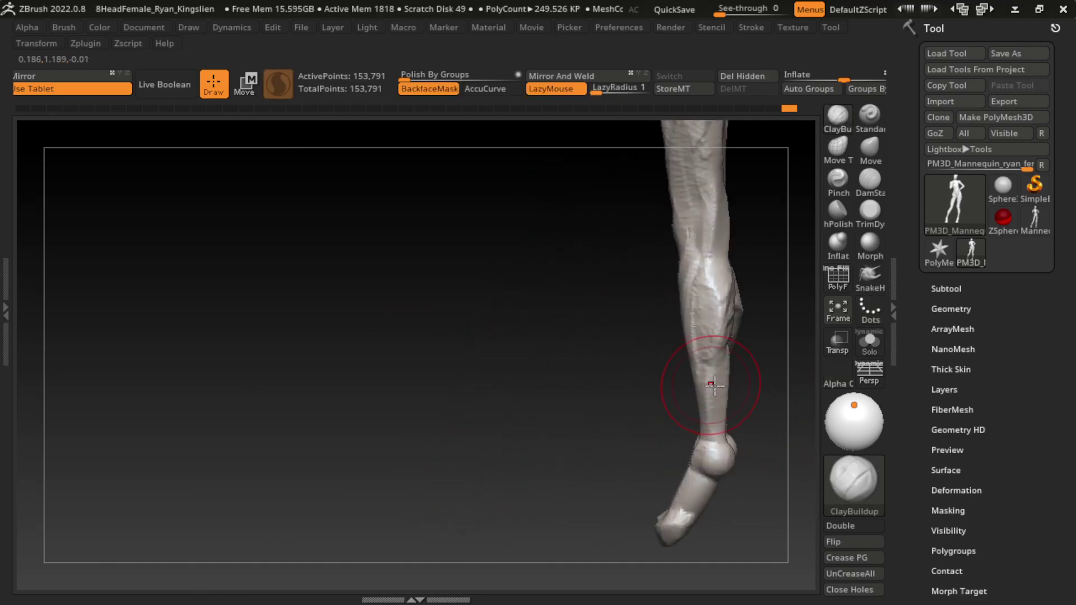
mouse_move(771, 351)
mouse_down()
mouse_move(800, 410)
mouse_move(717, 390)
mouse_up()
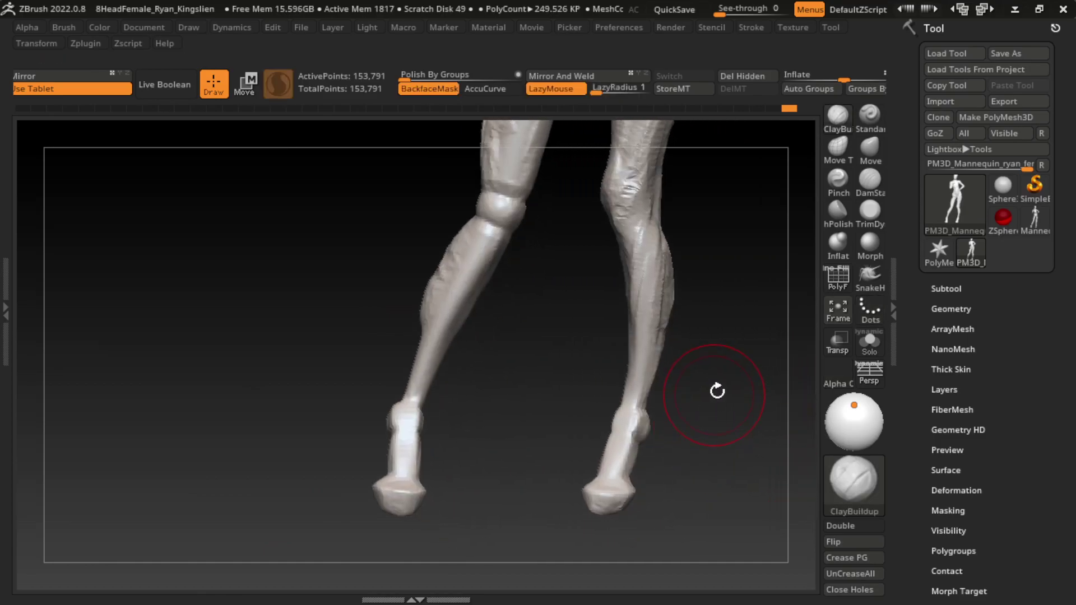
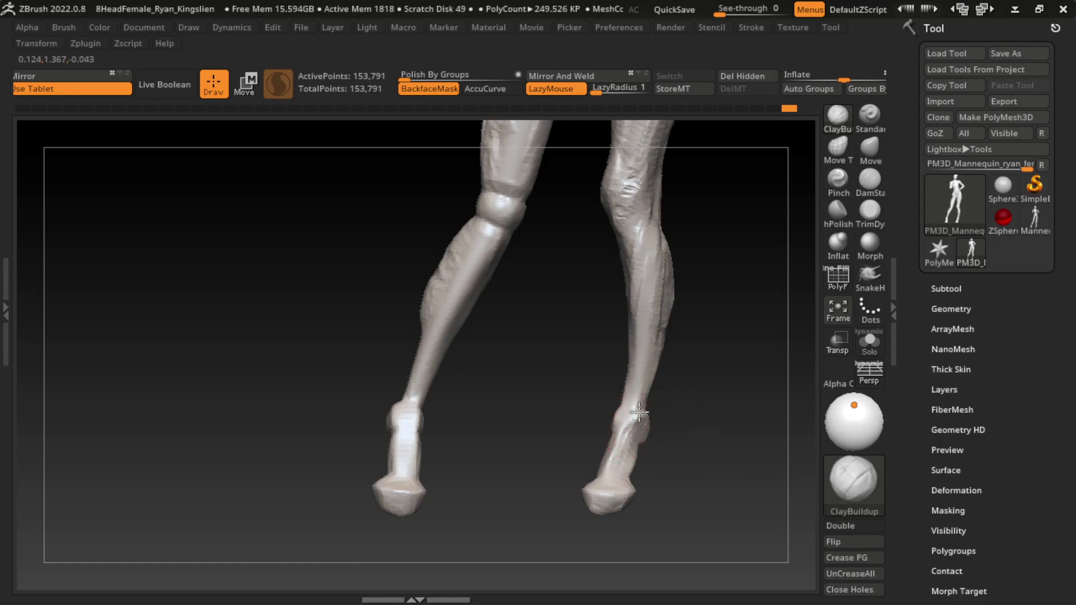
- Orbit around the legs to inspect the calves, then undo the last sculpt stroke
right_drag(639, 417, 764, 420)
mouse_move(708, 401)
right_down()
mouse_move(628, 421)
mouse_move(641, 419)
right_up()
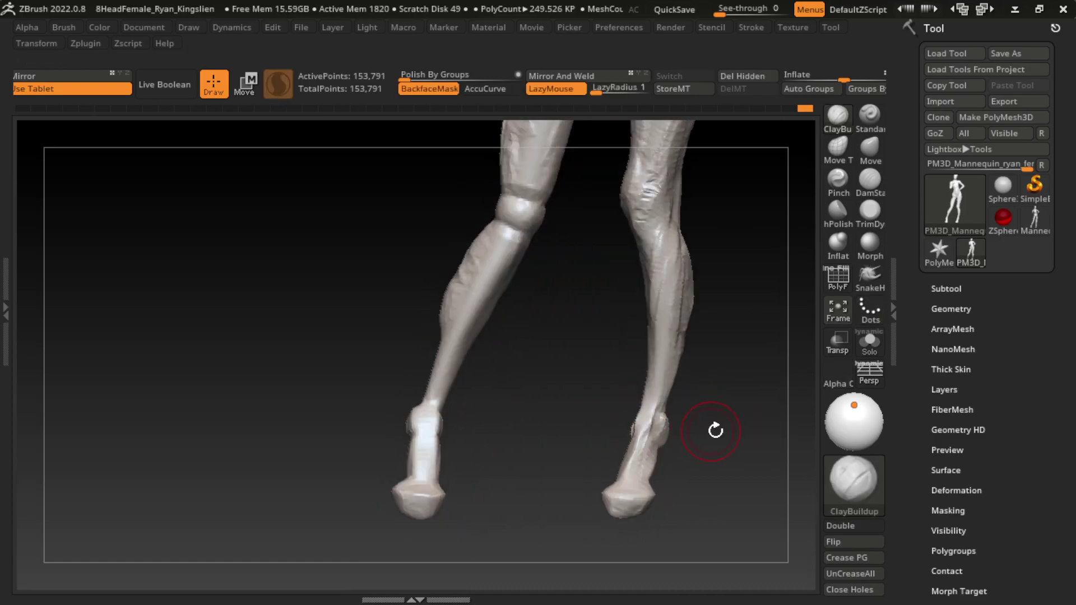
drag(708, 412, 665, 409)
mouse_move(722, 433)
mouse_down()
mouse_move(685, 431)
mouse_move(668, 464)
mouse_up()
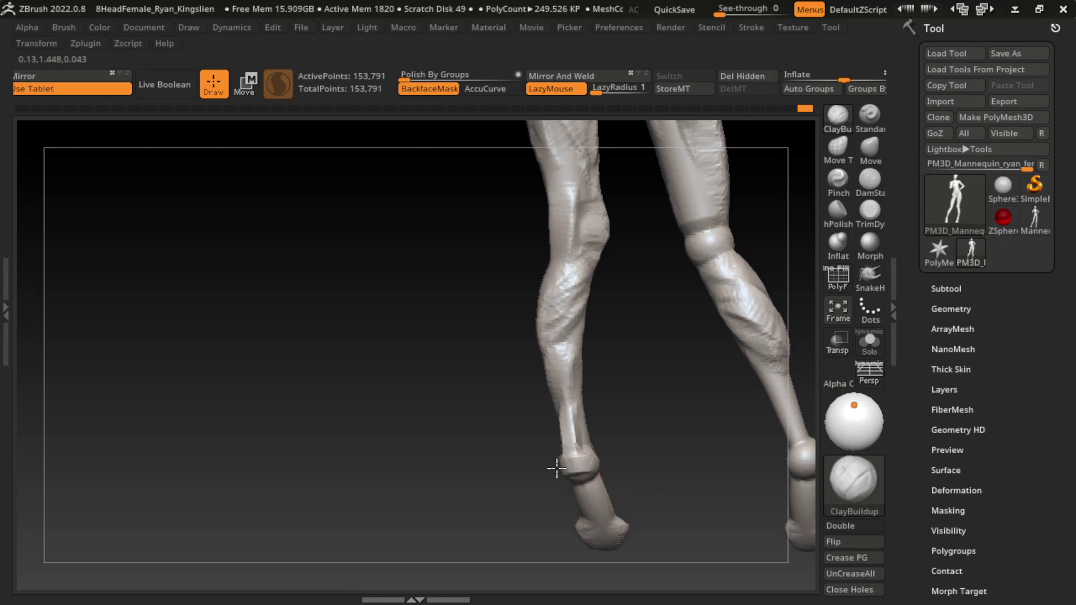
drag(641, 443, 744, 445)
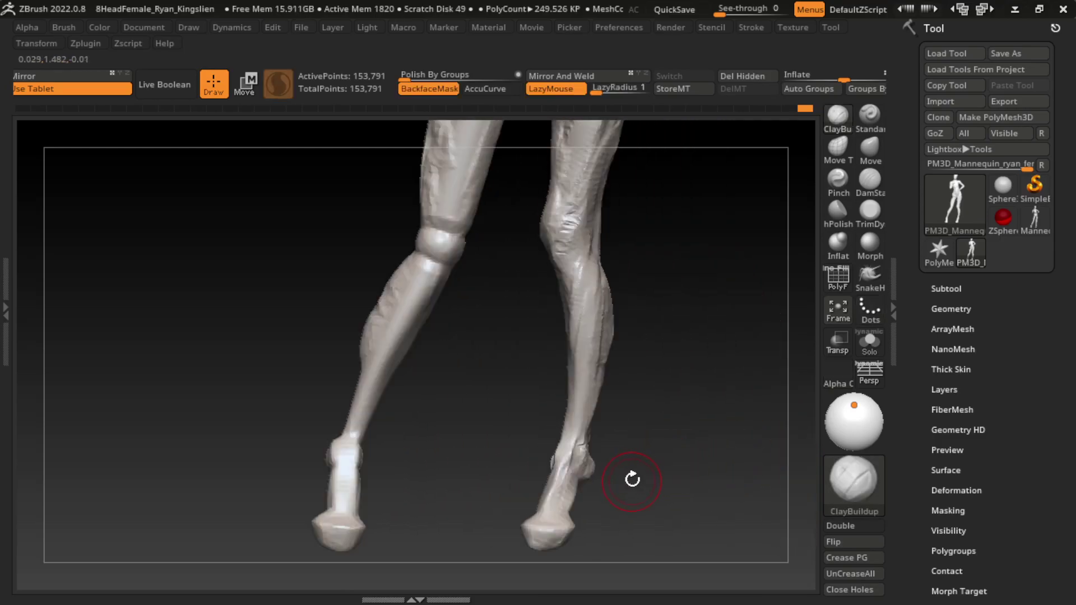
mouse_move(589, 494)
mouse_down()
mouse_move(565, 498)
mouse_move(660, 523)
mouse_move(579, 510)
mouse_up()
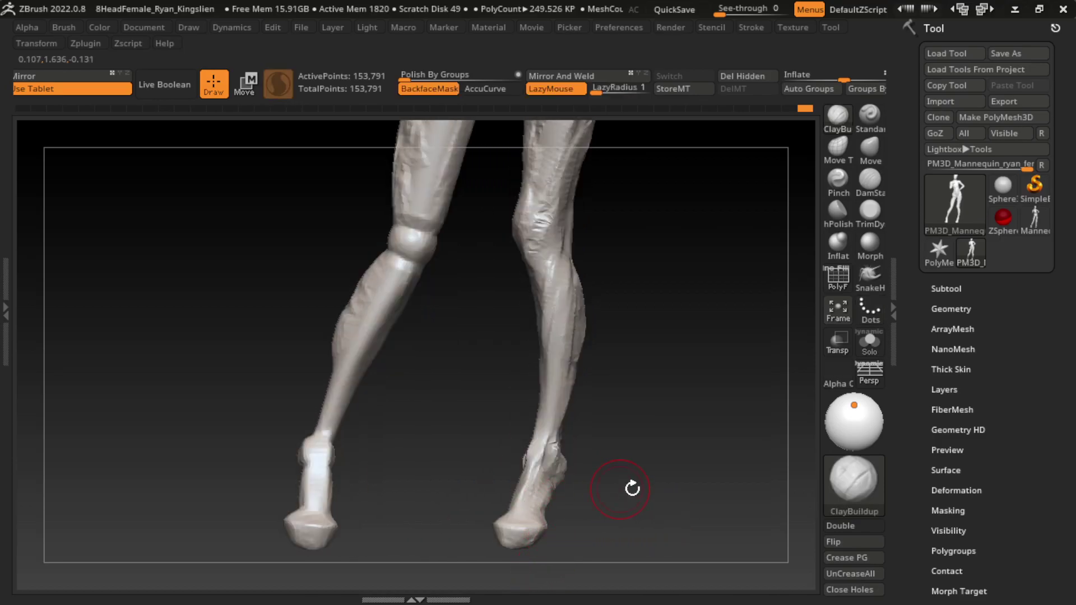
key(ctrl+z)
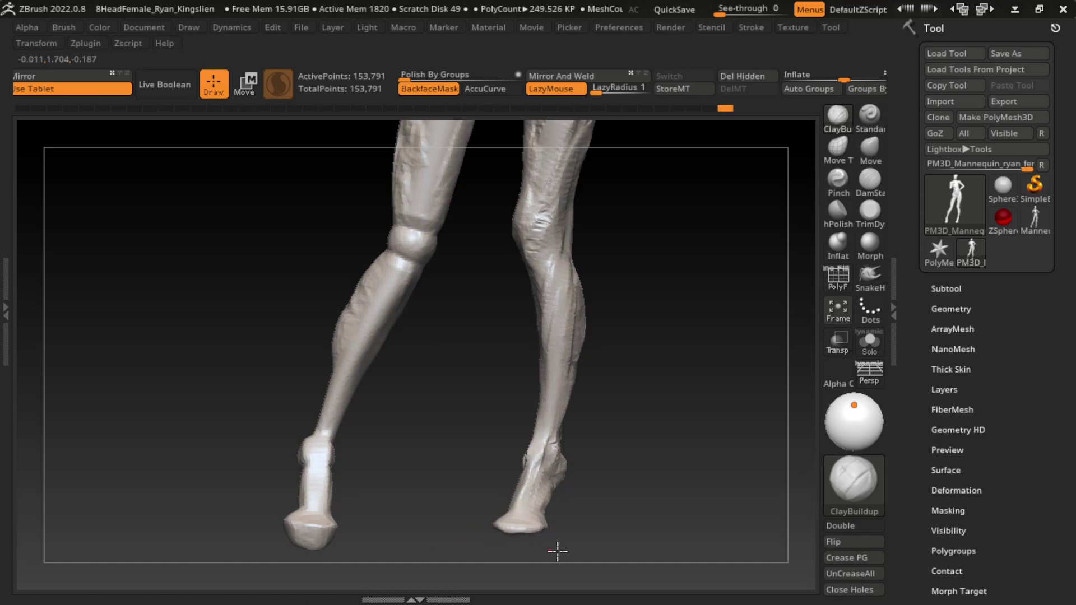
- Reduce the brush size and sculpt muscle ridges along the right shin
drag(637, 438, 493, 485)
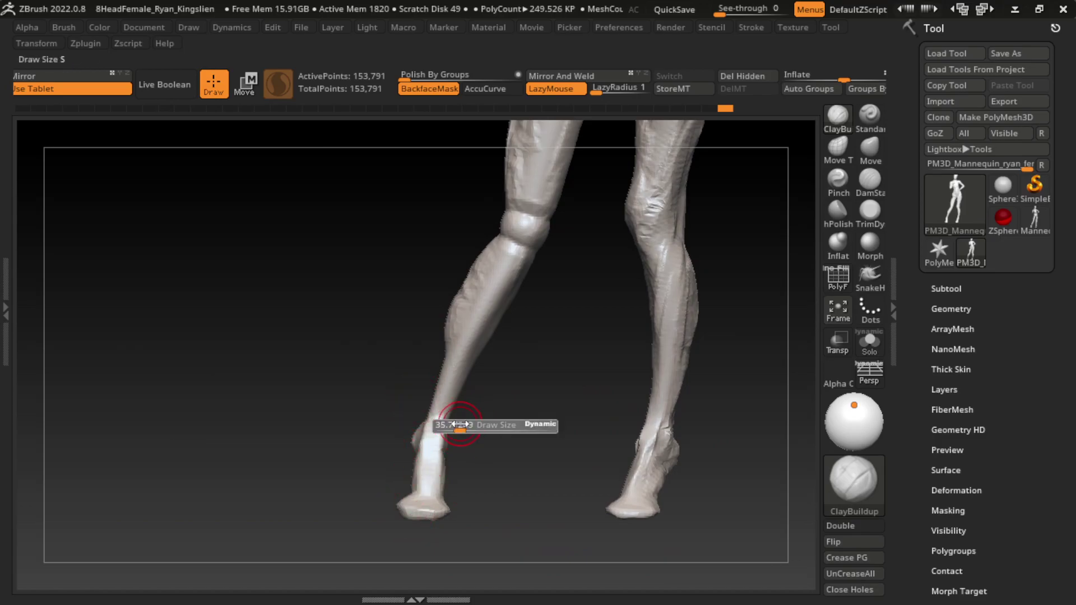
drag(449, 423, 484, 435)
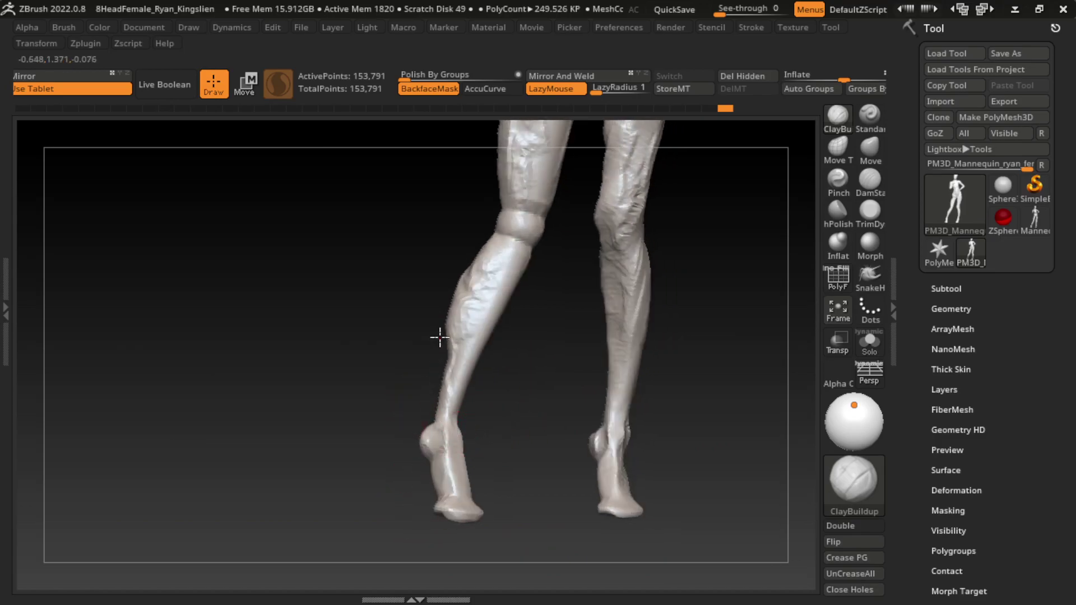
mouse_move(440, 336)
mouse_down()
mouse_move(514, 452)
mouse_move(428, 317)
mouse_up()
mouse_move(525, 333)
mouse_down()
mouse_move(420, 432)
mouse_move(480, 376)
mouse_up()
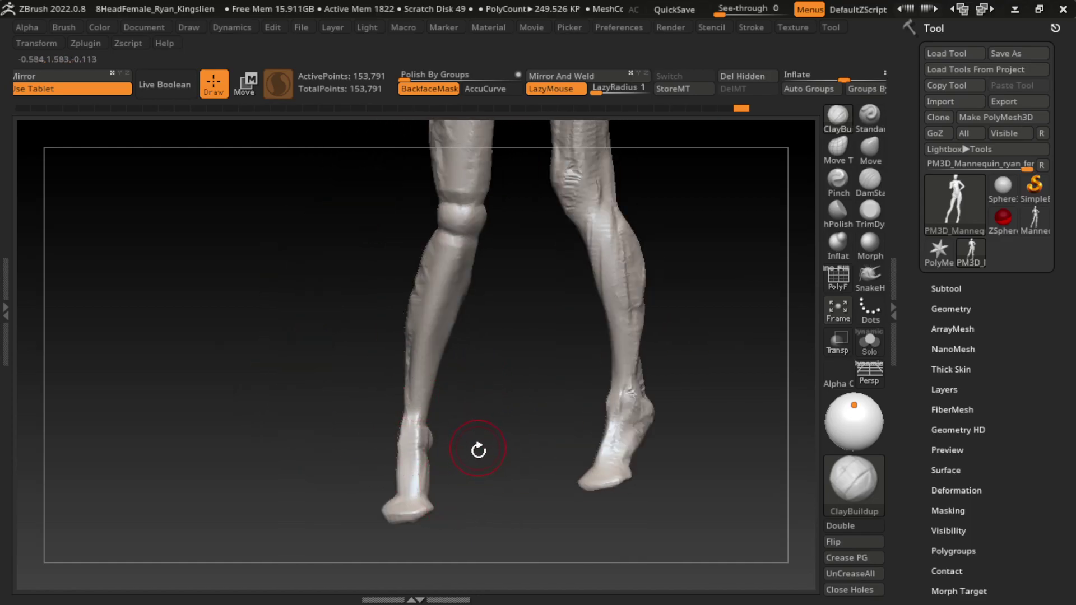
drag(481, 449, 474, 364)
drag(437, 418, 437, 418)
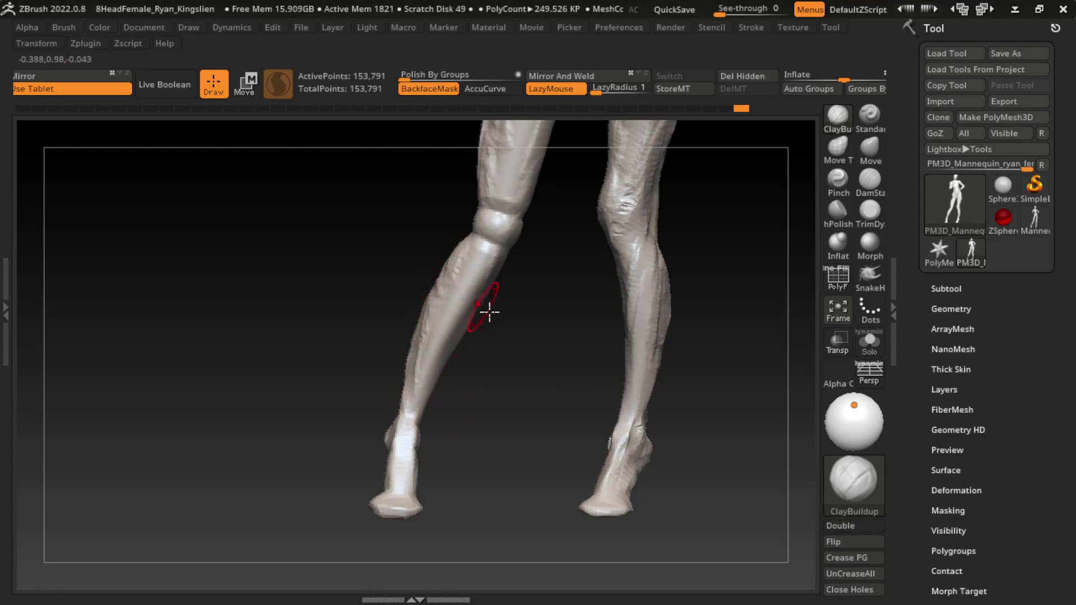
drag(488, 312, 524, 314)
key(s)
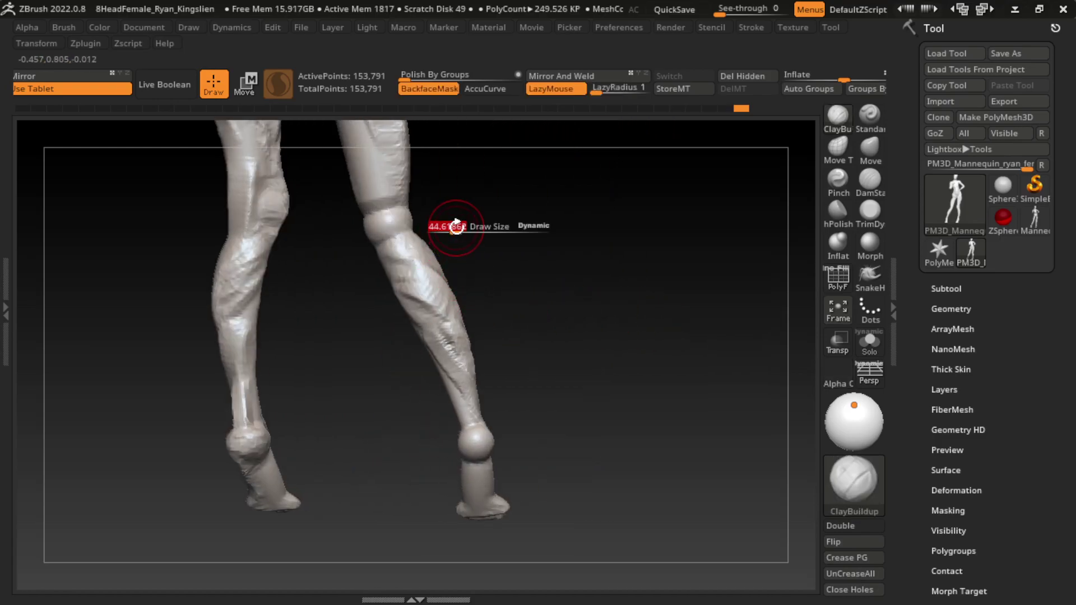
drag(406, 252, 385, 180)
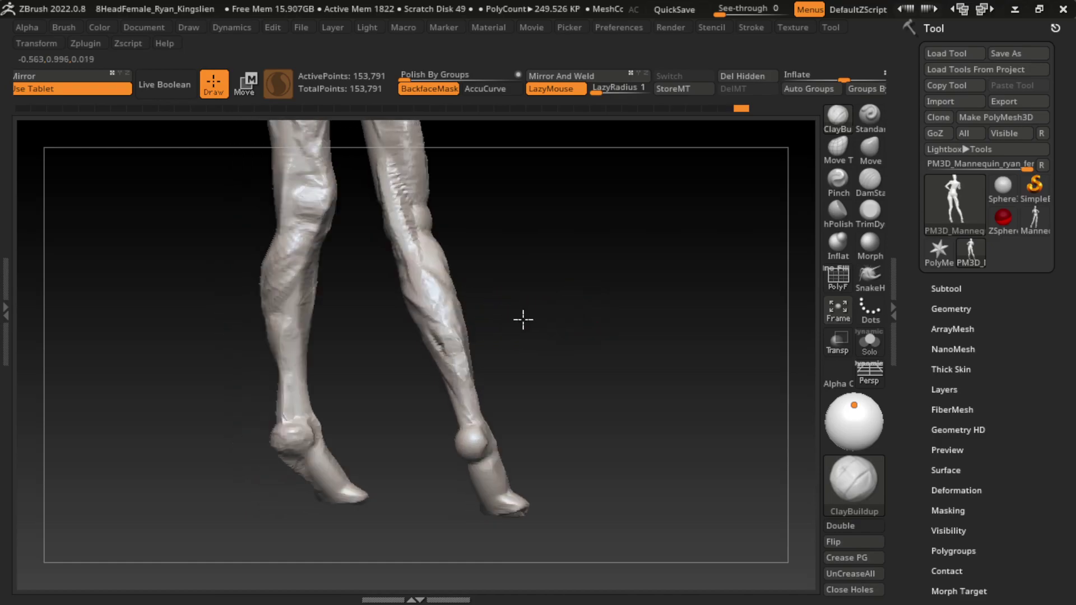
- Build up ClayBuildup strokes on the right thigh and a small stroke at the left knee
drag(524, 320, 228, 372)
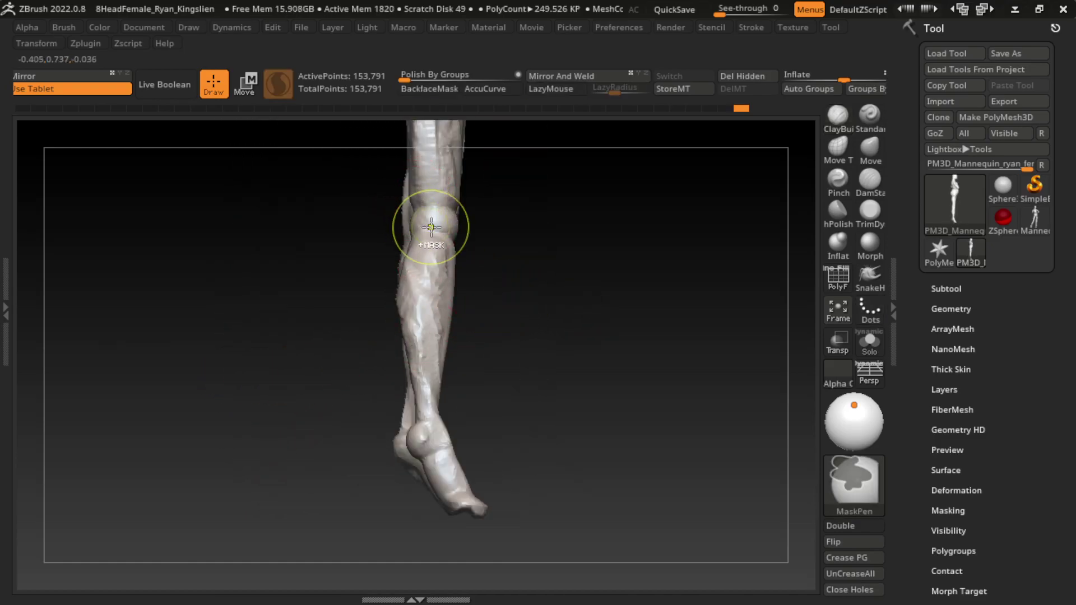
drag(482, 235, 512, 240)
mouse_move(407, 255)
mouse_down()
mouse_move(377, 180)
mouse_move(391, 186)
mouse_up()
mouse_move(563, 298)
mouse_down()
mouse_move(524, 340)
mouse_move(257, 283)
mouse_up()
drag(359, 241, 352, 197)
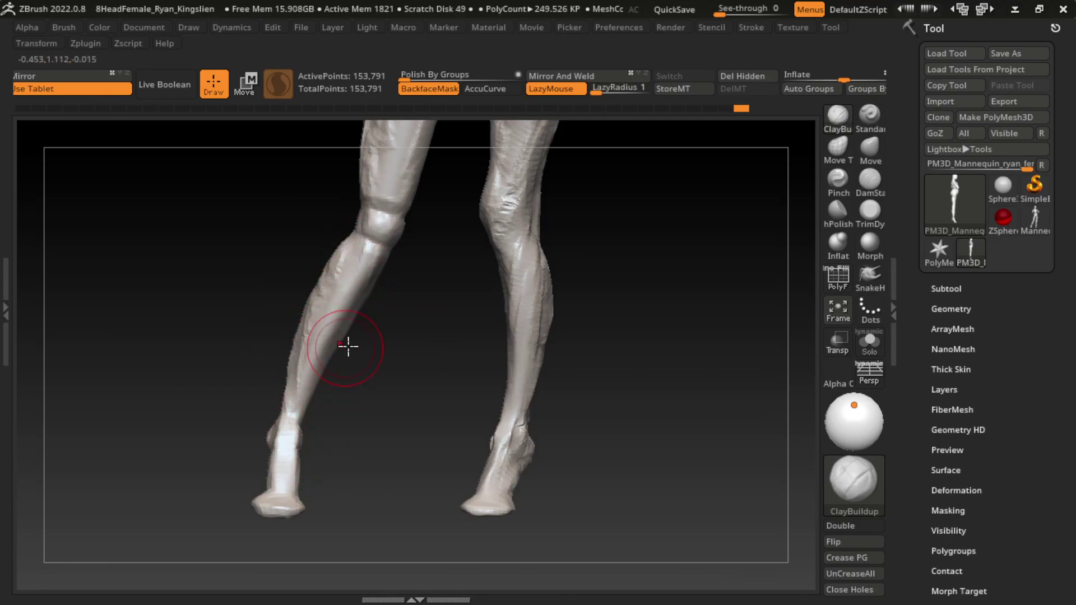
drag(398, 302, 390, 290)
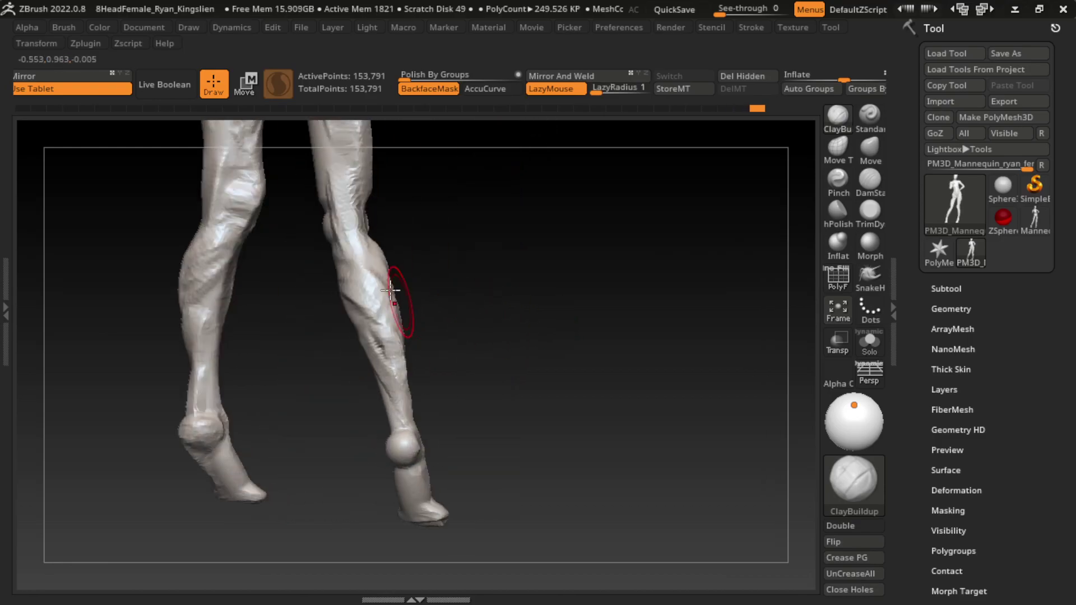
mouse_move(485, 319)
mouse_down()
mouse_move(241, 420)
mouse_move(390, 309)
mouse_up()
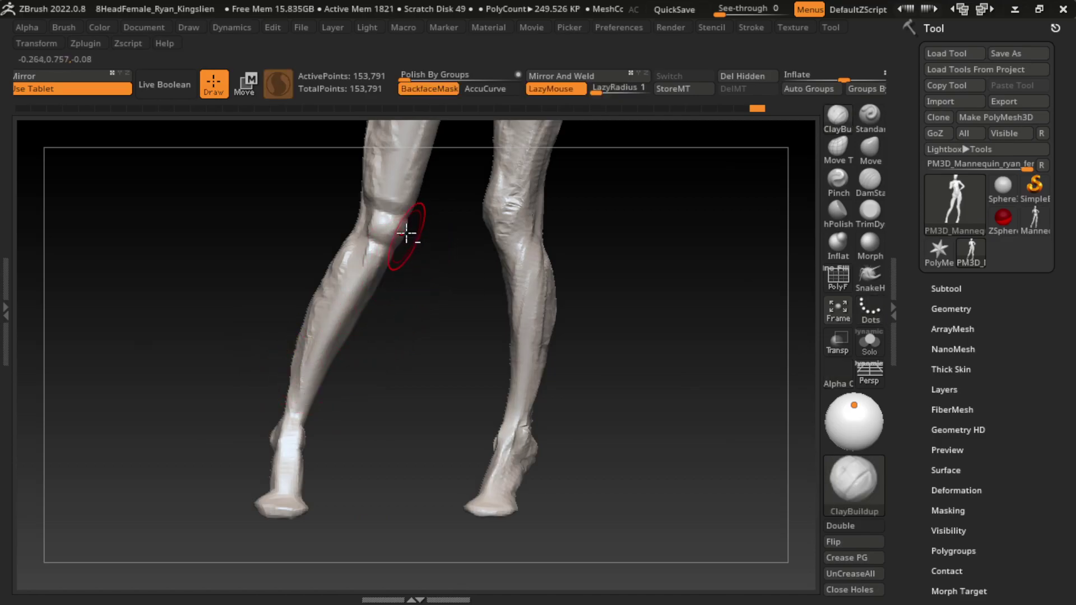
mouse_move(415, 269)
mouse_down()
mouse_move(428, 262)
mouse_move(411, 293)
mouse_up()
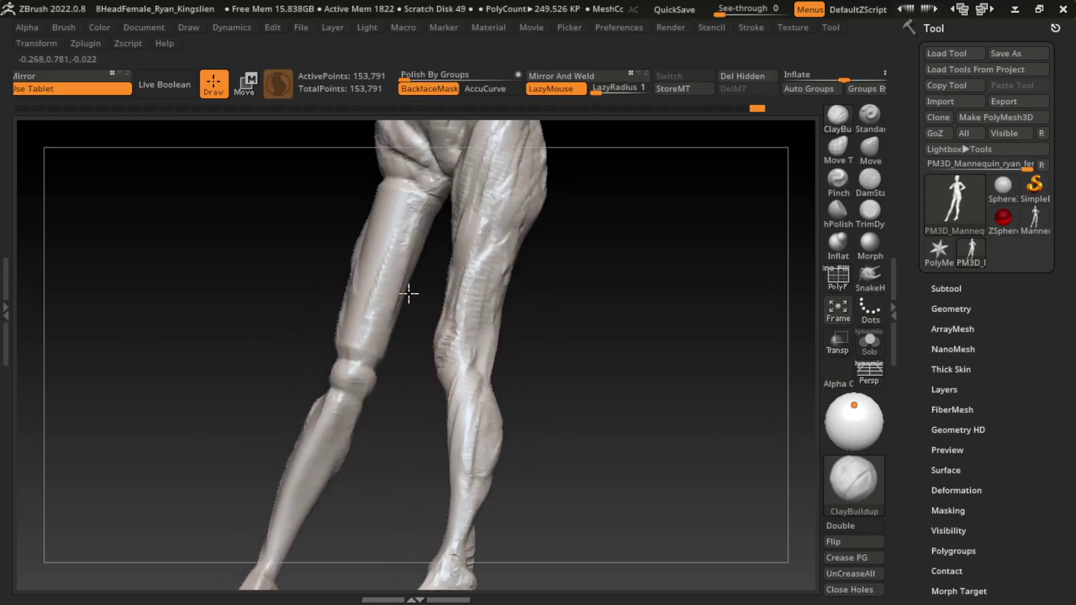
- Resize the brush and soften the hard edges of the thigh cylinder
mouse_move(398, 333)
mouse_down()
mouse_move(421, 456)
mouse_move(648, 348)
mouse_move(384, 373)
mouse_up()
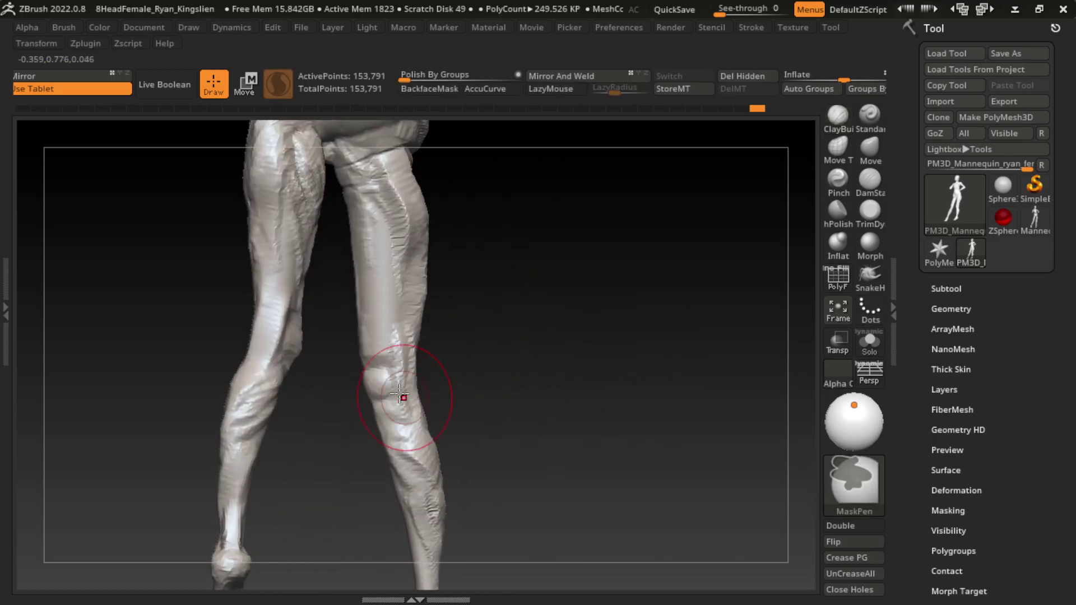
mouse_move(588, 358)
mouse_down()
mouse_move(625, 356)
mouse_move(614, 365)
mouse_up()
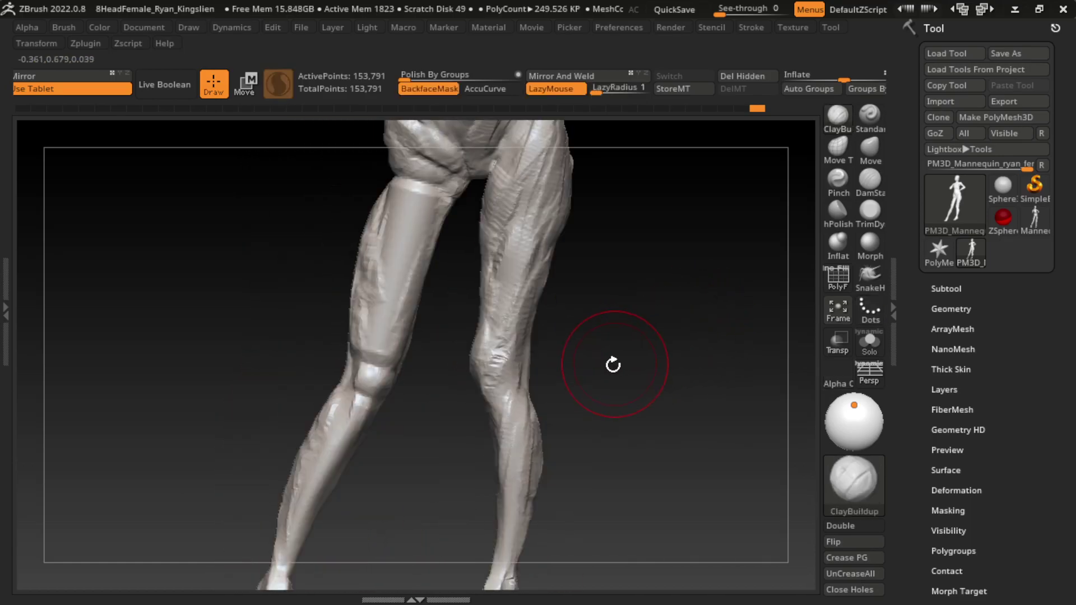
mouse_move(557, 317)
mouse_down()
mouse_move(586, 293)
mouse_move(563, 280)
mouse_move(576, 216)
mouse_move(461, 210)
mouse_up()
key(s)
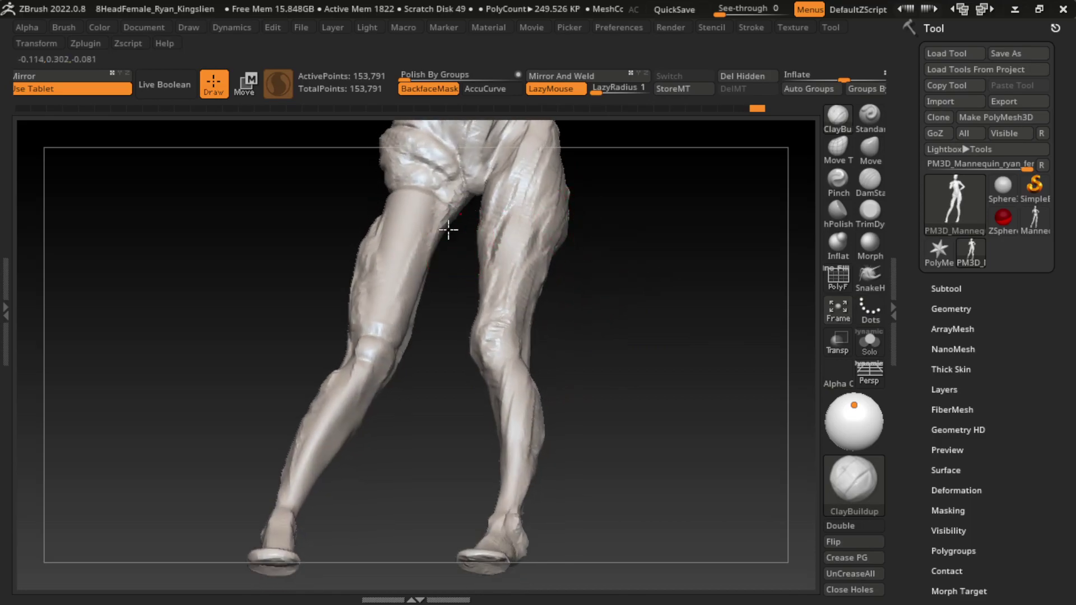
drag(619, 312, 492, 228)
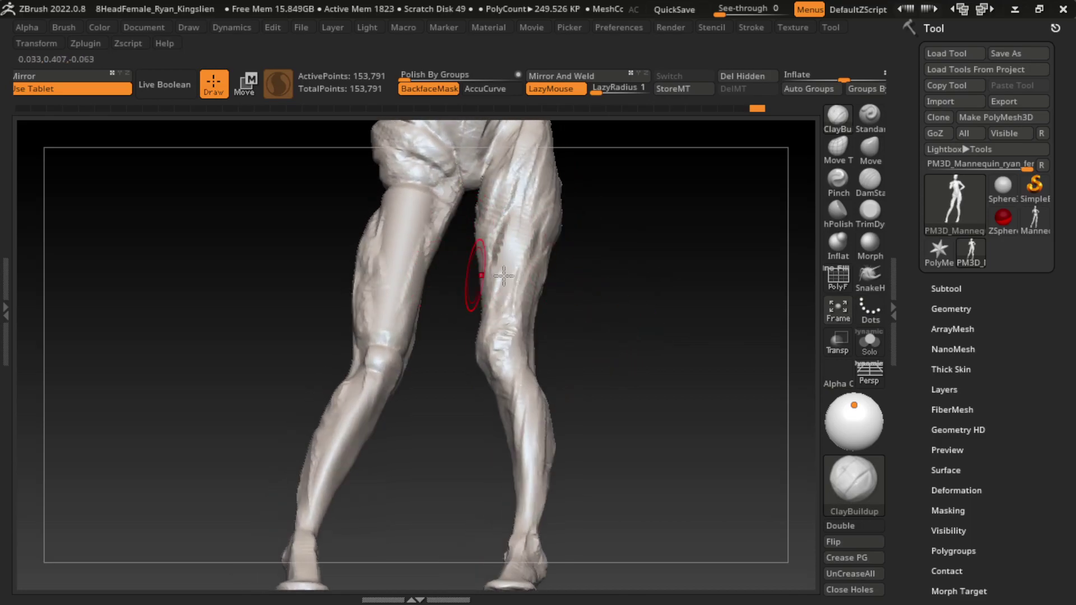
mouse_move(603, 313)
mouse_down()
mouse_move(560, 298)
mouse_move(649, 247)
mouse_up()
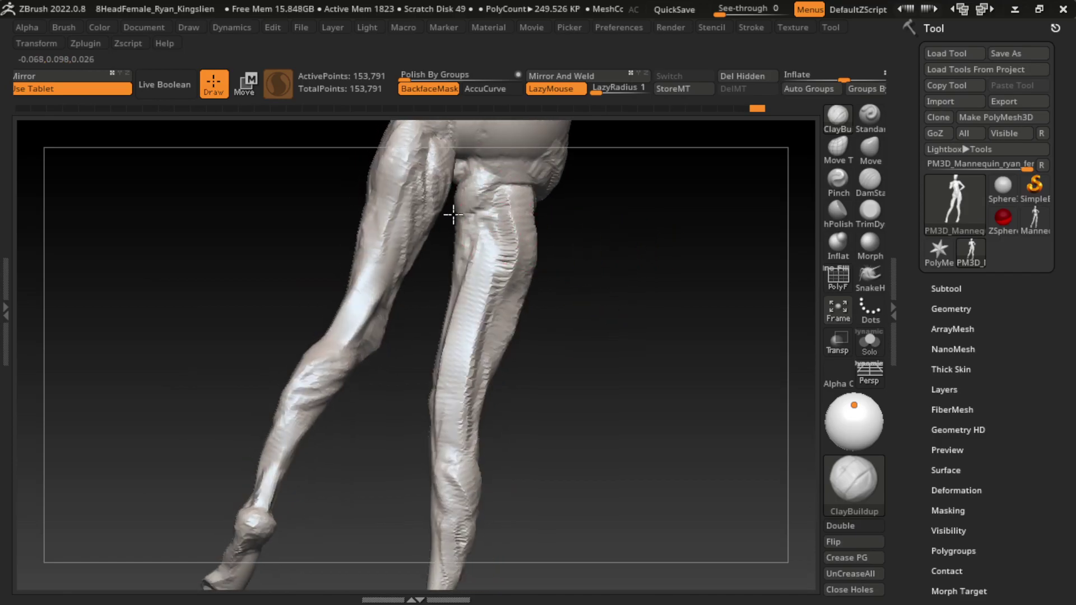
shift+drag(547, 303, 734, 312)
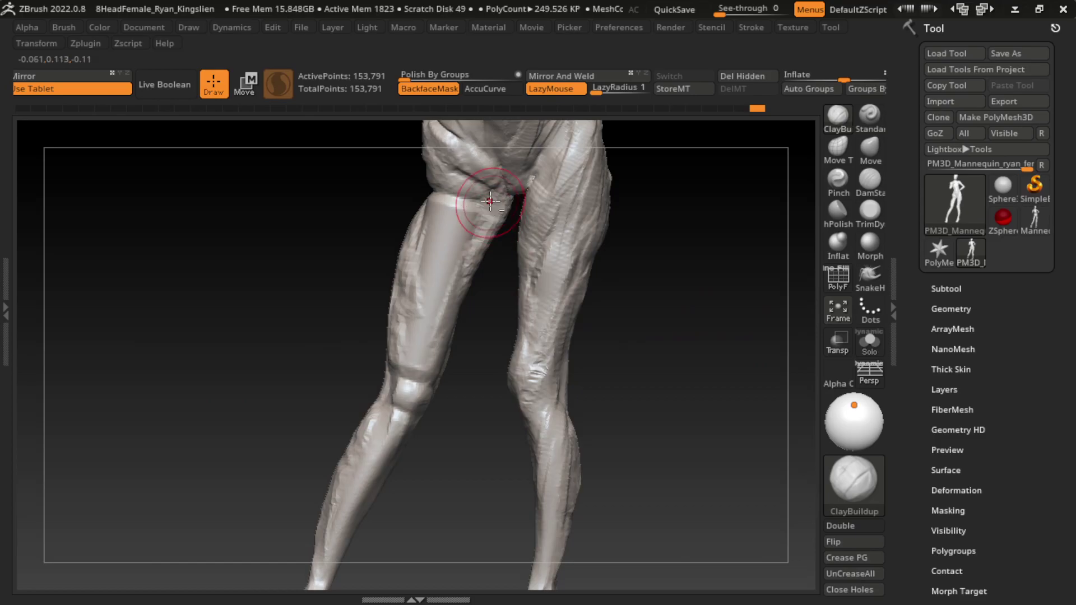
mouse_move(481, 231)
mouse_down()
mouse_move(456, 317)
mouse_move(428, 308)
mouse_move(426, 224)
mouse_move(410, 333)
mouse_move(413, 252)
mouse_move(398, 294)
mouse_up()
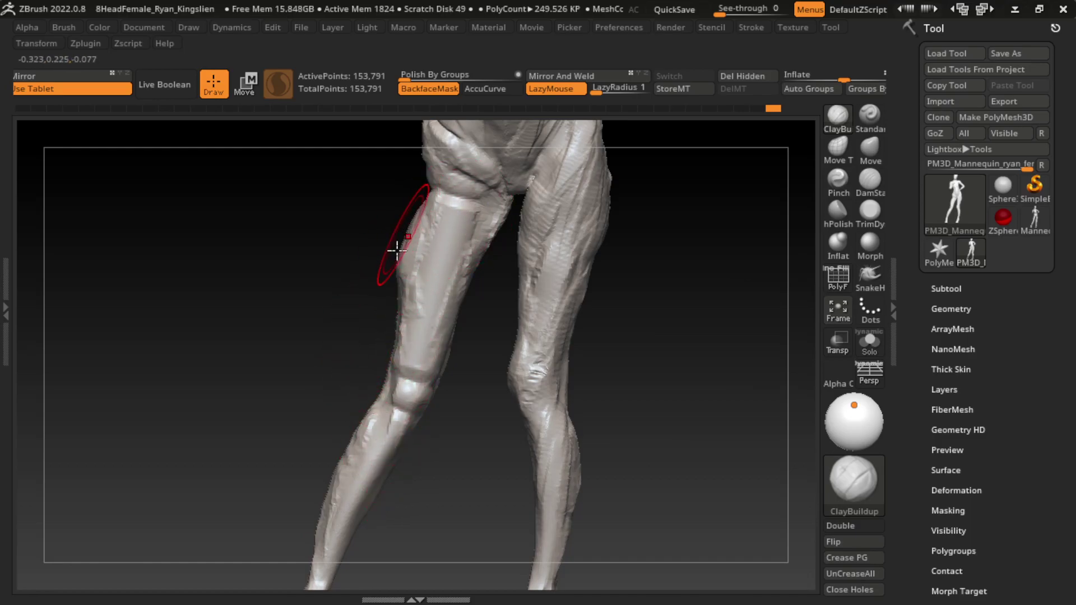
- Build up a long ClayBuildup muscle band down the front and upper right thigh
mouse_move(391, 252)
alt+mouse_down()
mouse_move(401, 298)
mouse_move(375, 245)
mouse_move(413, 203)
alt+mouse_up()
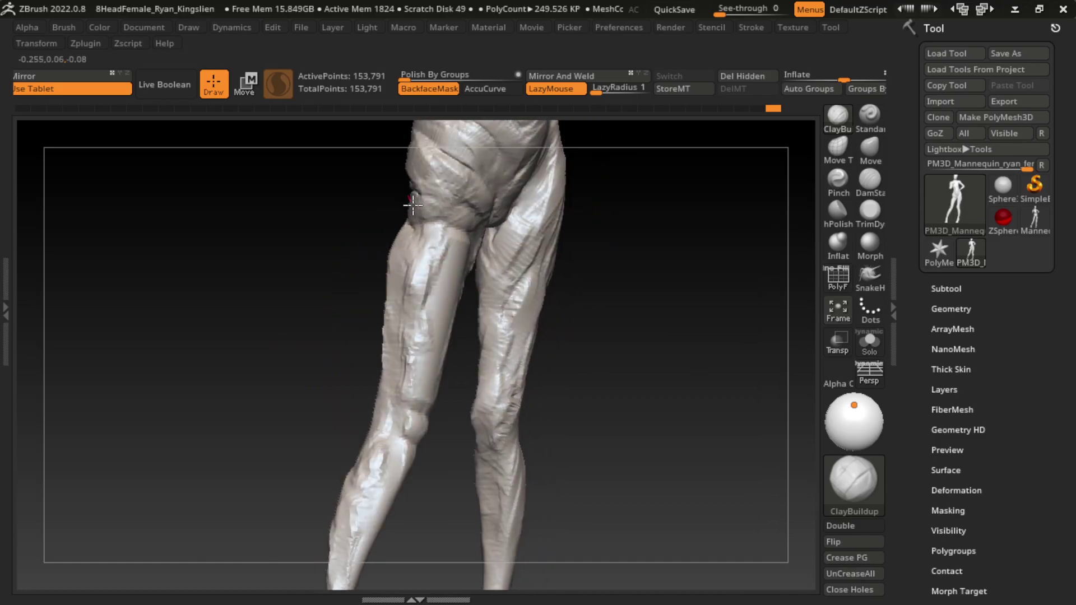
mouse_move(629, 342)
mouse_down()
mouse_move(288, 360)
mouse_move(409, 288)
mouse_move(543, 255)
mouse_up()
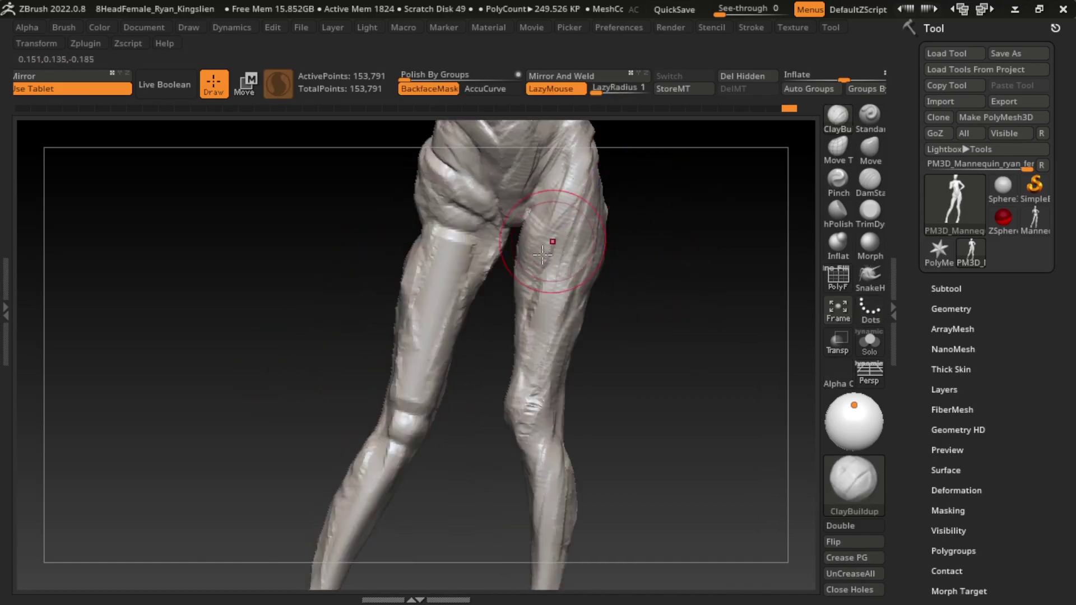
drag(356, 276, 408, 274)
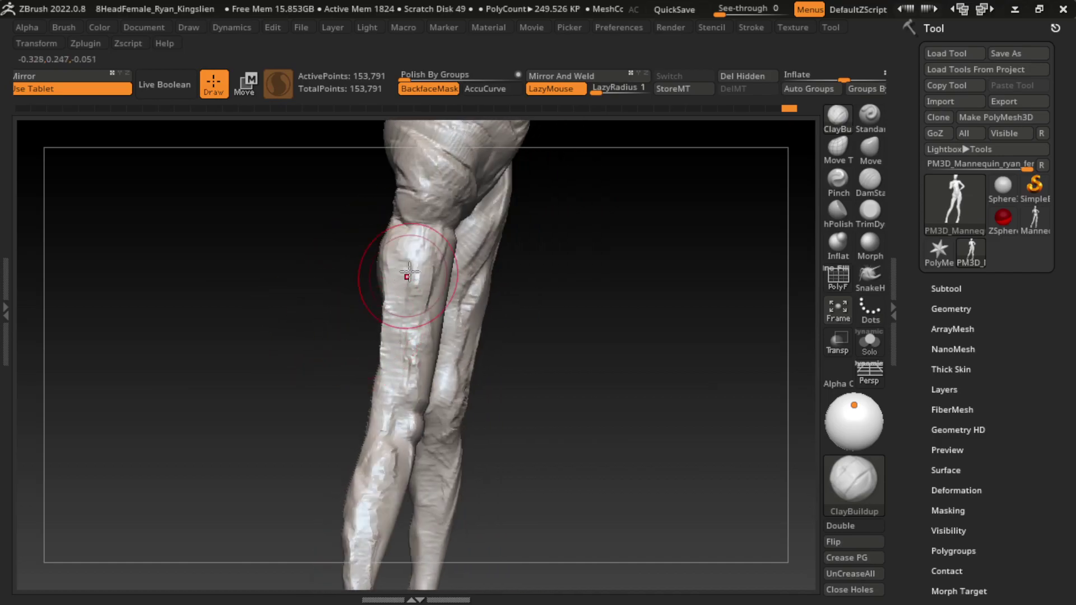
mouse_move(336, 208)
mouse_down()
mouse_move(457, 312)
mouse_move(457, 290)
mouse_up()
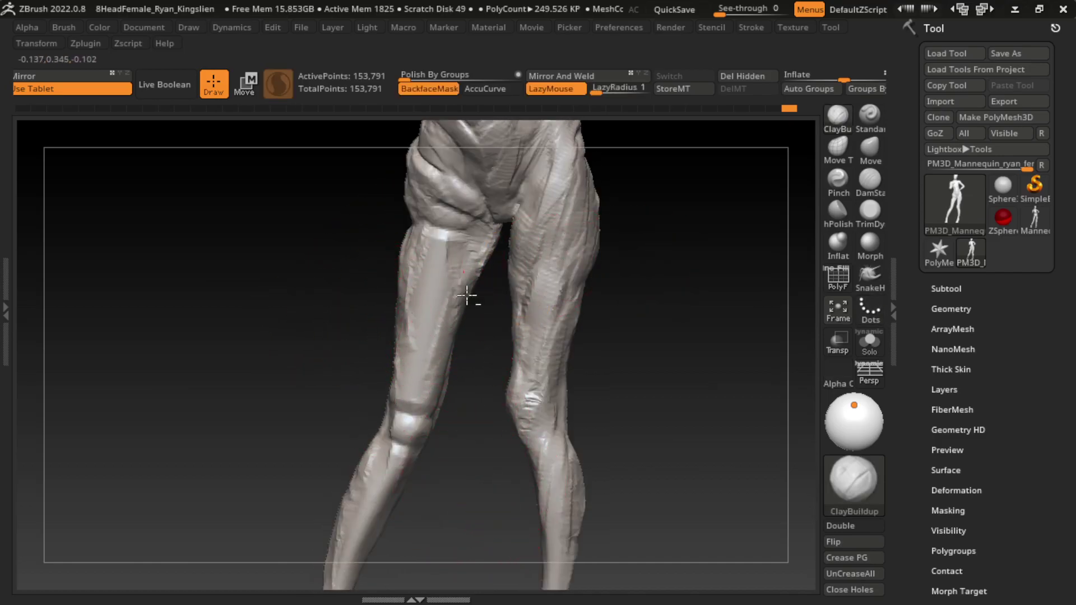
mouse_move(415, 241)
mouse_down()
mouse_move(426, 303)
mouse_move(409, 385)
mouse_move(415, 314)
mouse_move(421, 429)
mouse_up()
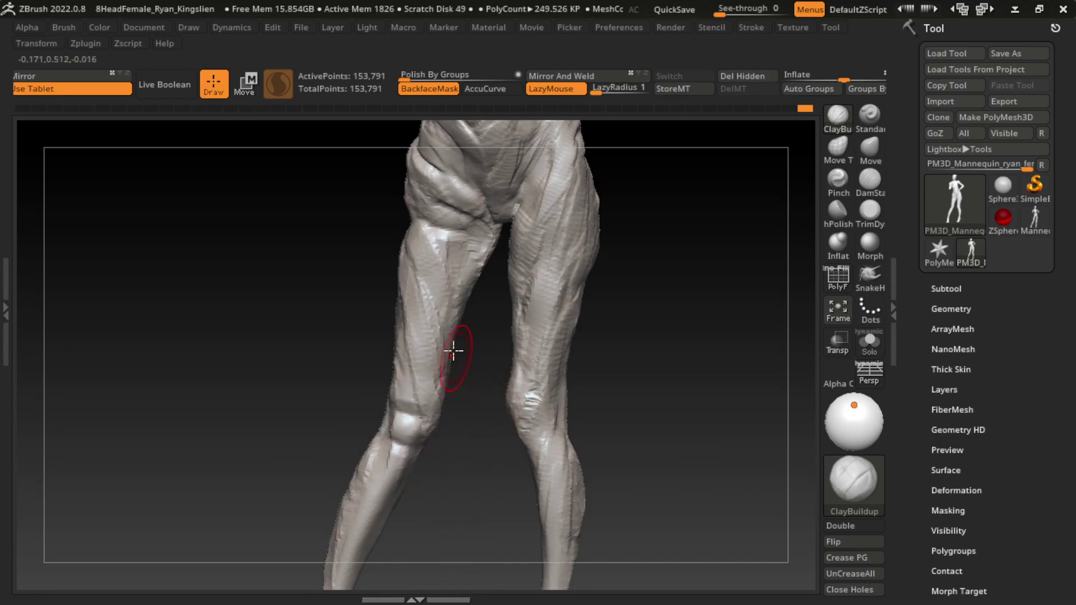
drag(453, 352, 451, 277)
drag(440, 241, 448, 250)
- Add clay strokes on the inner upper thigh toward the crotch
drag(611, 314, 639, 326)
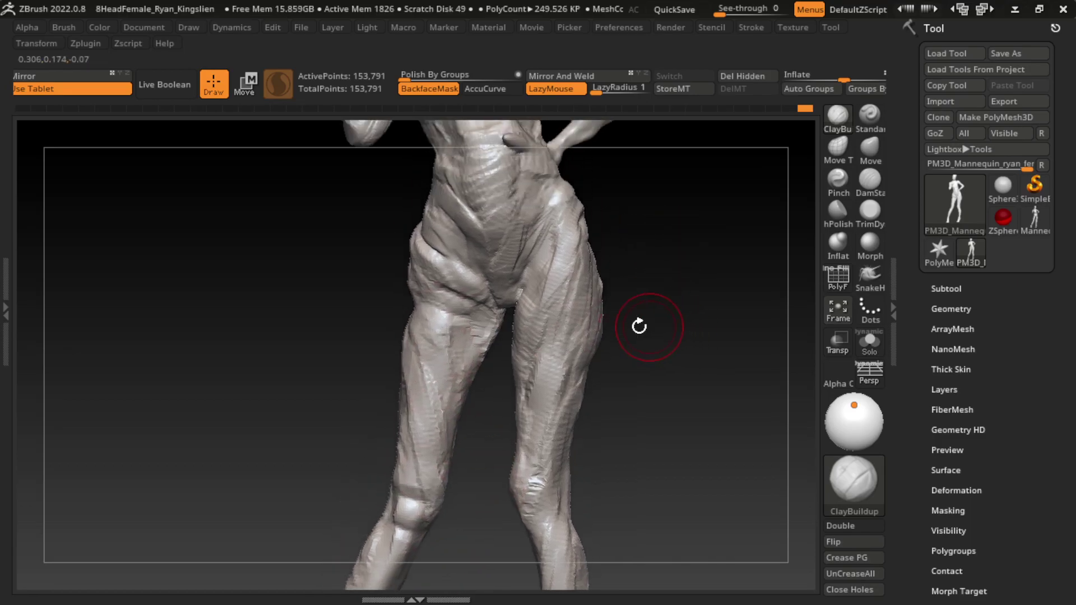
mouse_move(485, 366)
mouse_down()
mouse_move(457, 280)
mouse_move(472, 307)
mouse_move(457, 324)
mouse_up()
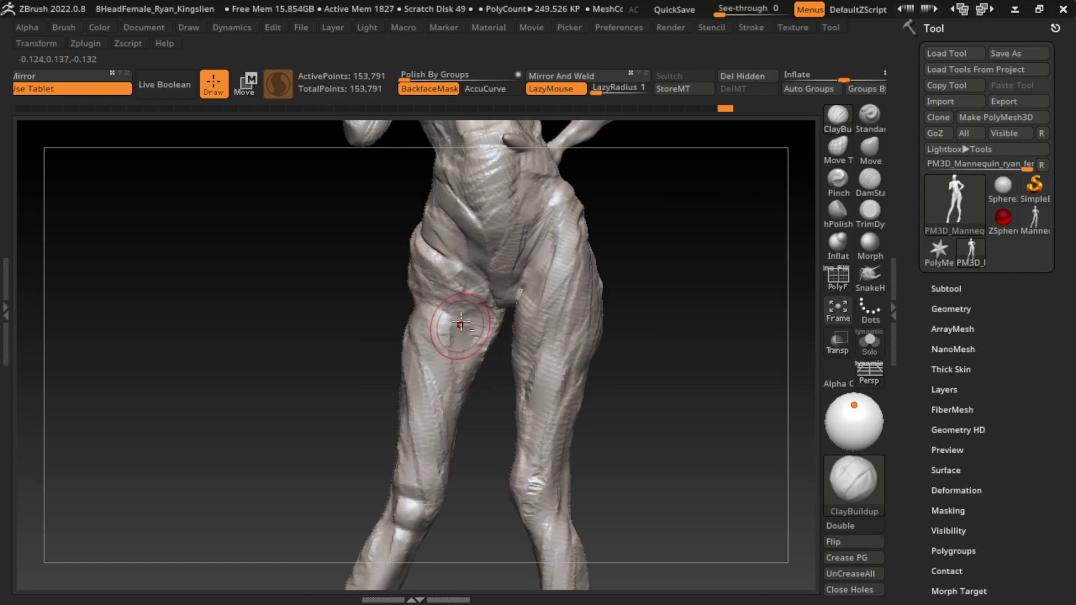
key(f)
mouse_move(597, 357)
mouse_down()
mouse_move(562, 368)
mouse_move(565, 379)
mouse_move(644, 312)
mouse_move(651, 328)
mouse_up()
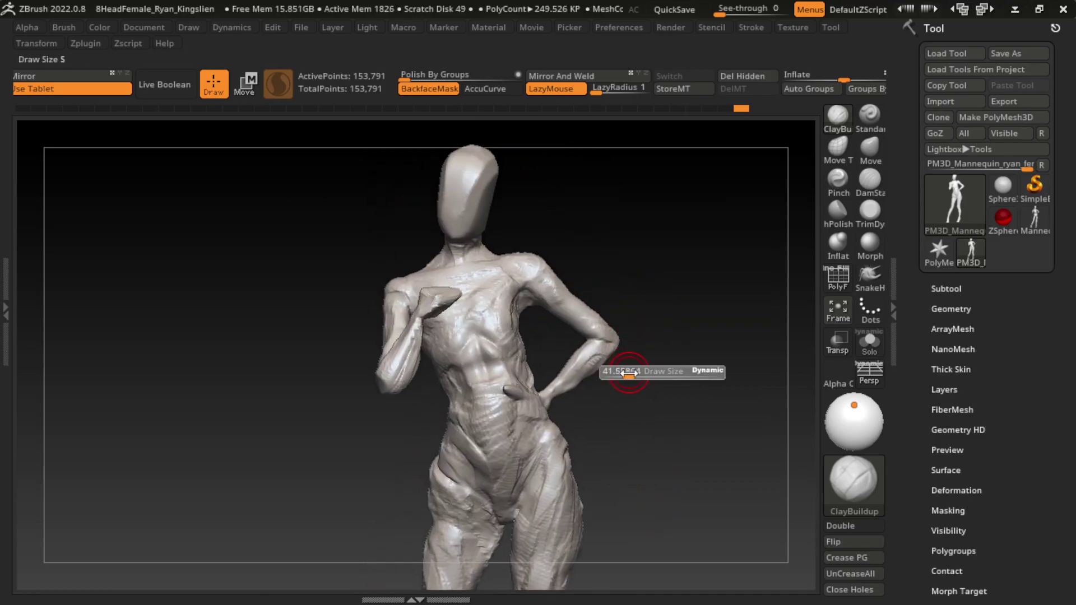
alt+drag(630, 373, 654, 377)
- Select the ClayBuildup brush (B, C, B) and build up clay on the waist and hip
key(shift)
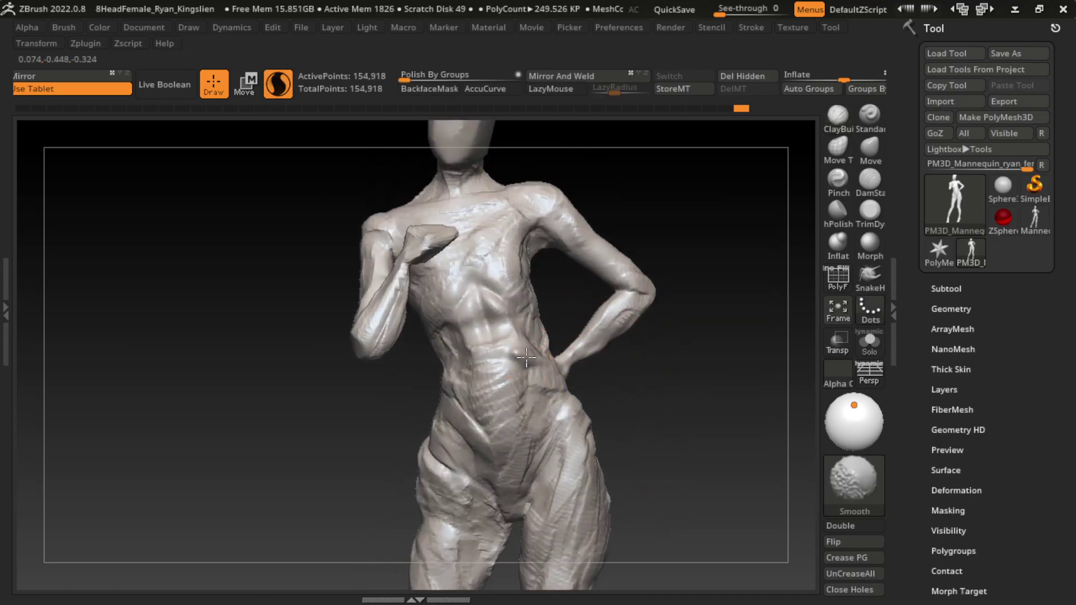
key(b)
key(c)
key(b)
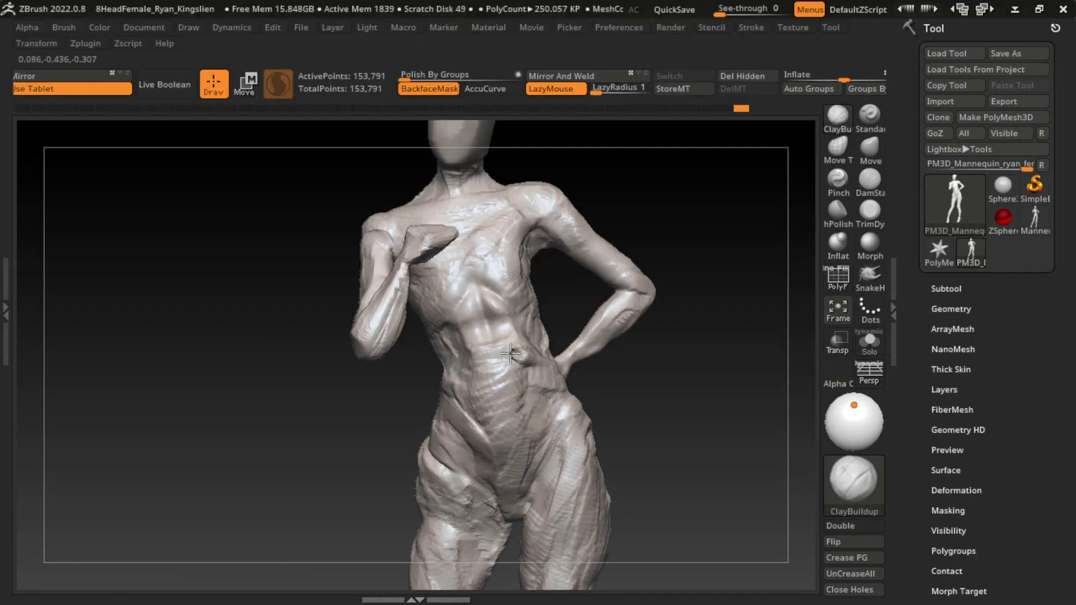
key(shift)
drag(532, 376, 566, 407)
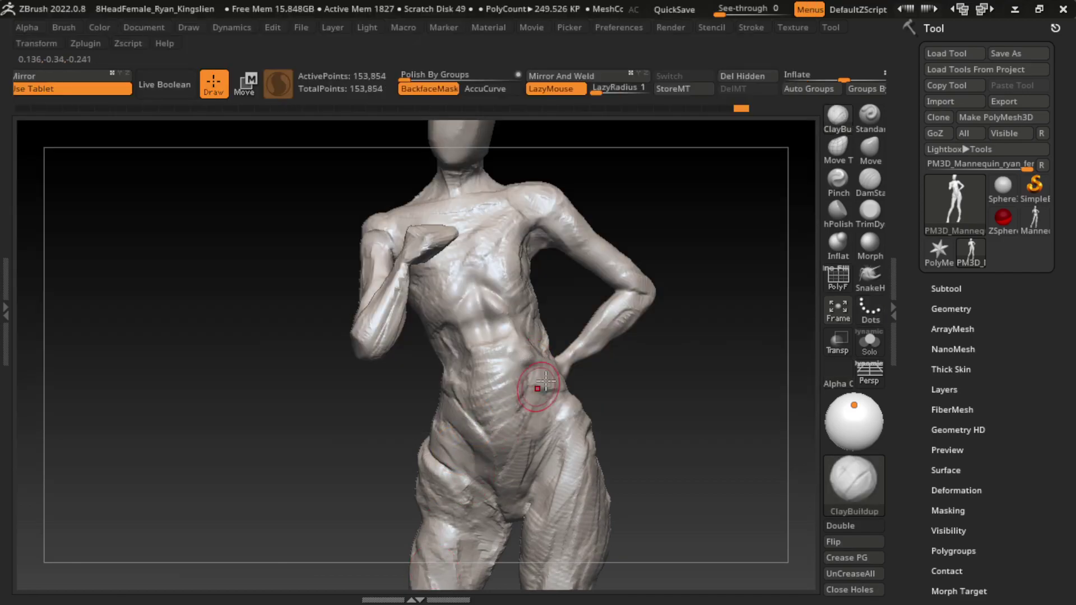
- Orbit the figure around the torso and hip to check the sculpted forms
drag(650, 396, 619, 374)
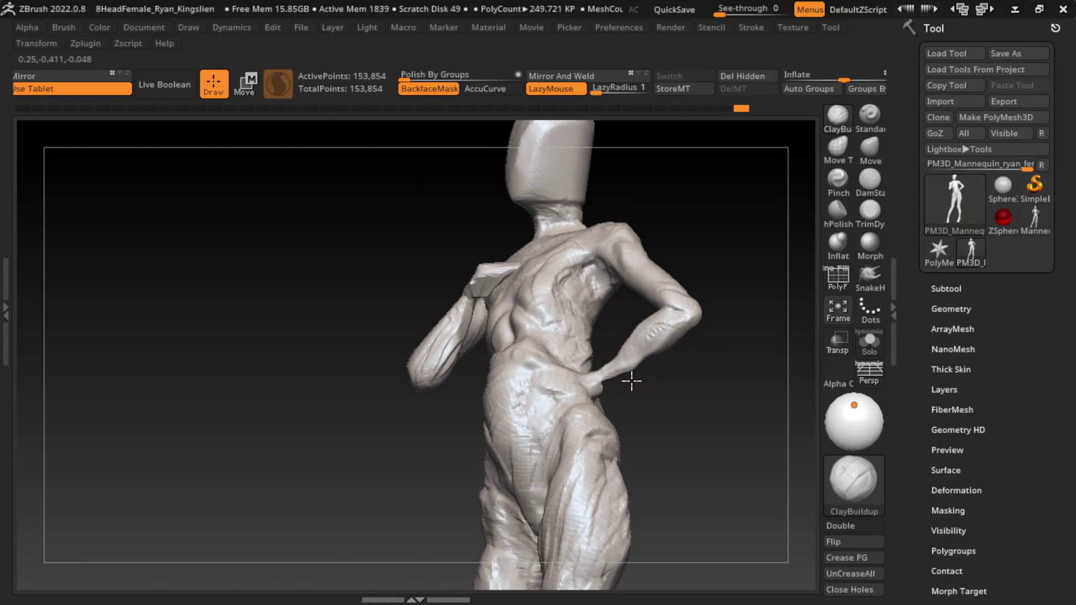
drag(691, 428, 609, 405)
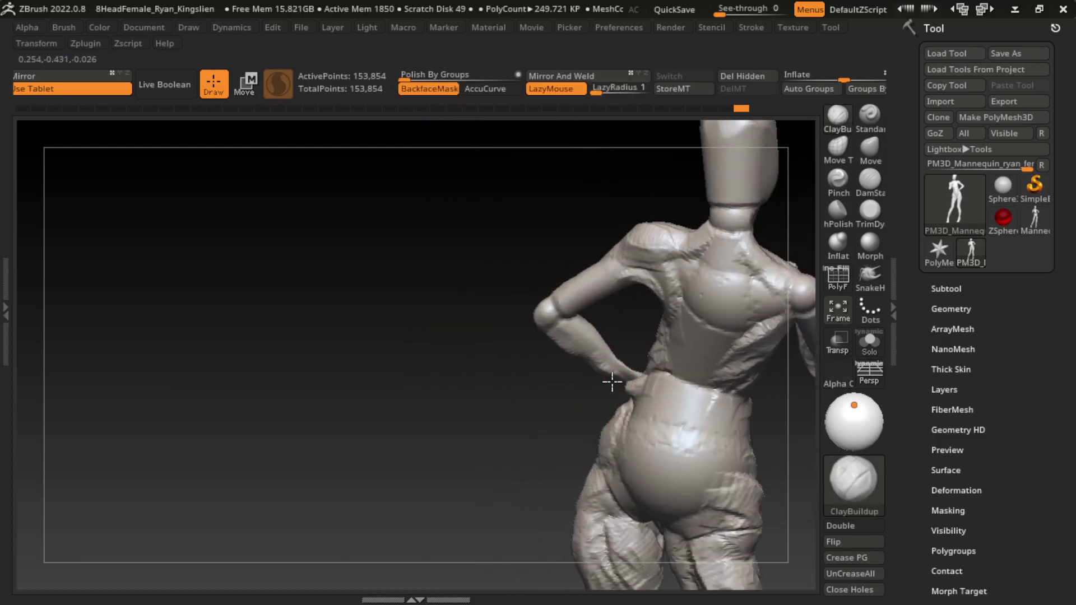
mouse_move(527, 389)
mouse_down()
mouse_move(643, 406)
mouse_move(614, 386)
mouse_move(631, 420)
mouse_up()
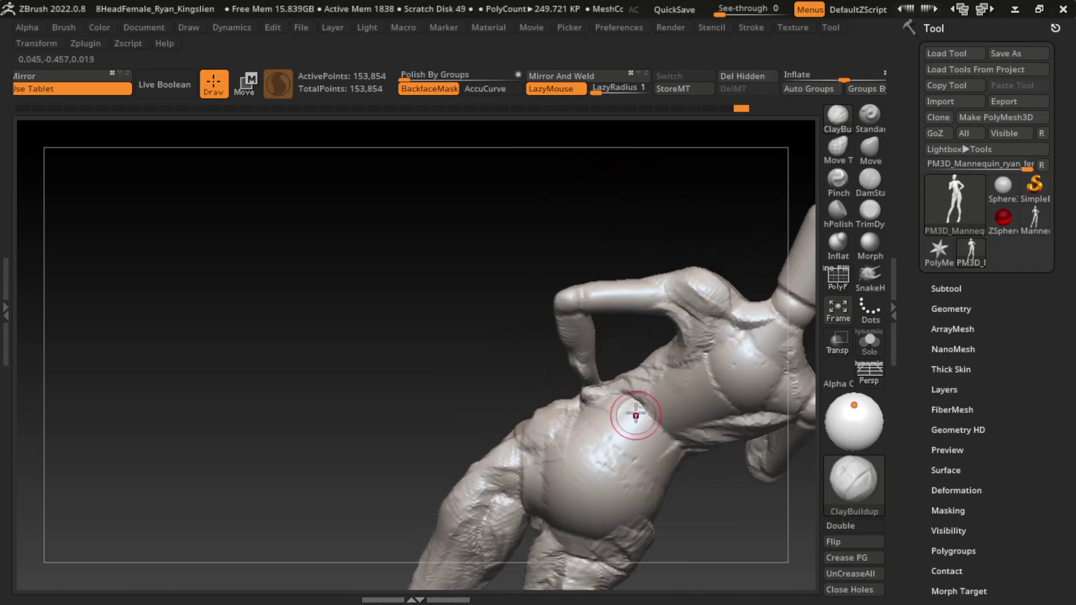
drag(572, 387, 686, 438)
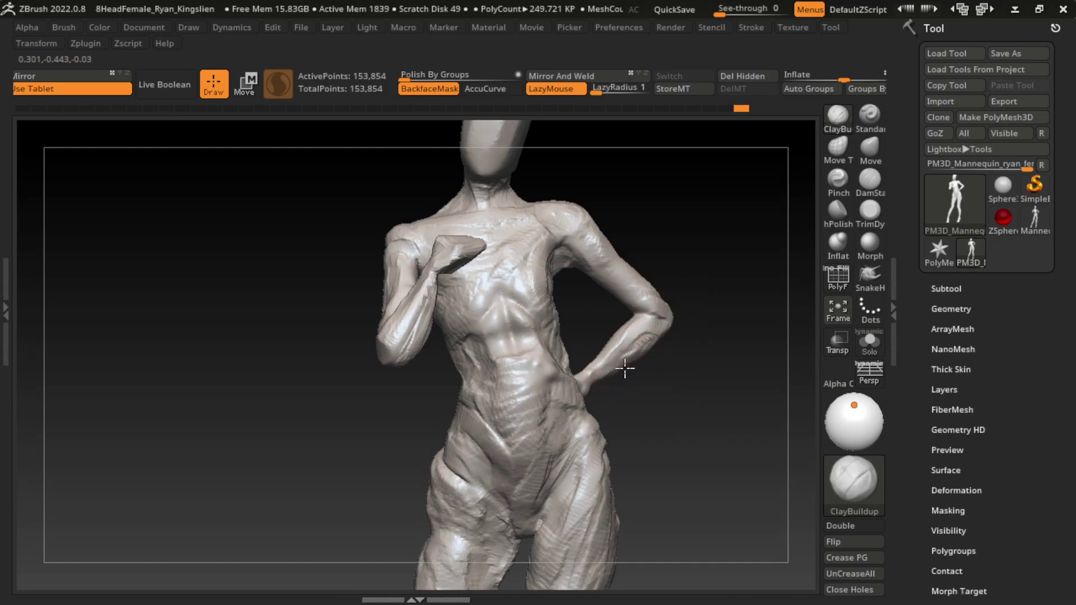
mouse_move(625, 369)
mouse_down()
mouse_move(632, 391)
mouse_move(634, 370)
mouse_up()
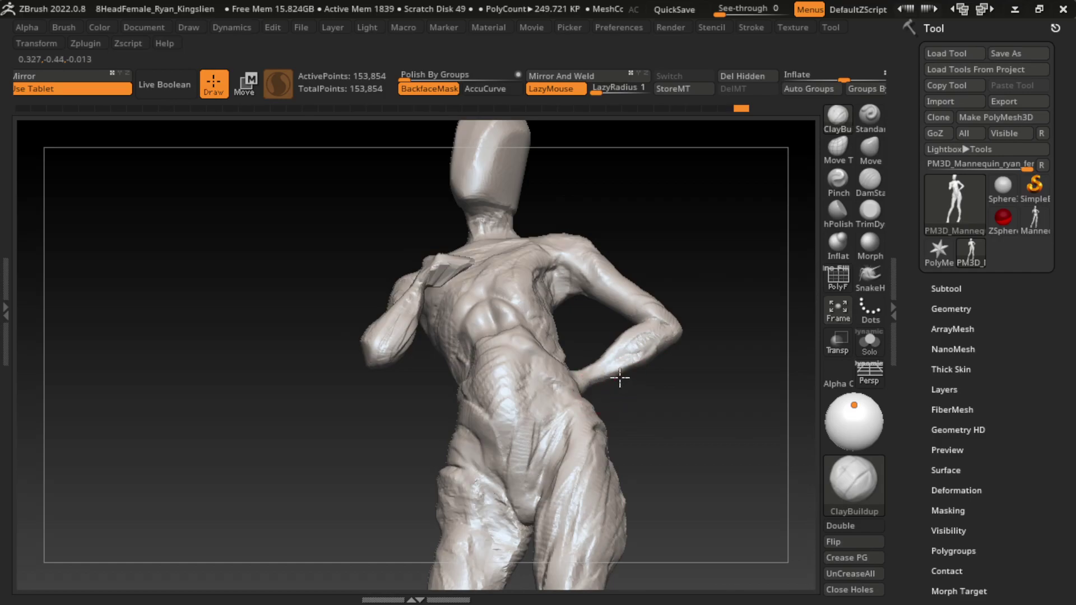
drag(697, 346, 656, 359)
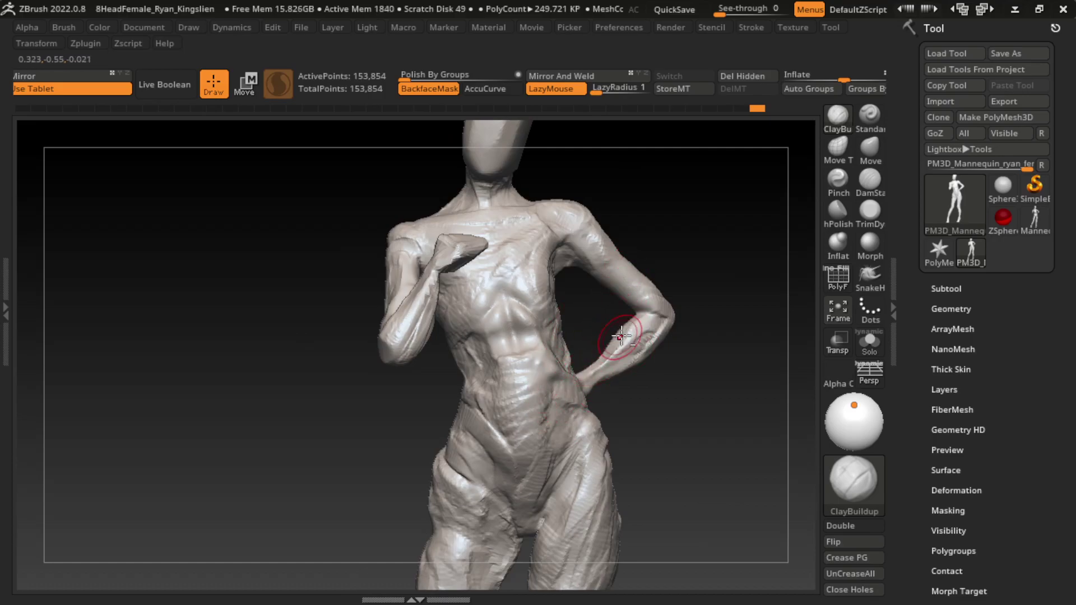
drag(683, 415, 655, 433)
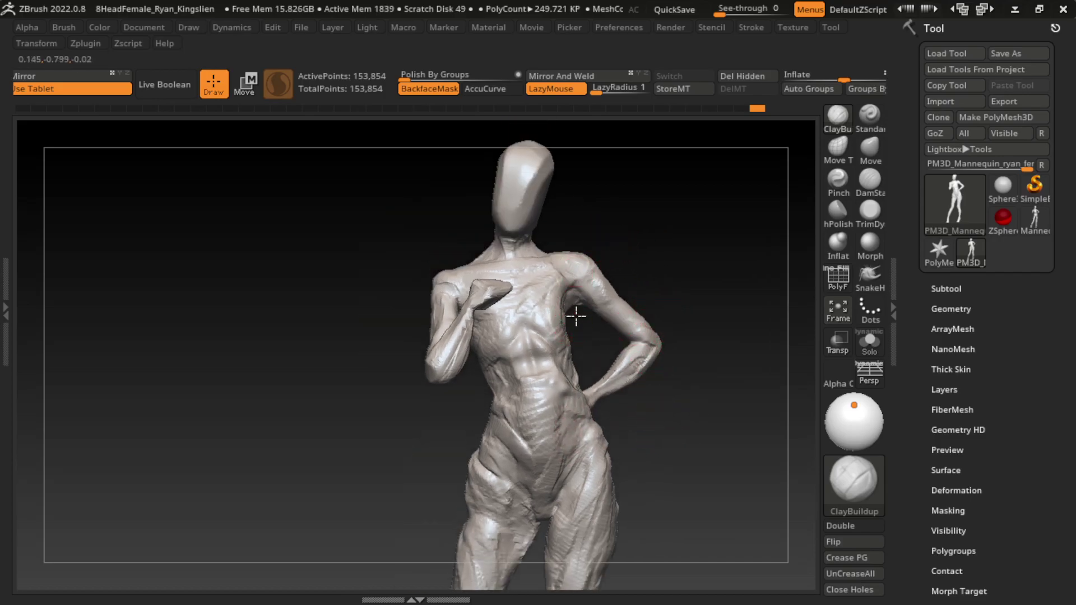
drag(615, 270, 698, 318)
- Push the face shape with Move, flatten the neck and chin with TrimDynamic, then reselect ClayBuildup
click(870, 148)
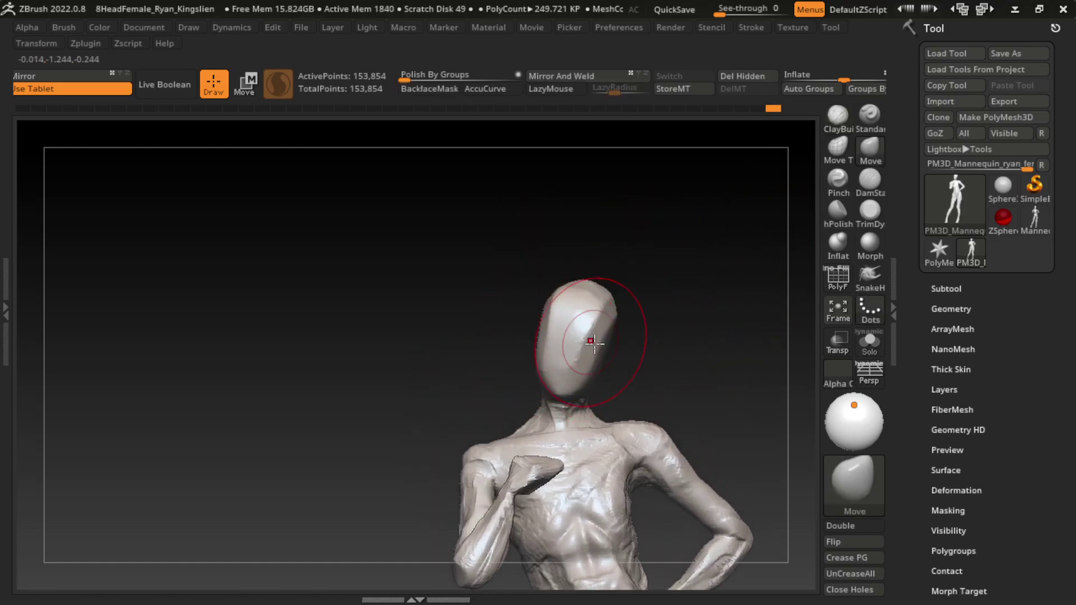
drag(591, 341, 596, 359)
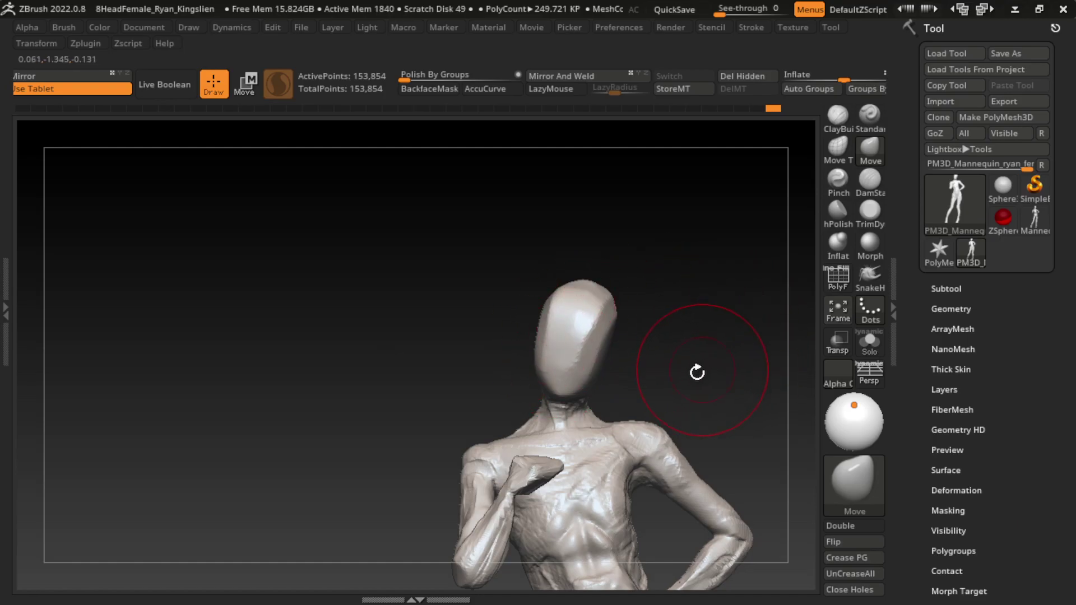
click(870, 212)
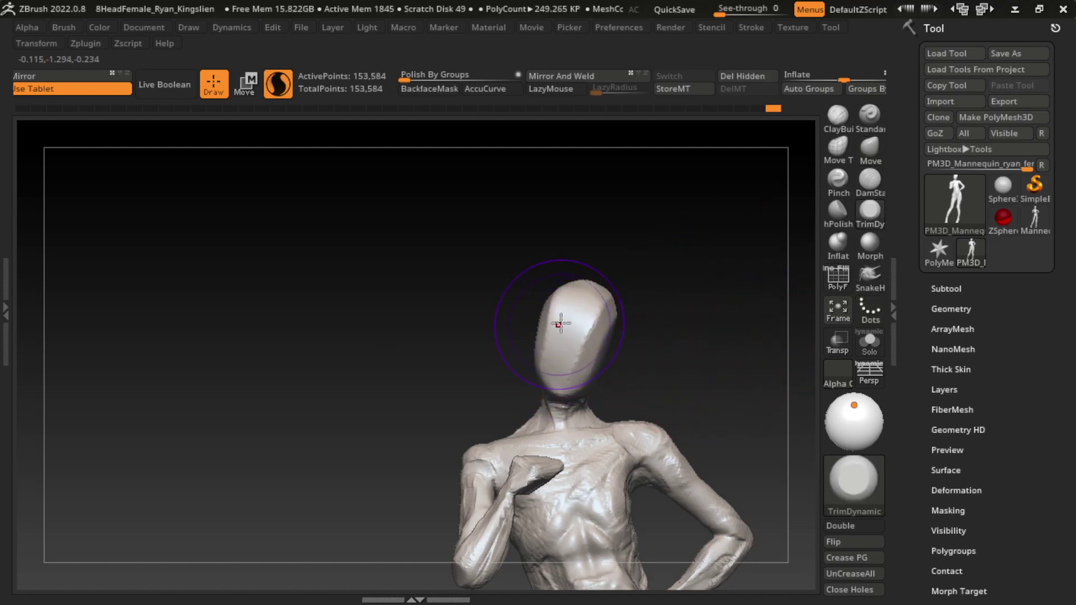
drag(561, 324, 564, 410)
key(s)
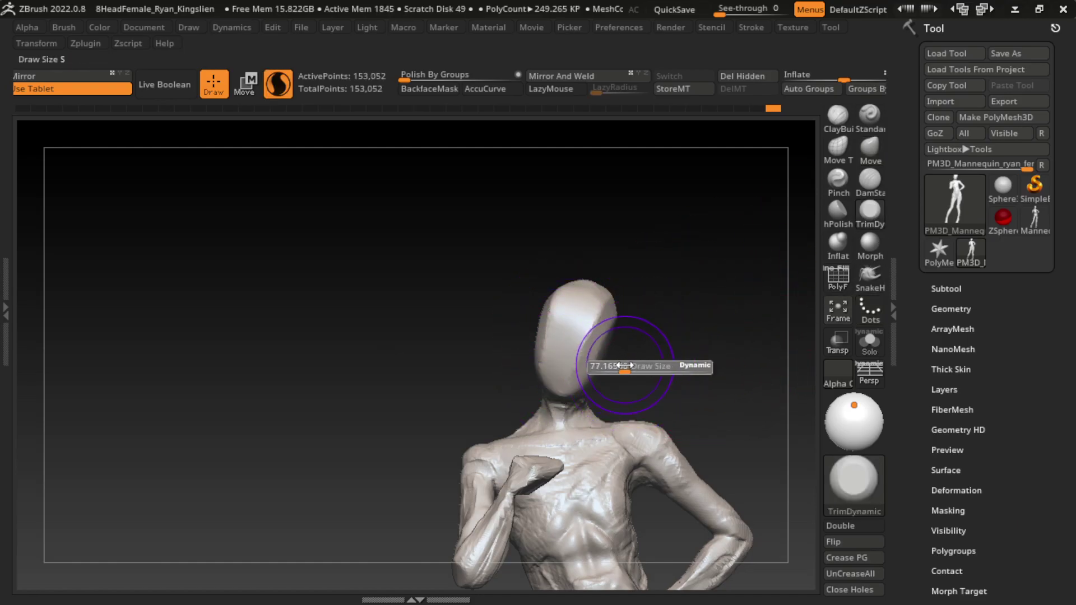
drag(578, 359, 571, 391)
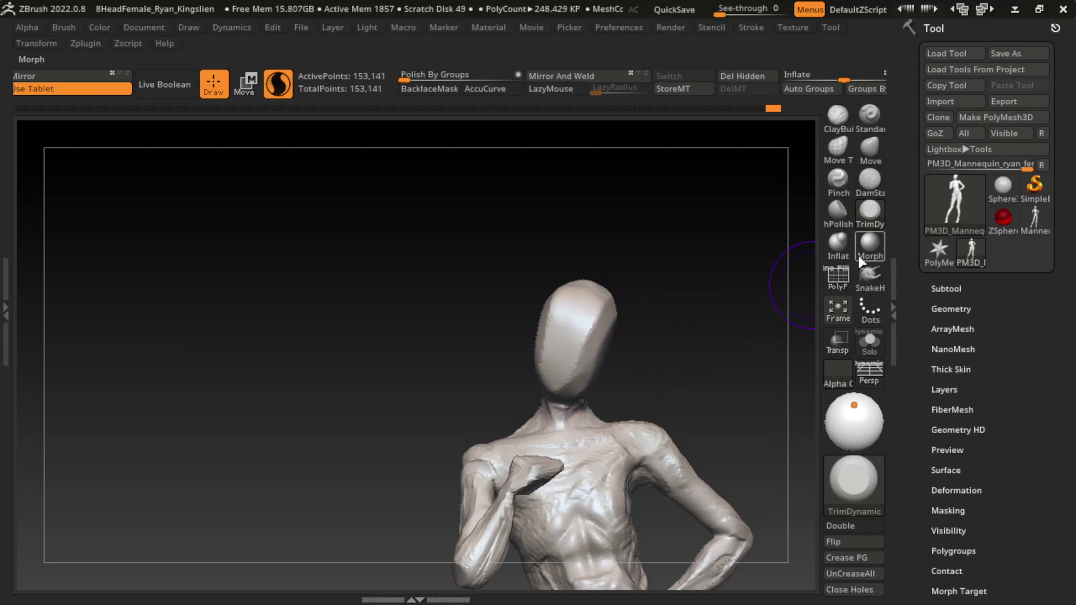
click(869, 150)
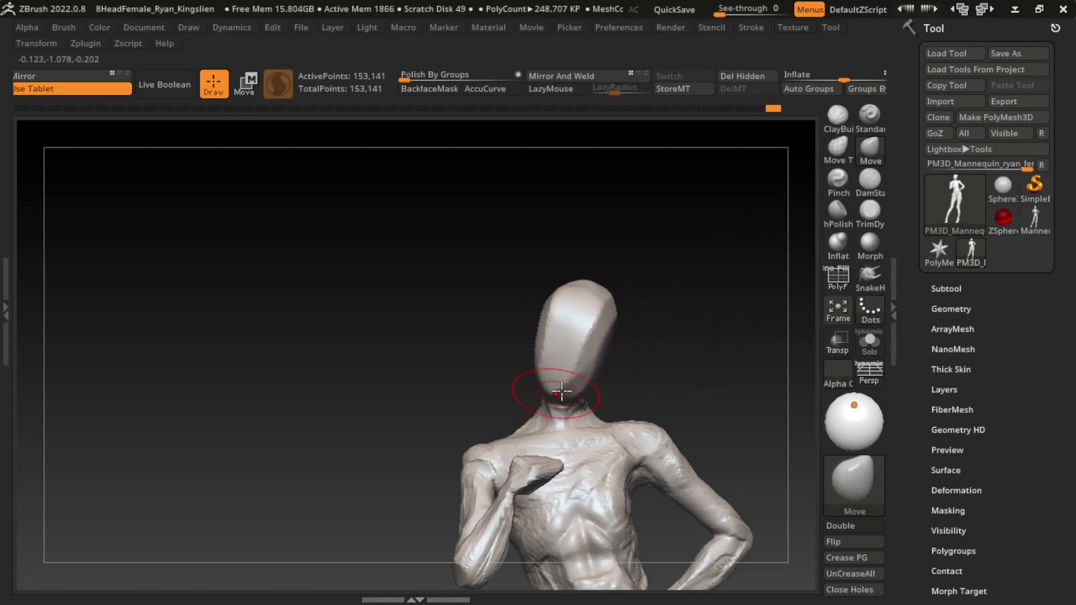
click(838, 115)
mouse_move(686, 358)
mouse_down()
mouse_move(631, 375)
mouse_move(728, 360)
mouse_move(675, 379)
mouse_move(709, 377)
mouse_up()
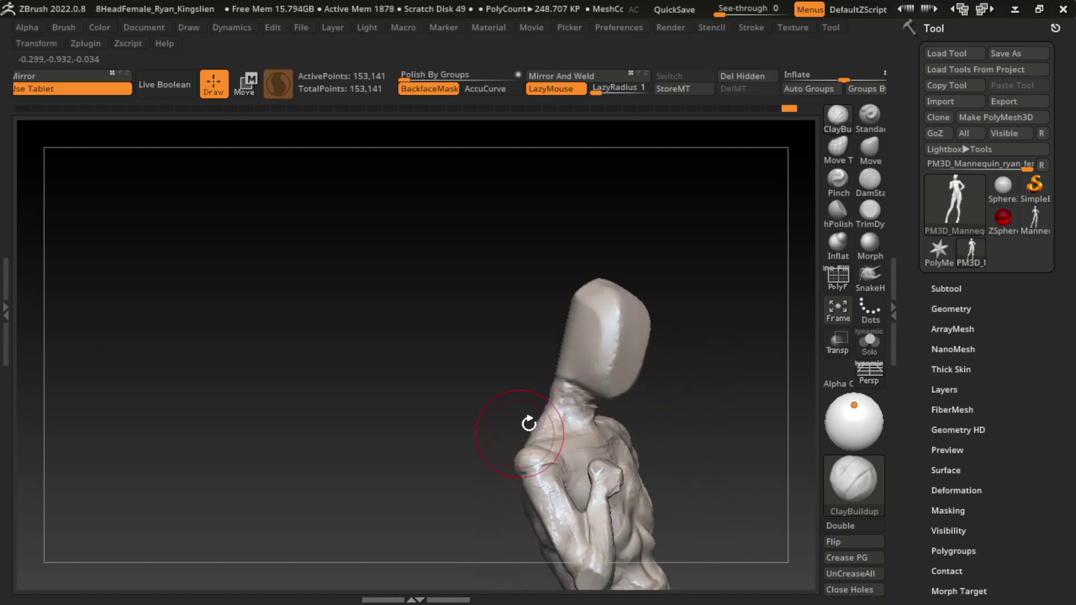
- Build up a rounded breast on the chest, then isolate the forearm polygroup with Ctrl+Shift-click
drag(533, 428, 686, 288)
key(shift)
mouse_move(666, 423)
mouse_down()
mouse_move(675, 368)
mouse_move(752, 384)
mouse_move(733, 368)
mouse_up()
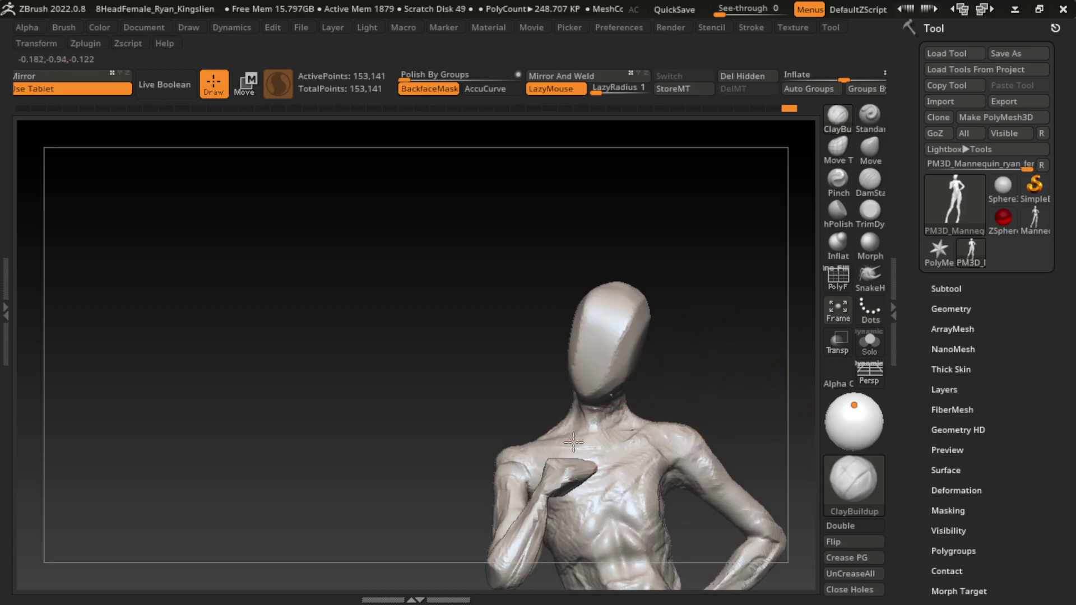
mouse_move(714, 384)
alt+mouse_down()
mouse_move(663, 346)
mouse_move(667, 336)
mouse_move(687, 368)
mouse_move(634, 385)
alt+mouse_up()
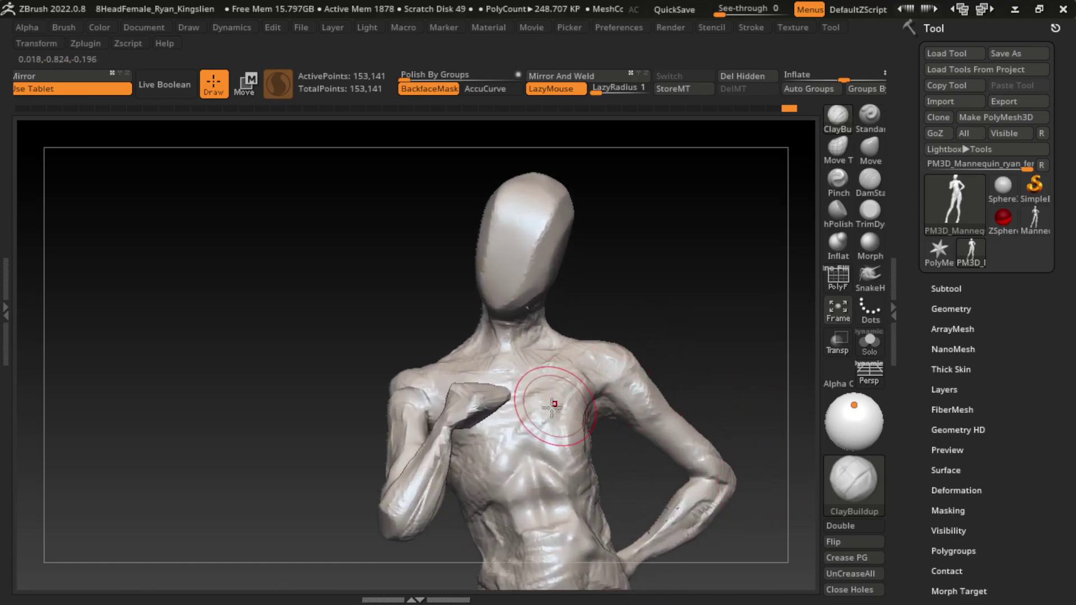
mouse_move(572, 396)
mouse_down()
mouse_move(541, 418)
mouse_move(563, 429)
mouse_move(582, 411)
mouse_up()
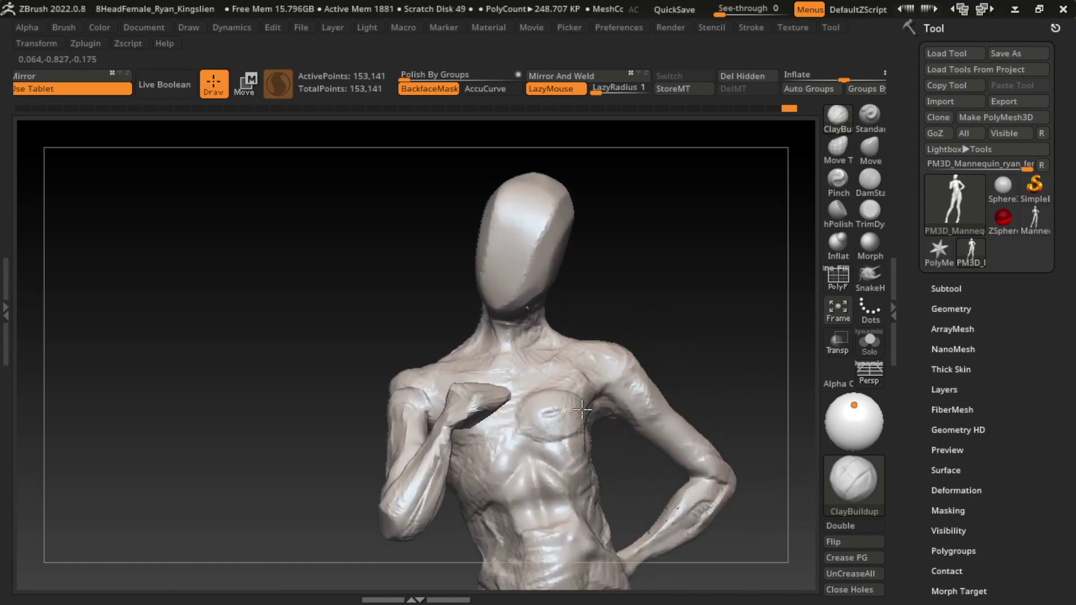
ctrl+shift+click(423, 455)
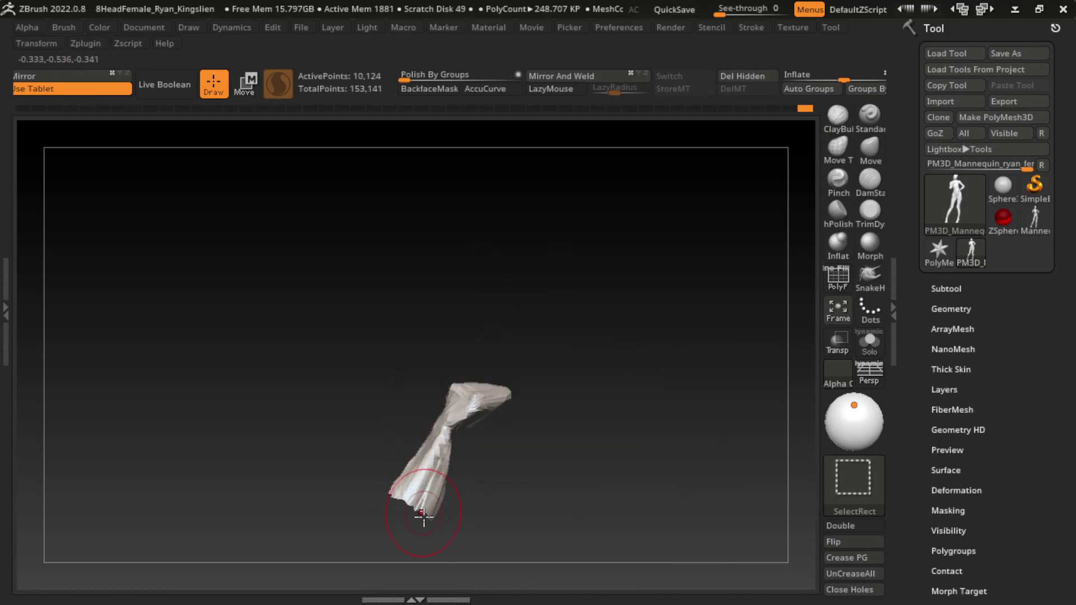
- Unhide the figure and build up the breasts and upper chest, redoing one stroke on the right side
ctrl+shift+click(460, 429)
mouse_move(457, 430)
mouse_down()
mouse_move(487, 440)
mouse_move(463, 429)
mouse_move(457, 453)
mouse_move(493, 446)
mouse_move(436, 432)
mouse_move(511, 295)
mouse_up()
drag(578, 415, 564, 384)
drag(583, 438, 561, 378)
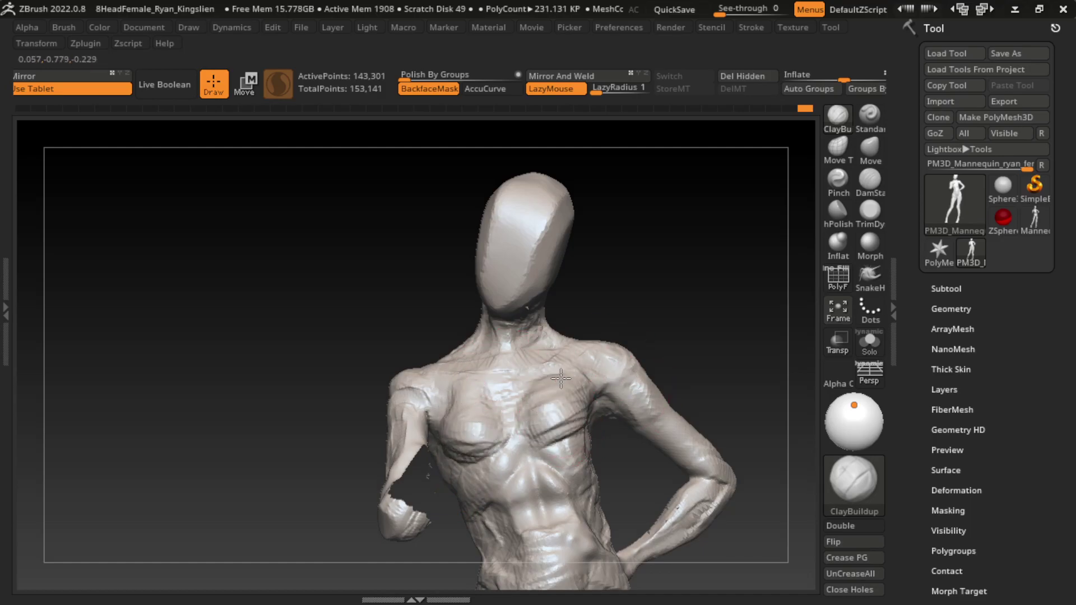
mouse_move(627, 328)
mouse_down()
mouse_move(737, 298)
mouse_move(615, 386)
mouse_move(568, 389)
mouse_up()
key(ctrl+z)
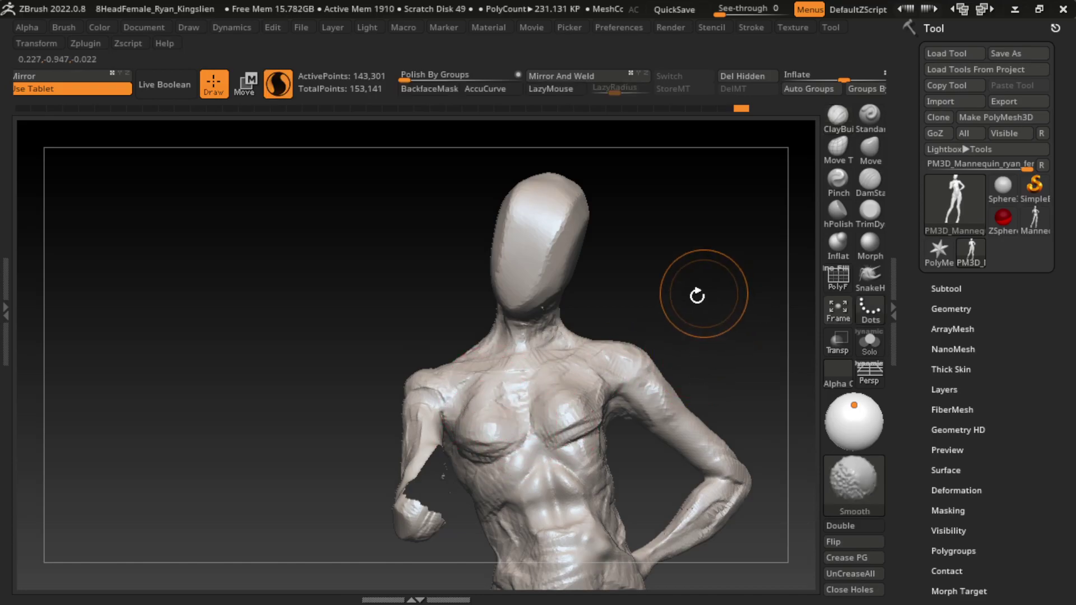
drag(590, 414, 599, 431)
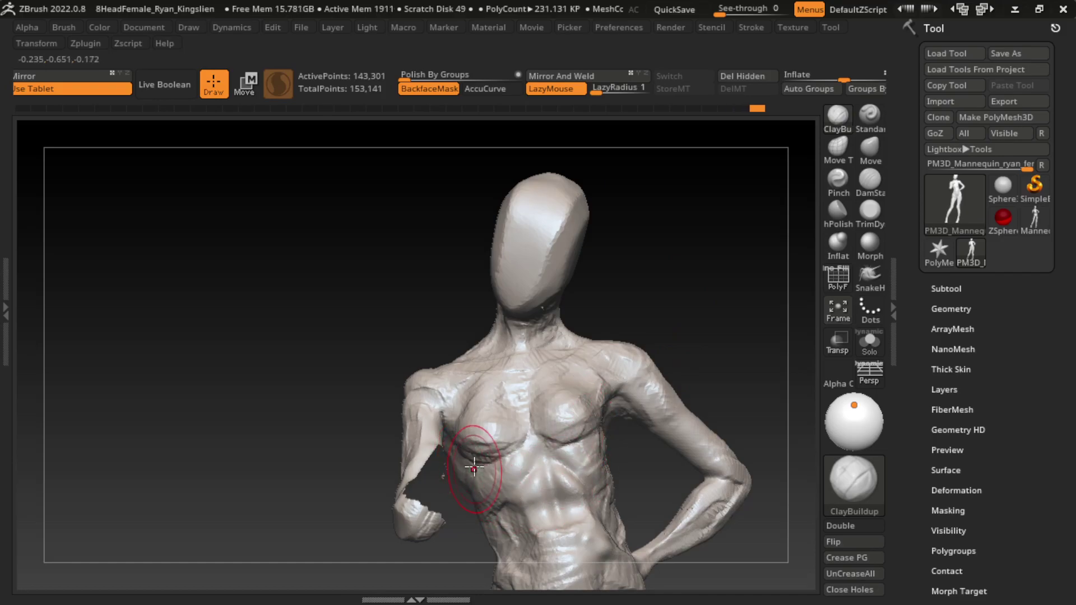
- Unhide the arm, shrink the brush, and carve diagonal creases across the right ribs
ctrl+shift+click(732, 339)
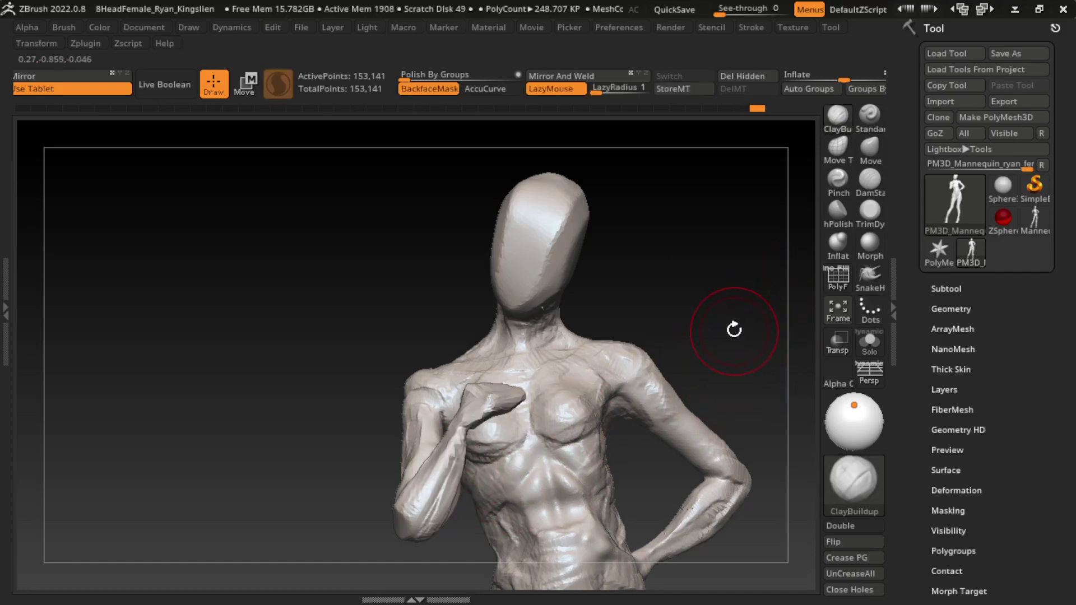
key(s)
drag(713, 352, 656, 361)
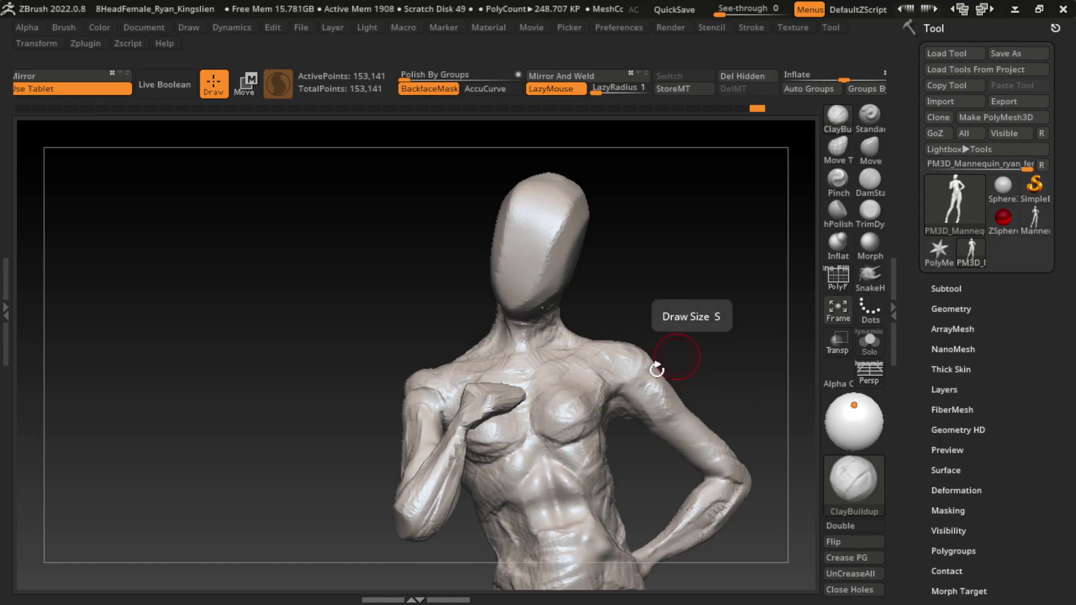
mouse_move(502, 479)
mouse_down()
mouse_move(515, 481)
mouse_move(492, 520)
mouse_up()
drag(513, 467, 477, 529)
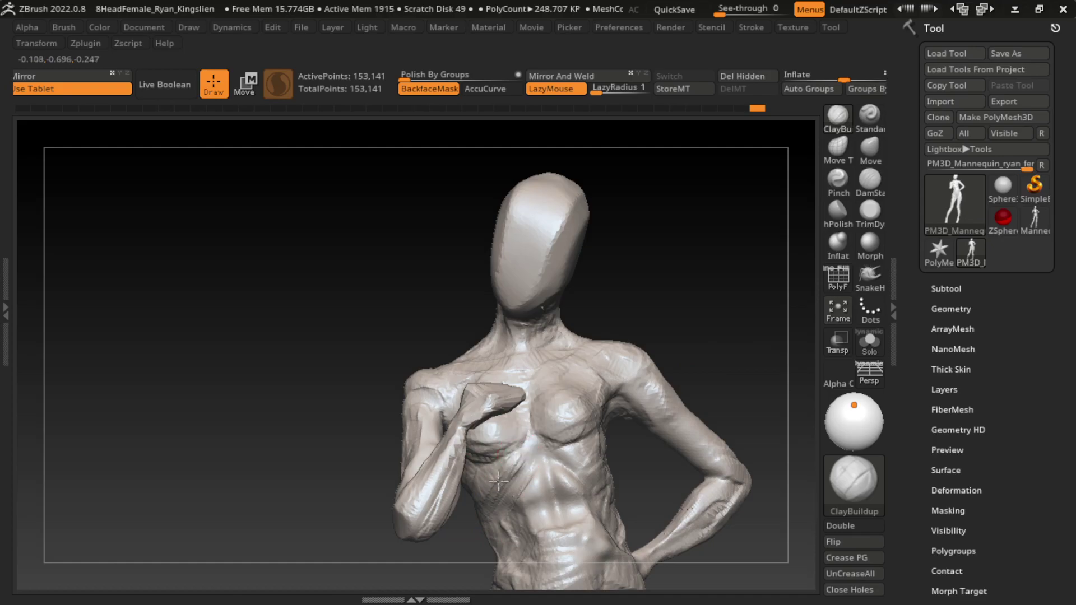
drag(521, 449, 459, 531)
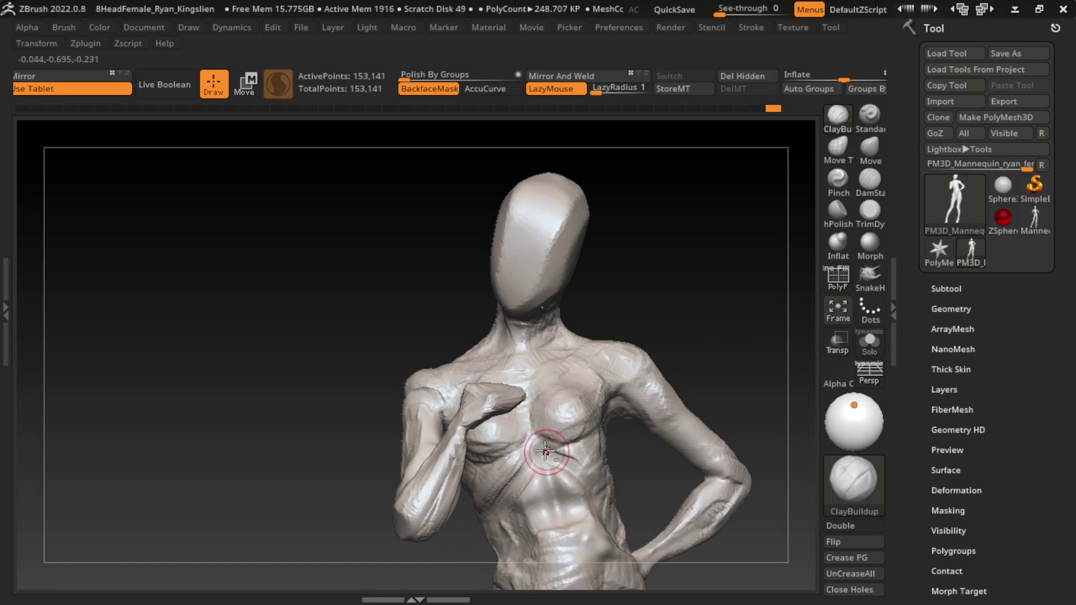
- Carve creases from under the breast toward the waist and build up the upper abdomen
drag(544, 455, 602, 483)
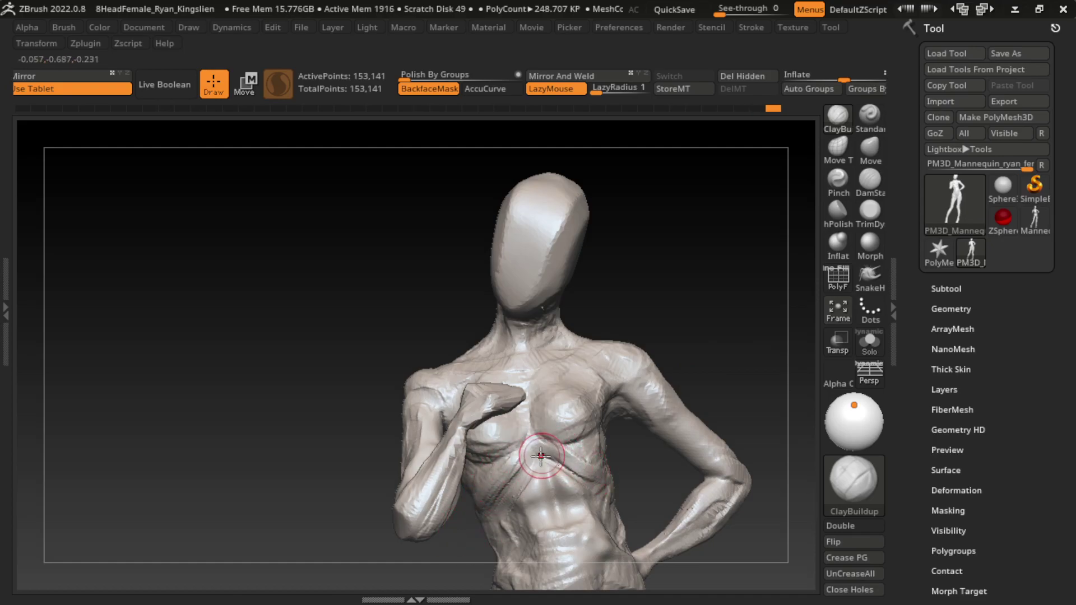
right_drag(560, 446, 629, 470)
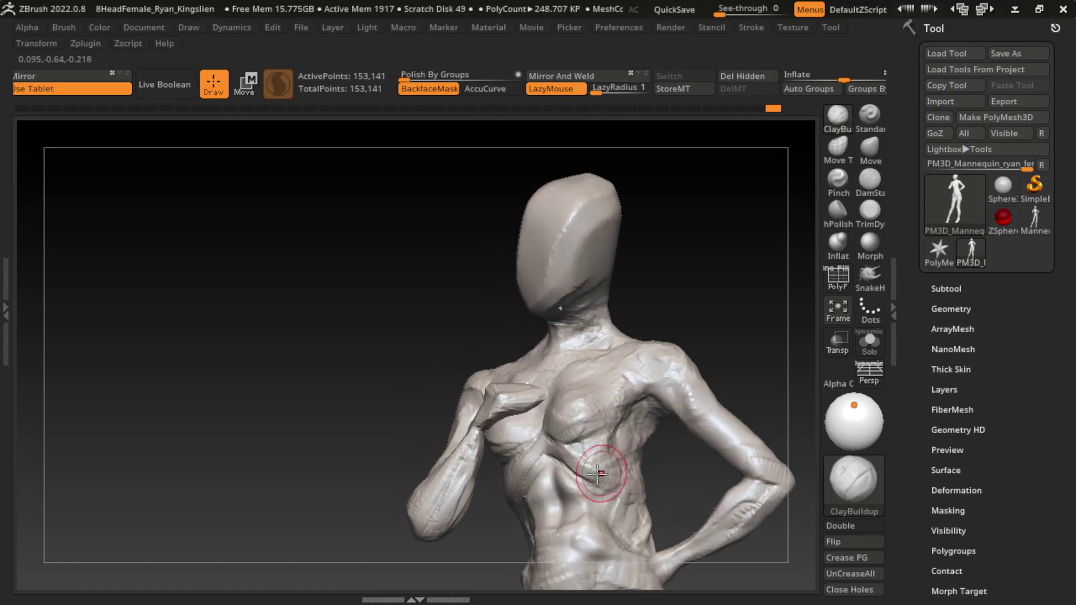
drag(560, 446, 627, 487)
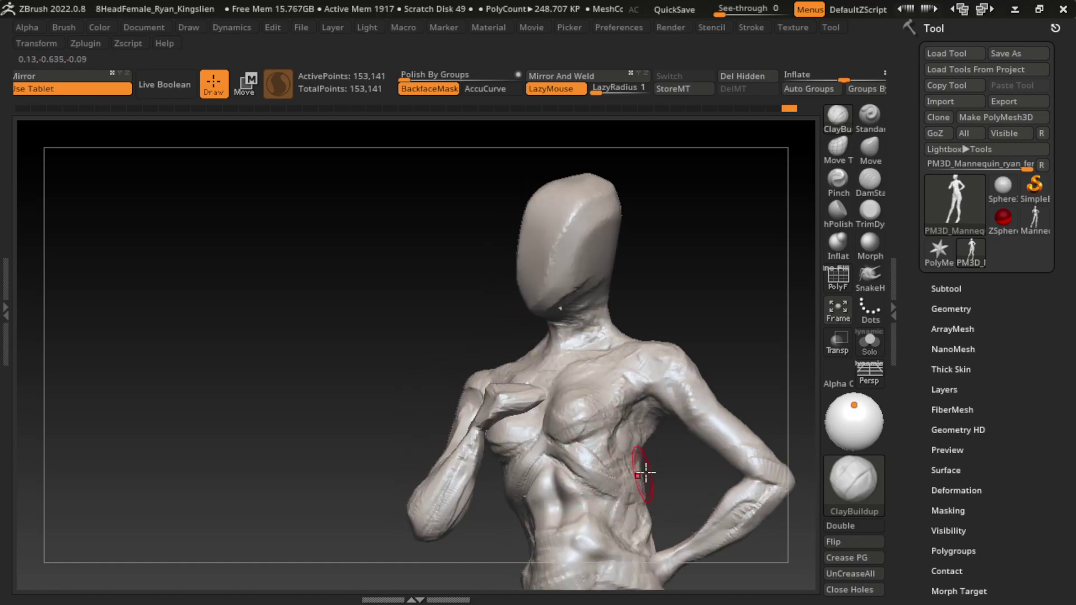
right_drag(645, 473, 659, 458)
mouse_move(546, 443)
mouse_down()
mouse_move(552, 501)
mouse_move(535, 465)
mouse_up()
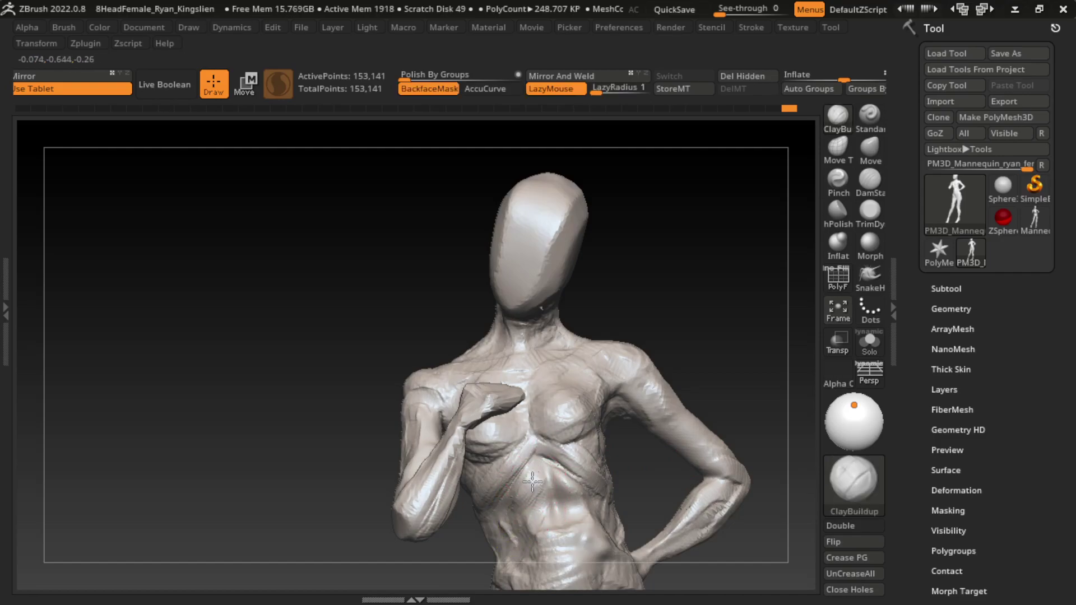
mouse_move(536, 511)
mouse_down()
mouse_move(558, 473)
mouse_move(552, 535)
mouse_up()
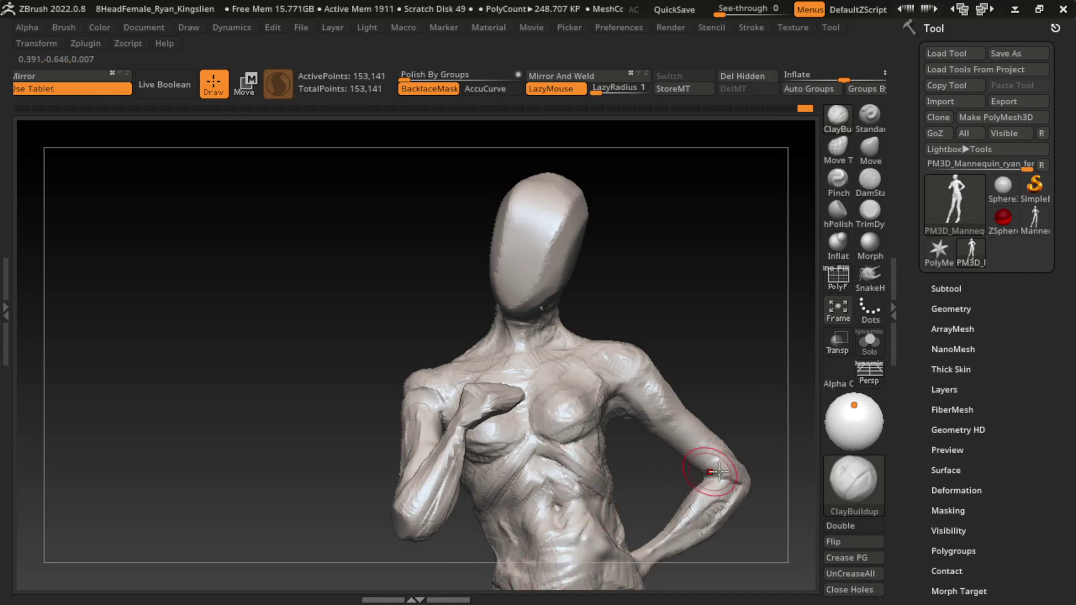
alt+drag(696, 494, 677, 356)
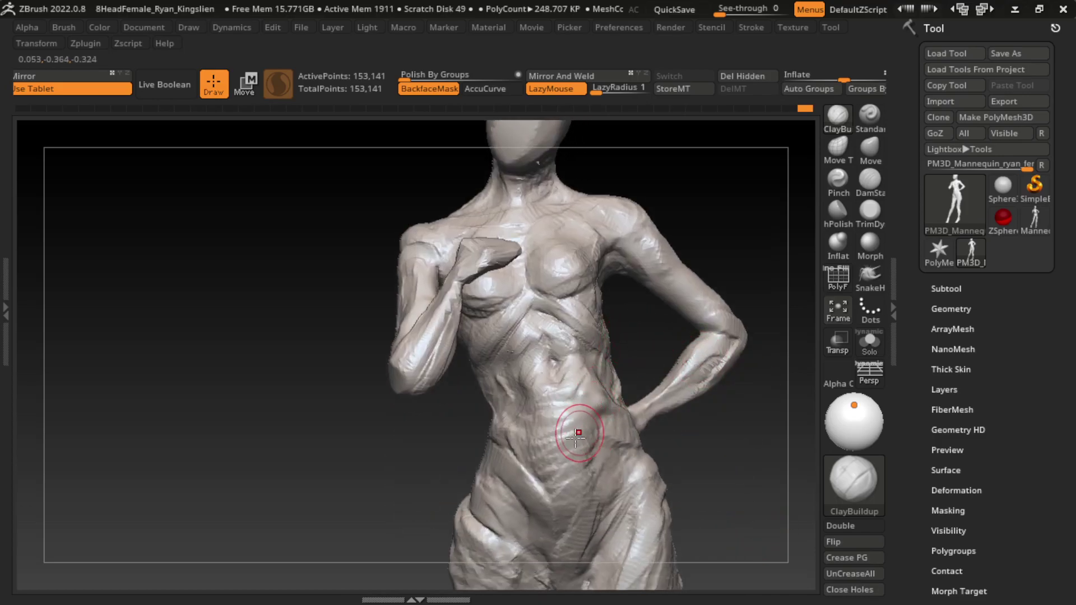
- Build up clay around the navel, lower abdomen, hip and waist, then smooth the lumpy forearm
drag(563, 402, 556, 365)
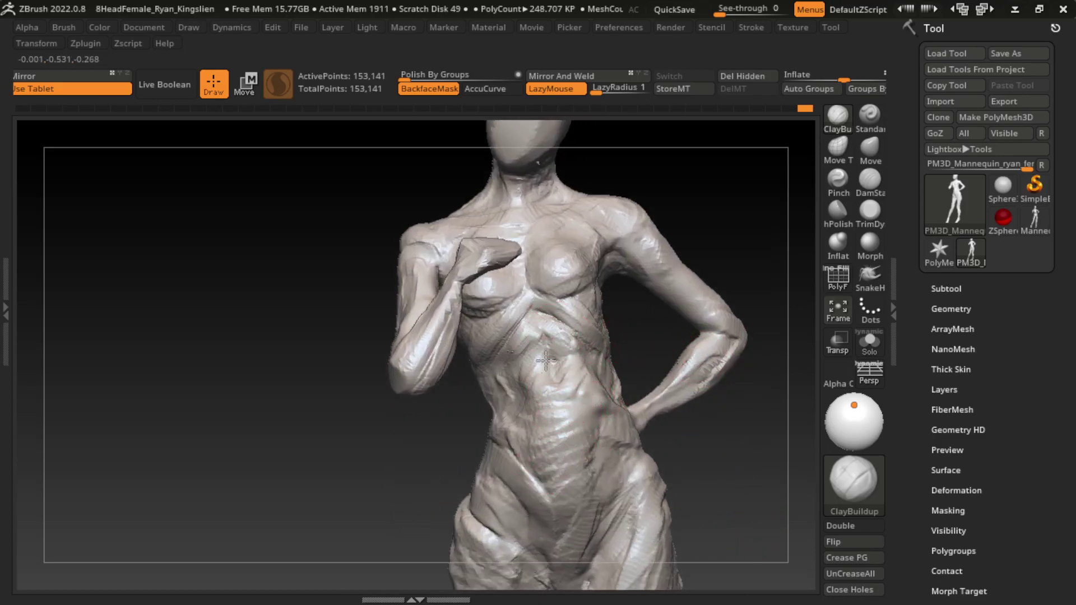
mouse_move(548, 443)
mouse_down()
mouse_move(572, 369)
mouse_move(556, 357)
mouse_up()
key(s)
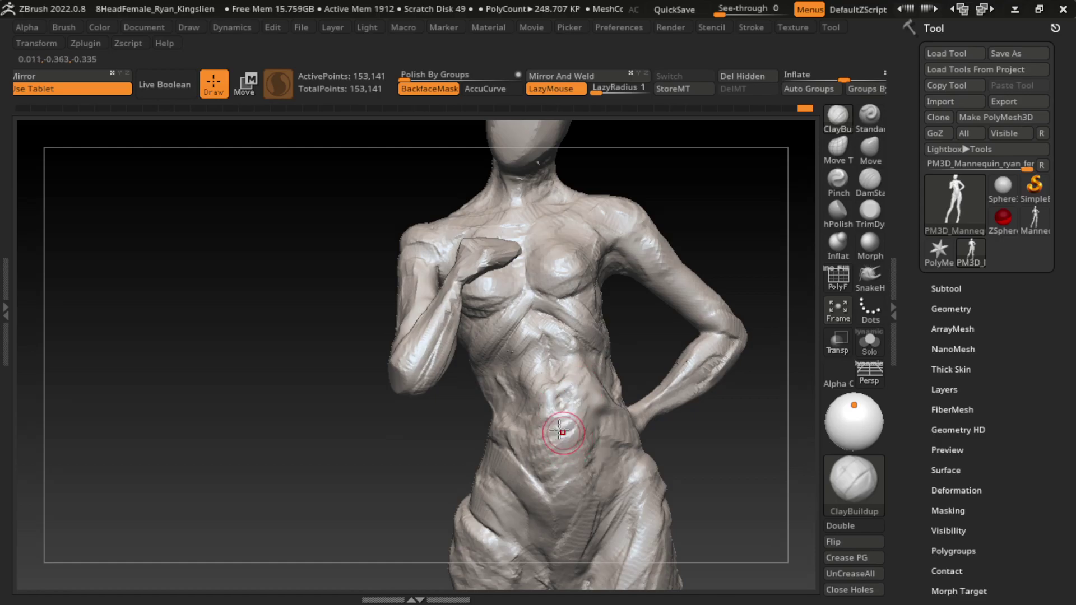
key(s)
drag(576, 455, 597, 412)
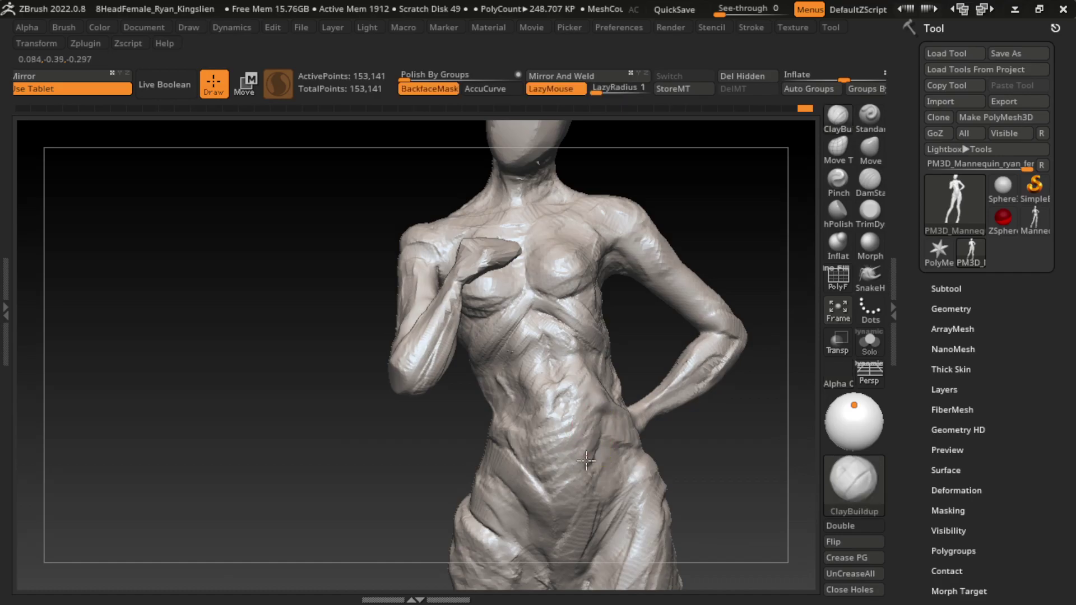
mouse_move(594, 471)
mouse_down()
mouse_move(538, 505)
mouse_move(517, 396)
mouse_up()
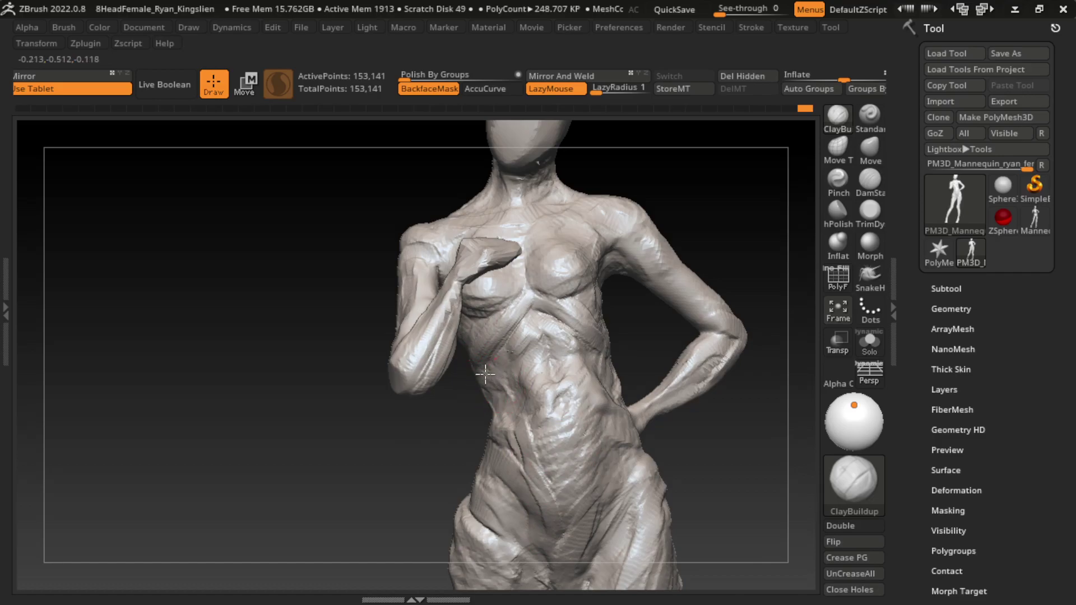
drag(503, 374, 602, 359)
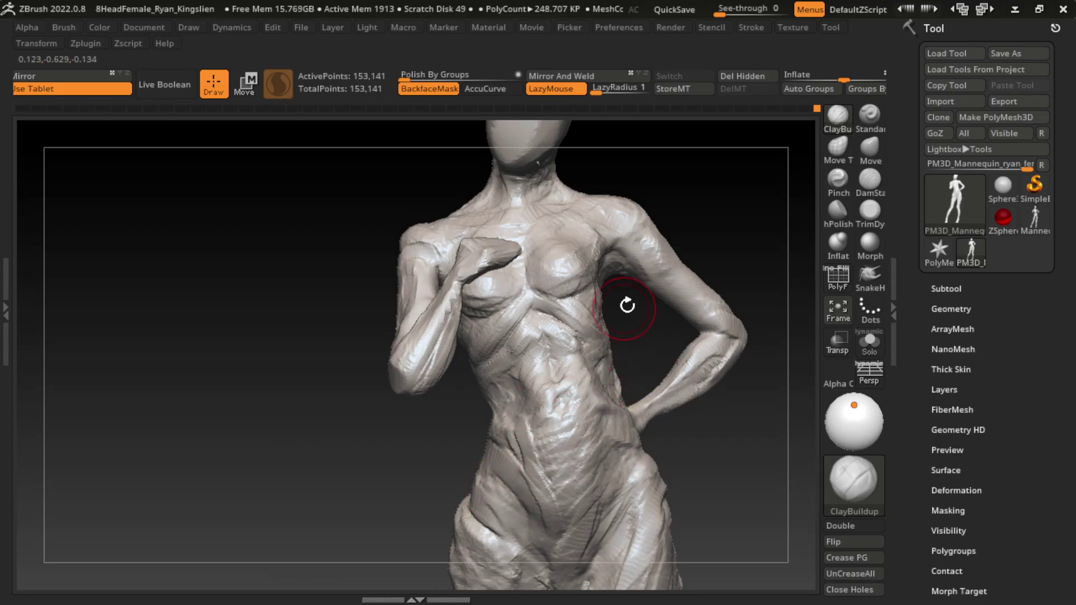
drag(625, 308, 670, 308)
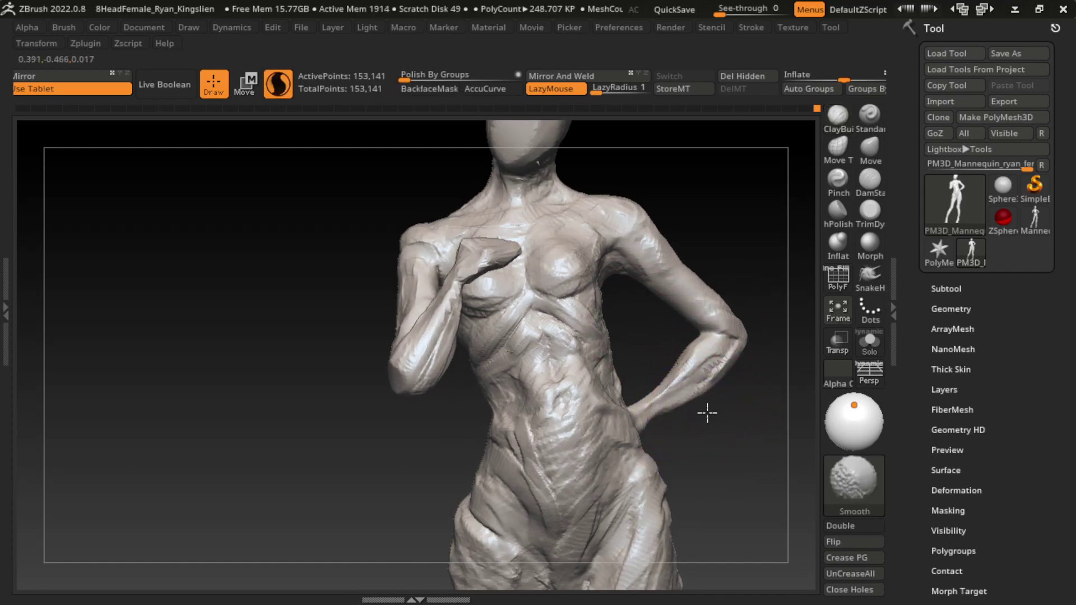
drag(723, 359, 656, 372)
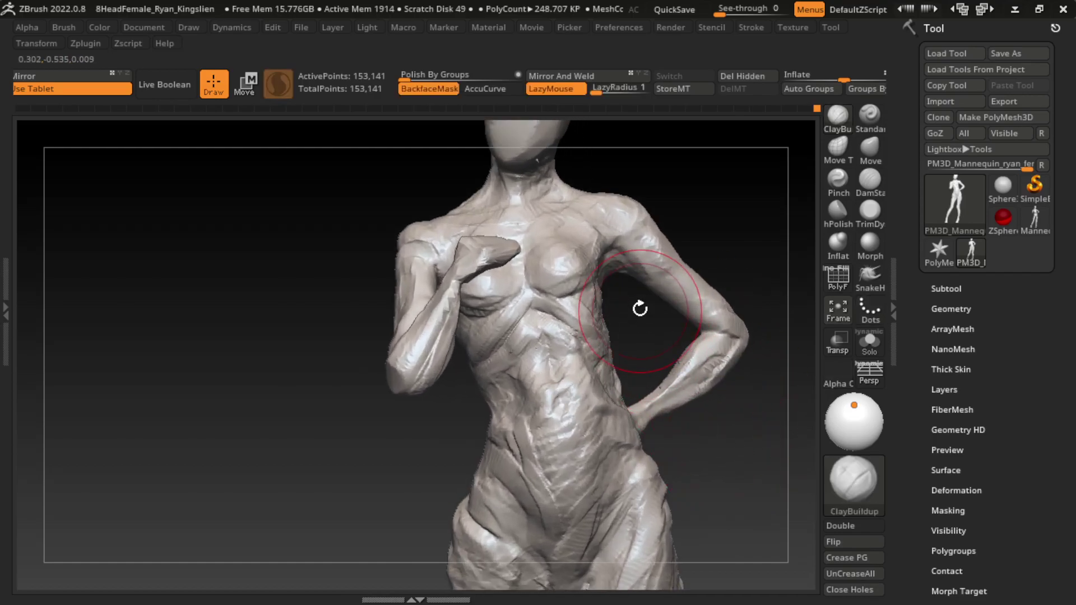
- Build up the upper arm and round out the deltoid with ClayBuildup strokes
key(s)
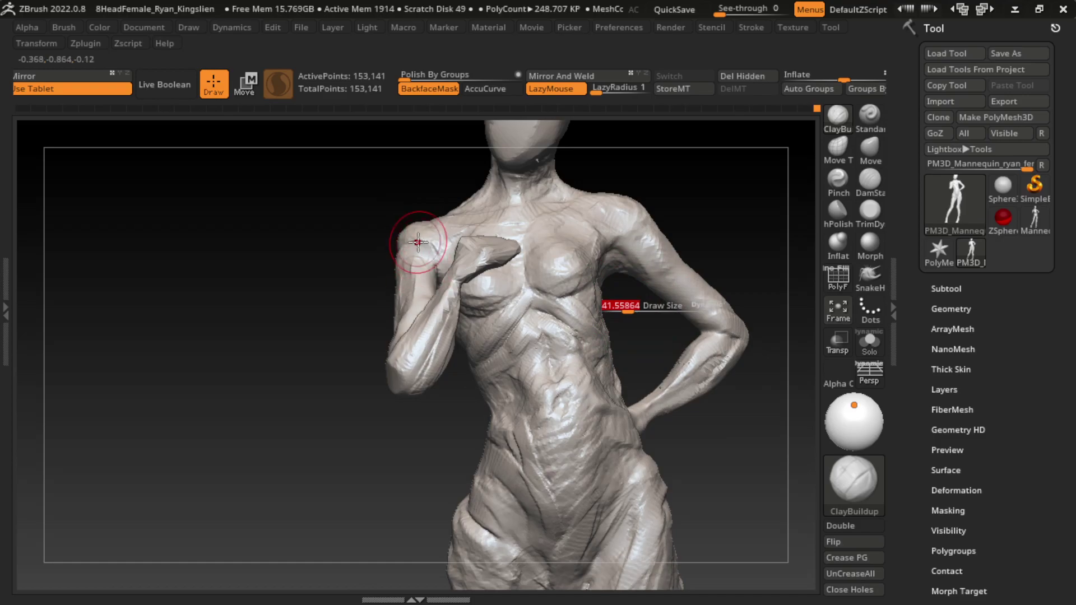
mouse_move(281, 319)
mouse_down()
mouse_move(309, 337)
mouse_move(400, 267)
mouse_up()
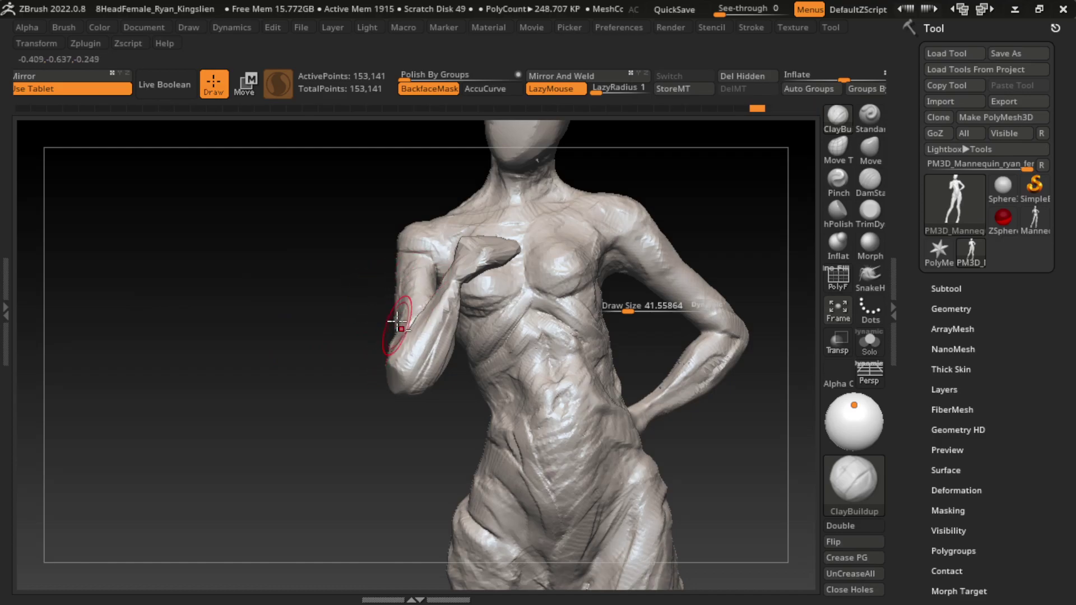
drag(398, 321, 412, 261)
drag(393, 320, 399, 246)
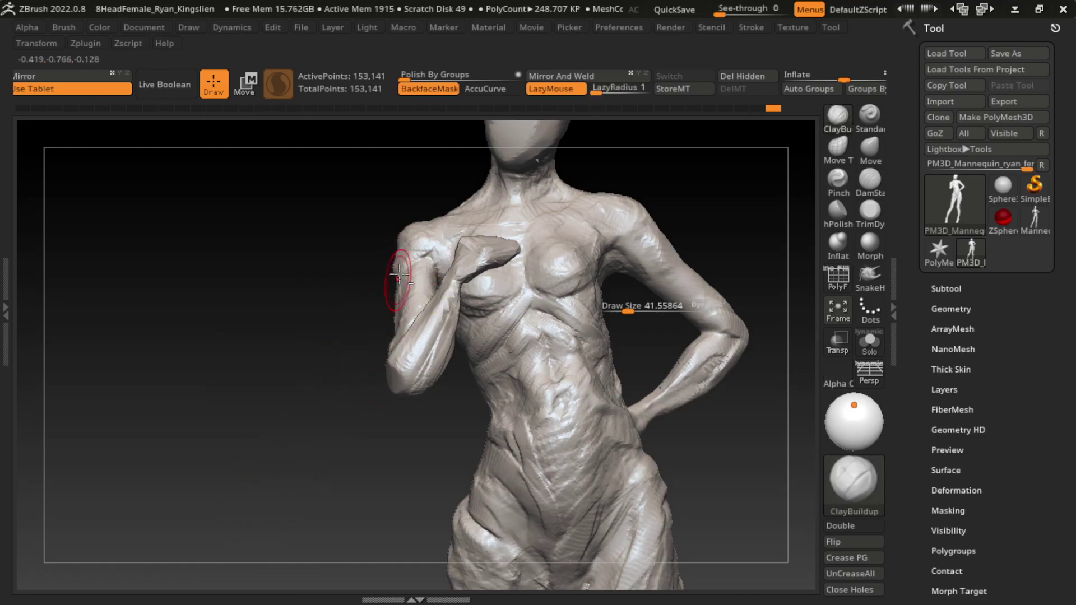
drag(410, 245, 434, 241)
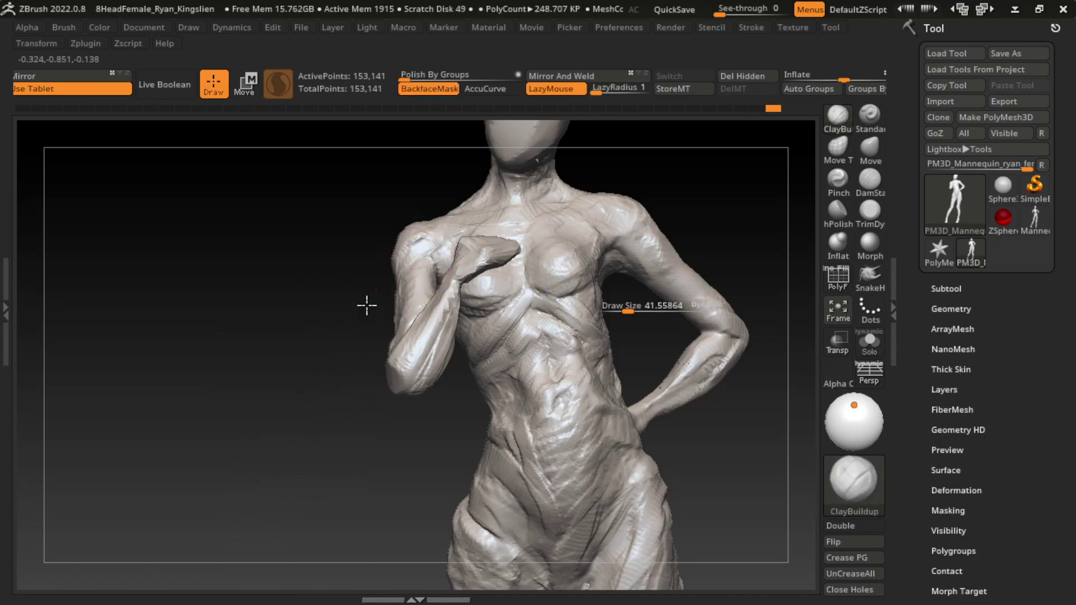
mouse_move(421, 288)
mouse_down()
mouse_move(440, 248)
mouse_move(386, 250)
mouse_up()
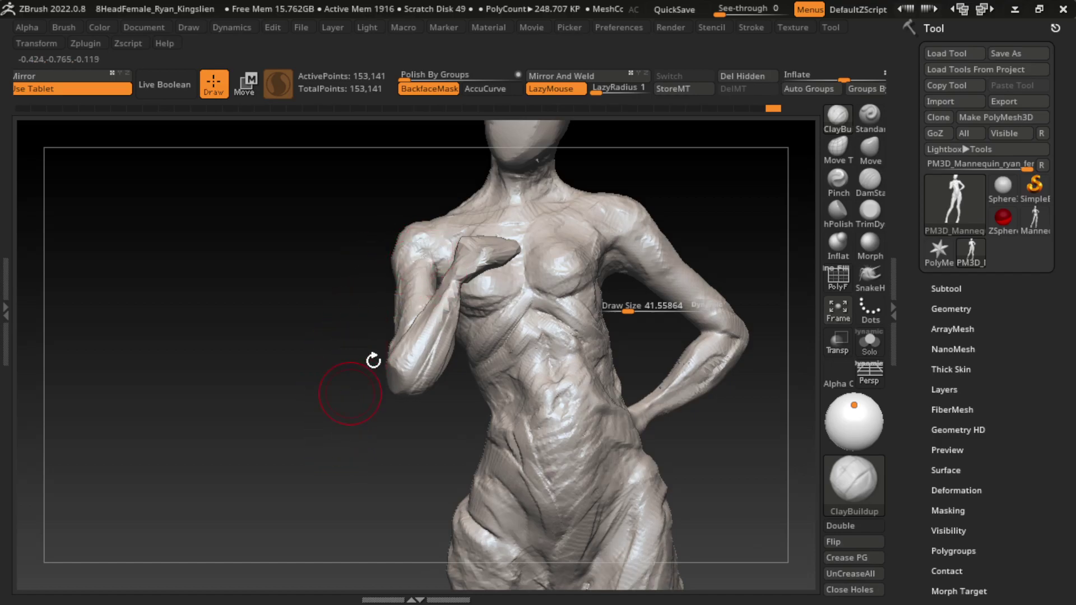
- Rework and smooth the shoulder, then sculpt the other shoulder toward the base of the neck
mouse_move(409, 288)
mouse_down()
mouse_move(423, 235)
mouse_move(512, 213)
mouse_up()
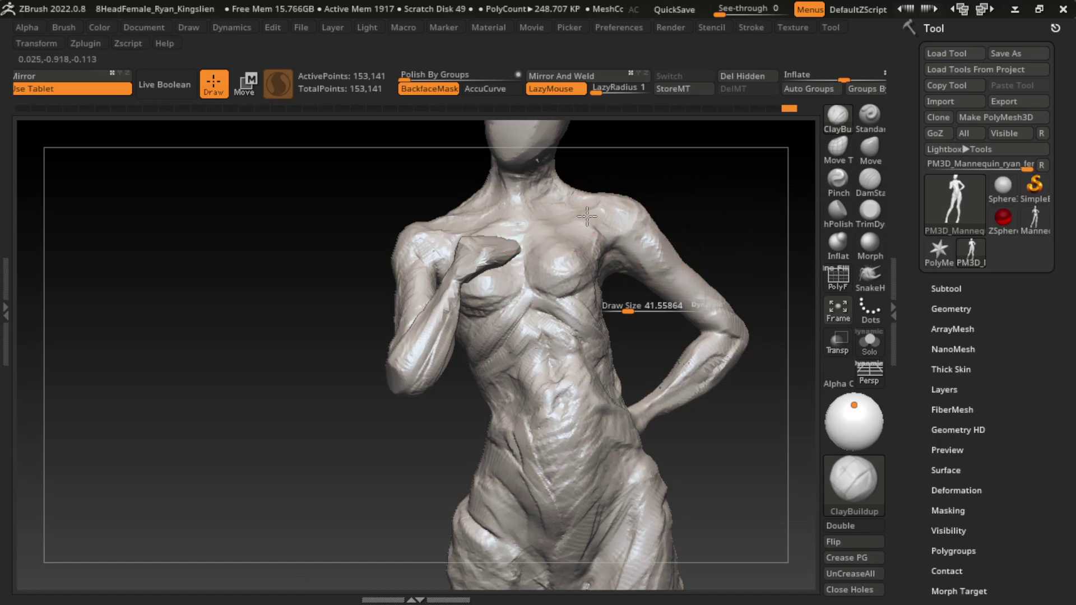
shift+drag(415, 227, 452, 239)
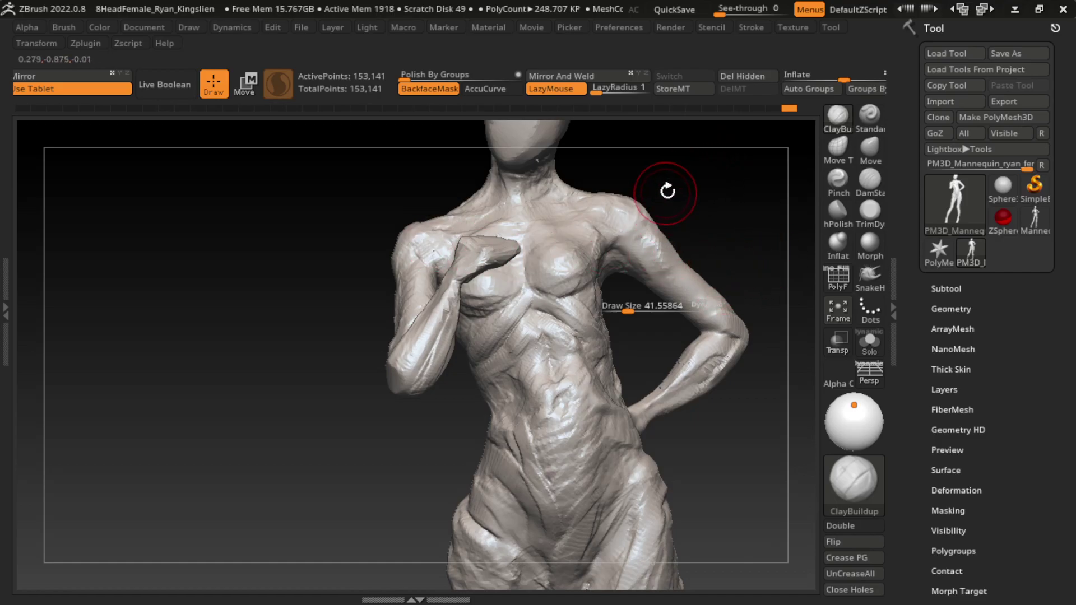
shift+drag(580, 218, 581, 233)
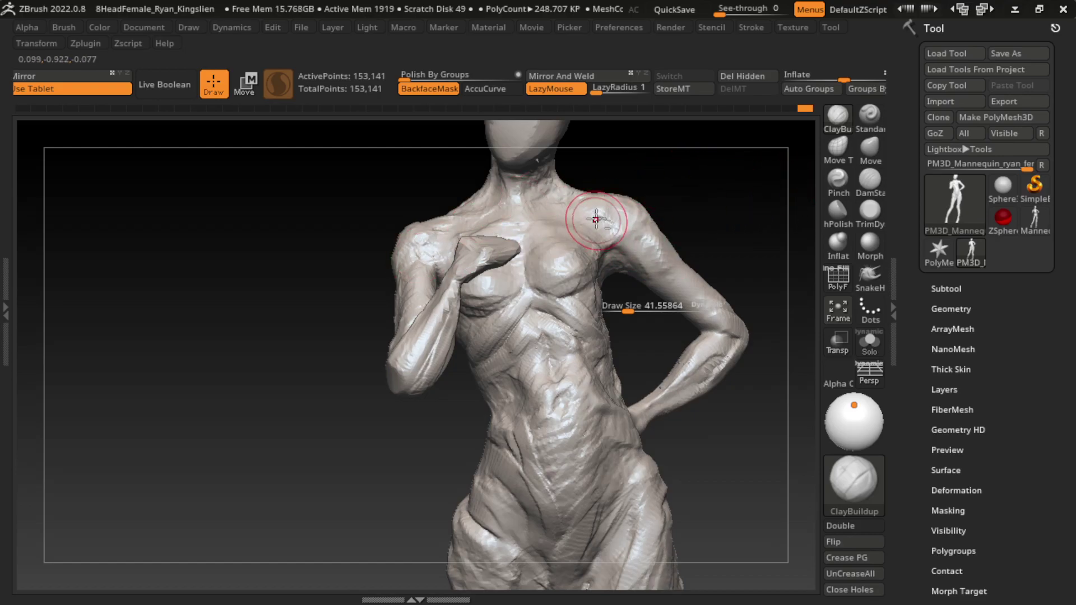
shift+drag(526, 196, 514, 227)
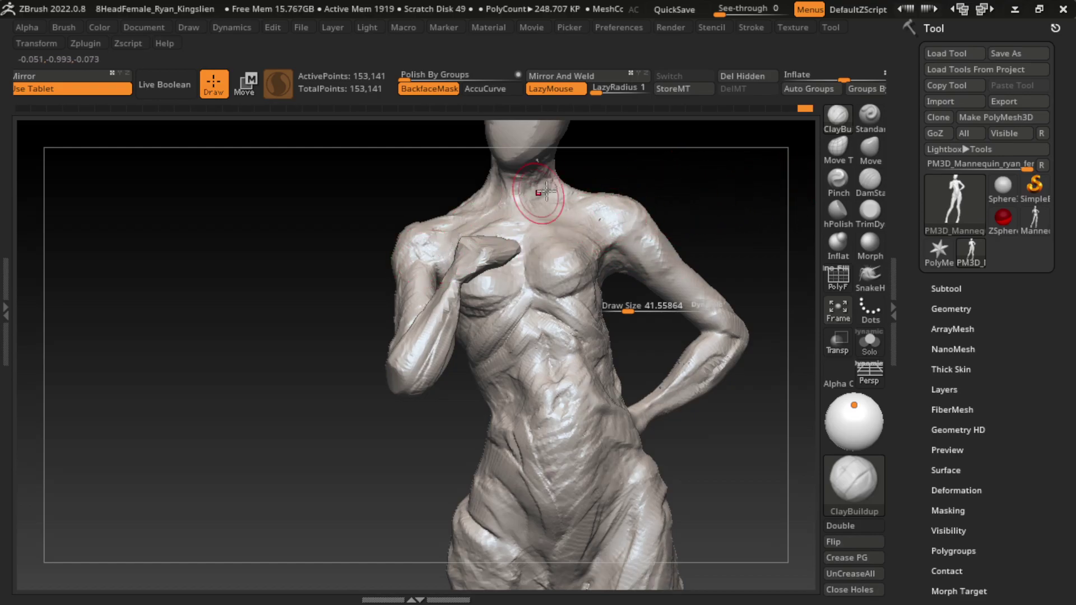
- Frame the figure, build up the shoulder and upper arm, and enlarge the brush
key(f)
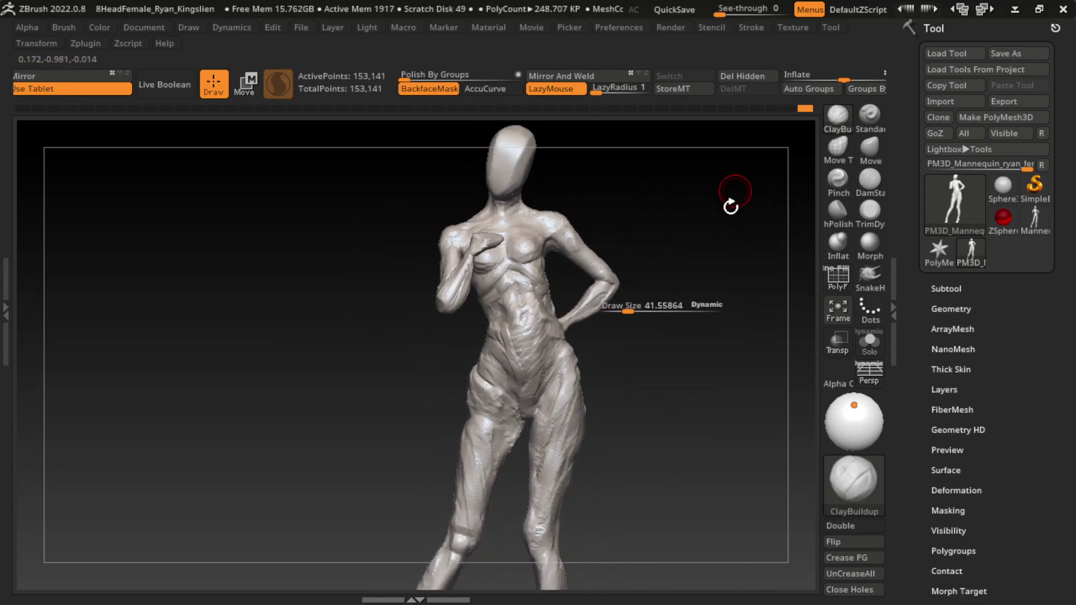
drag(675, 269, 705, 317)
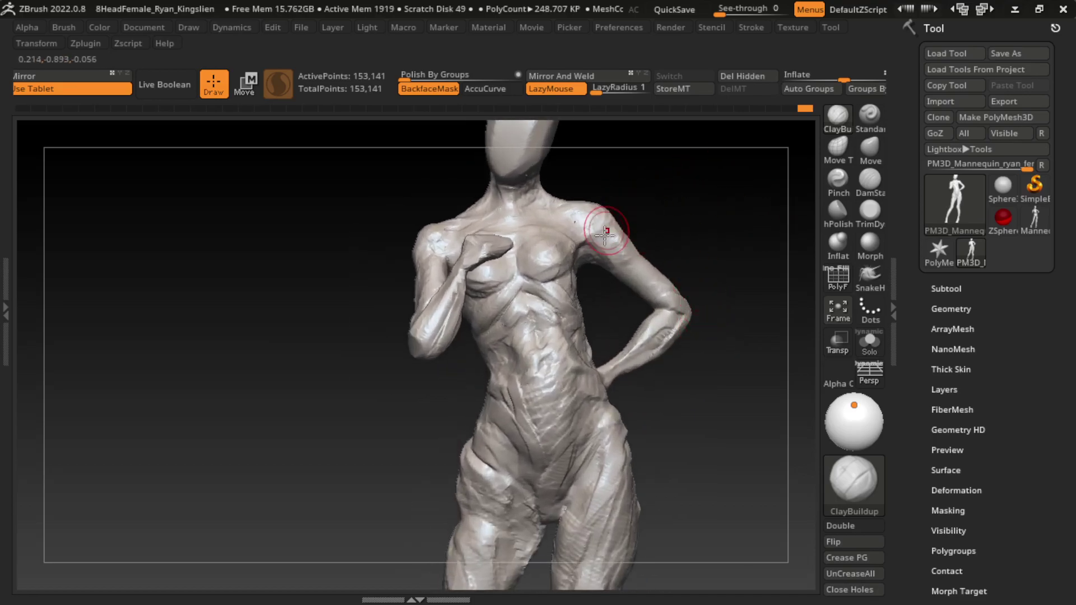
mouse_move(684, 217)
mouse_down()
mouse_move(620, 259)
mouse_move(644, 240)
mouse_move(619, 273)
mouse_move(648, 305)
mouse_move(684, 312)
mouse_move(687, 330)
mouse_up()
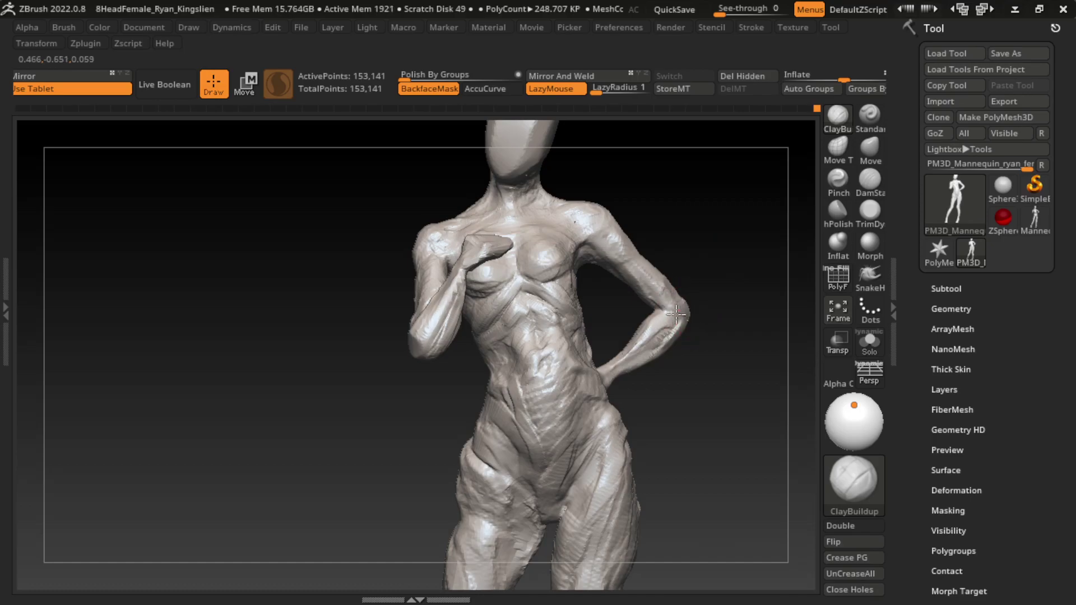
key(bracketright)
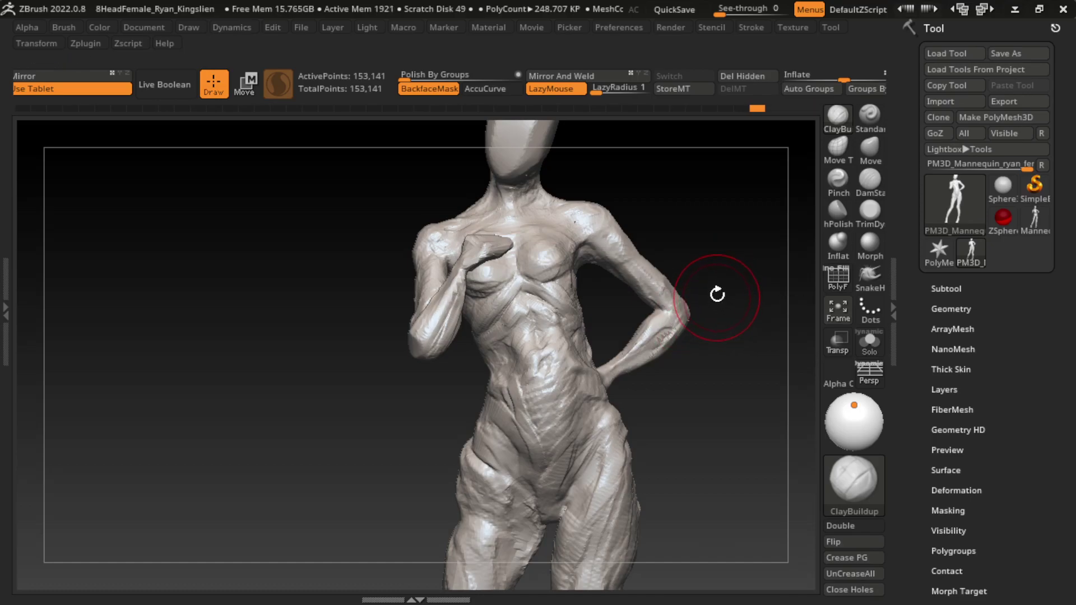
mouse_move(703, 405)
mouse_down()
mouse_move(677, 301)
mouse_move(493, 413)
mouse_up()
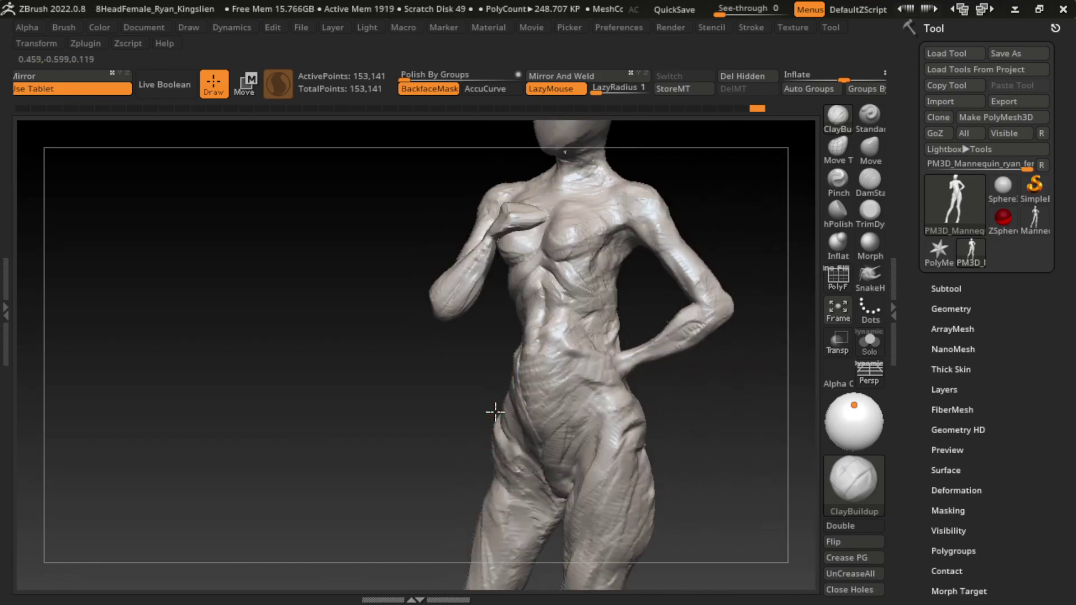
mouse_move(748, 351)
mouse_down()
mouse_move(764, 378)
mouse_move(685, 353)
mouse_move(704, 347)
mouse_move(682, 348)
mouse_up()
- Add several ClayBuildup strokes building up the hip surface
key(s)
key(s)
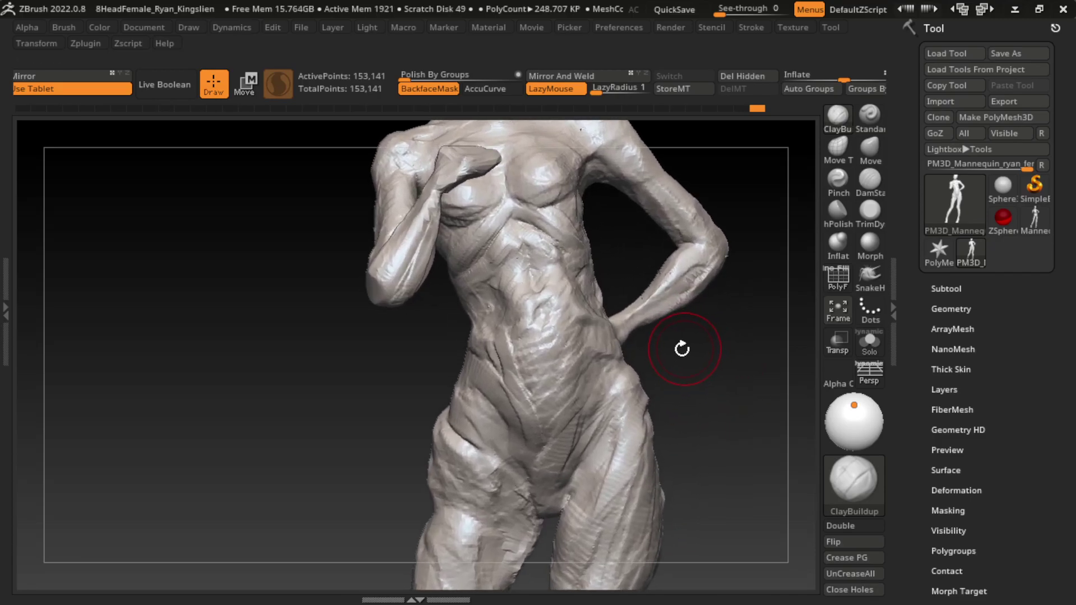
drag(611, 385, 625, 361)
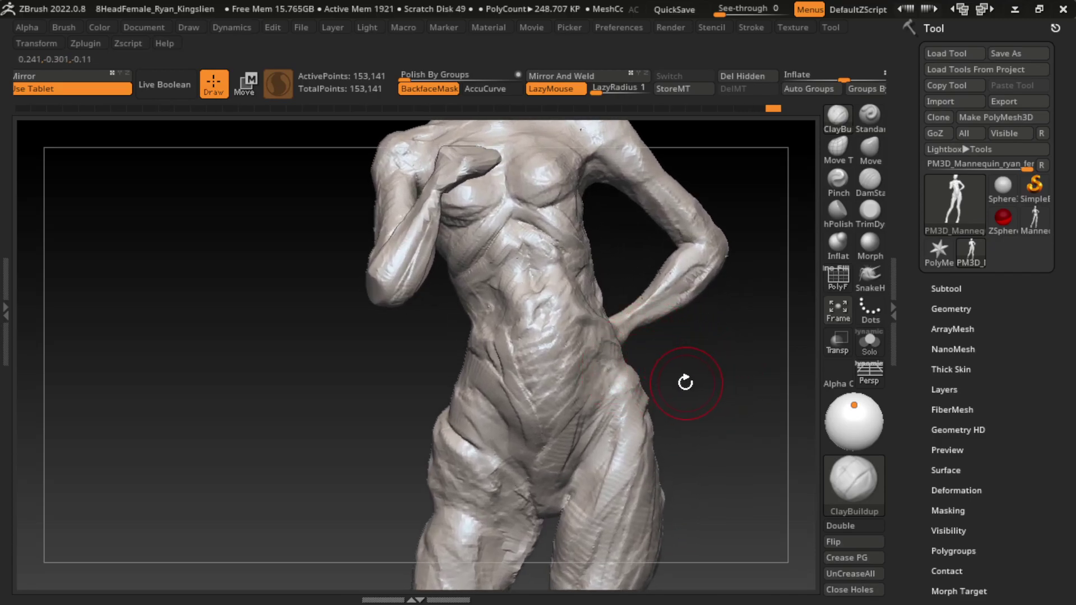
key(s)
alt+drag(661, 399, 680, 355)
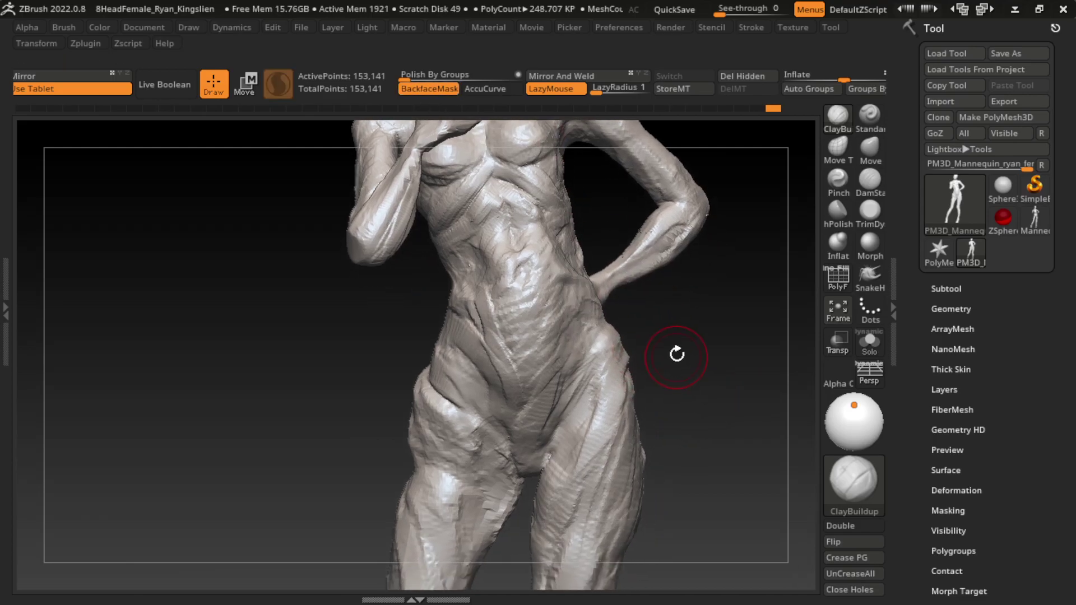
drag(607, 452, 603, 339)
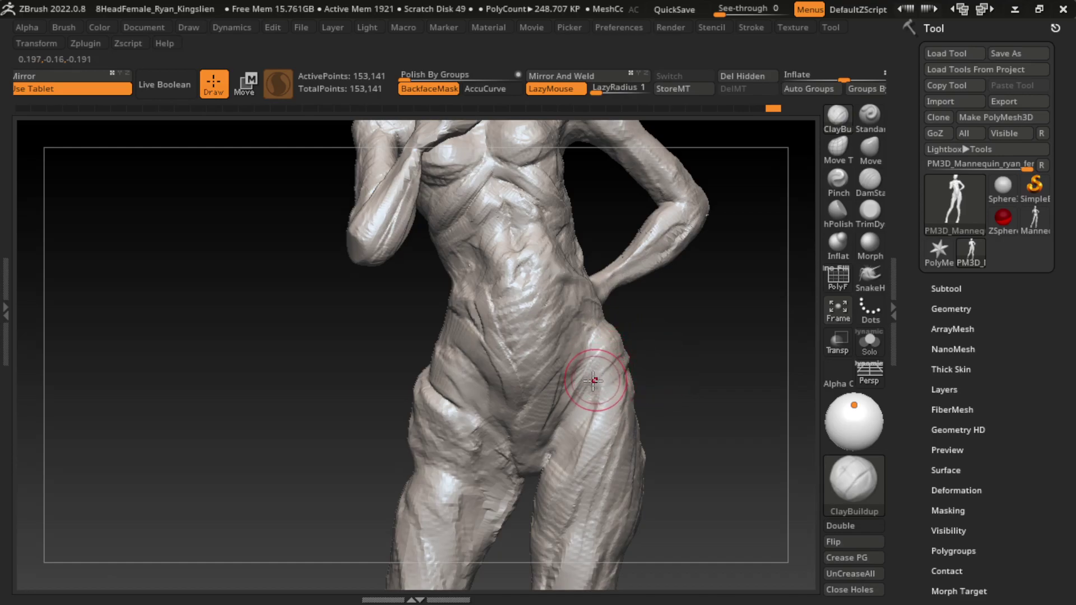
drag(588, 444, 596, 358)
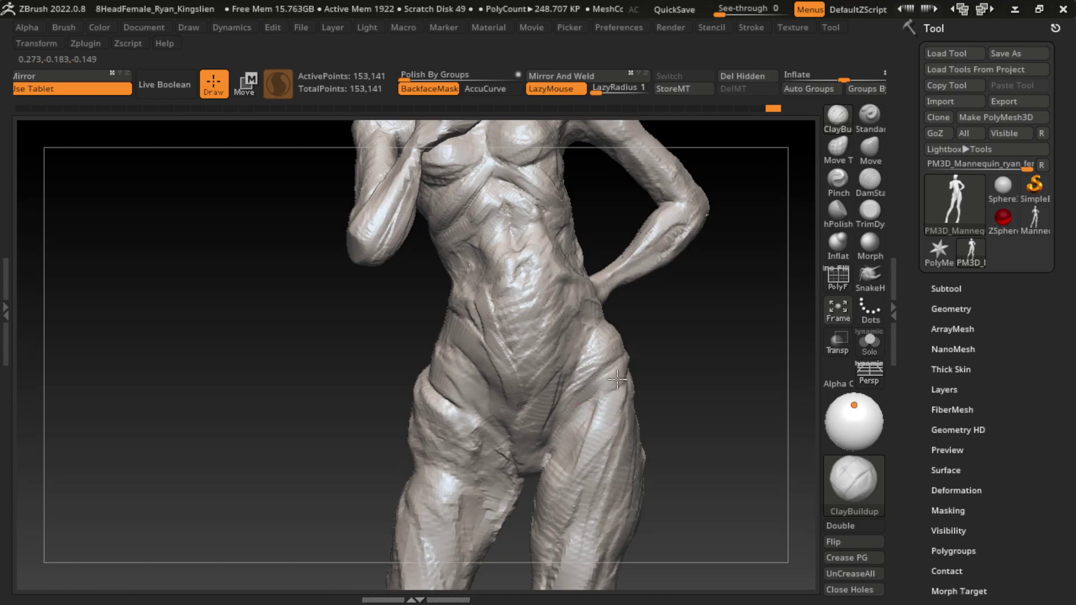
mouse_move(656, 376)
mouse_down()
mouse_move(649, 365)
mouse_move(653, 409)
mouse_move(589, 417)
mouse_up()
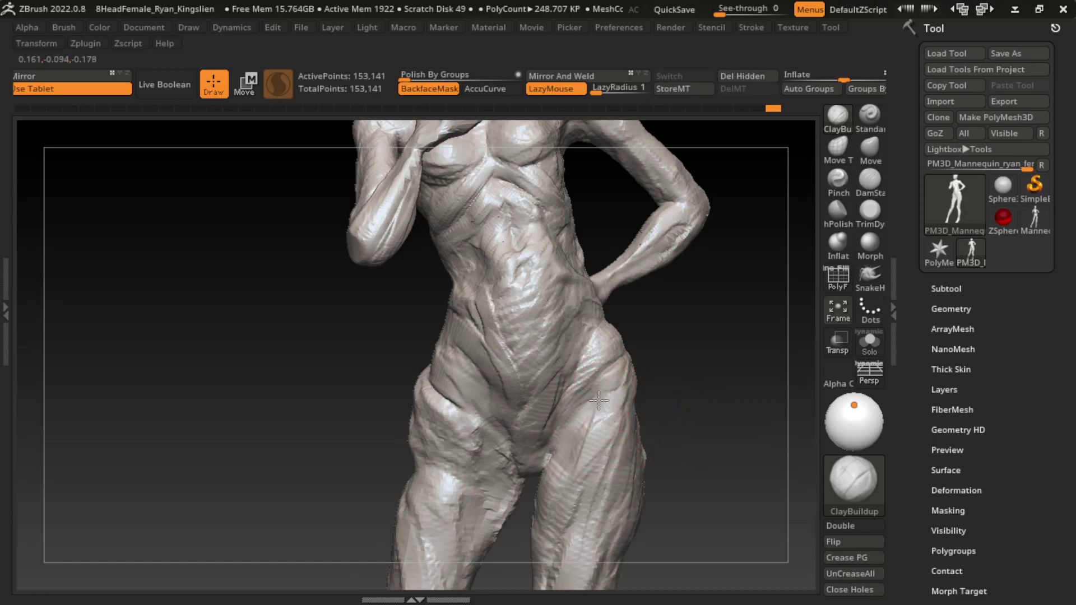
- Carve clay striations over the hip, groin and upper thigh
mouse_move(599, 400)
mouse_down()
mouse_move(577, 426)
mouse_move(576, 456)
mouse_move(559, 427)
mouse_move(512, 439)
mouse_move(521, 470)
mouse_move(497, 440)
mouse_move(544, 471)
mouse_up()
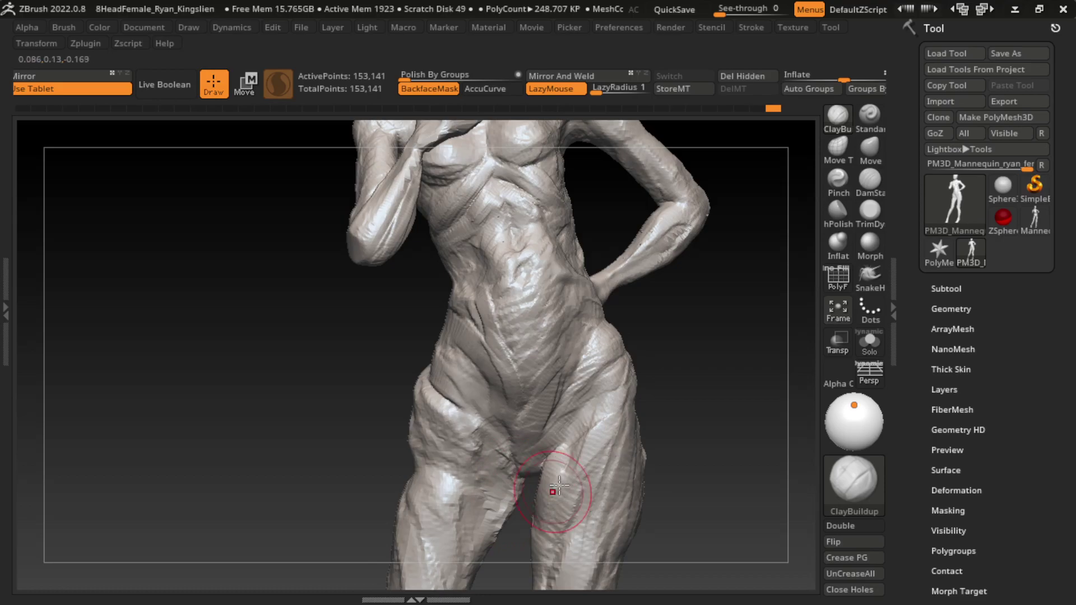
mouse_move(552, 432)
mouse_down()
mouse_move(564, 448)
mouse_move(570, 439)
mouse_up()
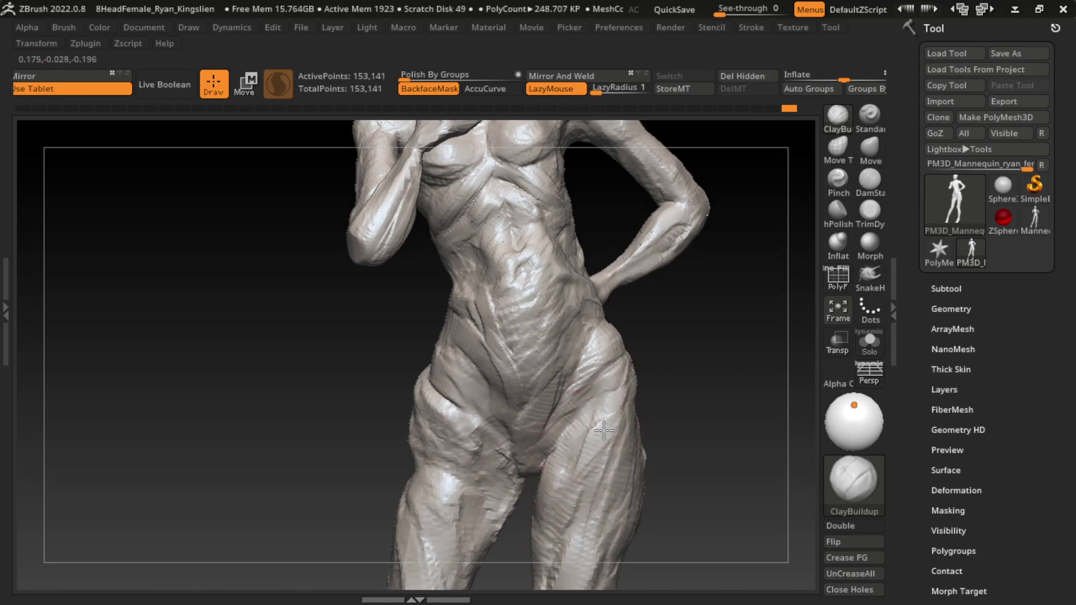
key(ctrl)
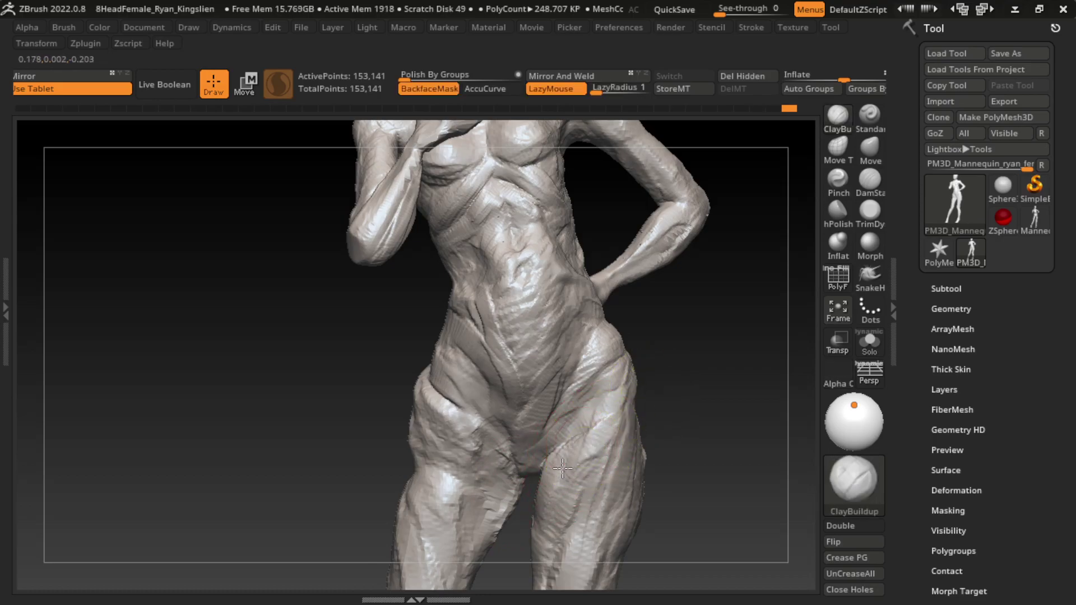
key(space)
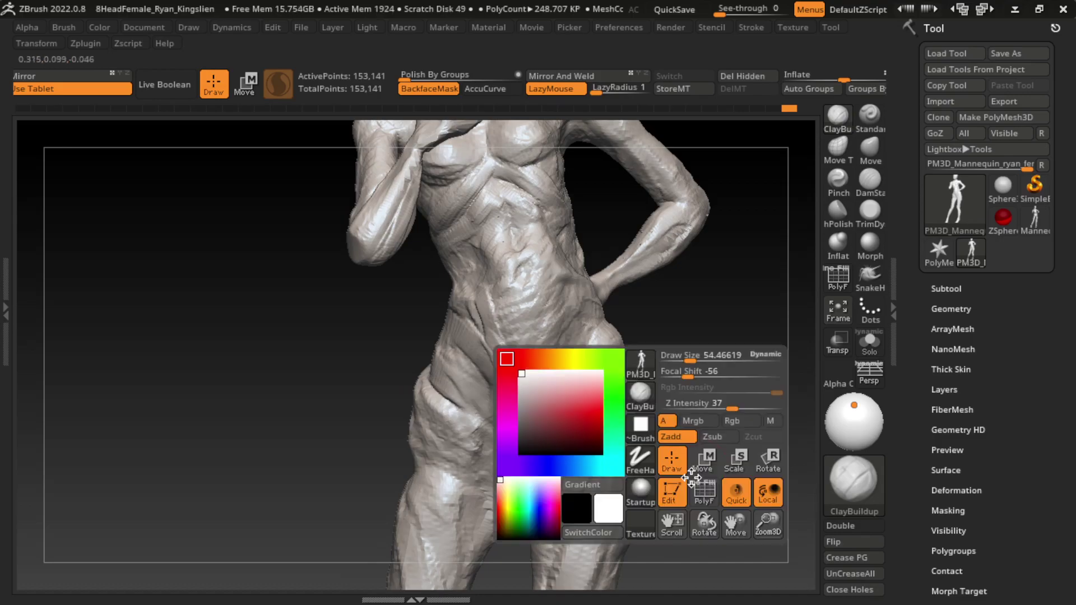
drag(670, 465, 666, 428)
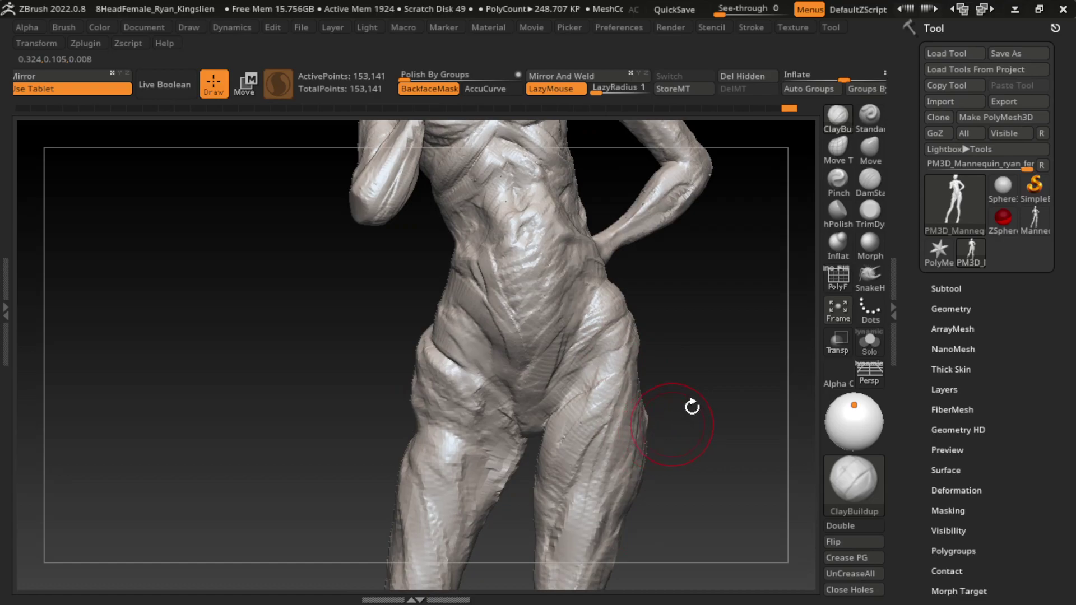
click(870, 115)
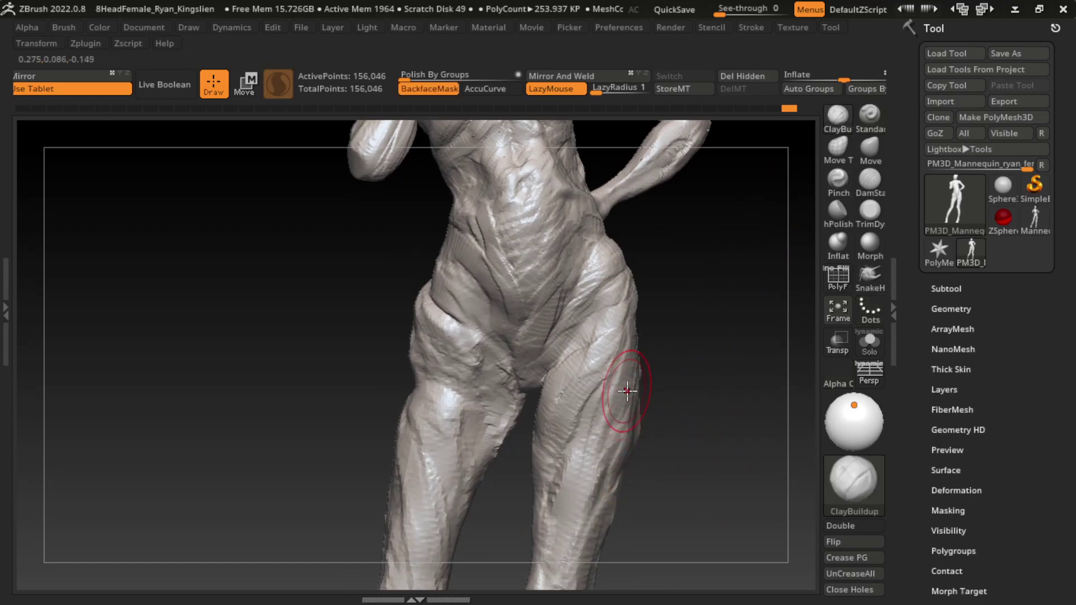
- Add ClayBuildup streaks down the outer and front thigh and smooth the inner thigh
mouse_move(647, 442)
mouse_down()
mouse_move(643, 395)
mouse_move(680, 392)
mouse_up()
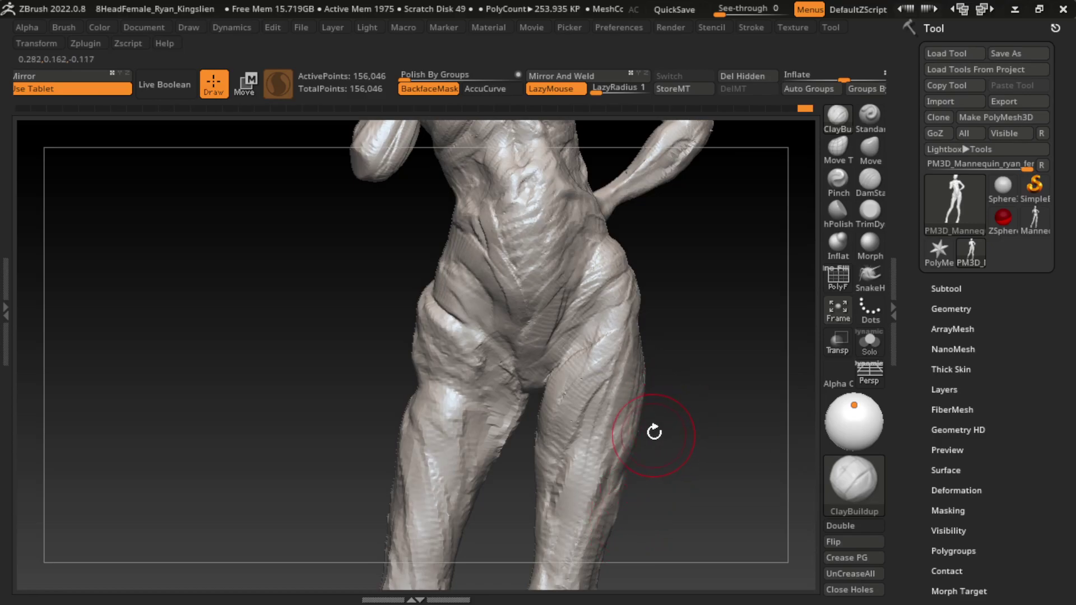
drag(654, 432, 673, 433)
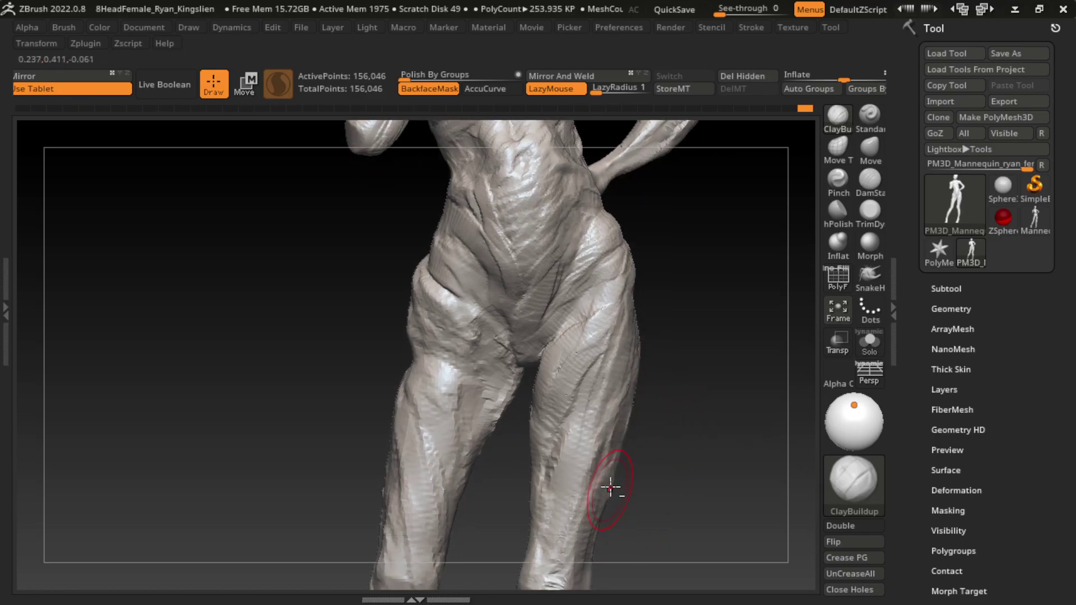
drag(605, 324, 580, 437)
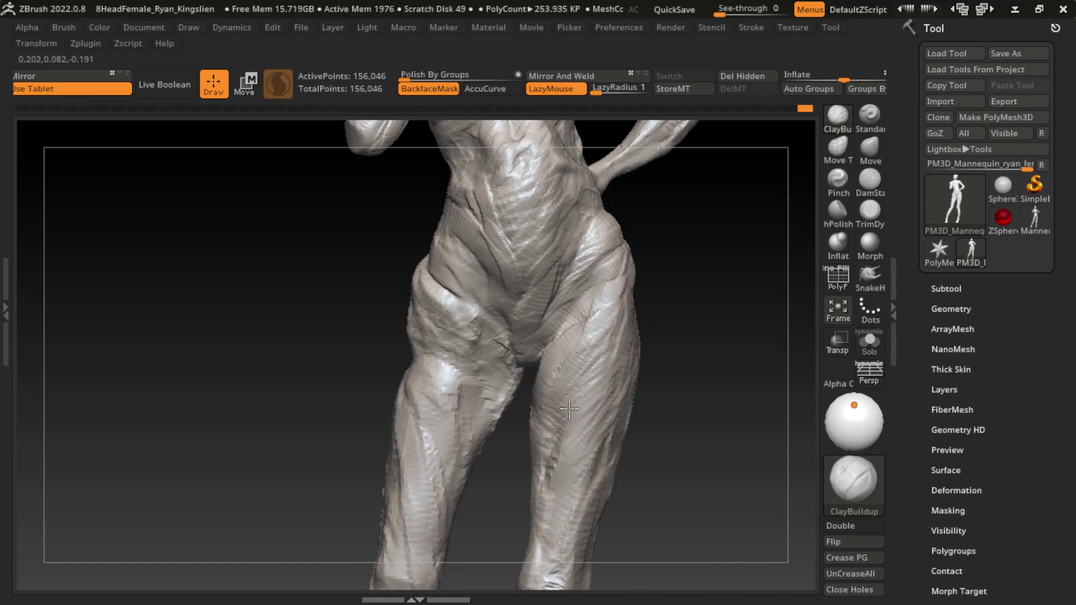
mouse_move(527, 494)
mouse_down()
mouse_move(552, 446)
mouse_move(558, 363)
mouse_up()
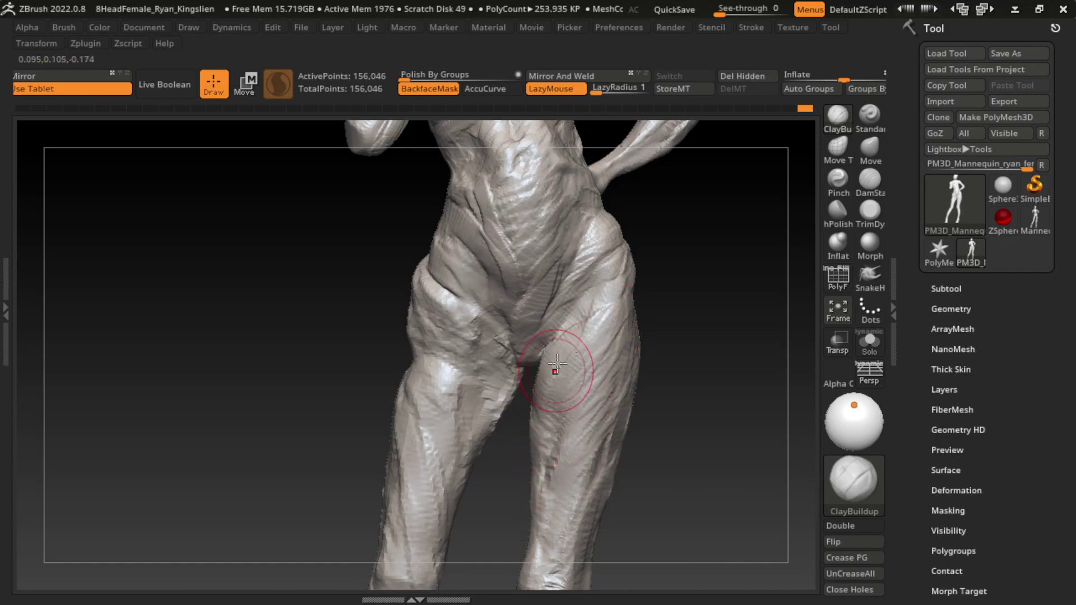
drag(544, 401, 543, 416)
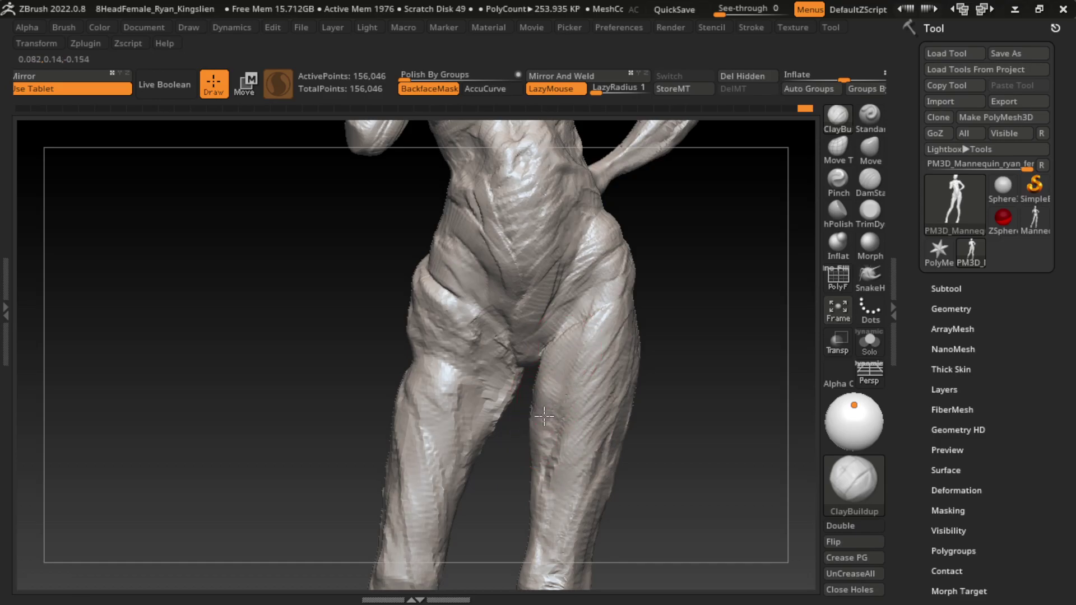
shift+drag(524, 504, 541, 445)
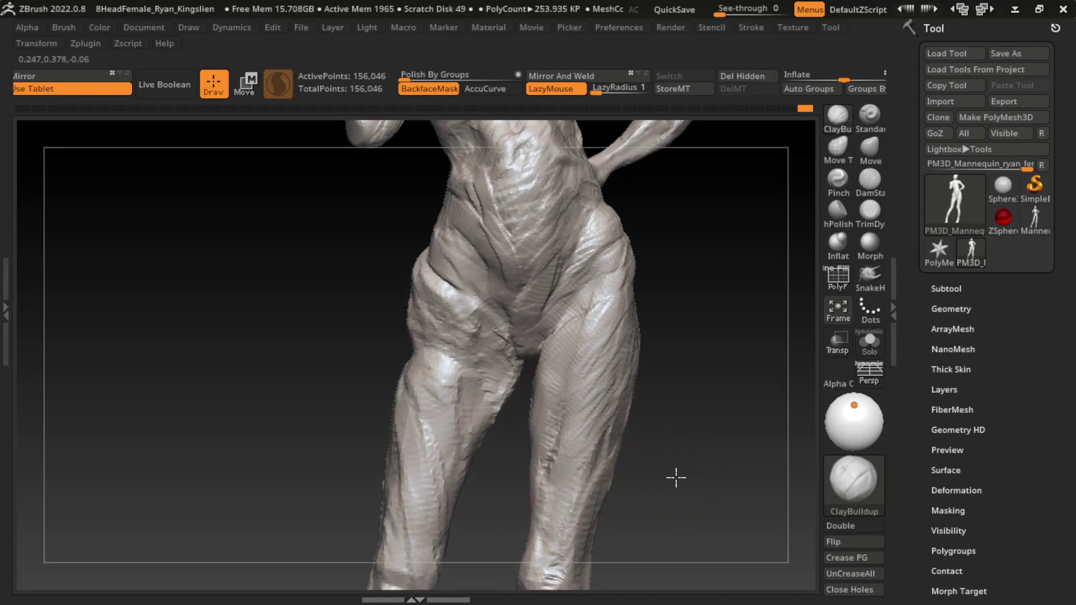
- Mark the knee and shin with small strokes, then shrink the brush size
alt+drag(678, 474, 688, 412)
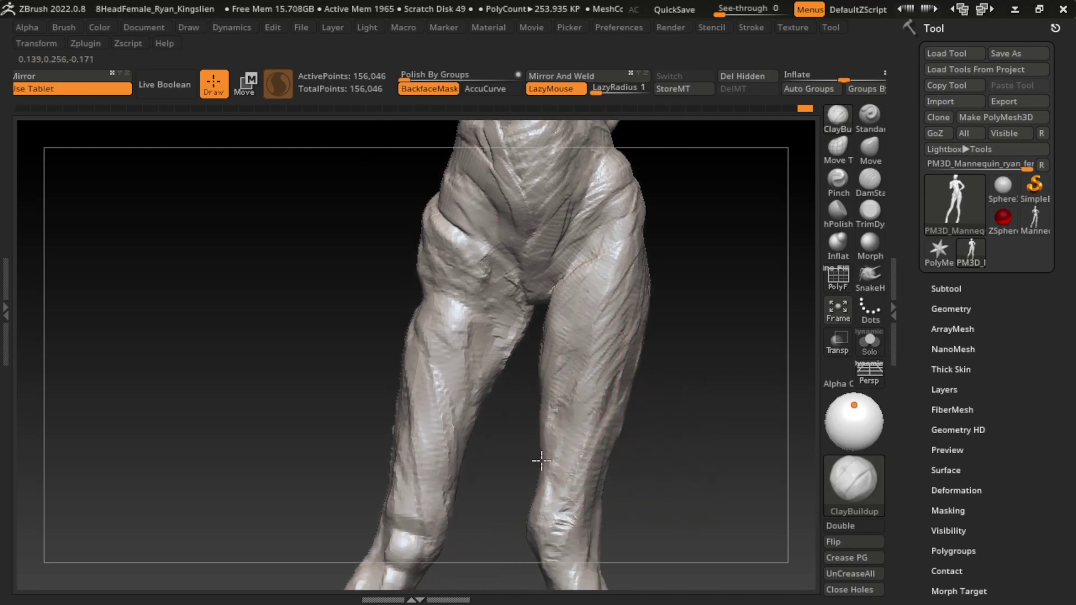
mouse_move(534, 488)
mouse_down()
mouse_move(538, 470)
mouse_move(567, 519)
mouse_move(553, 457)
mouse_up()
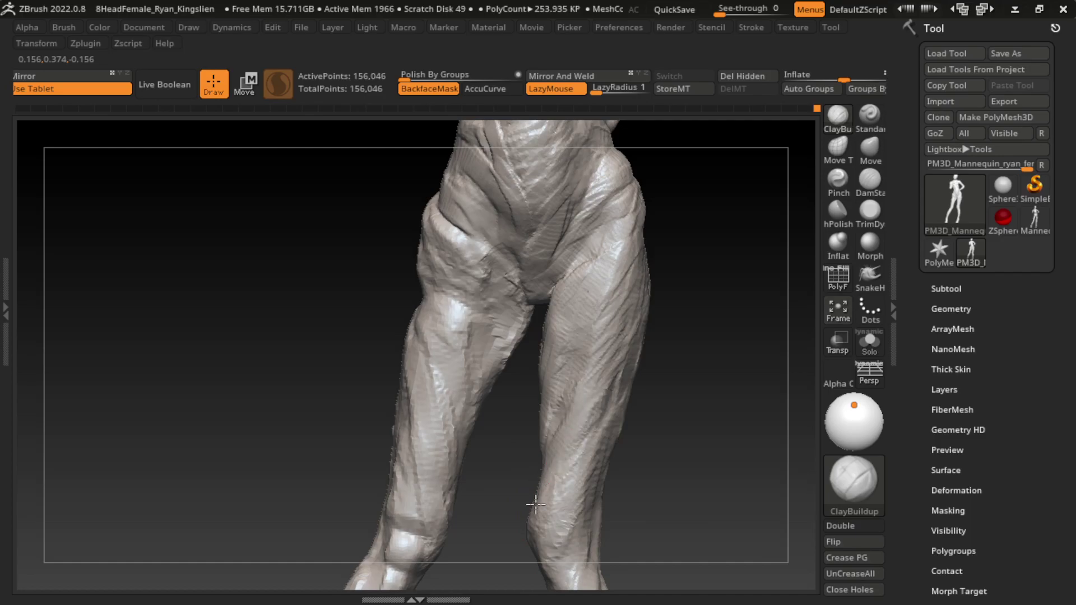
key(s)
drag(629, 439, 603, 438)
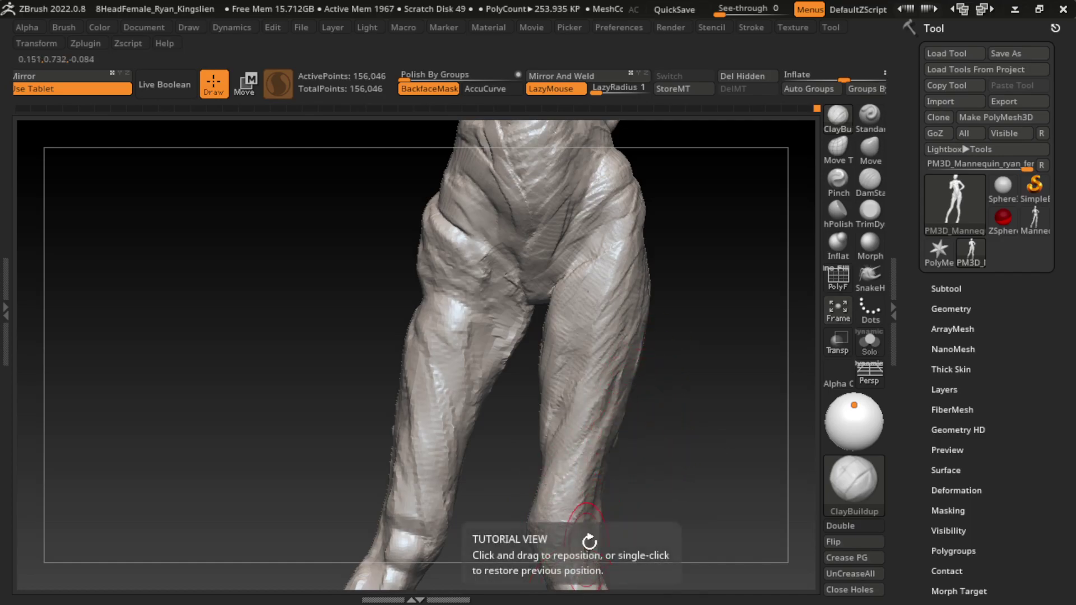
drag(649, 580, 667, 377)
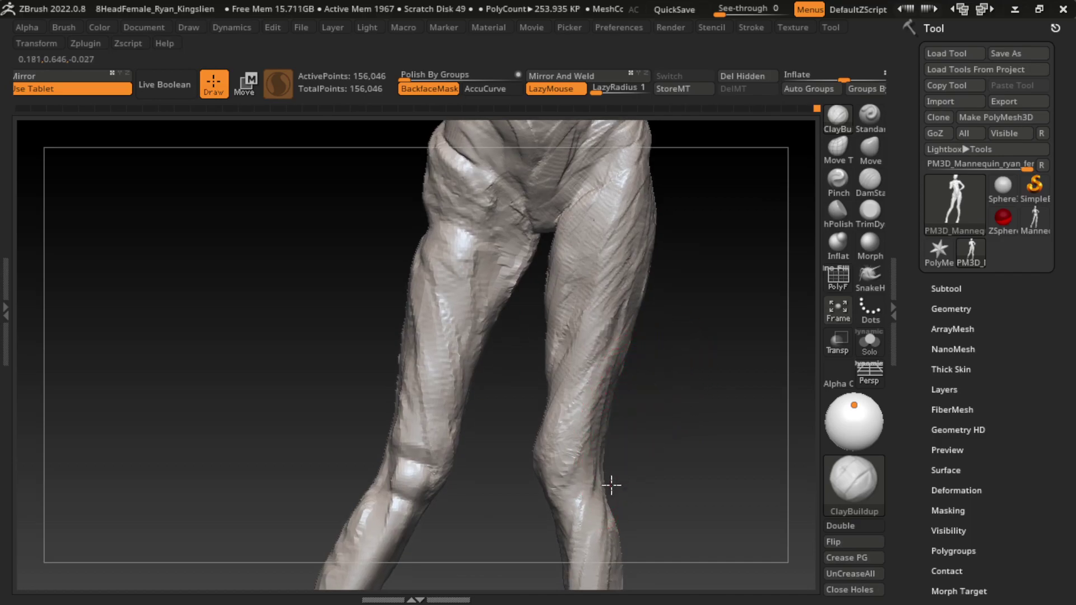
- Build up clay along the side of the shin with ClayBuildup
click(870, 115)
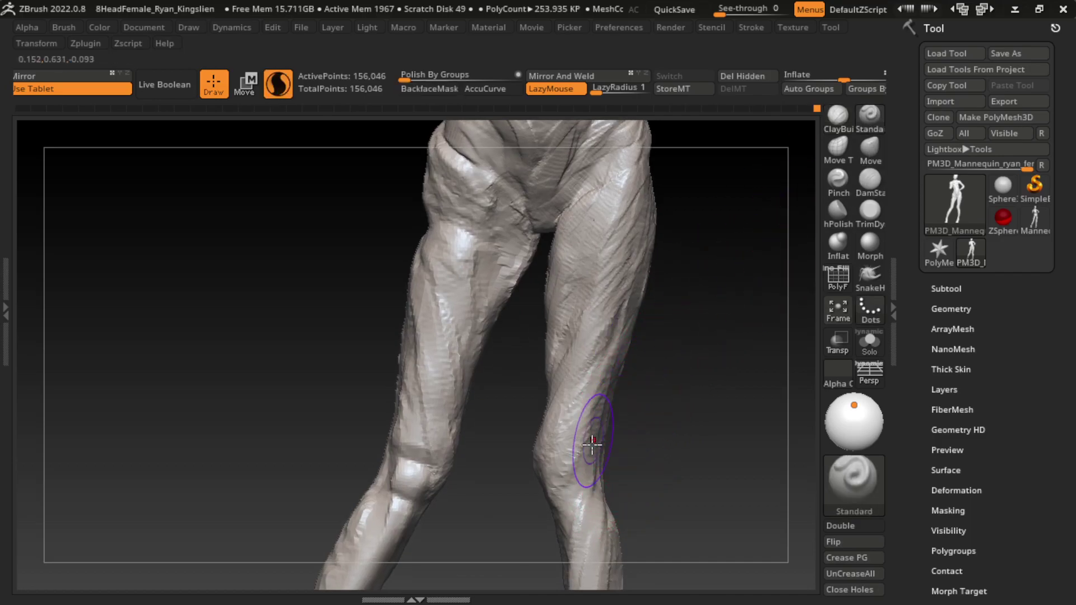
click(838, 115)
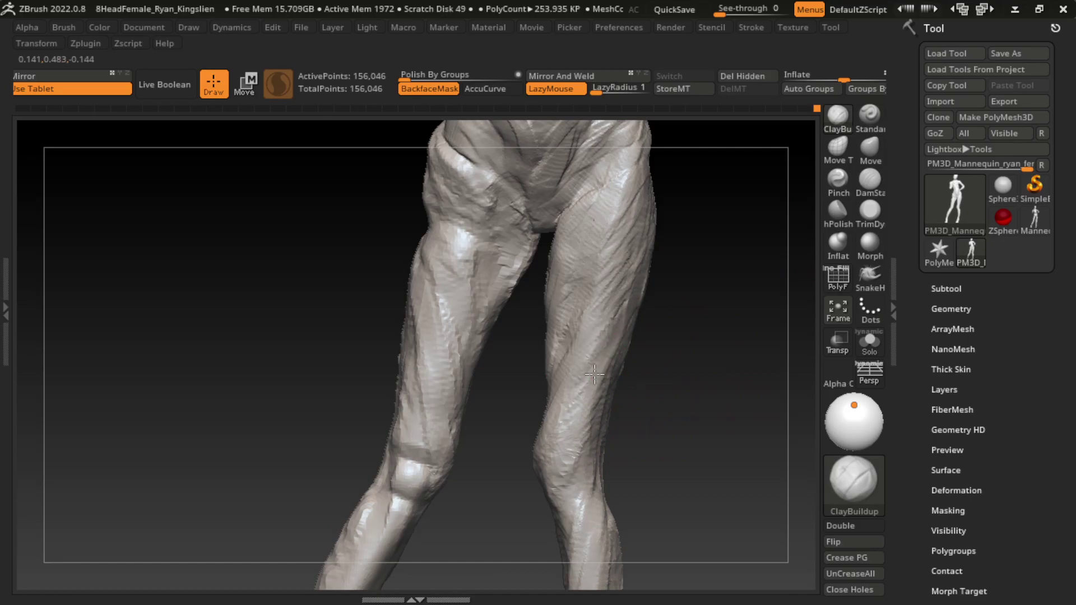
mouse_move(600, 408)
mouse_down()
mouse_move(582, 468)
mouse_move(620, 452)
mouse_move(625, 462)
mouse_up()
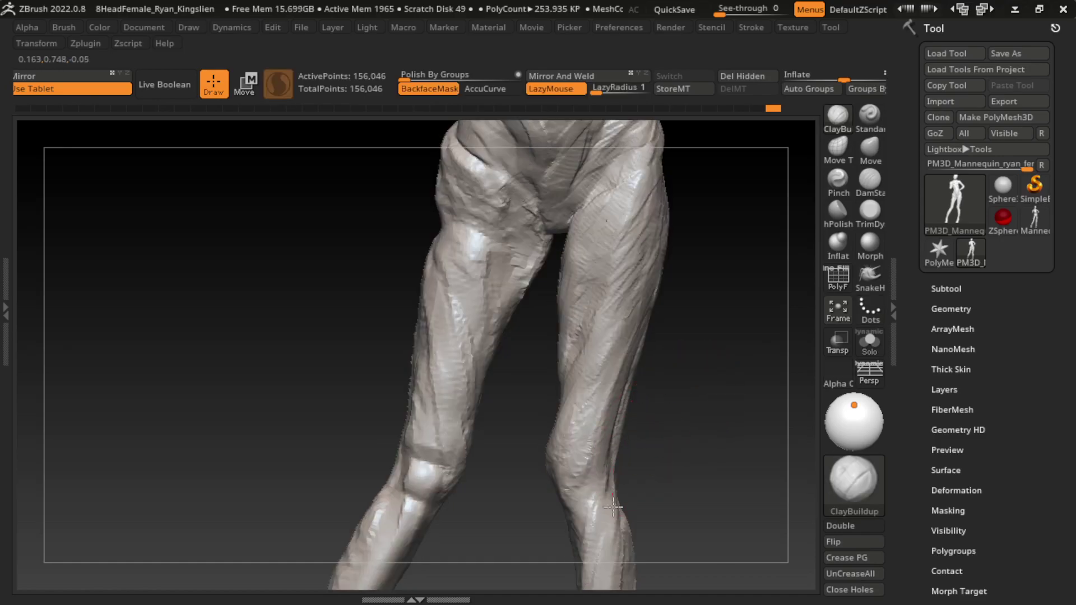
drag(671, 530, 689, 371)
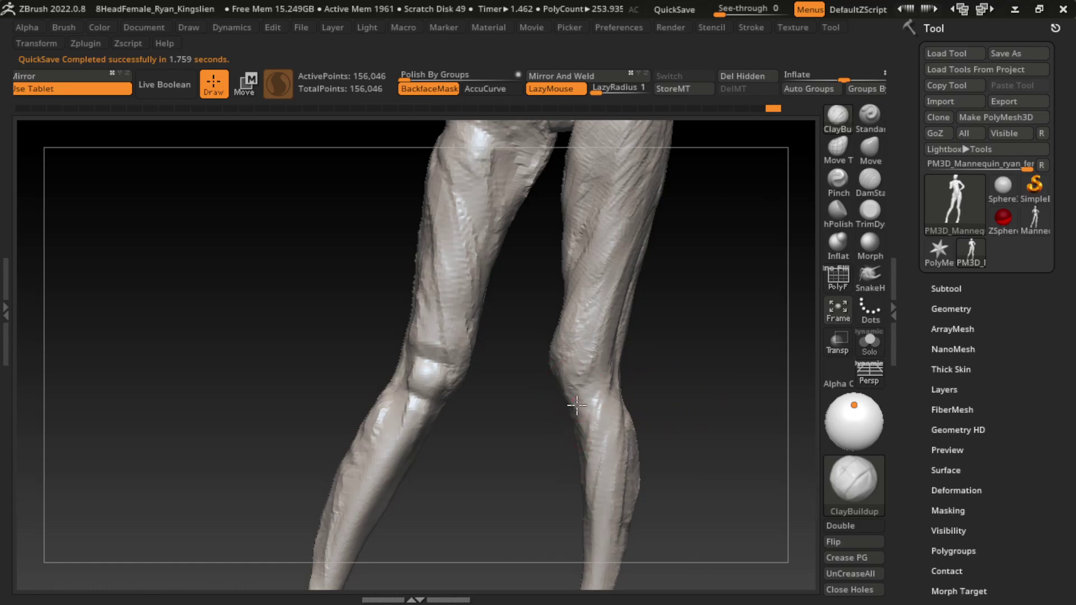
- Carve a crease below the knee with DamStandard, then return to ClayBuildup
click(870, 180)
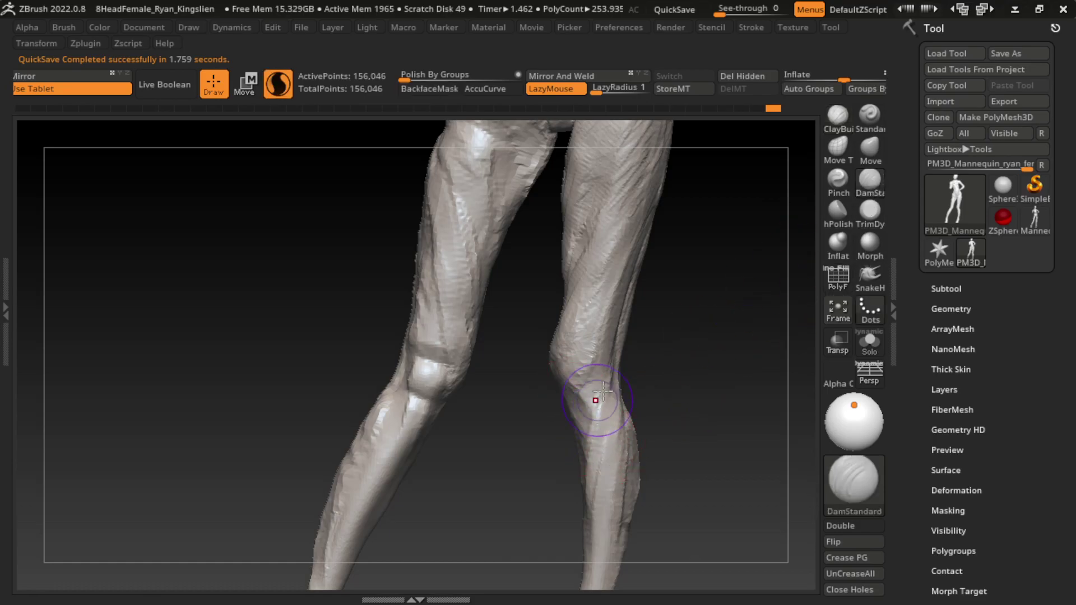
drag(594, 387, 578, 461)
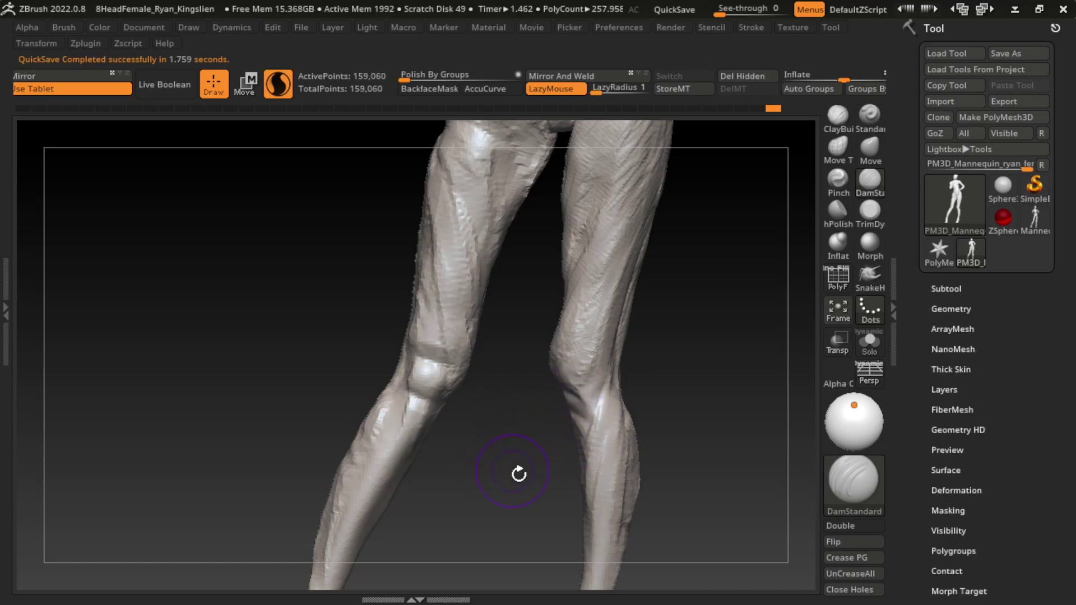
click(838, 115)
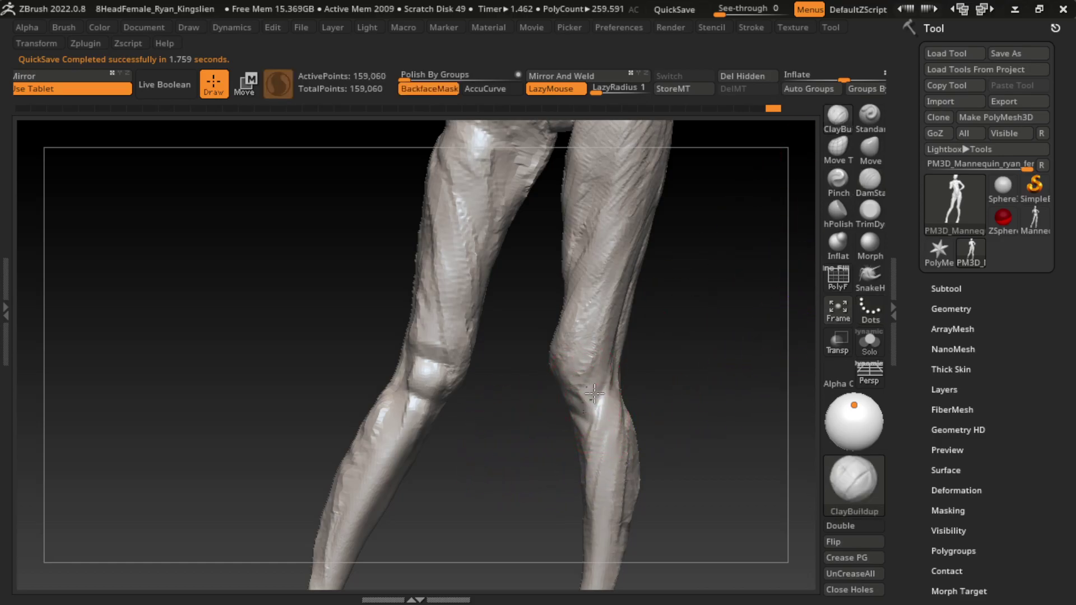
mouse_move(698, 415)
mouse_down()
mouse_move(572, 448)
mouse_move(618, 445)
mouse_move(690, 405)
mouse_move(600, 445)
mouse_up()
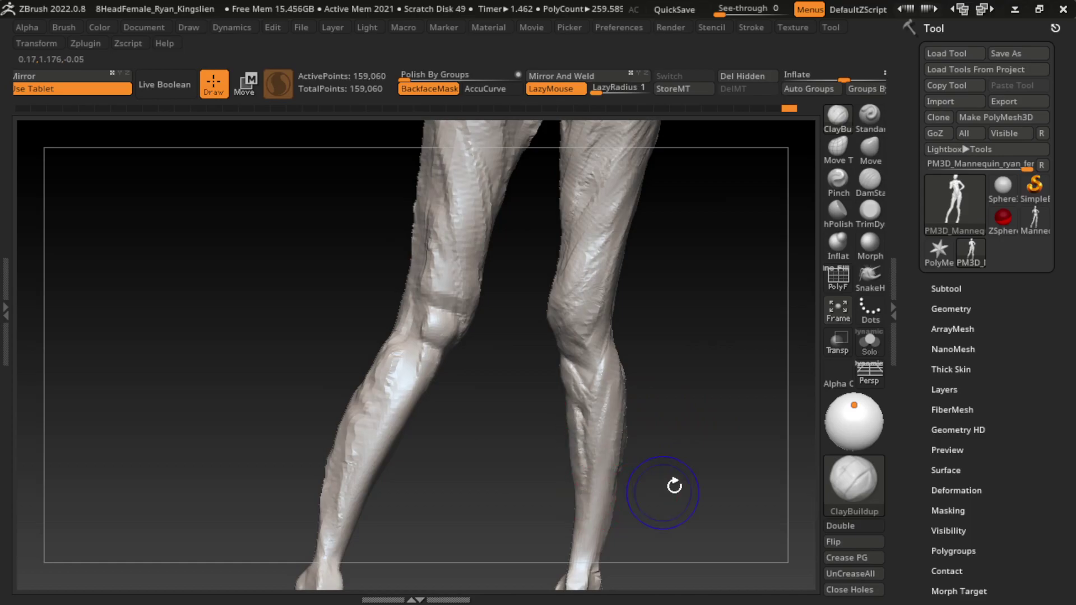
- Orbit the legs until both calves and heels face the viewer, adding a right-calf clay stroke
drag(674, 484, 589, 452)
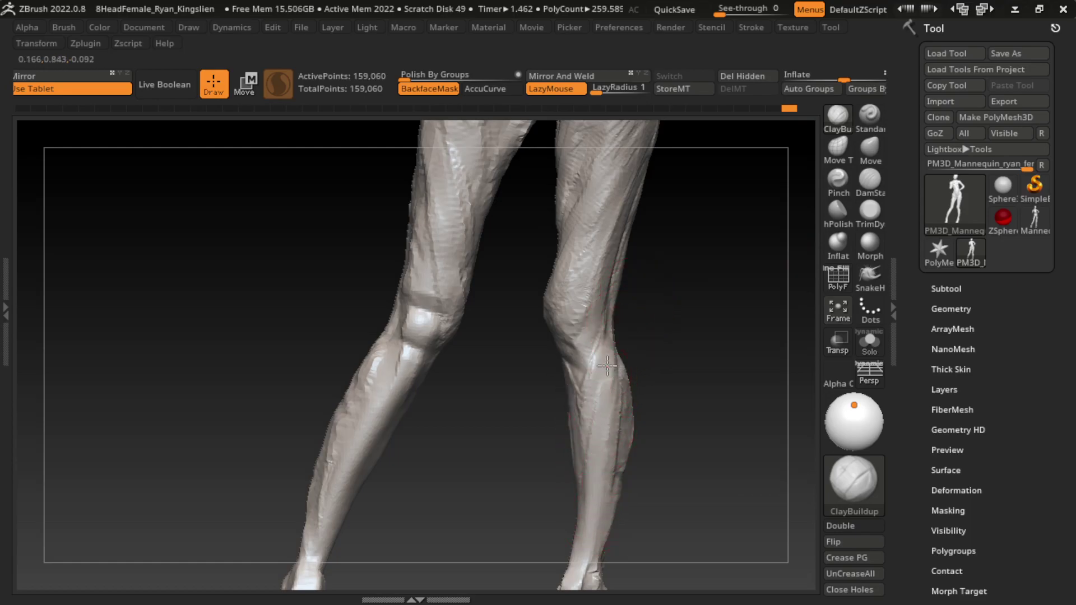
drag(689, 451, 684, 385)
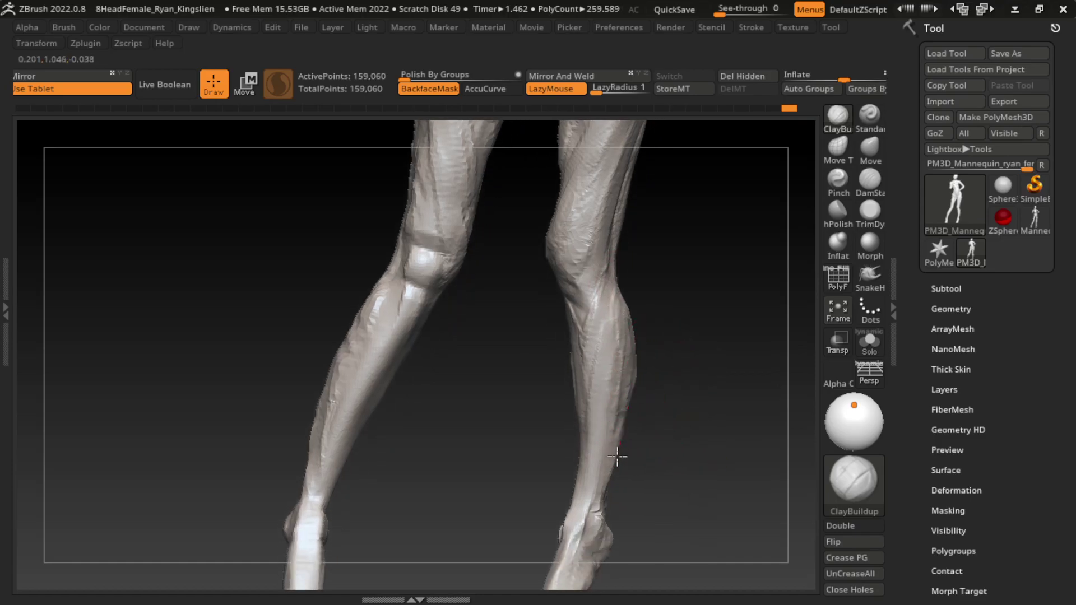
drag(629, 557, 708, 368)
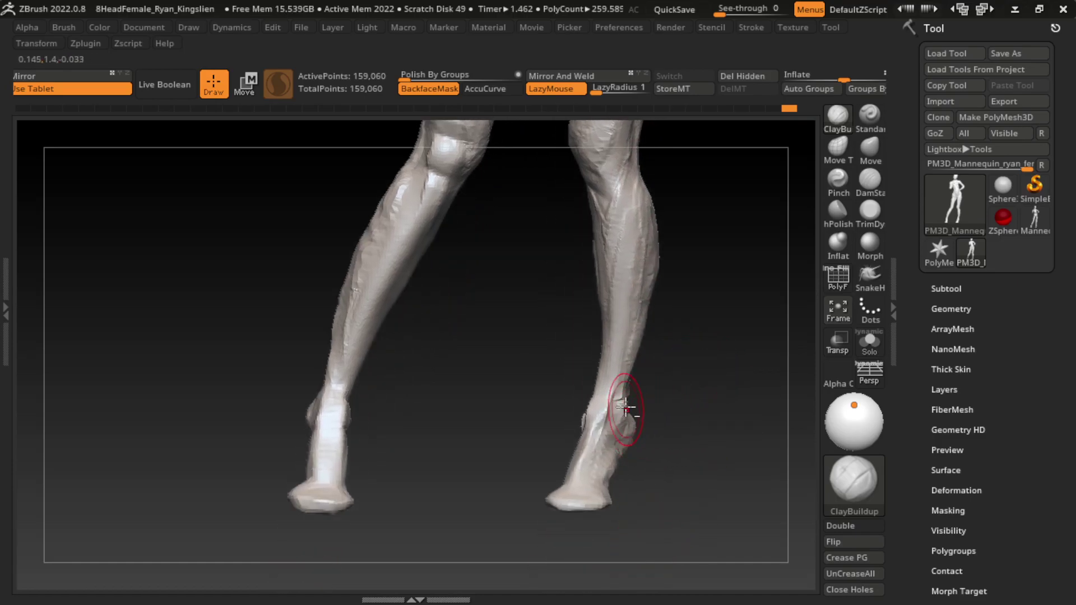
drag(626, 408, 624, 384)
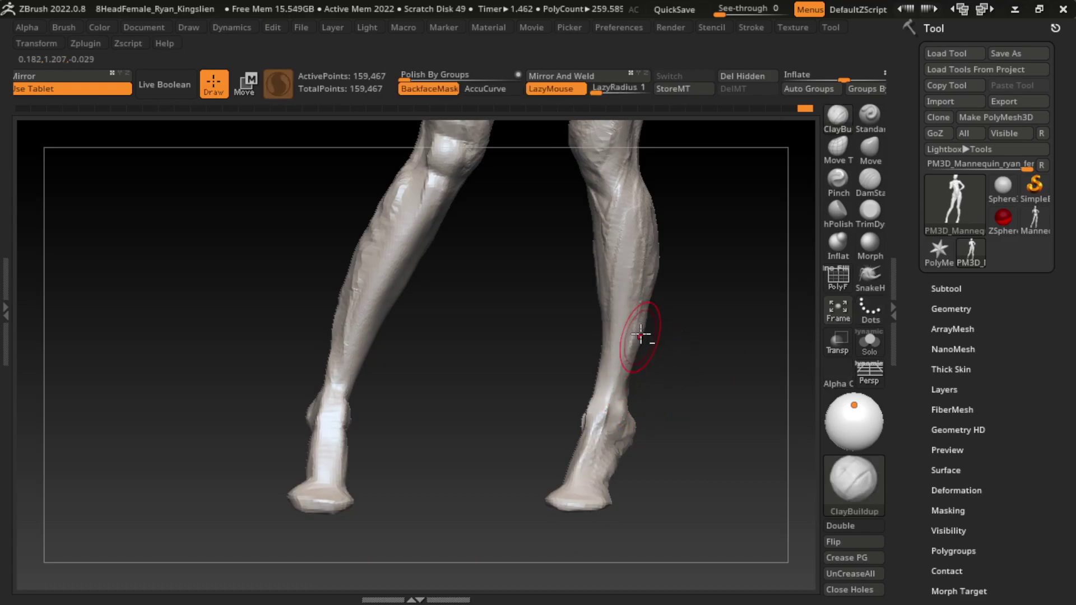
mouse_move(672, 452)
mouse_down()
mouse_move(661, 457)
mouse_move(655, 390)
mouse_up()
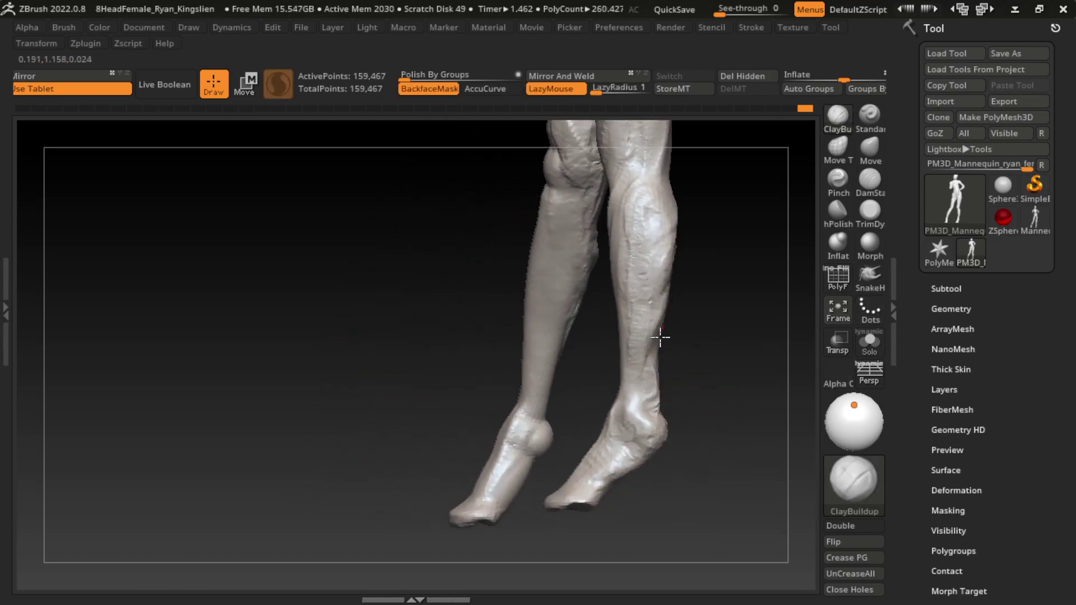
mouse_move(660, 336)
mouse_down()
mouse_move(751, 423)
mouse_move(738, 427)
mouse_move(651, 379)
mouse_up()
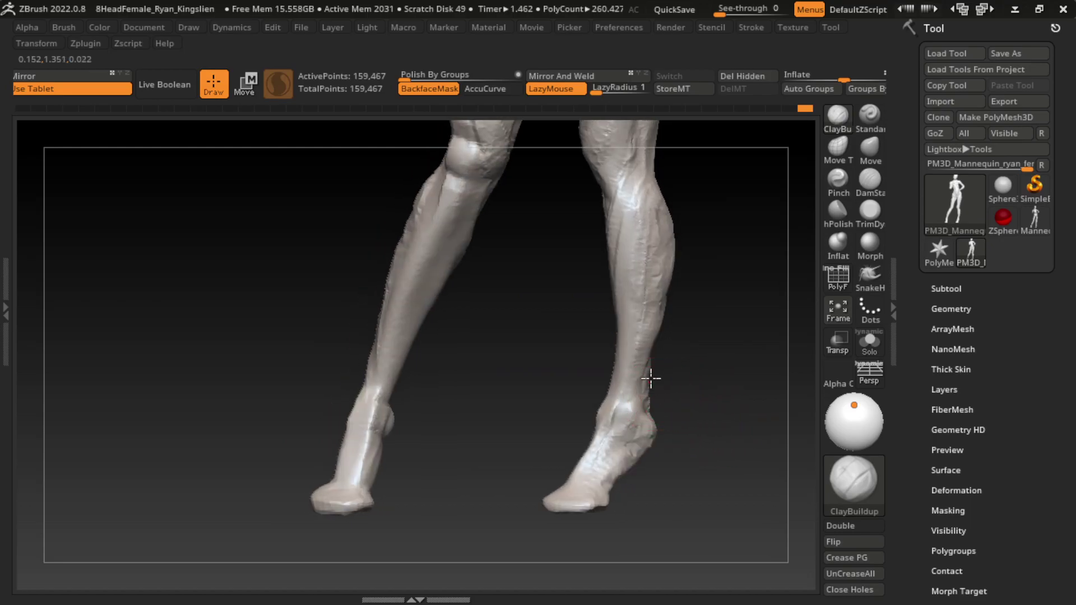
mouse_move(658, 415)
mouse_down()
mouse_move(675, 391)
mouse_move(752, 435)
mouse_move(670, 420)
mouse_up()
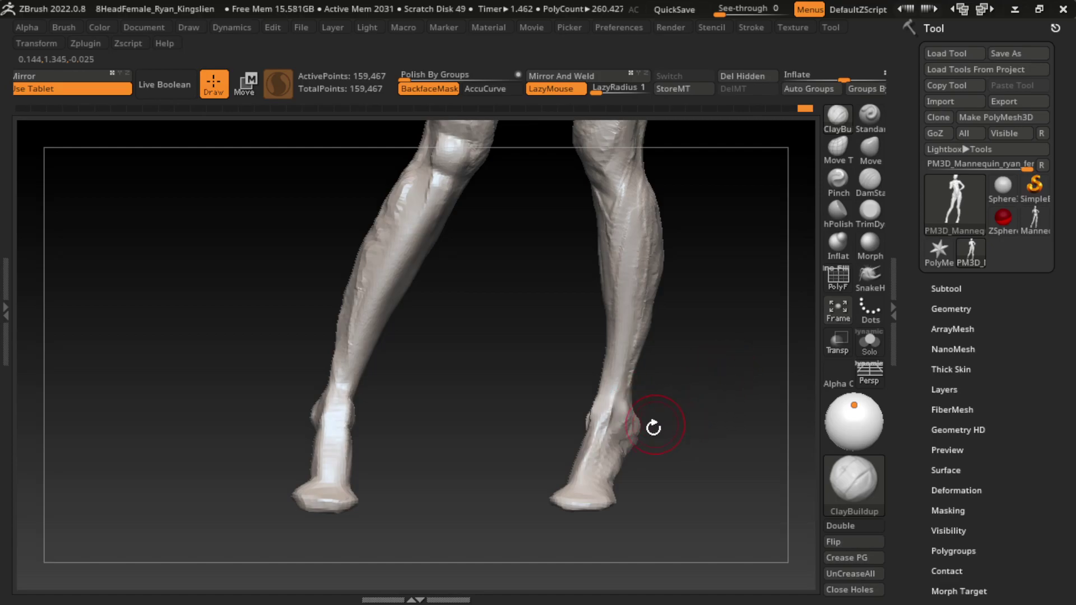
drag(686, 418, 632, 439)
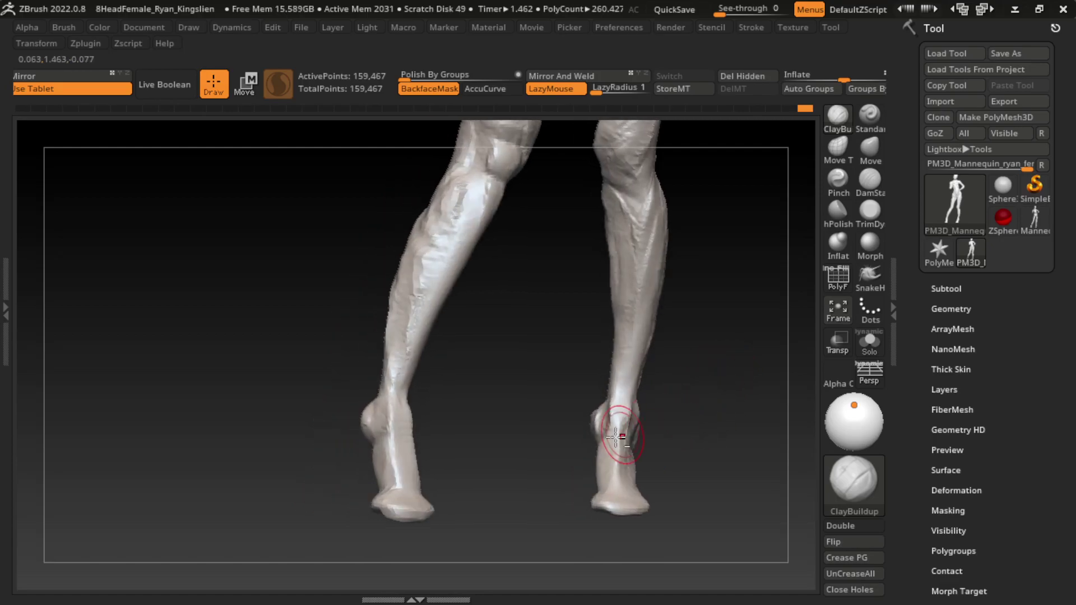
drag(733, 428, 642, 492)
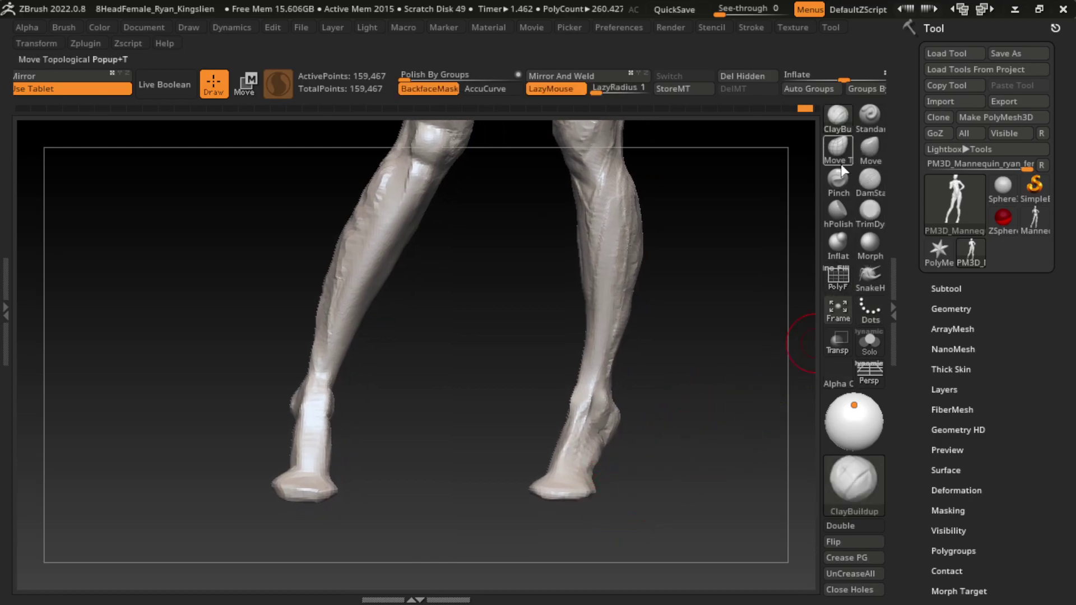
- Resculpt the left heel with the Standard brush, undoing the unwanted strokes
click(839, 179)
click(870, 116)
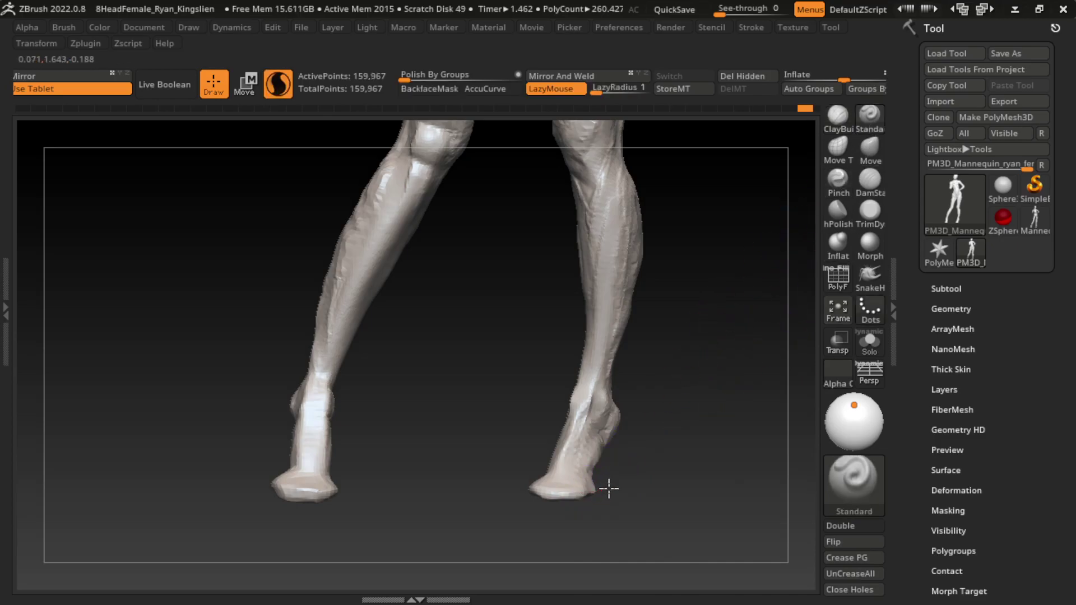
drag(589, 498, 561, 502)
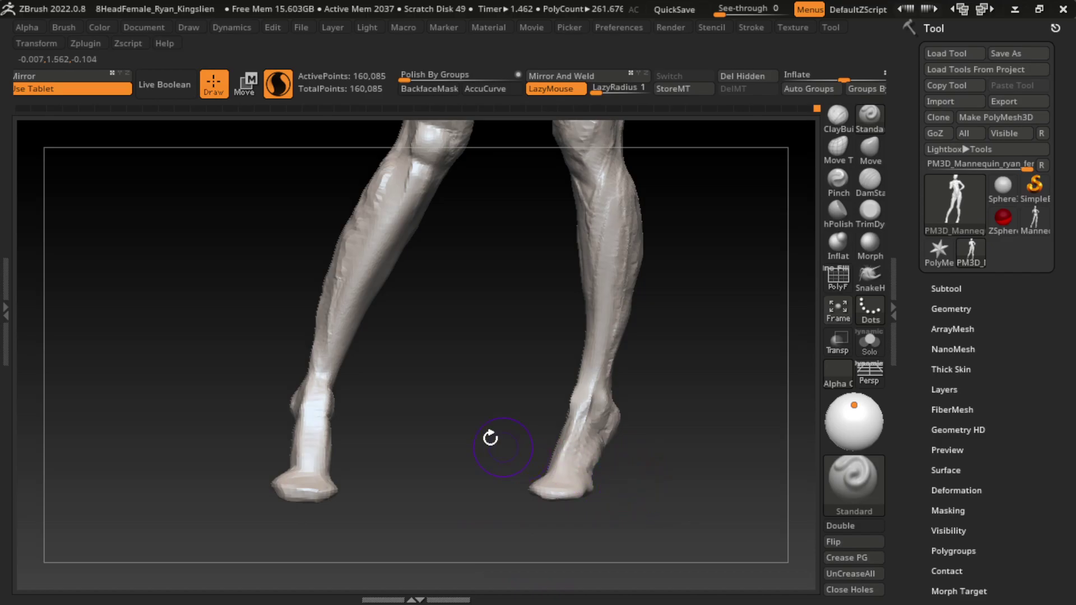
drag(363, 390, 308, 461)
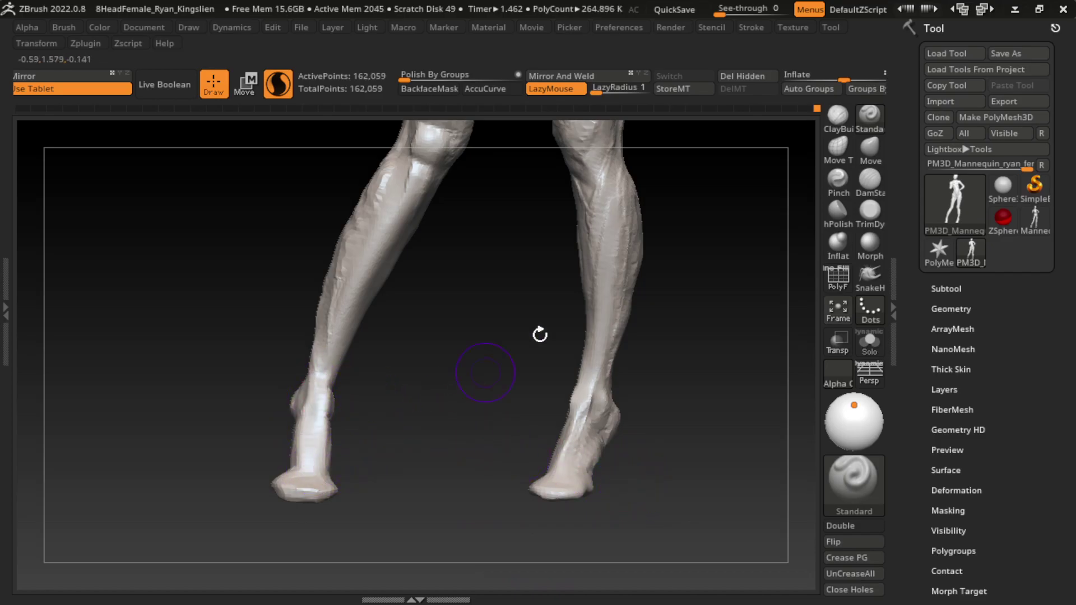
key(ctrl+z)
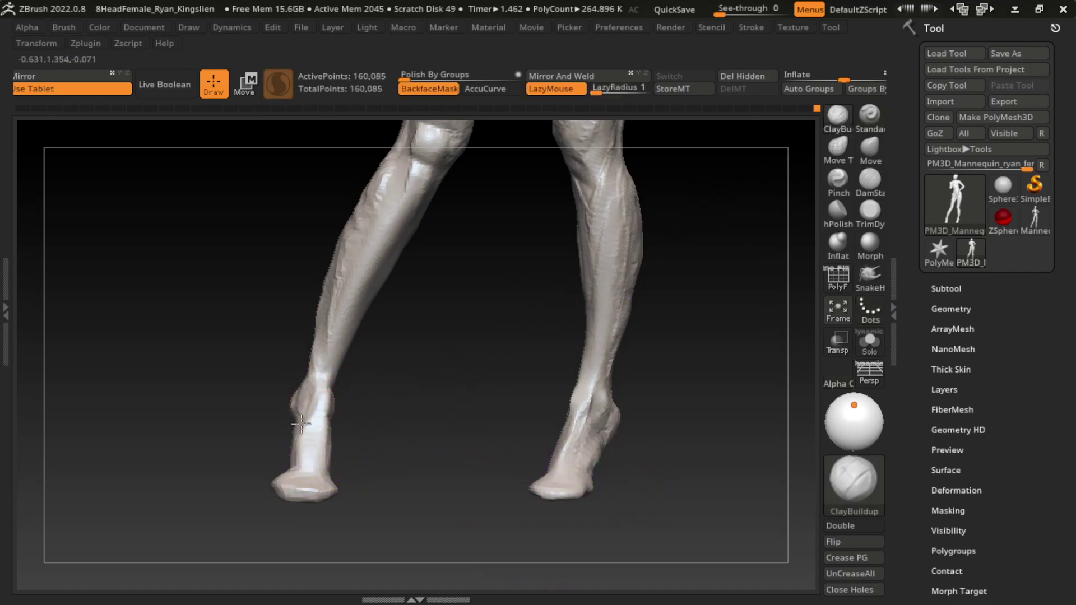
key(ctrl+z)
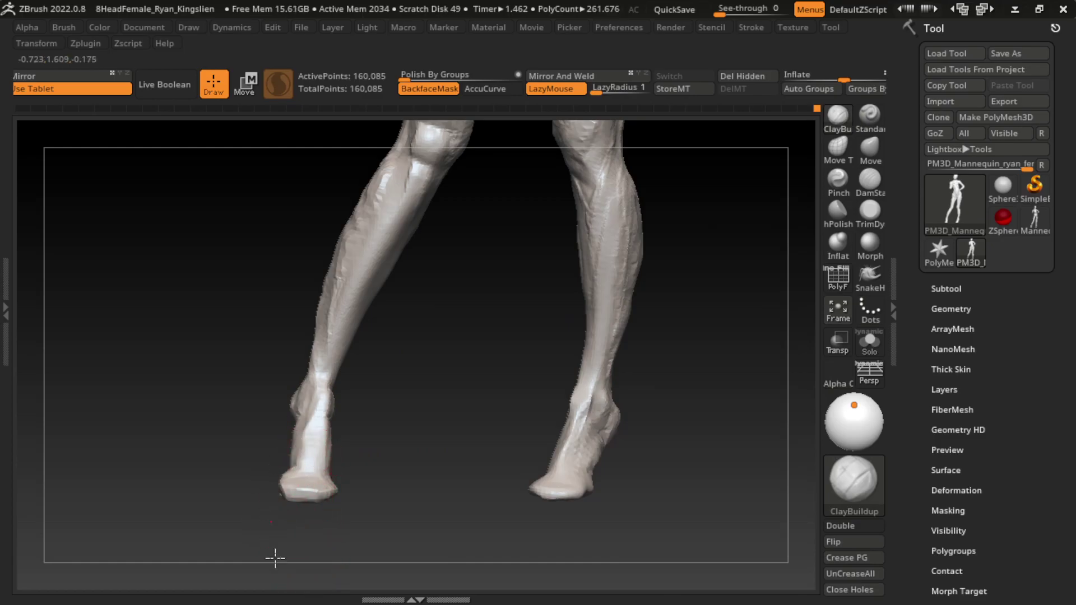
mouse_move(283, 508)
mouse_down()
mouse_move(276, 473)
mouse_move(303, 491)
mouse_up()
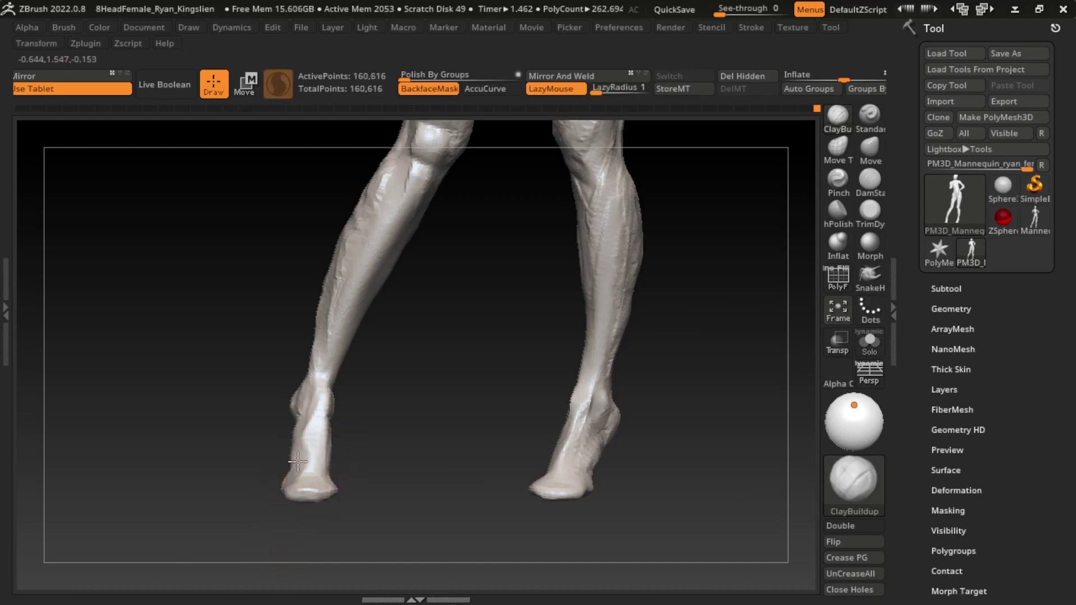
key(ctrl+z)
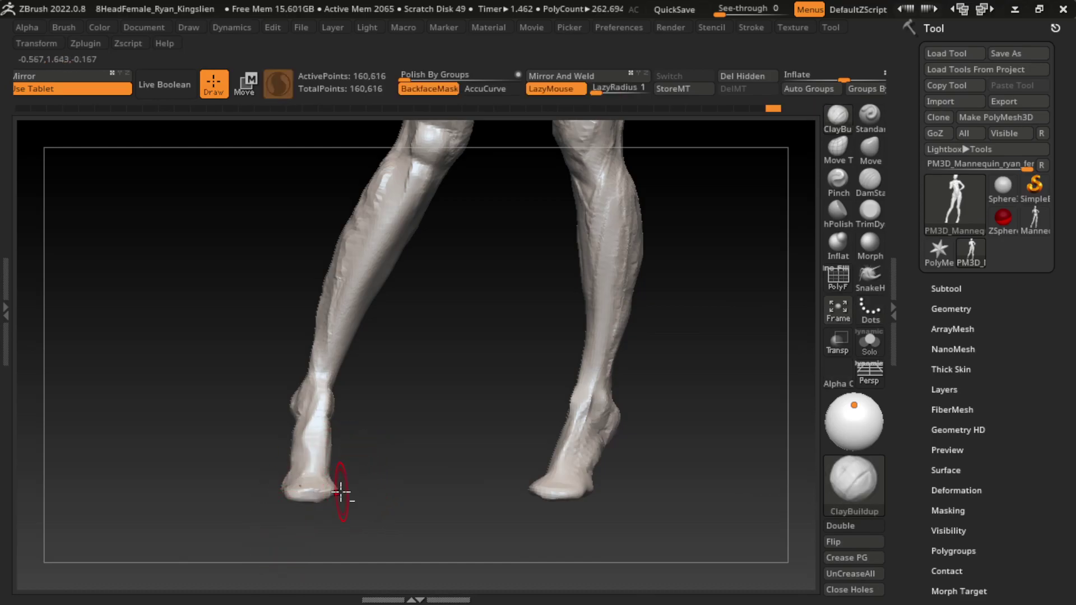
drag(276, 433, 308, 548)
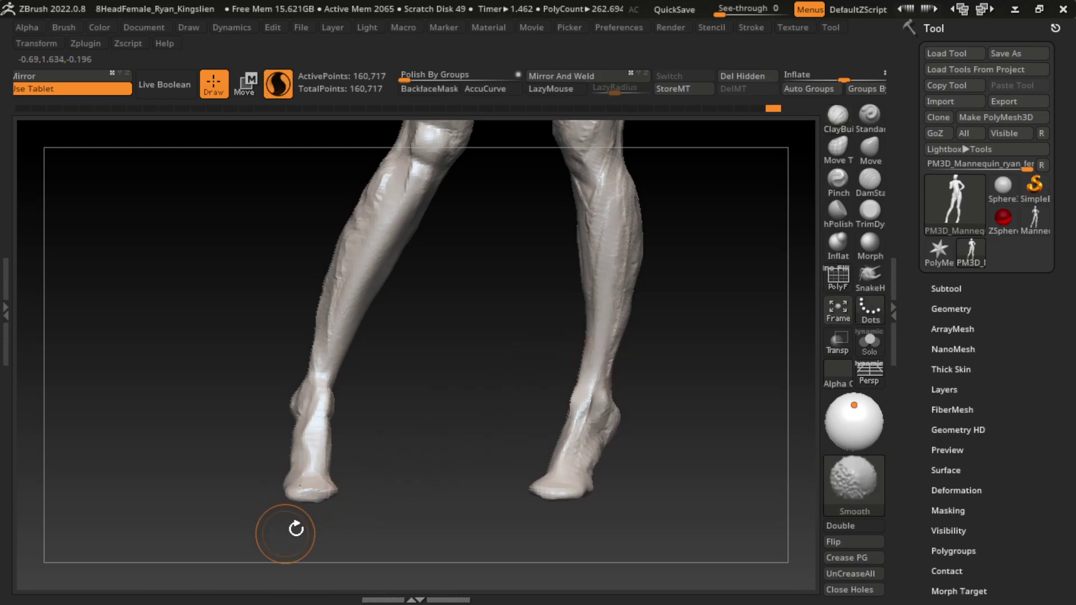
- Push the left heel into a firmer shape with Move, then add detail with Standard
click(871, 149)
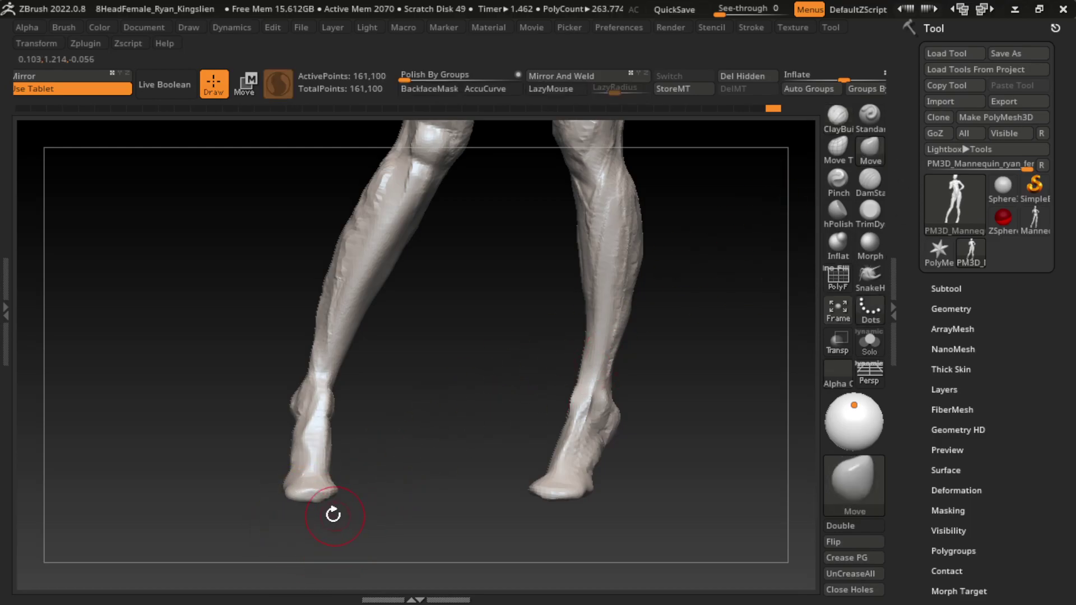
mouse_move(318, 505)
mouse_down()
mouse_move(365, 432)
mouse_move(327, 492)
mouse_up()
key(b)
key(s)
key(t)
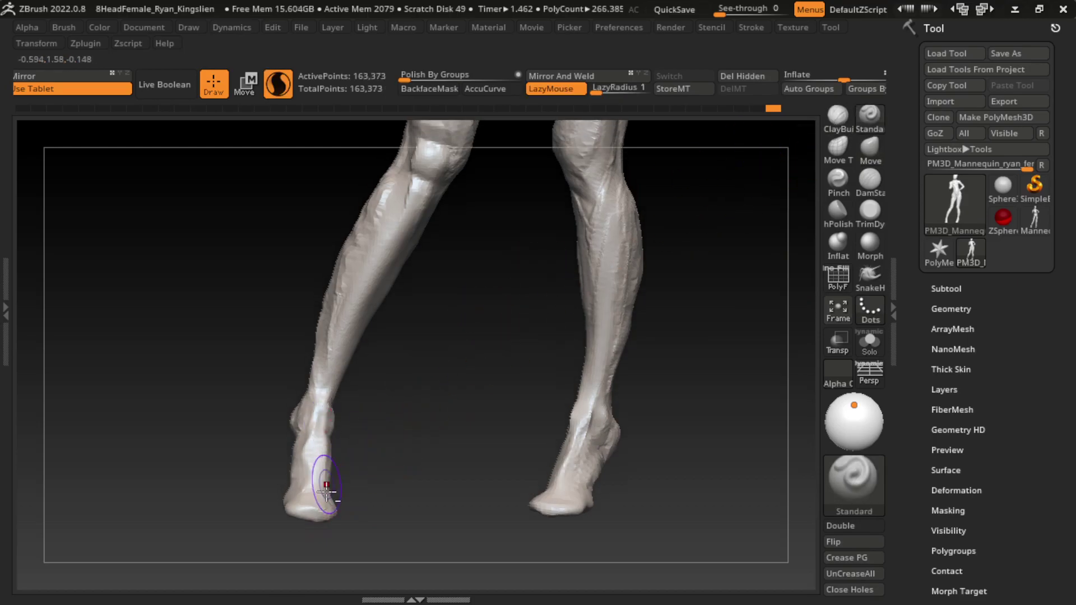
mouse_move(334, 453)
mouse_down()
mouse_move(336, 509)
mouse_move(365, 428)
mouse_move(339, 410)
mouse_move(396, 418)
mouse_move(352, 416)
mouse_move(340, 396)
mouse_move(392, 432)
mouse_move(727, 222)
mouse_move(435, 397)
mouse_move(409, 397)
mouse_up()
- Return to ClayBuildup and orbit until both lower legs and shins are in view
key(b)
key(c)
key(b)
mouse_move(361, 427)
mouse_down()
mouse_move(380, 403)
mouse_move(369, 500)
mouse_move(364, 399)
mouse_move(397, 413)
mouse_up()
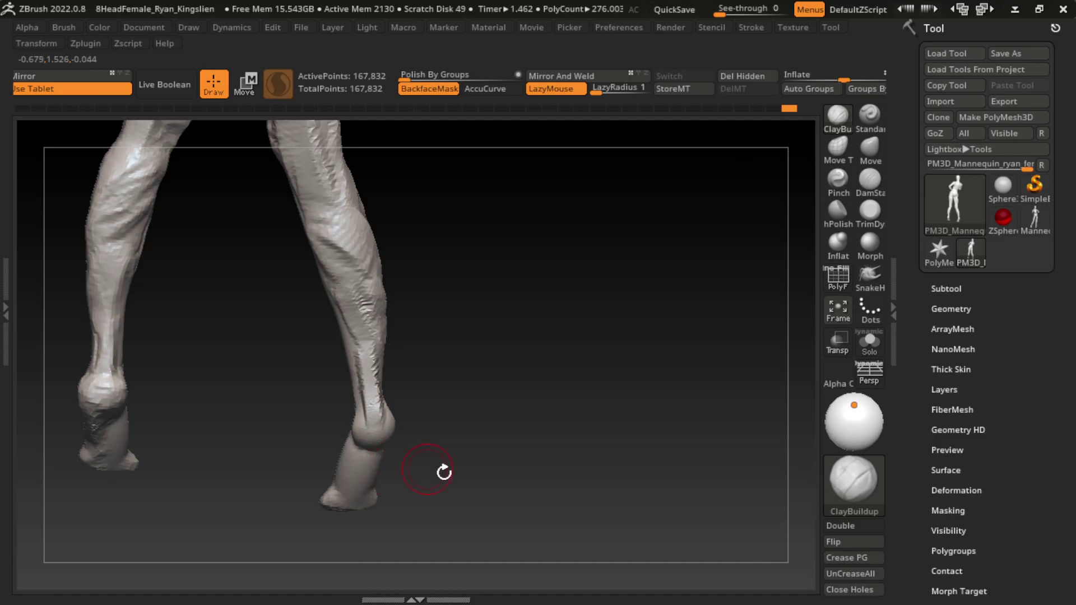
drag(442, 471, 329, 533)
key(s)
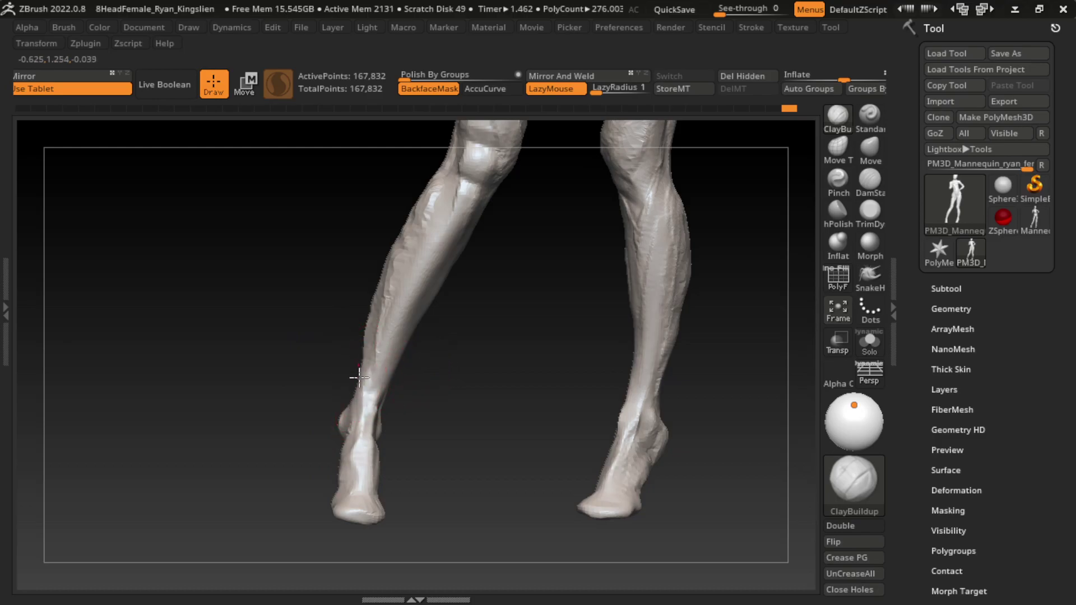
drag(430, 408, 445, 386)
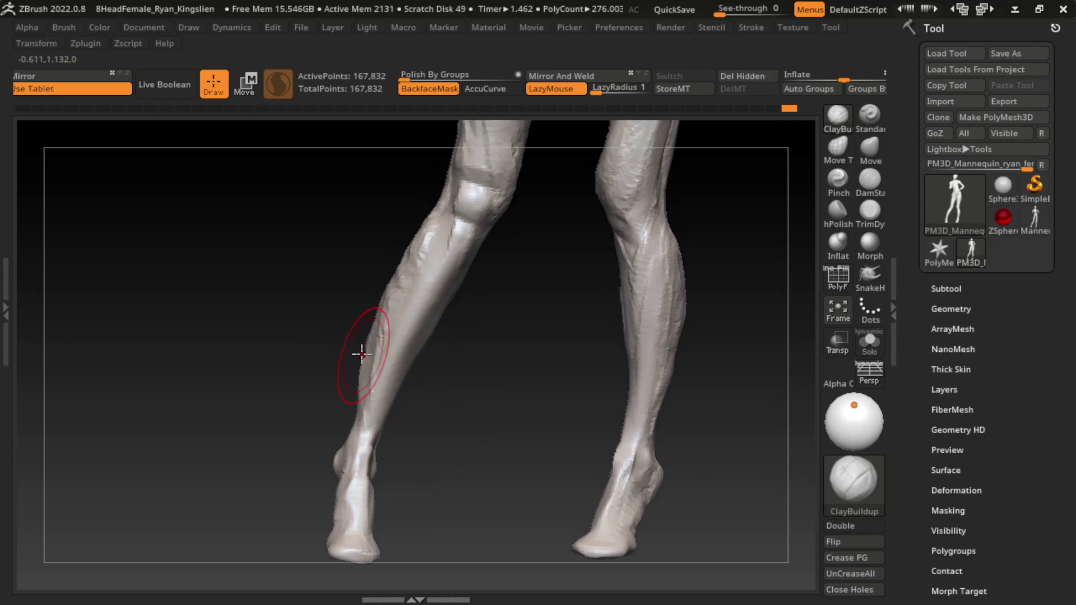
- Sculpt the front of the left shin, the area below the knee and the knee with Standard
click(870, 115)
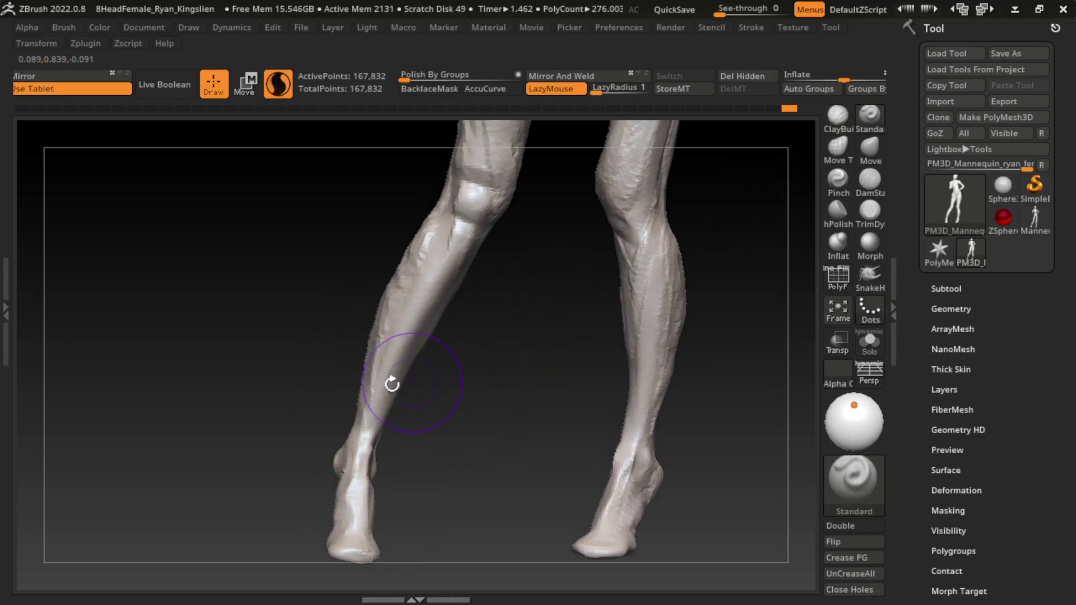
mouse_move(376, 292)
mouse_down()
mouse_move(360, 336)
mouse_move(385, 276)
mouse_move(368, 308)
mouse_up()
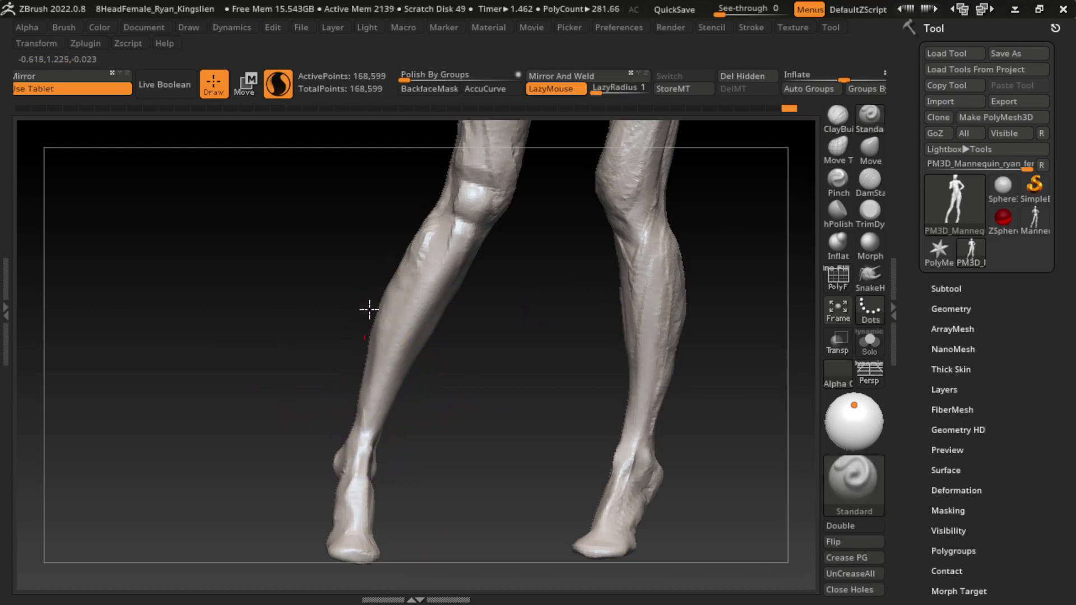
drag(377, 454, 416, 426)
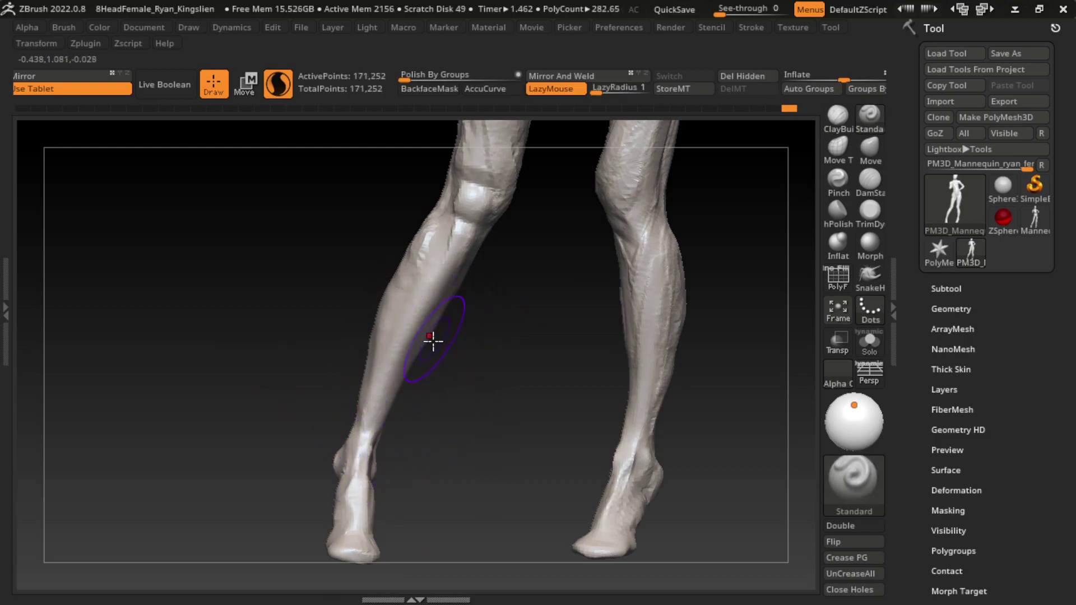
mouse_move(433, 341)
right_down()
mouse_move(457, 344)
mouse_move(497, 293)
mouse_move(435, 394)
right_up()
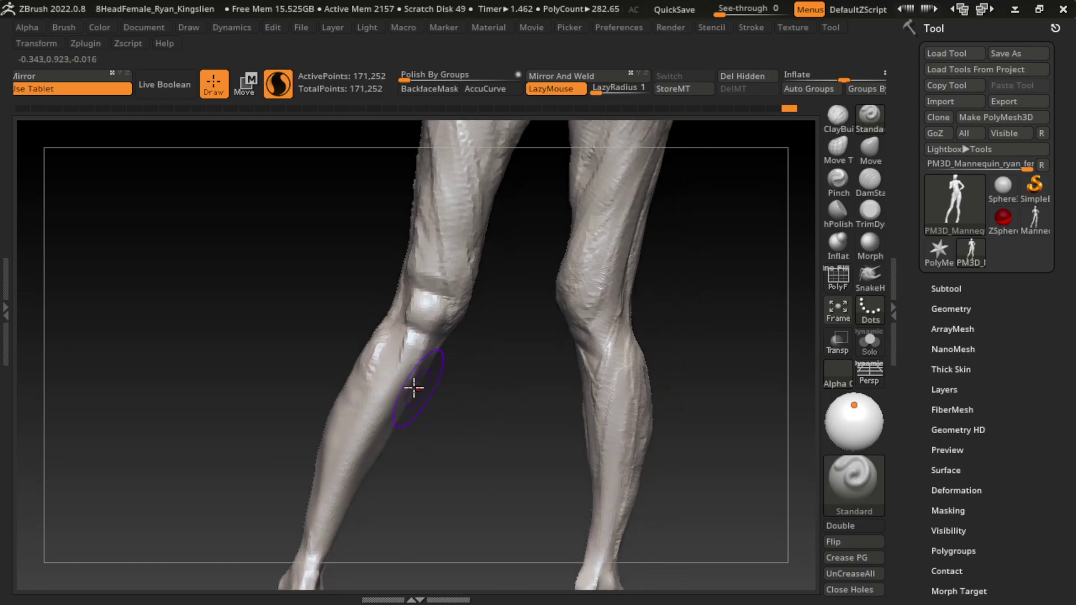
drag(414, 387, 440, 342)
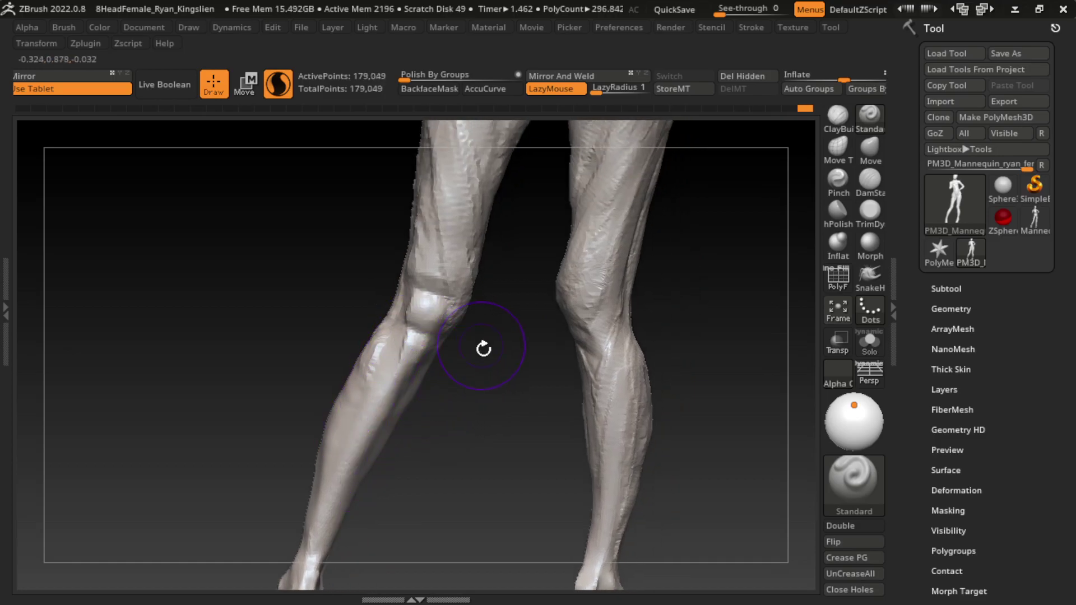
drag(483, 349, 417, 373)
mouse_move(481, 327)
right_down()
mouse_move(498, 361)
mouse_move(451, 448)
right_up()
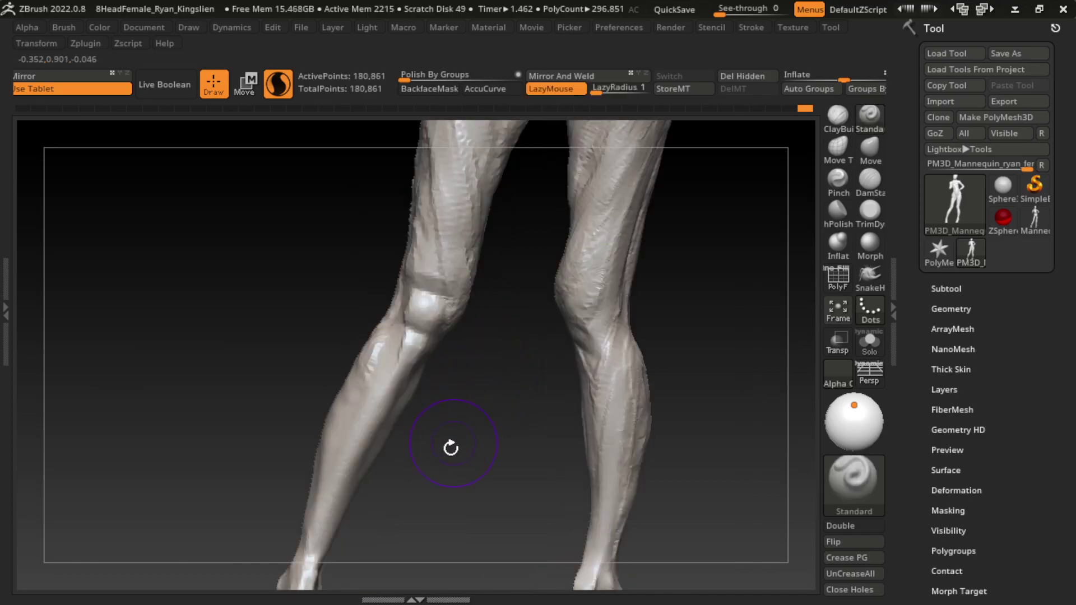
right_drag(426, 507, 438, 482)
- Build ClayBuildup strokes down the shin, then smooth the shin surface
click(837, 115)
mouse_move(438, 320)
right_down()
mouse_move(451, 325)
mouse_move(426, 311)
right_up()
drag(444, 338, 443, 370)
mouse_move(420, 420)
right_down()
mouse_move(473, 468)
mouse_move(426, 338)
right_up()
drag(425, 338, 437, 482)
mouse_move(437, 482)
right_down()
mouse_move(613, 493)
mouse_move(504, 412)
right_up()
key(shift)
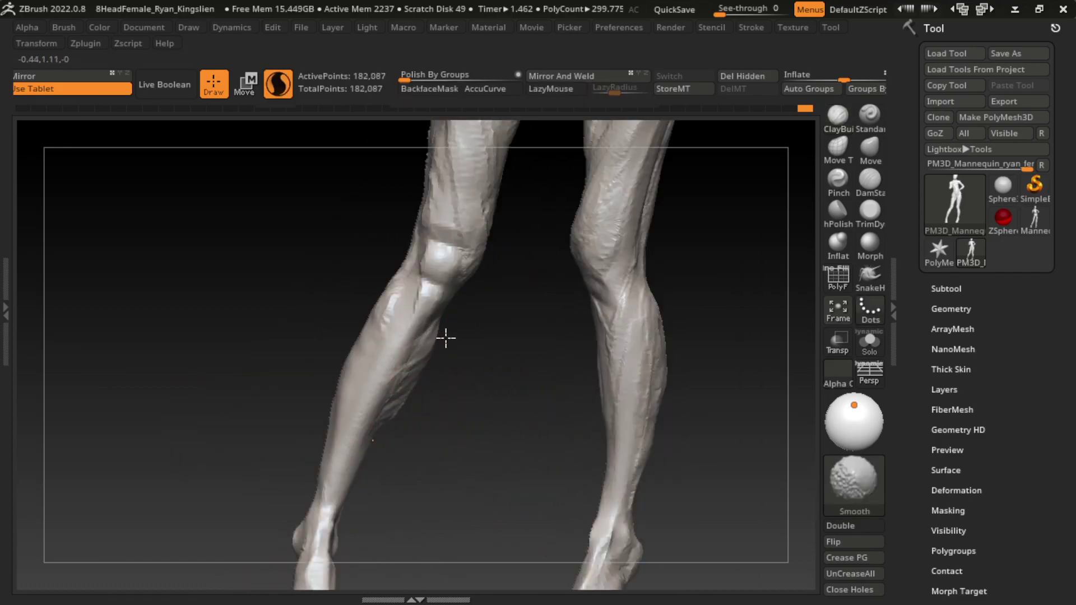
shift+drag(383, 437, 355, 550)
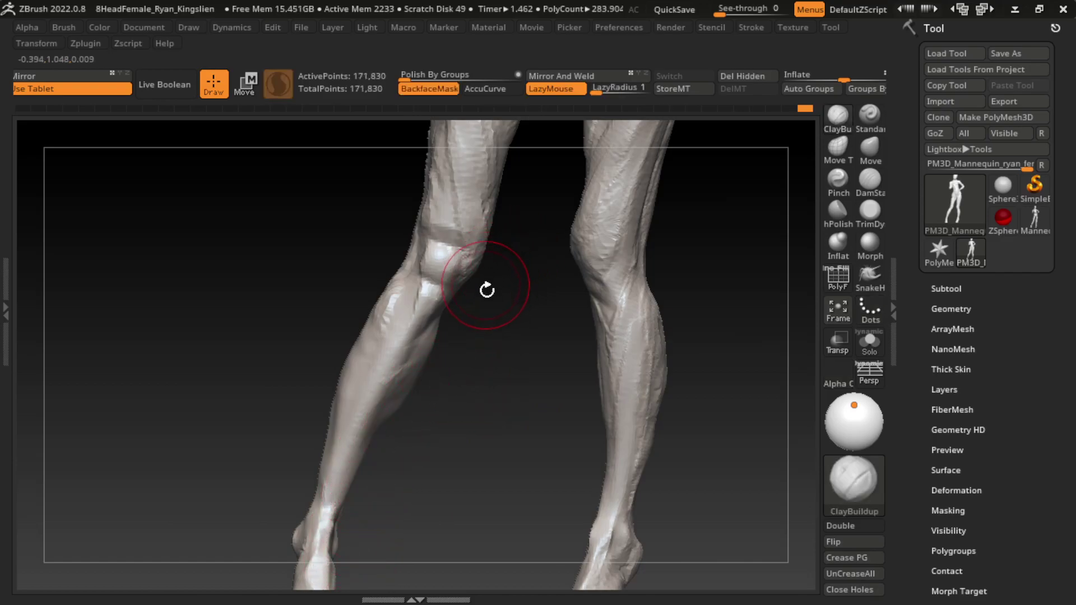
- Build up the shin and calf, then tilt the view in toward the knees
key(s)
right_drag(487, 343, 432, 364)
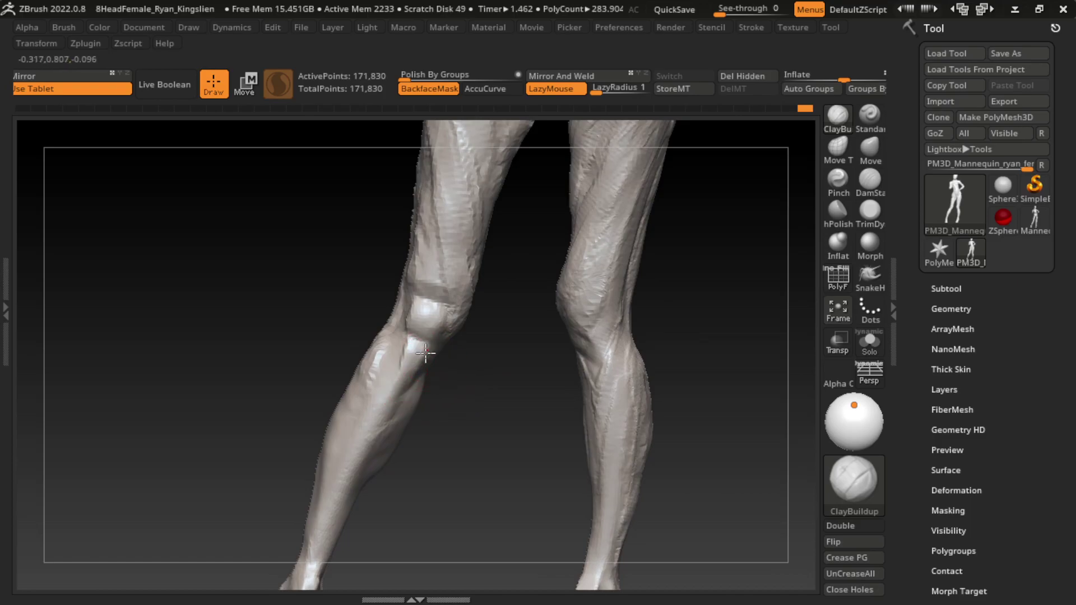
mouse_move(396, 357)
mouse_down()
mouse_move(401, 342)
mouse_move(381, 426)
mouse_up()
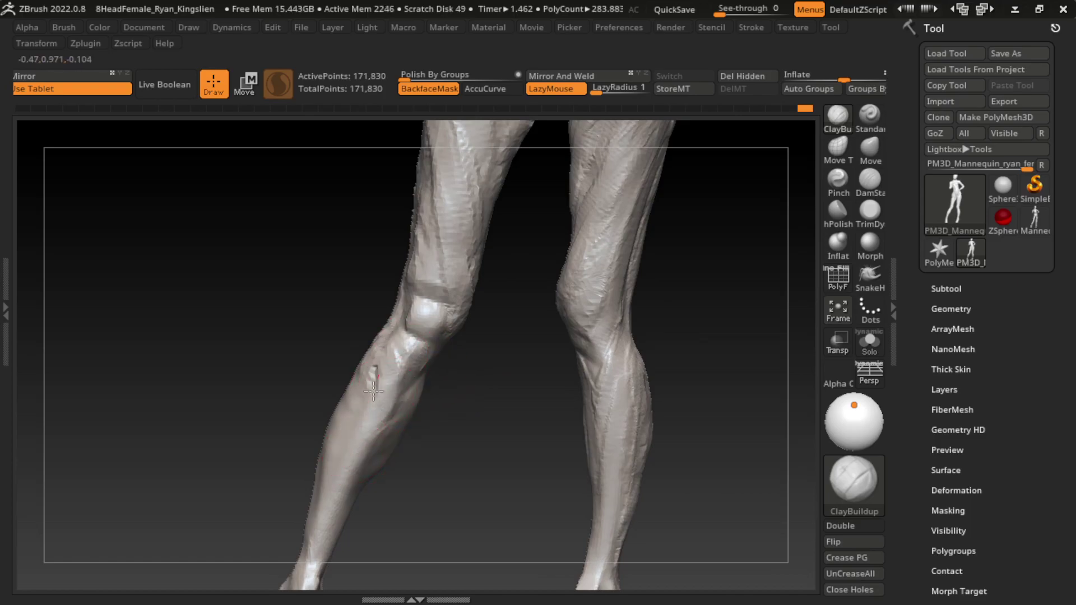
drag(357, 462, 312, 571)
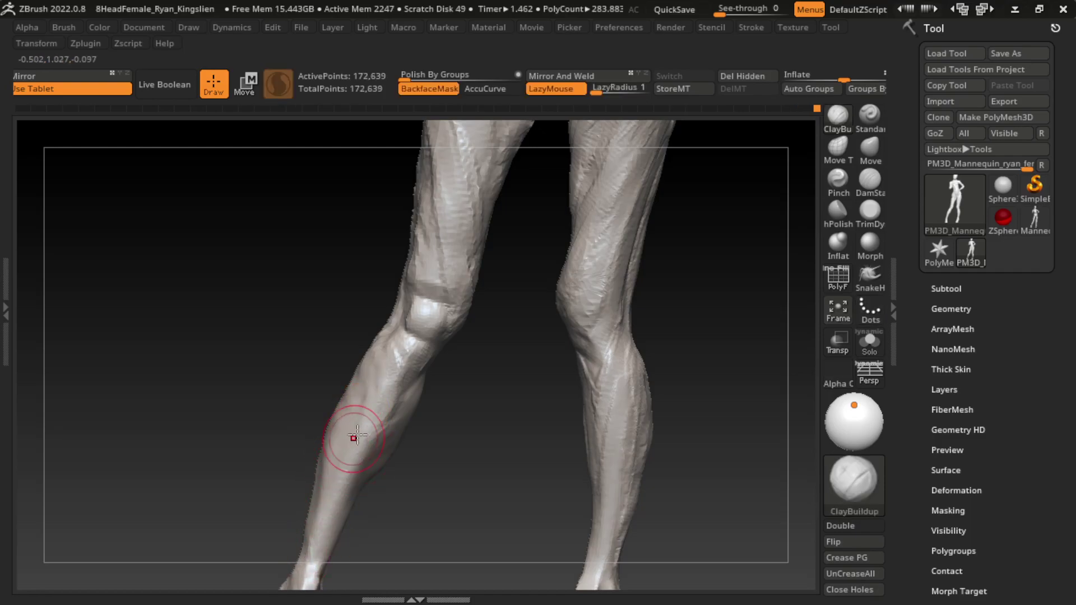
drag(431, 353, 452, 356)
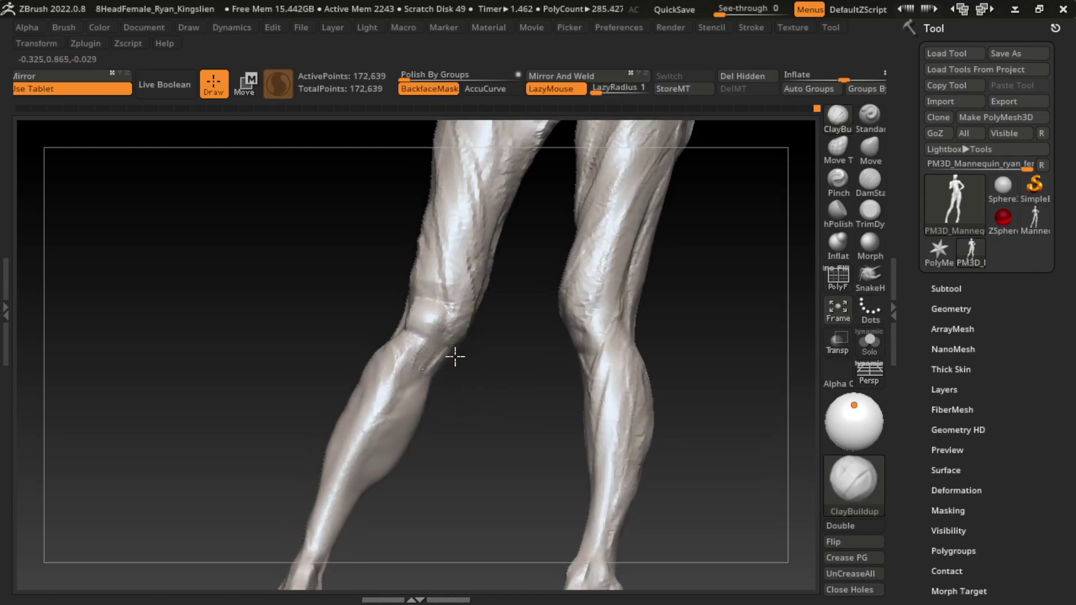
mouse_move(474, 413)
mouse_down()
mouse_move(556, 376)
mouse_move(644, 425)
mouse_move(472, 380)
mouse_up()
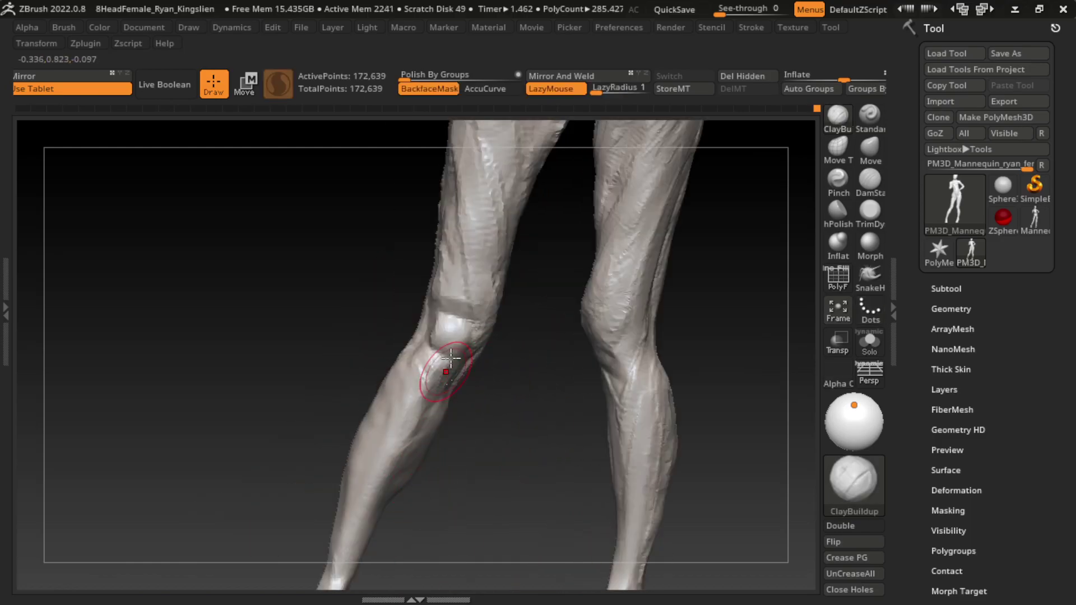
- Carve a trial crease around the knee with DamStandard, then undo it
click(870, 181)
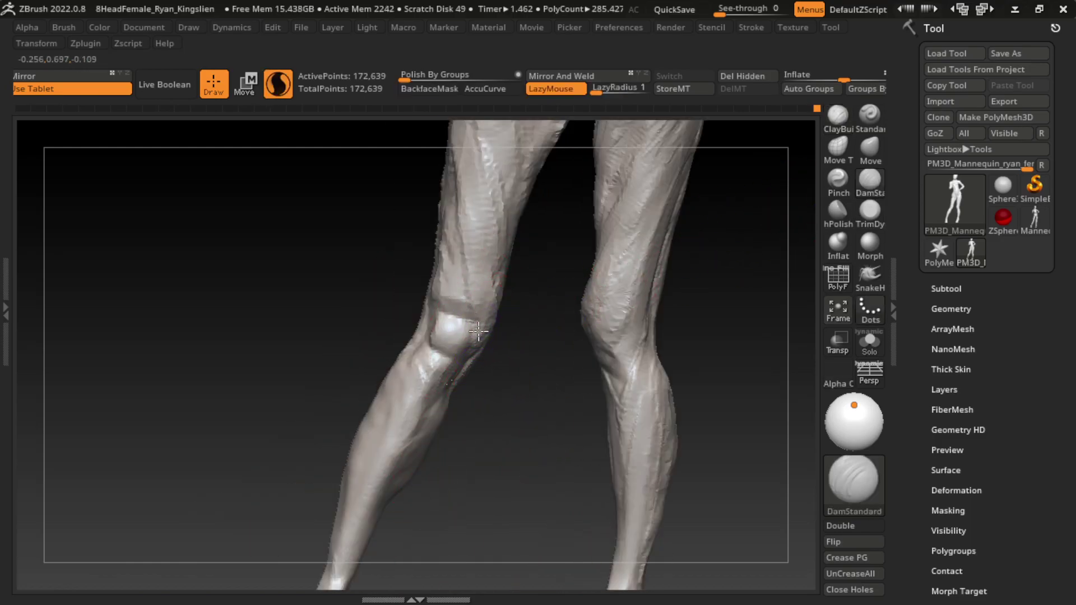
mouse_move(478, 331)
mouse_down()
mouse_move(473, 353)
mouse_move(415, 409)
mouse_move(415, 355)
mouse_move(428, 336)
mouse_up()
key(b)
key(c)
key(b)
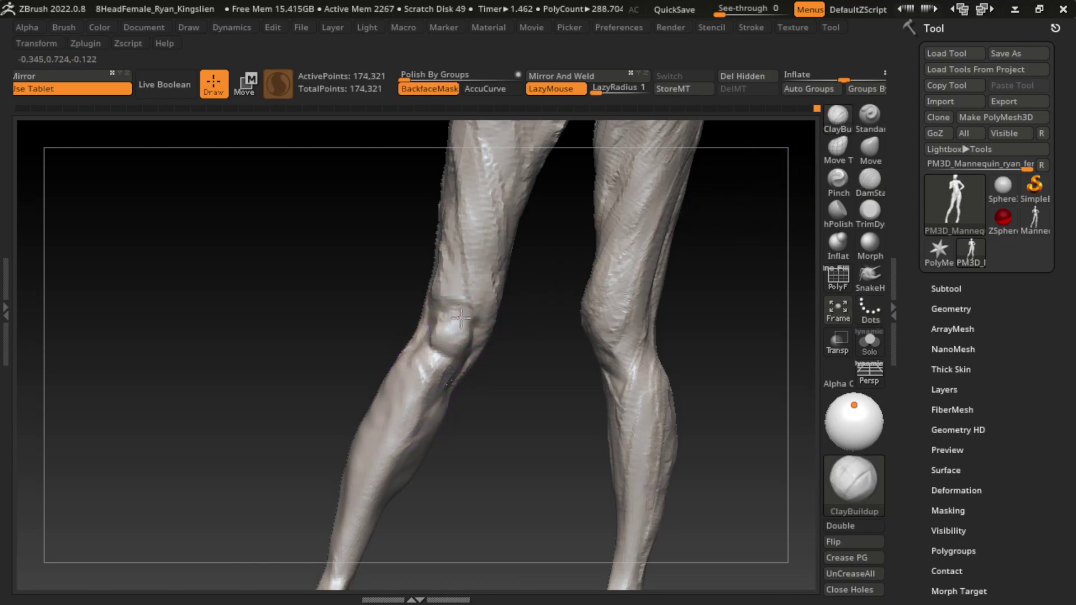
key(ctrl+z)
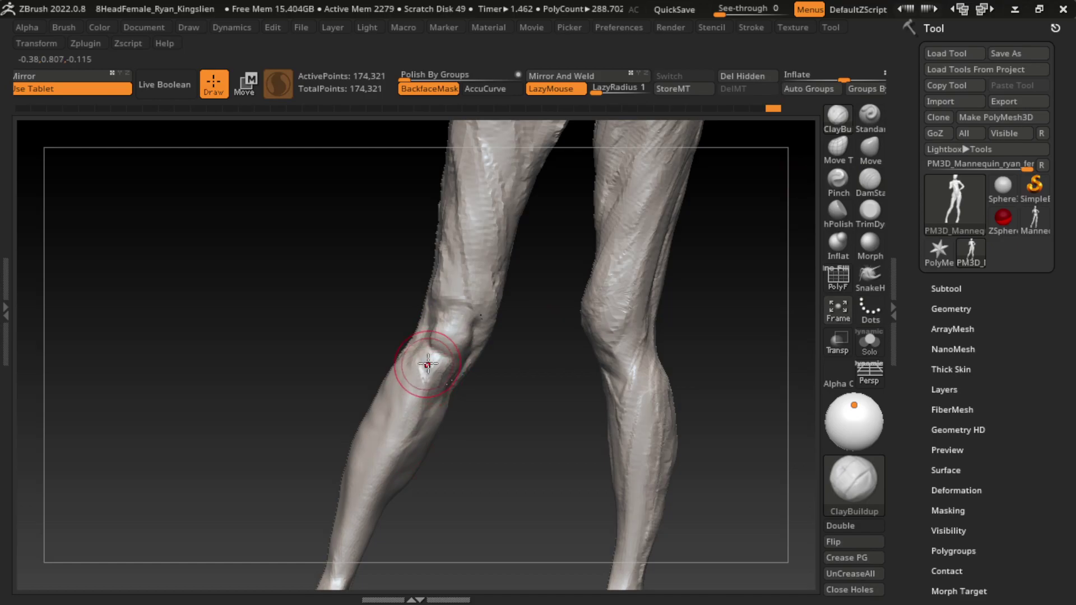
- Carve sharp definition around the left and right kneecaps, then return to ClayBuildup
click(860, 180)
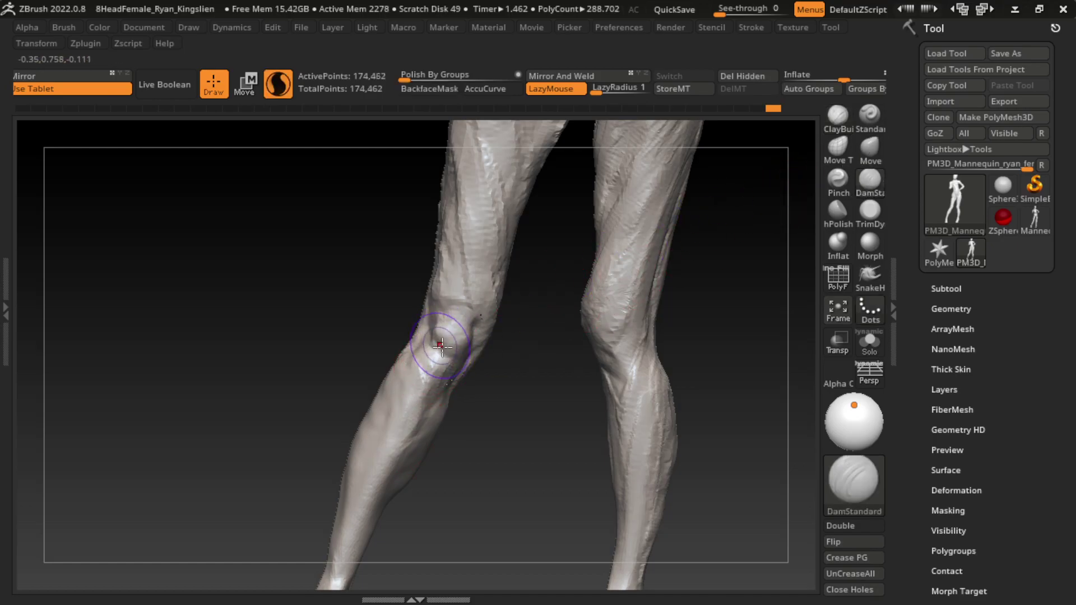
drag(440, 342, 443, 306)
drag(562, 324, 471, 355)
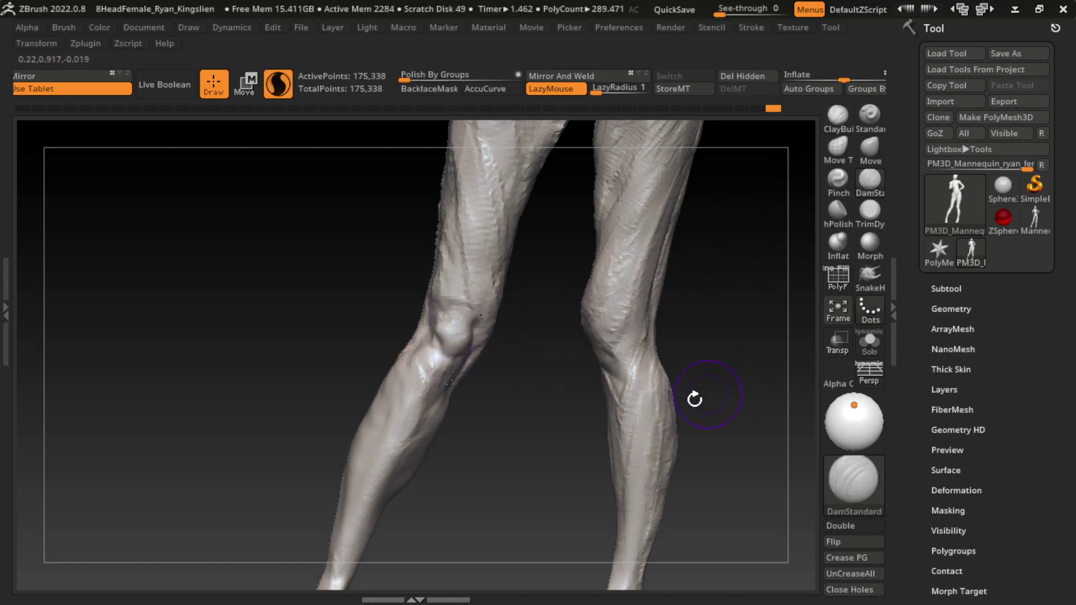
mouse_move(613, 344)
mouse_down()
mouse_move(613, 380)
mouse_move(628, 377)
mouse_move(591, 316)
mouse_move(608, 337)
mouse_move(611, 327)
mouse_move(631, 376)
mouse_move(594, 353)
mouse_up()
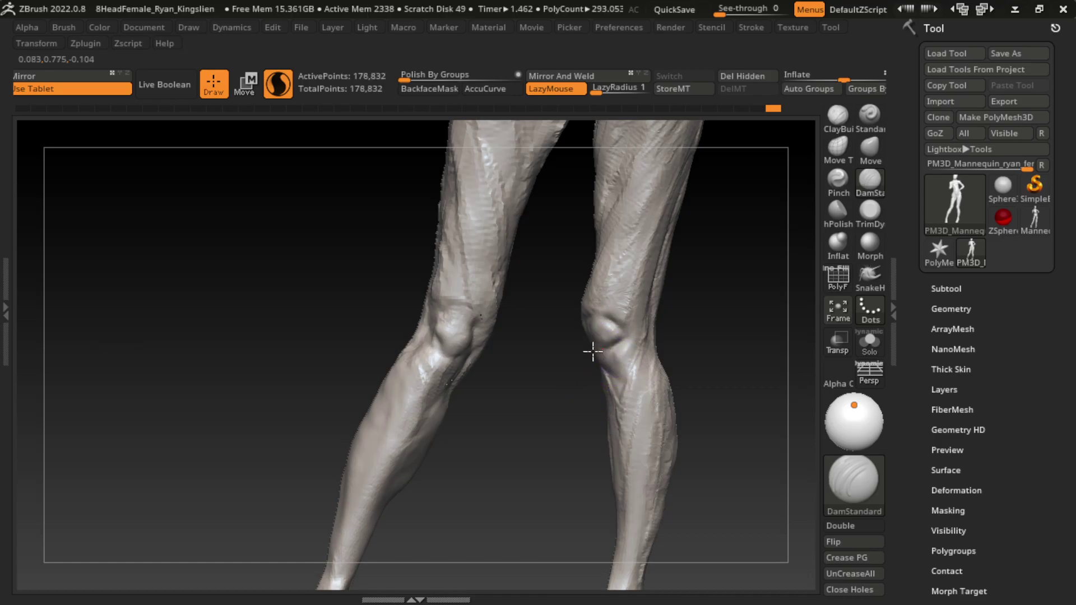
key(b)
key(c)
key(b)
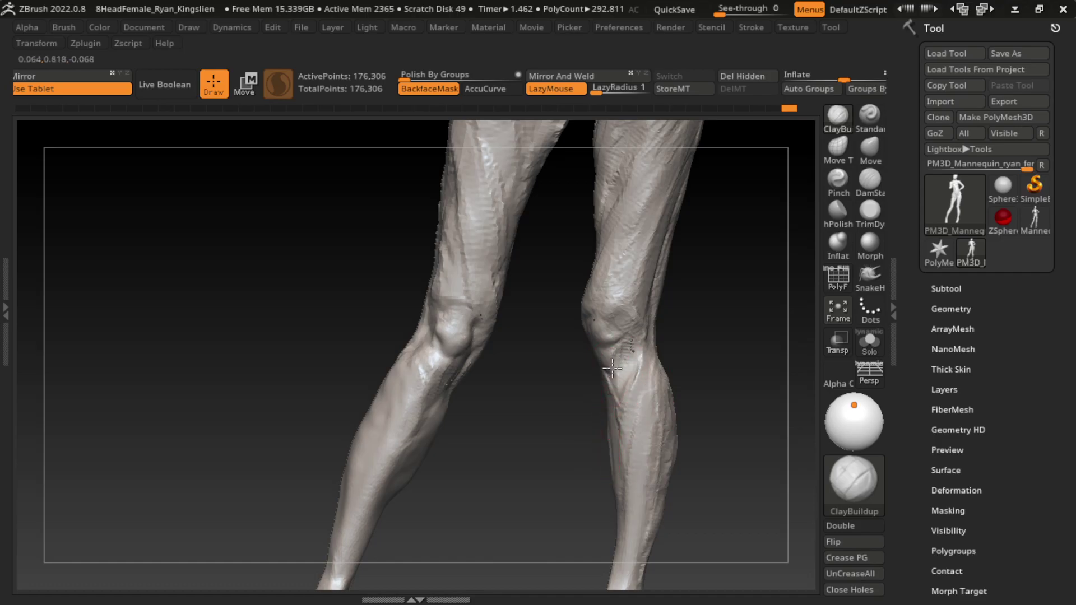
mouse_move(716, 468)
mouse_down()
mouse_move(641, 456)
mouse_move(704, 420)
mouse_move(689, 392)
mouse_up()
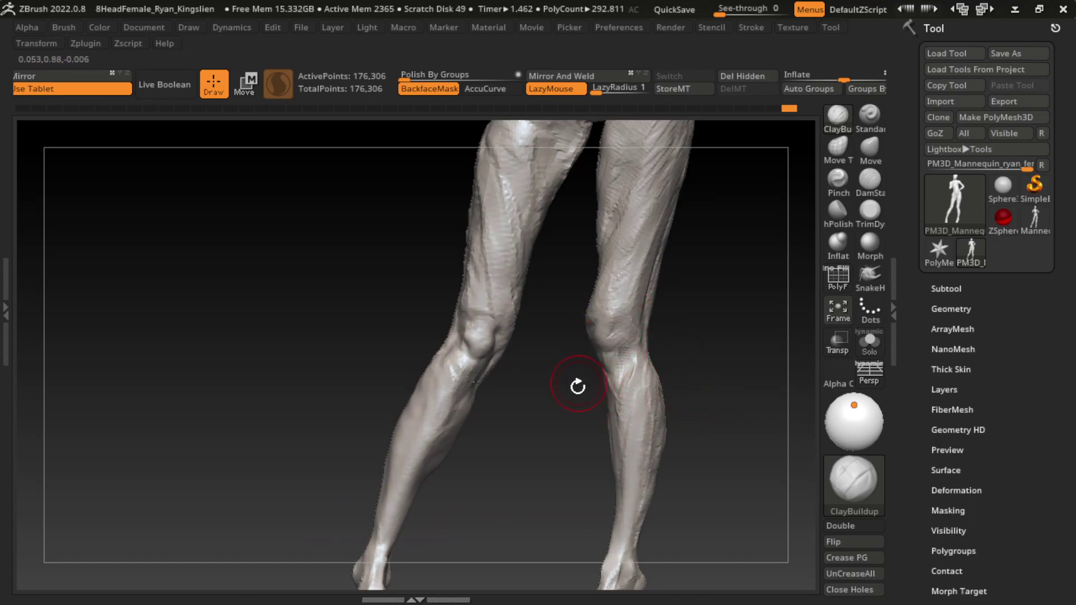
- Resize the brush and fill out the outer contour of the left thigh
mouse_move(578, 387)
mouse_down()
mouse_move(580, 319)
mouse_move(683, 350)
mouse_up()
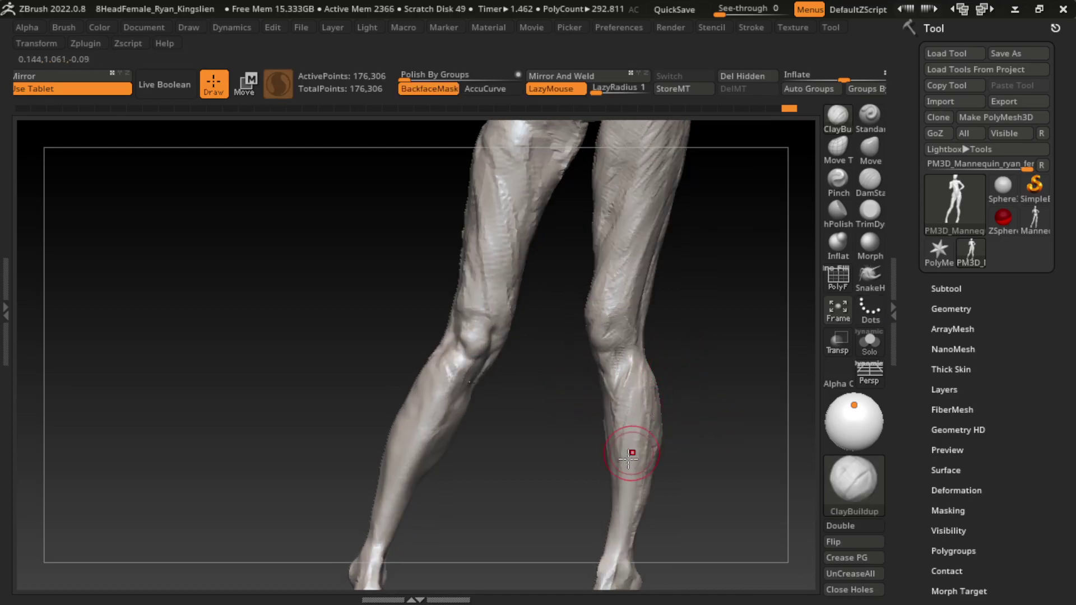
key(s)
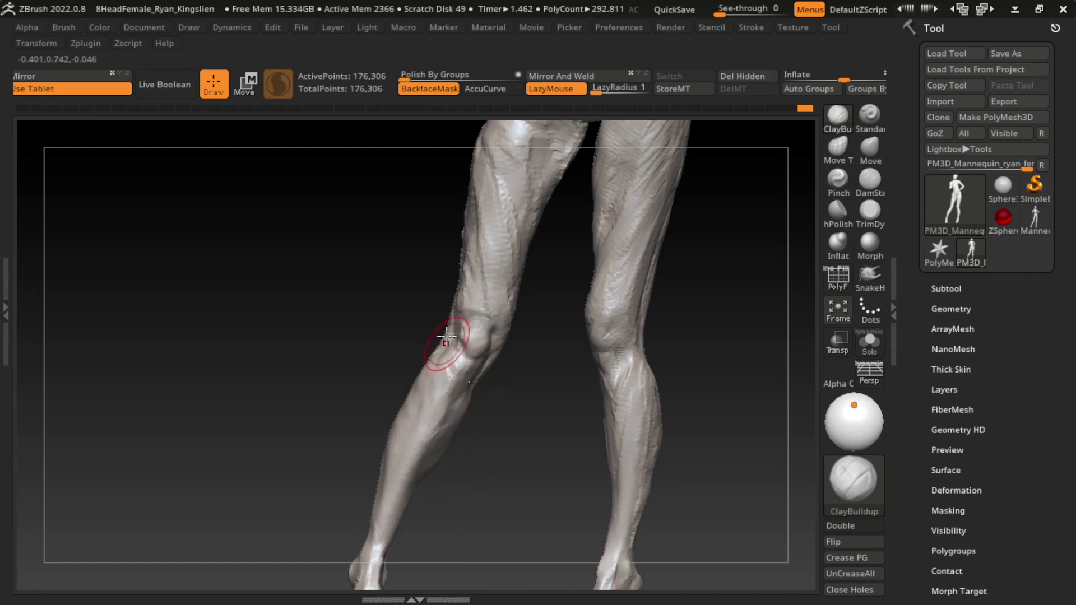
key(s)
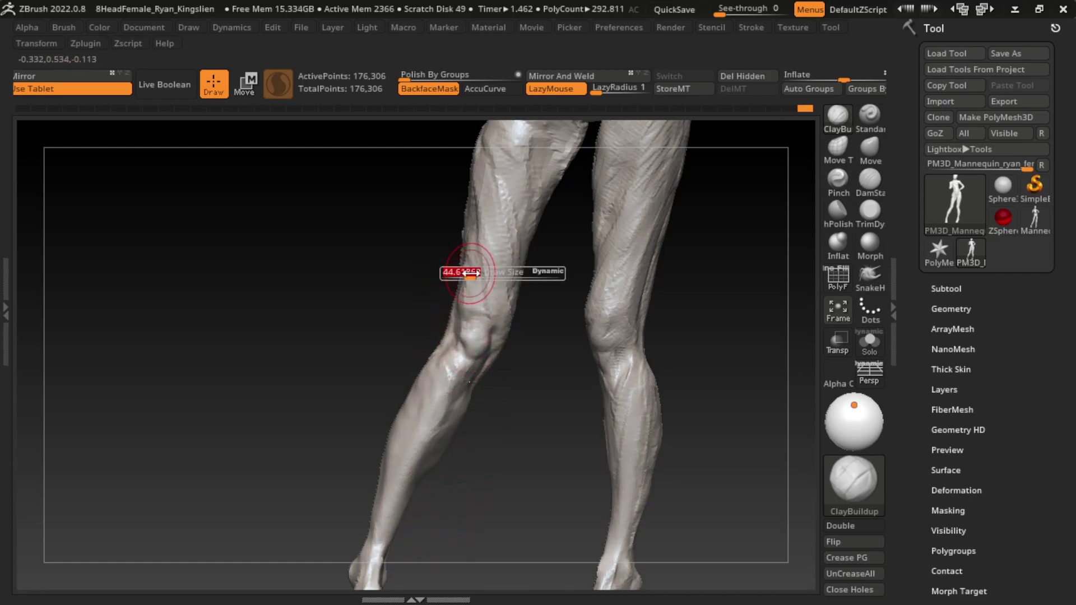
alt+right_drag(512, 341, 493, 397)
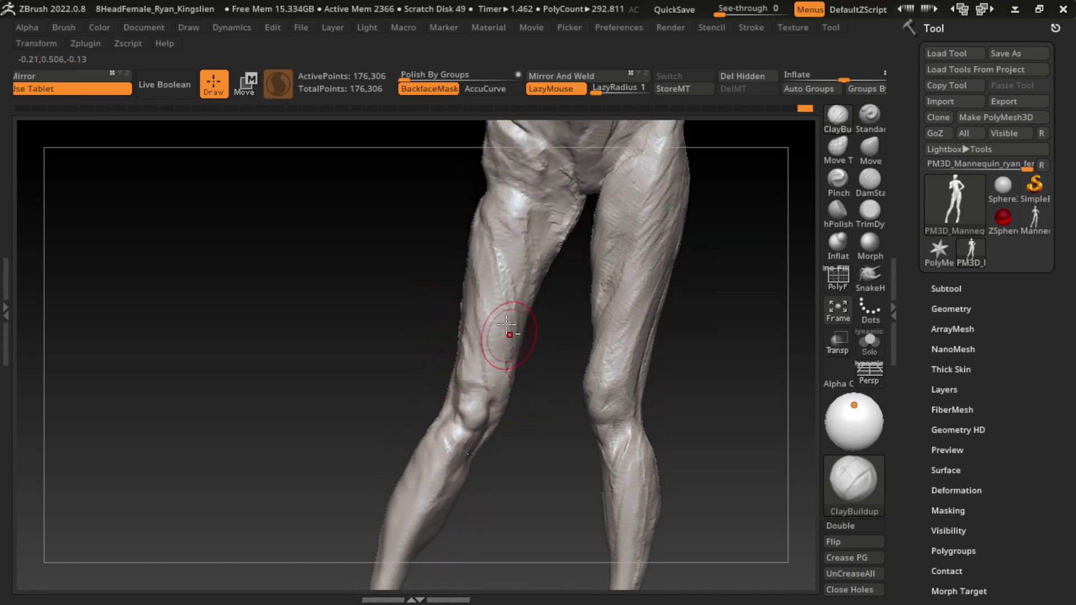
drag(479, 205, 471, 280)
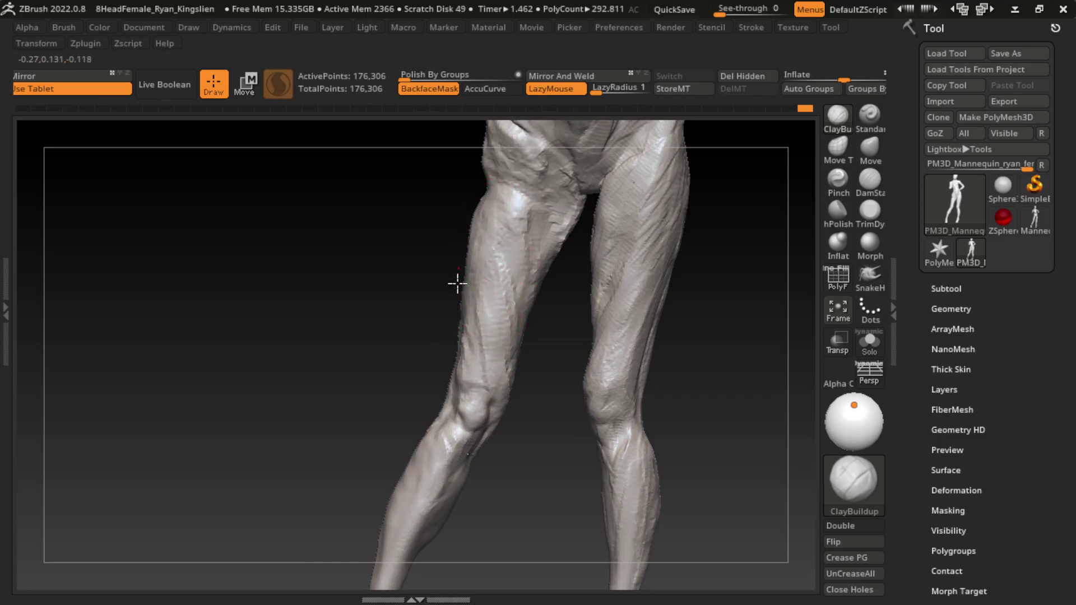
- Smooth the outer thigh edge toward the knee and turn LazyMouse off
mouse_move(457, 284)
right_down()
mouse_move(533, 329)
mouse_move(454, 268)
mouse_move(588, 300)
right_up()
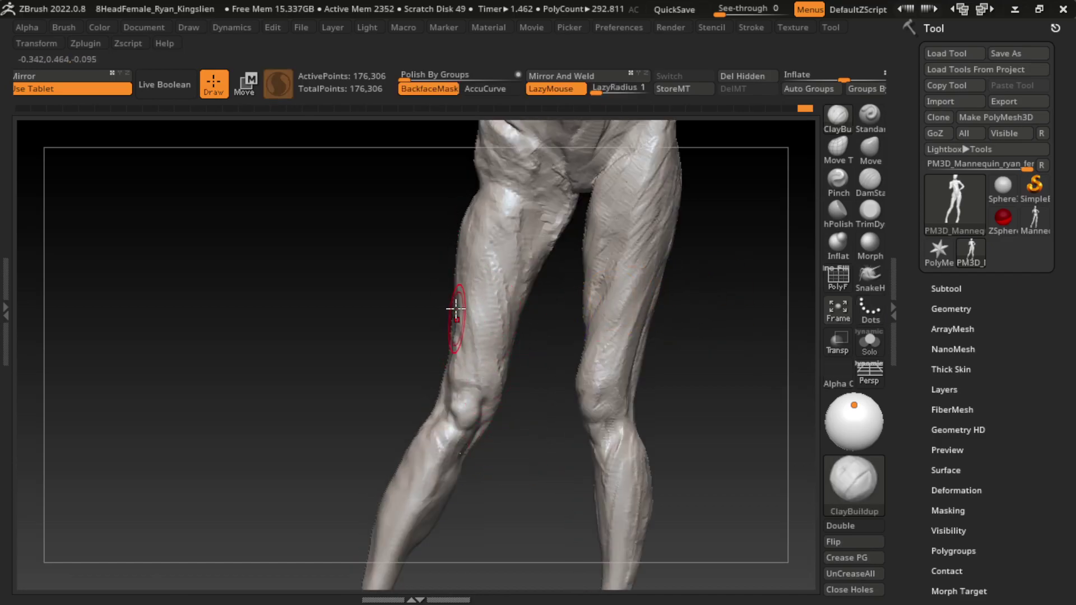
drag(455, 309, 464, 382)
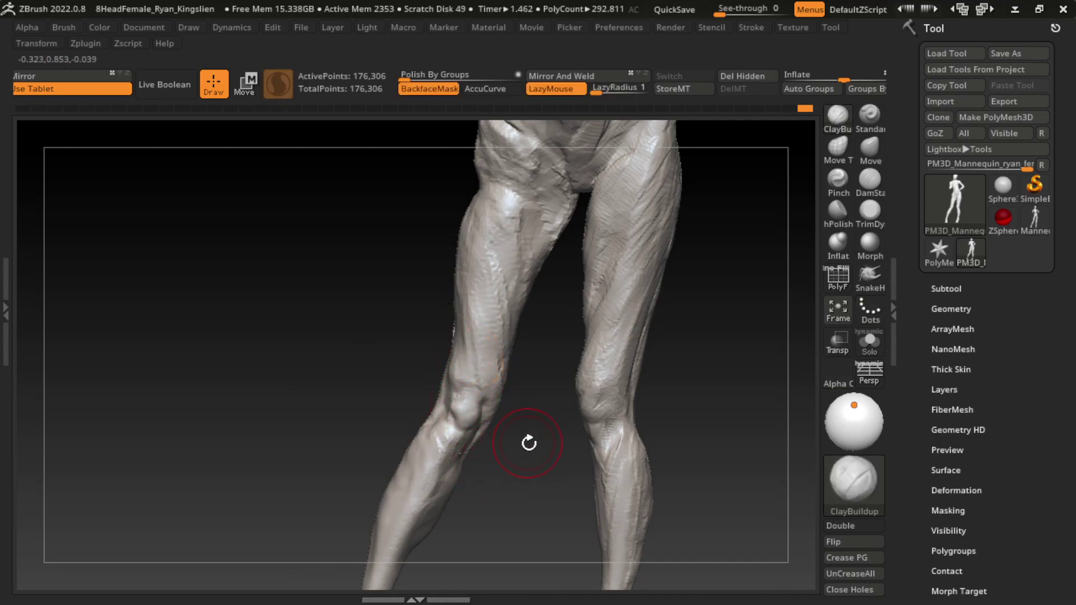
drag(529, 443, 514, 462)
key(shift)
key(ctrl+z)
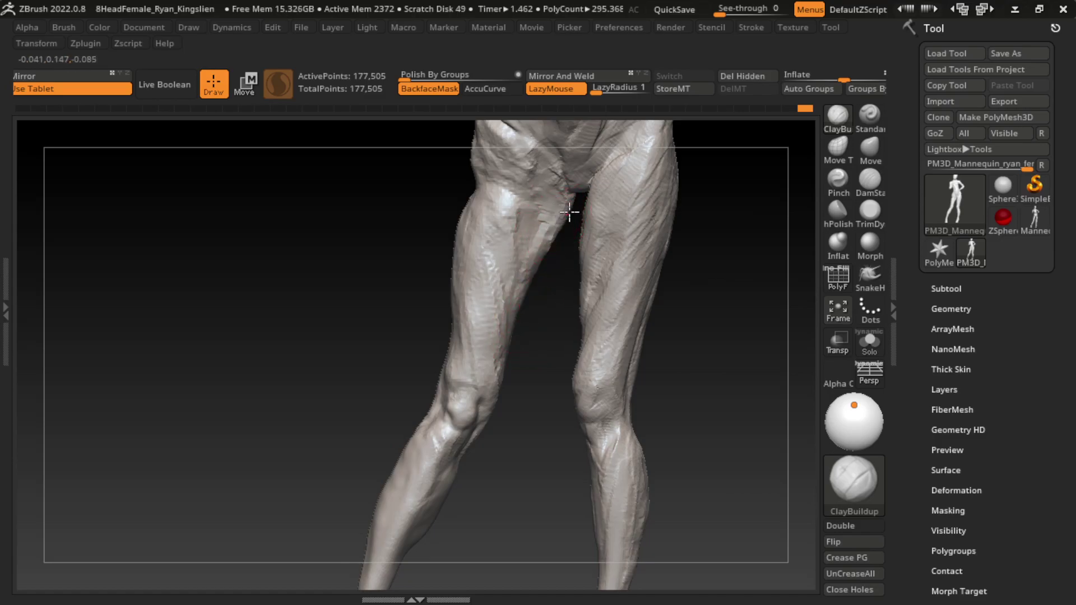
drag(565, 317, 656, 230)
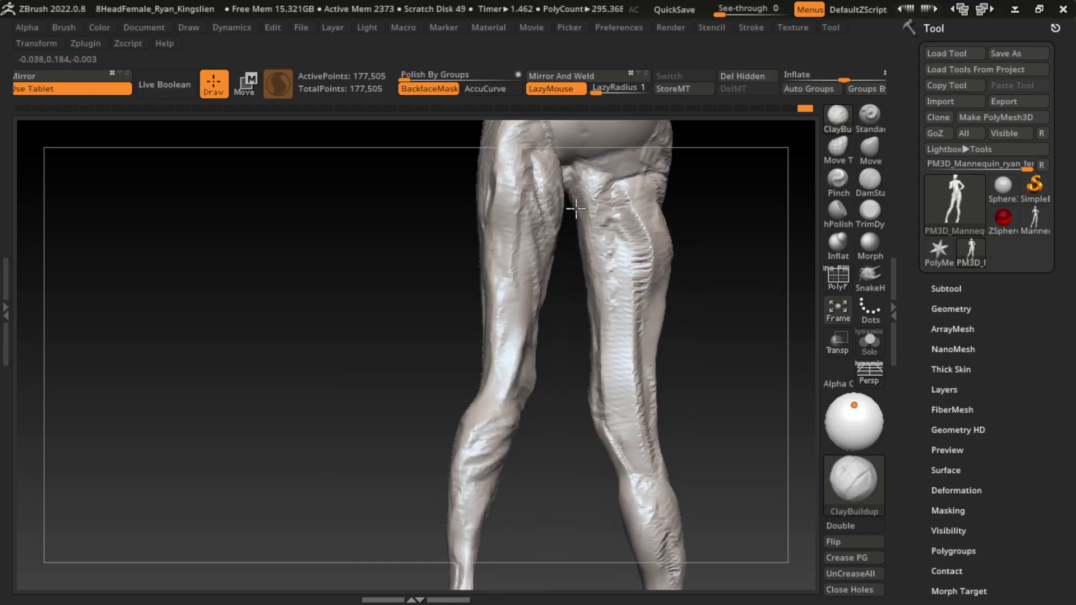
mouse_move(745, 303)
mouse_down()
mouse_move(752, 250)
mouse_move(699, 298)
mouse_up()
key(l)
key(l)
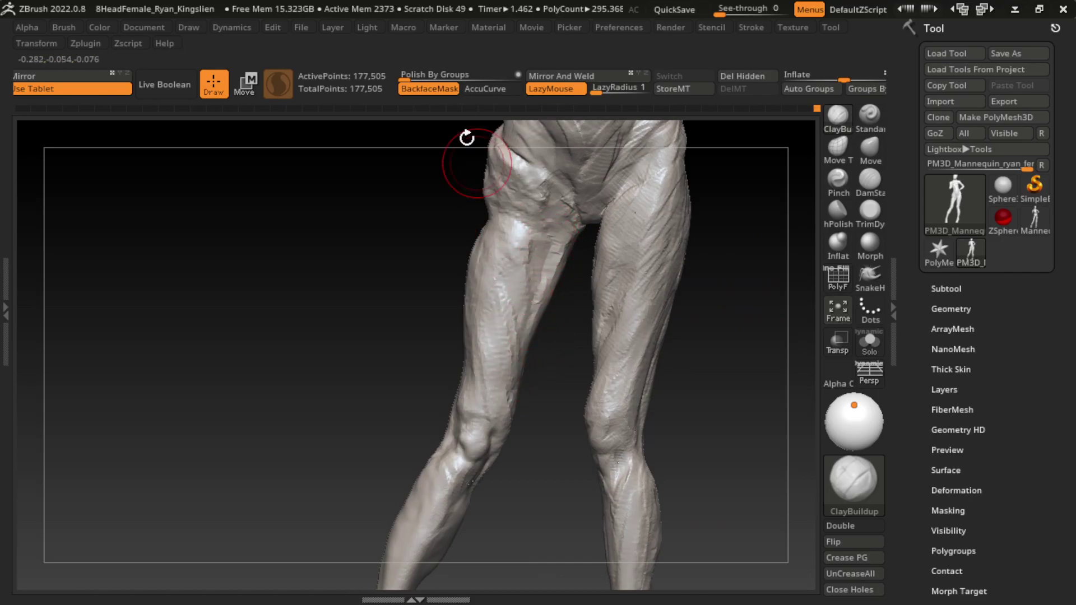
- Disable backface masking and build up the inner thigh near the crotch and left hip
click(430, 89)
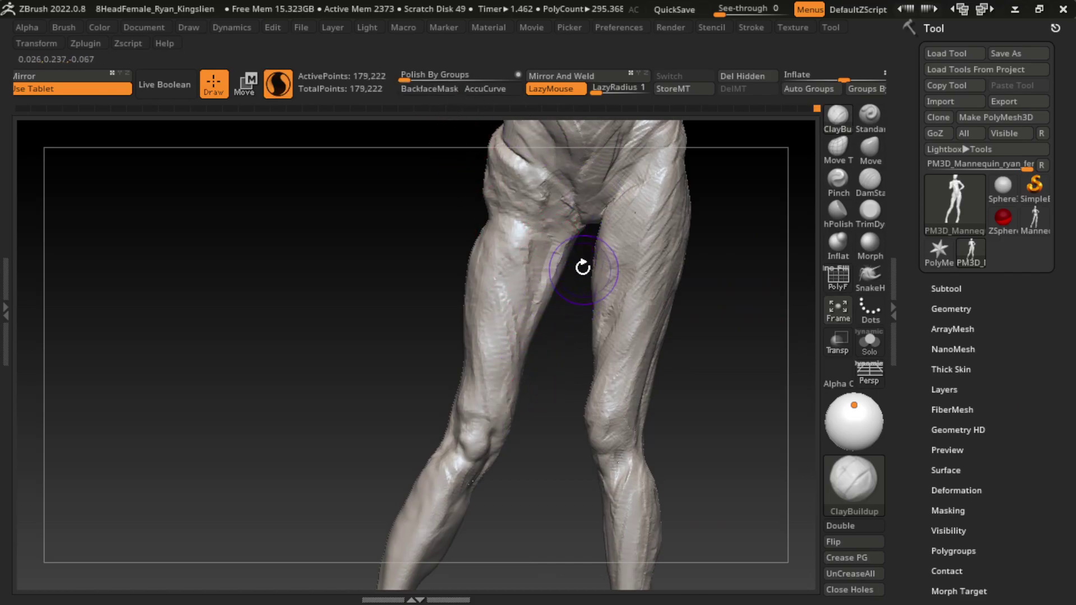
mouse_move(579, 266)
mouse_down()
mouse_move(560, 261)
mouse_move(574, 235)
mouse_up()
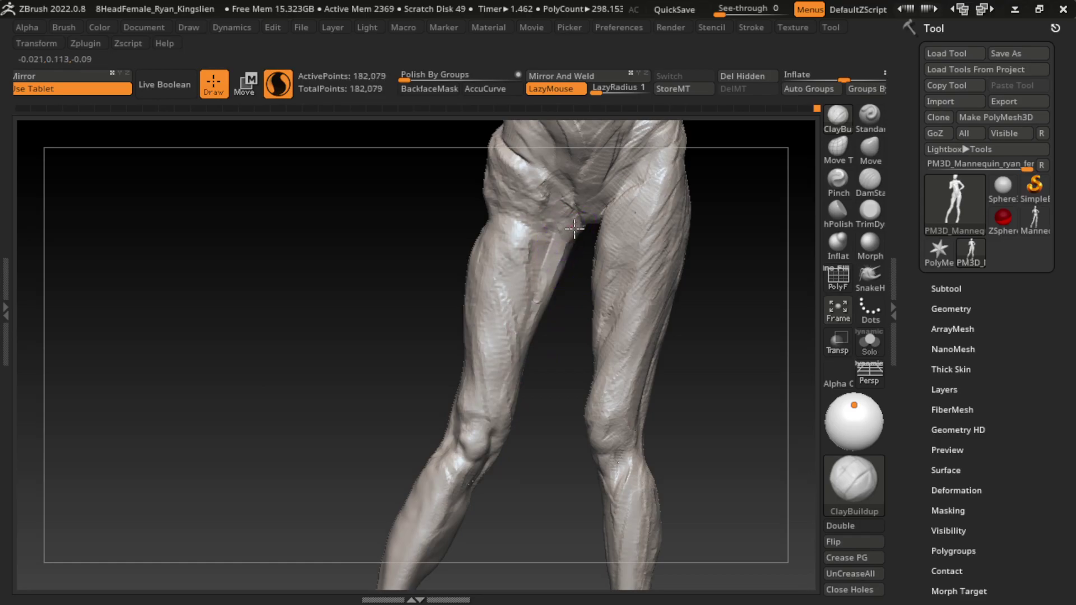
mouse_move(545, 289)
mouse_down()
mouse_move(528, 271)
mouse_move(525, 212)
mouse_move(515, 253)
mouse_up()
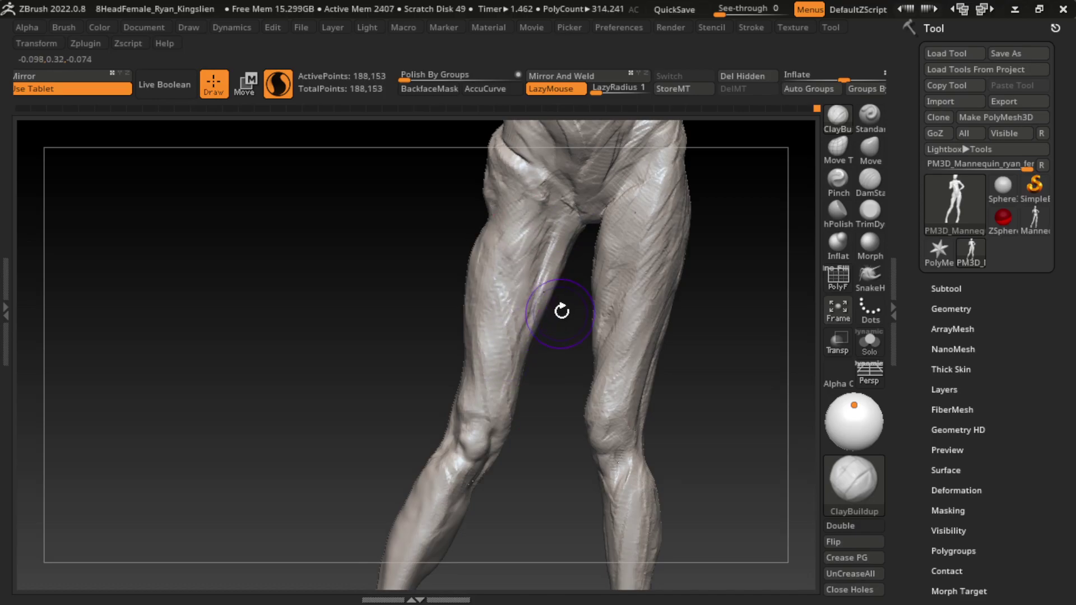
right_drag(559, 310, 559, 324)
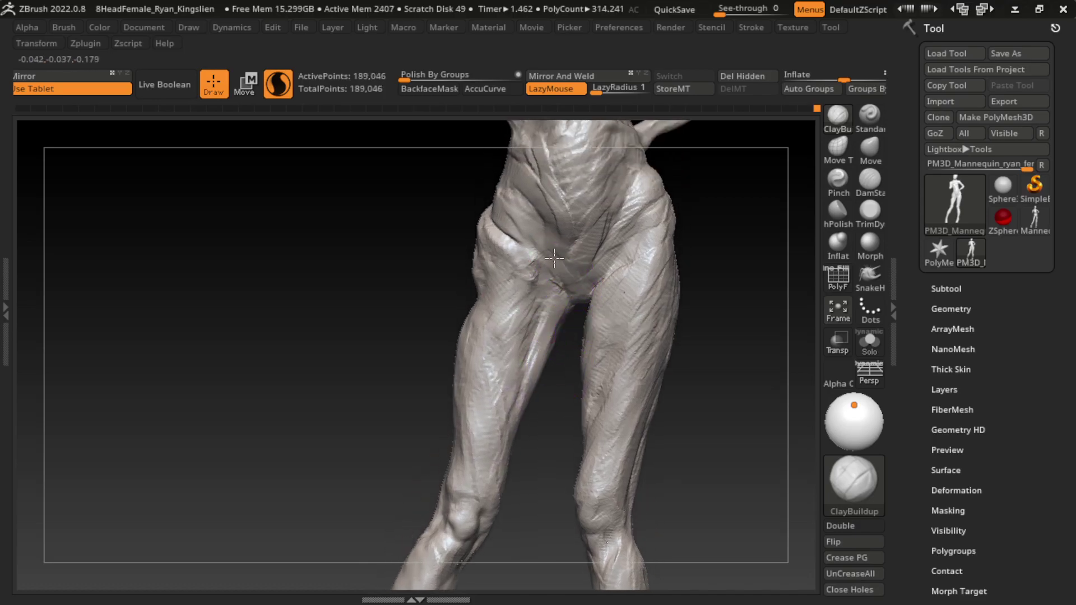
drag(592, 288, 600, 257)
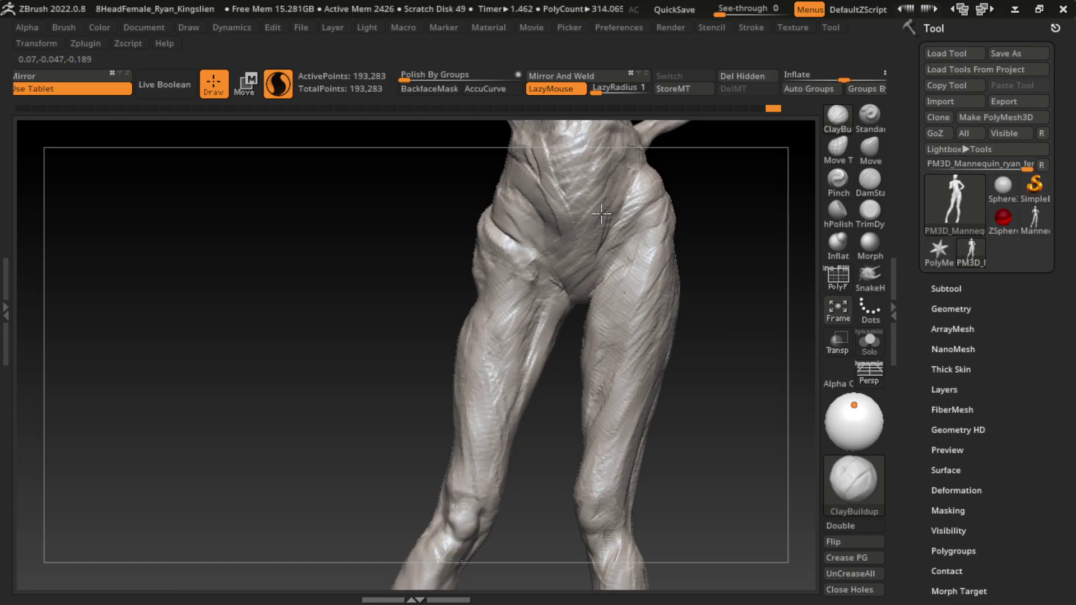
drag(597, 241, 585, 287)
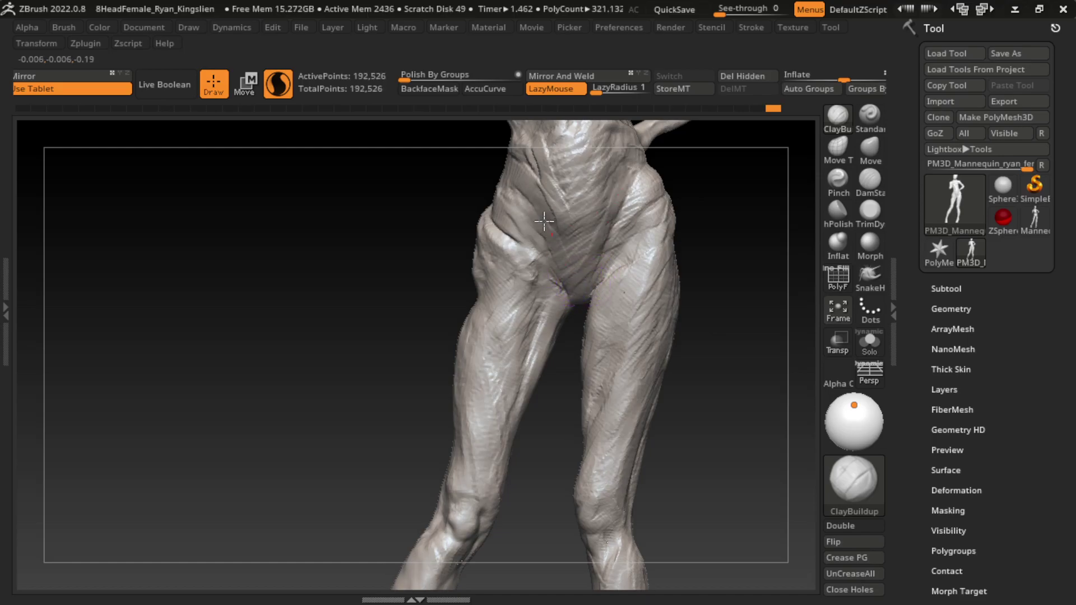
drag(552, 180, 504, 162)
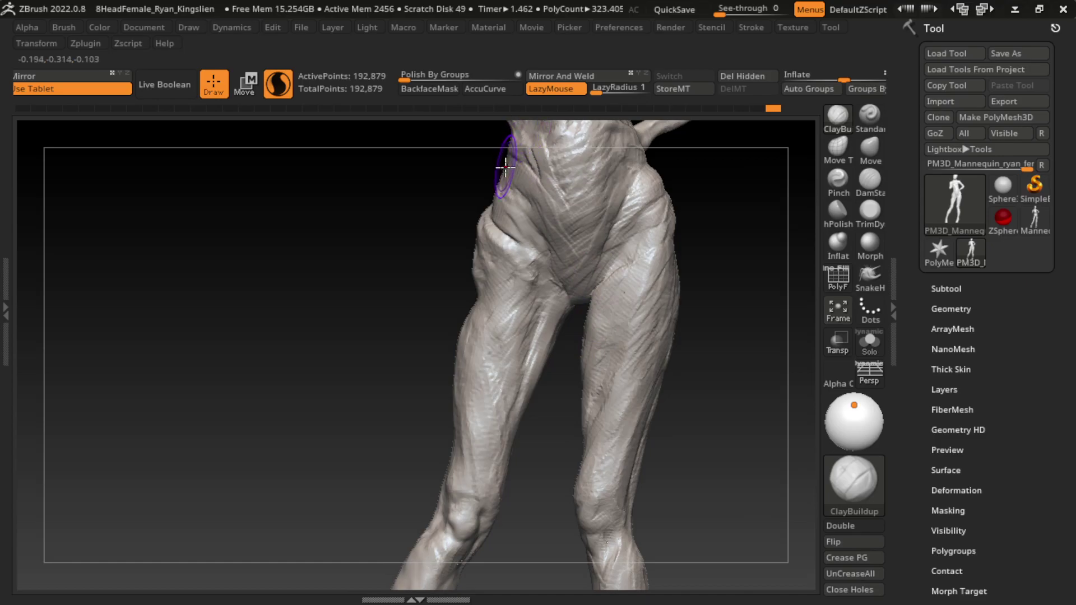
drag(535, 225, 560, 179)
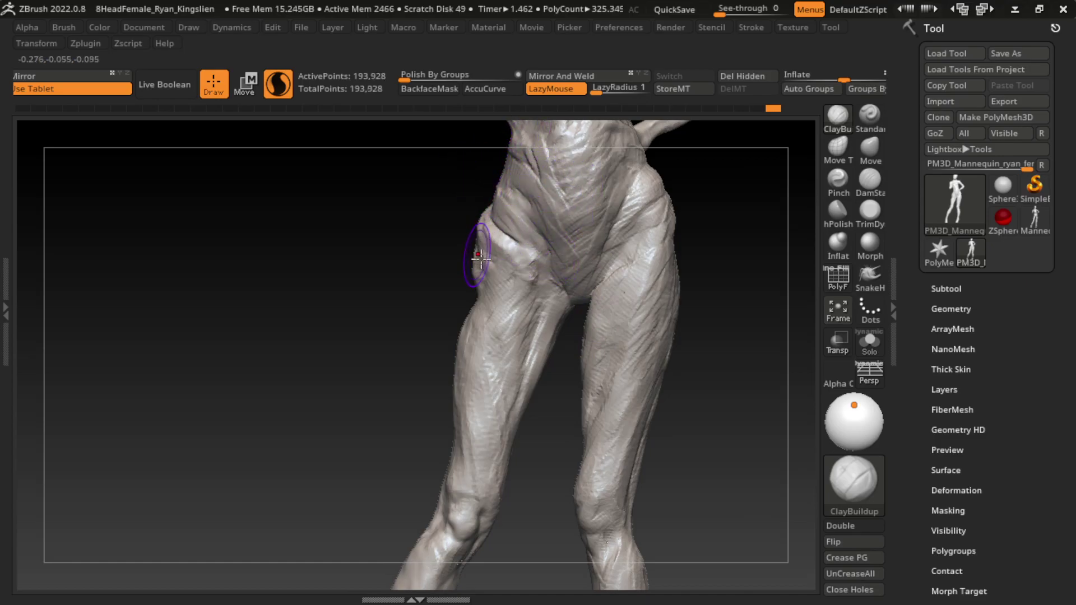
- Build up the outer thigh muscle and sculpt the thigh down to the knee
mouse_move(478, 278)
mouse_down()
mouse_move(462, 286)
mouse_move(467, 261)
mouse_up()
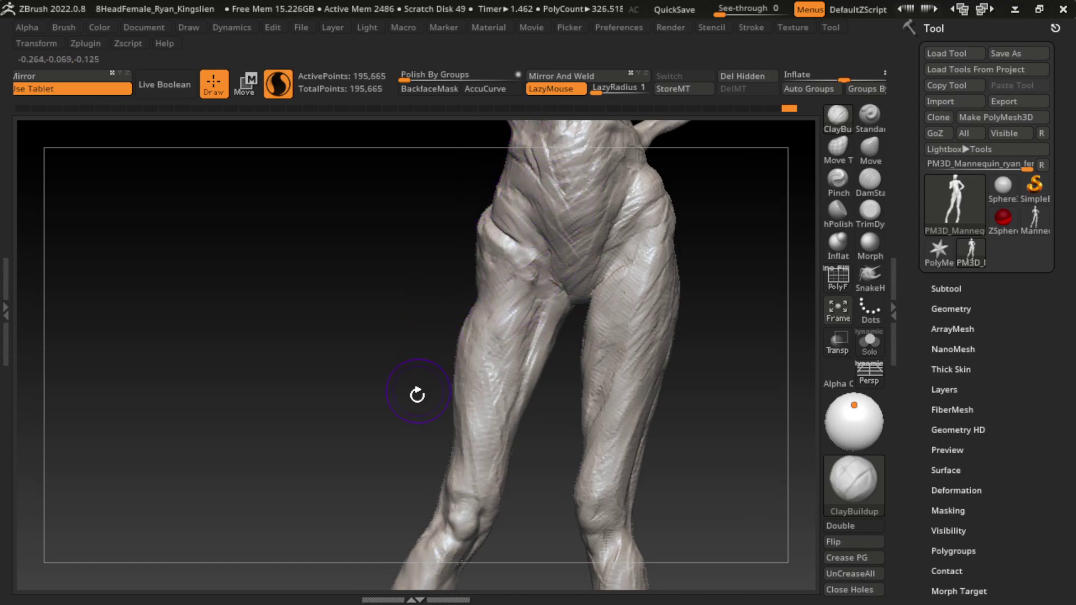
mouse_move(464, 308)
mouse_down()
mouse_move(481, 284)
mouse_move(473, 234)
mouse_move(488, 336)
mouse_up()
drag(432, 517, 469, 308)
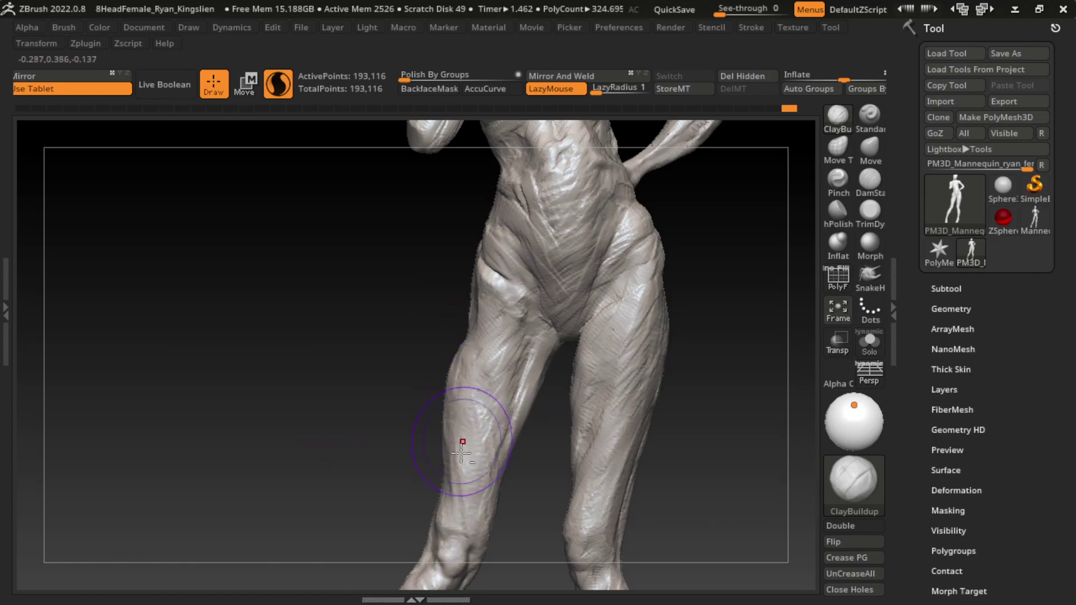
mouse_move(457, 481)
mouse_down()
mouse_move(500, 378)
mouse_move(482, 297)
mouse_move(444, 481)
mouse_move(473, 293)
mouse_move(491, 285)
mouse_move(414, 558)
mouse_move(426, 493)
mouse_up()
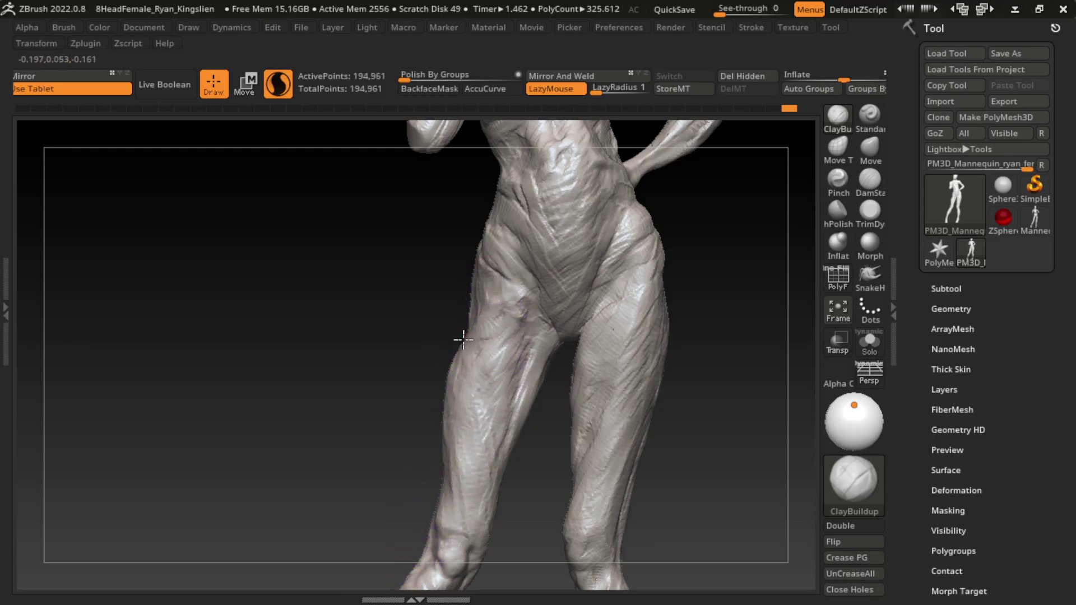
mouse_move(478, 338)
mouse_down()
mouse_move(496, 314)
mouse_move(432, 508)
mouse_move(488, 451)
mouse_move(469, 348)
mouse_move(427, 404)
mouse_up()
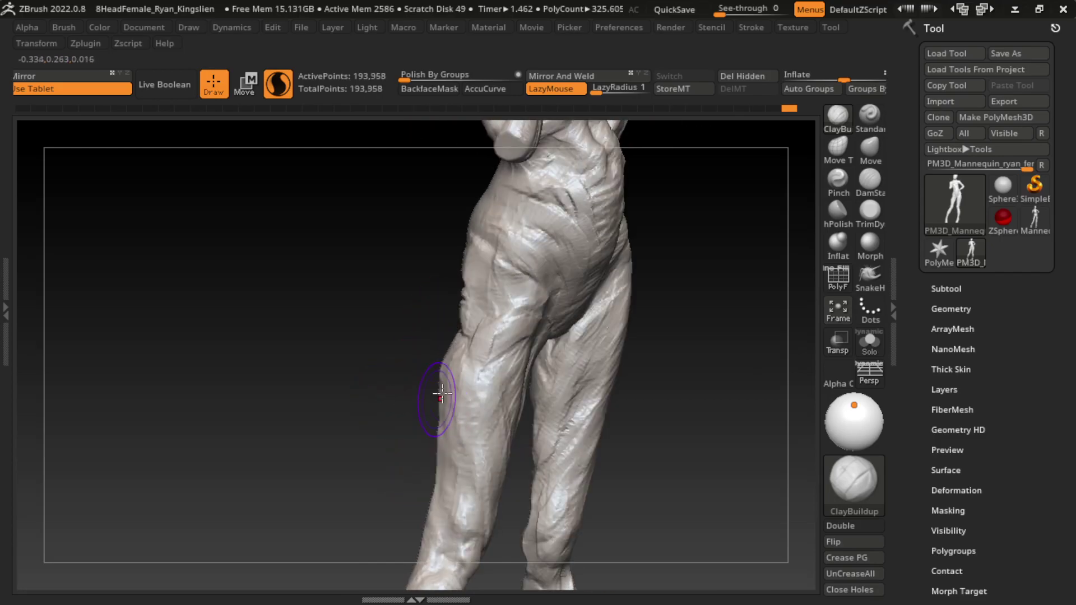
drag(471, 331, 482, 342)
drag(393, 337, 347, 336)
- Build up the left thigh and knee, then undo two trial Standard strokes on the shin
drag(504, 387, 470, 318)
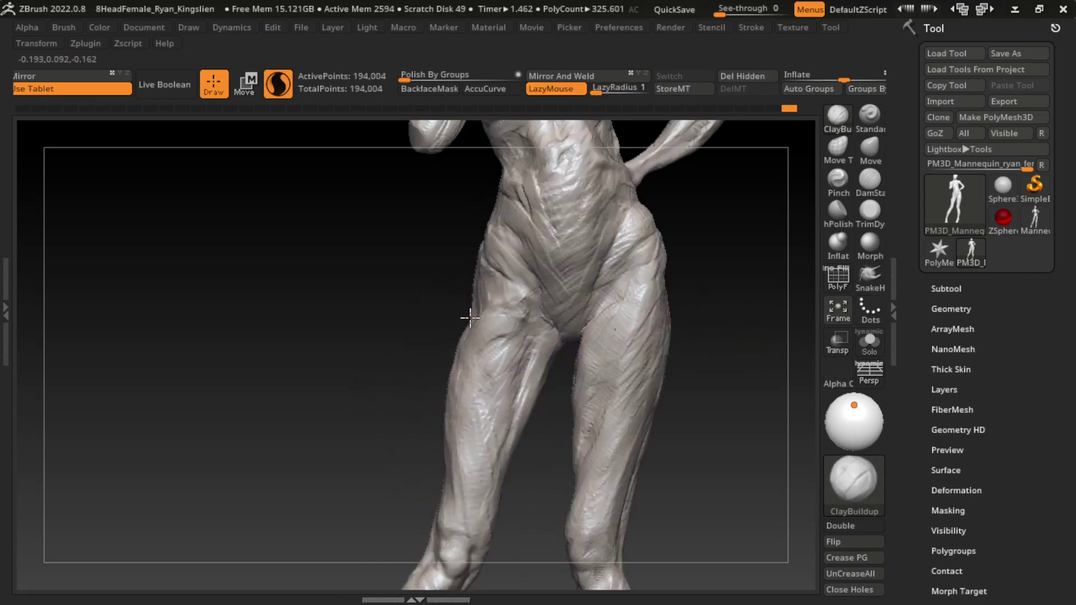
drag(494, 476, 510, 348)
drag(505, 433, 583, 392)
drag(454, 510, 444, 387)
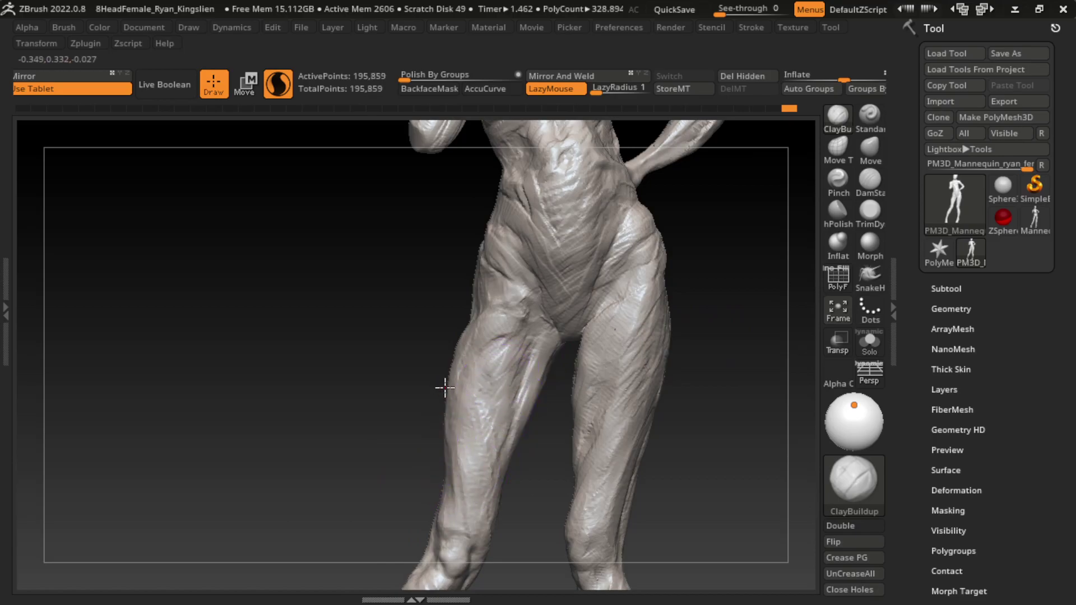
key(b)
key(s)
key(t)
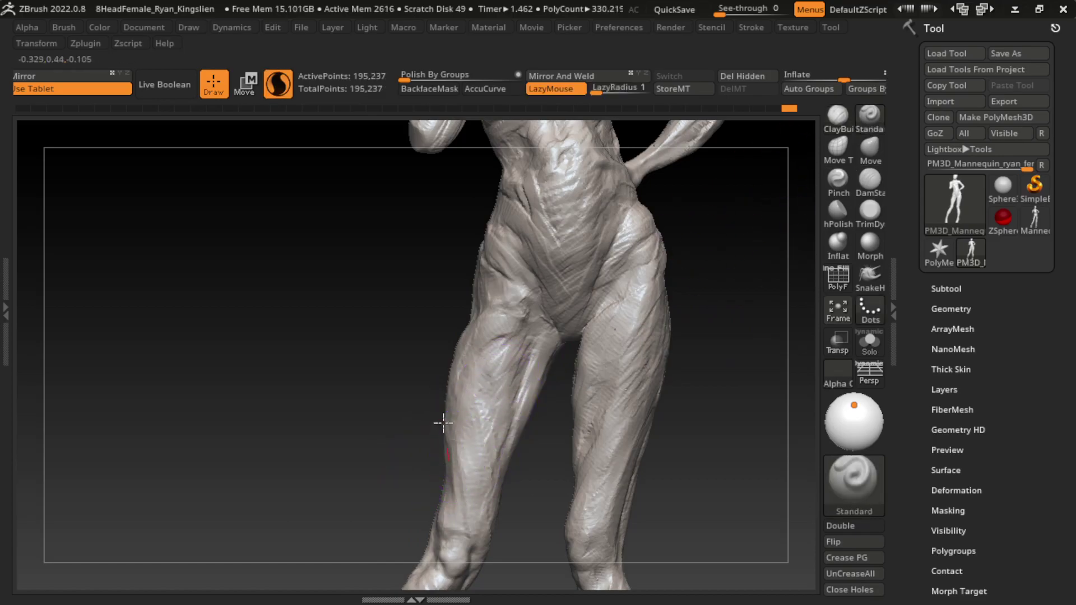
drag(442, 423, 445, 511)
key(ctrl+z)
key(ctrl+z)
key(ctrl+z)
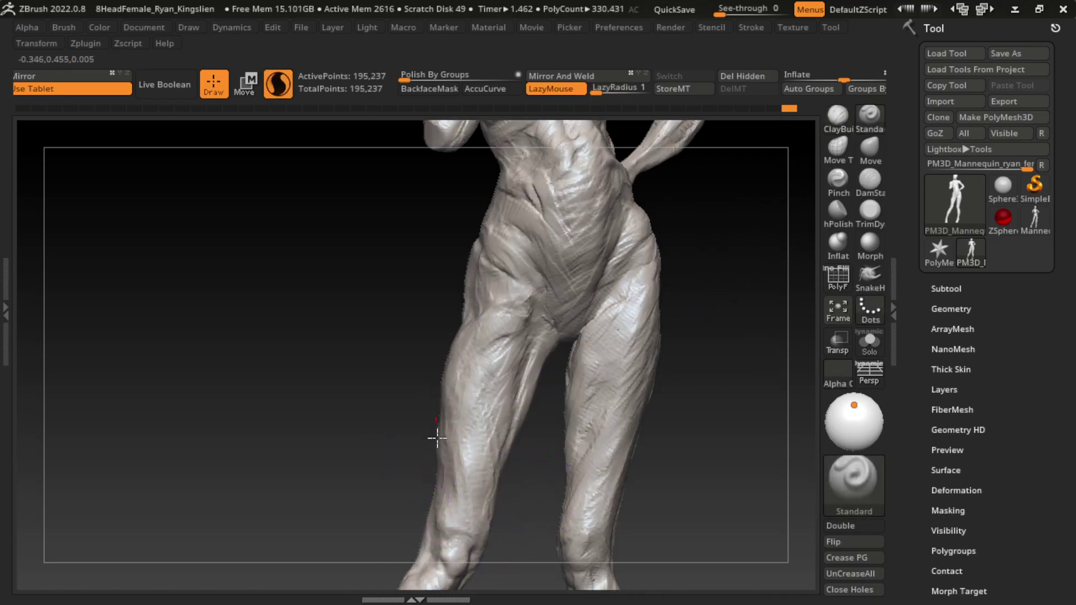
key(ctrl+z)
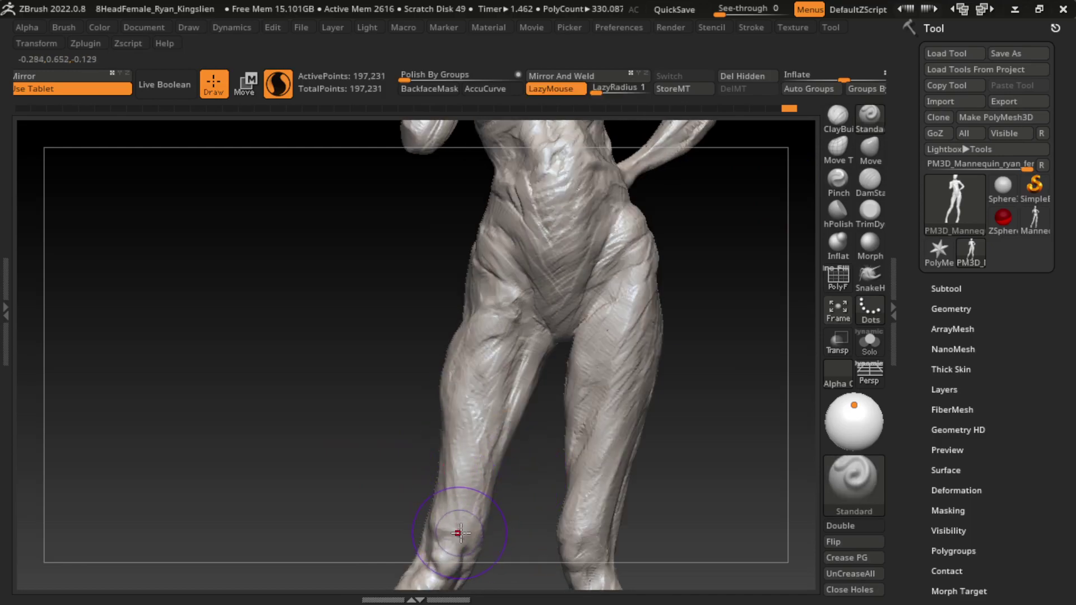
- Reshape the inner thigh with more ClayBuildup strokes and frame the whole figure
drag(477, 521, 521, 477)
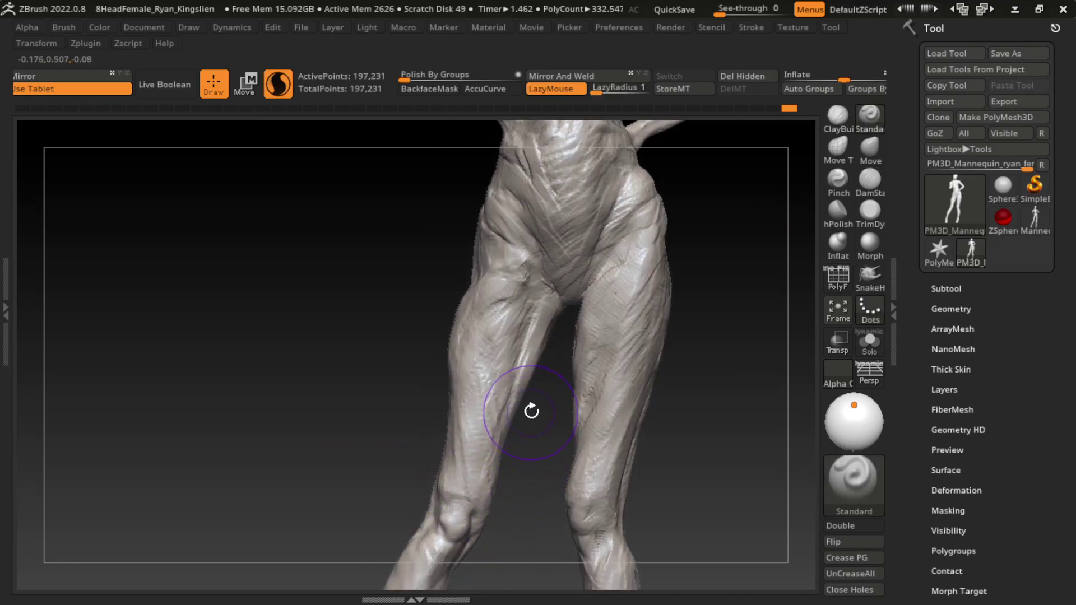
key(s)
click(837, 115)
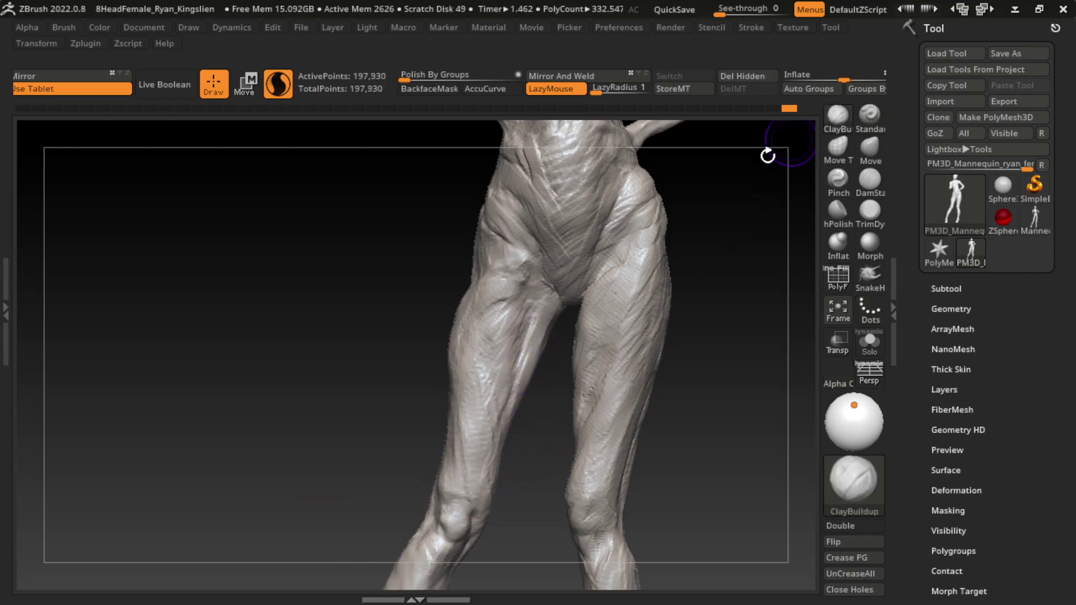
drag(504, 375, 528, 284)
mouse_move(511, 320)
mouse_down()
mouse_move(507, 336)
mouse_move(489, 285)
mouse_up()
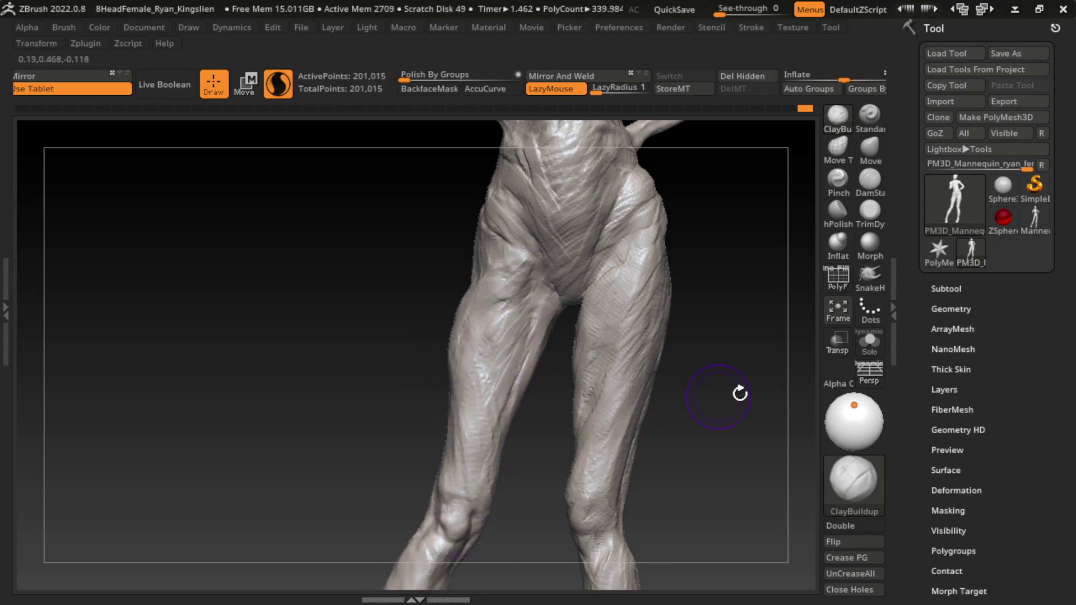
key(f)
click(869, 149)
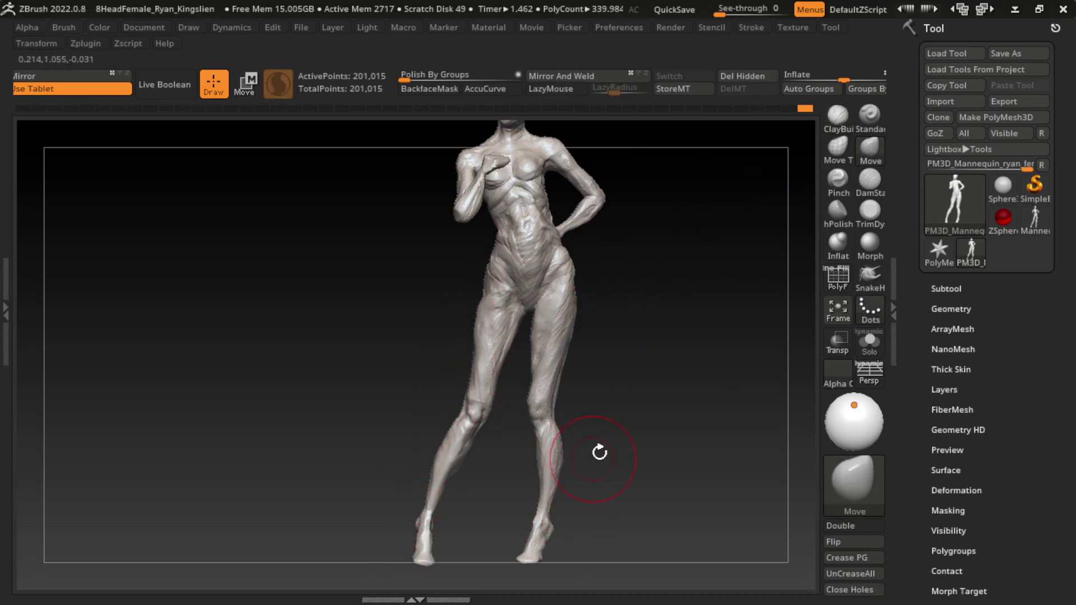
- Switch back to ClayBuildup, shrink the brush, and build up the hip, outer thigh and waist side
ctrl+right_drag(599, 452, 654, 476)
ctrl+right_drag(704, 365, 764, 149)
key(b)
key(c)
key(b)
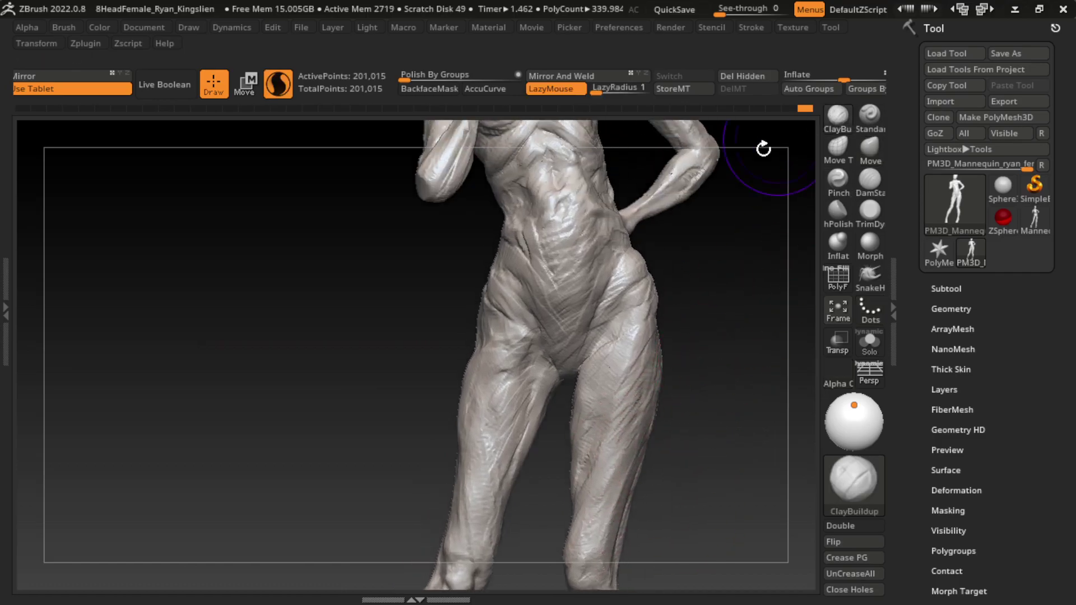
mouse_move(415, 405)
mouse_down()
mouse_move(485, 396)
mouse_move(481, 289)
mouse_move(433, 353)
mouse_up()
key(s)
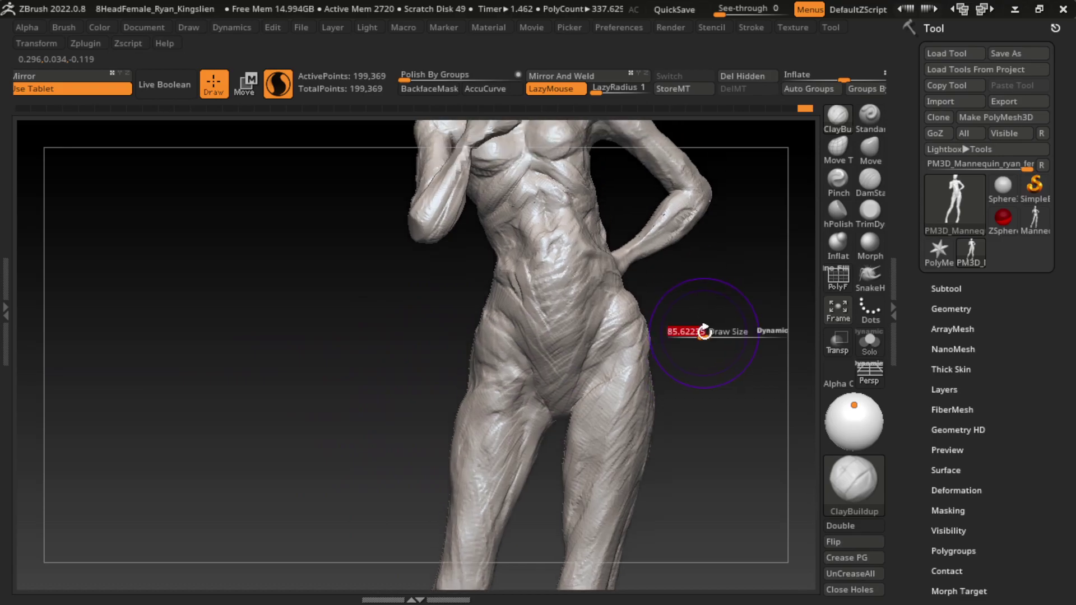
drag(700, 329, 696, 326)
drag(485, 354, 478, 315)
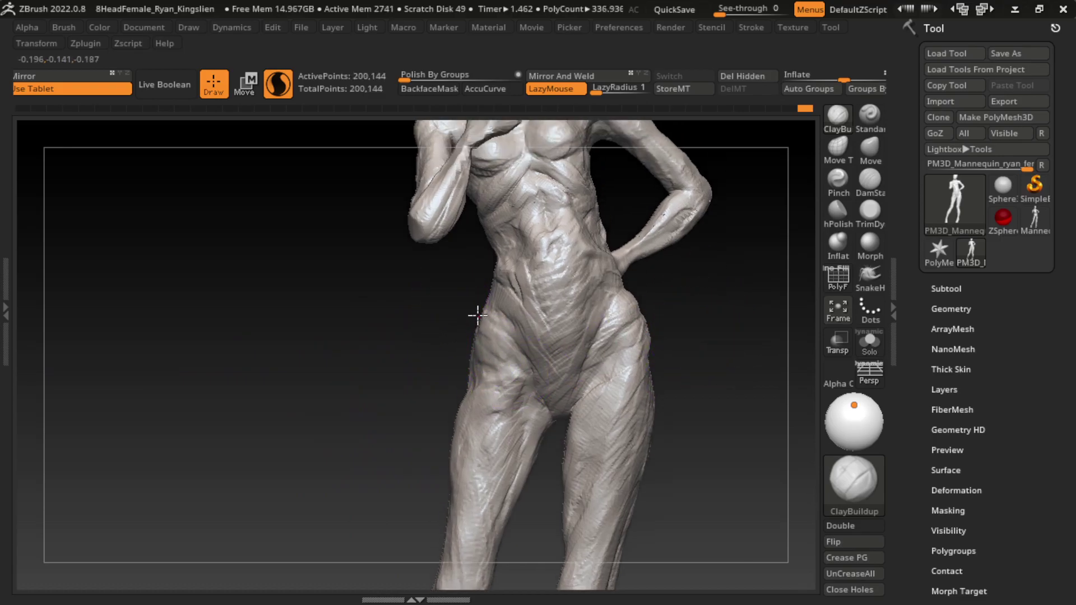
drag(612, 288, 596, 329)
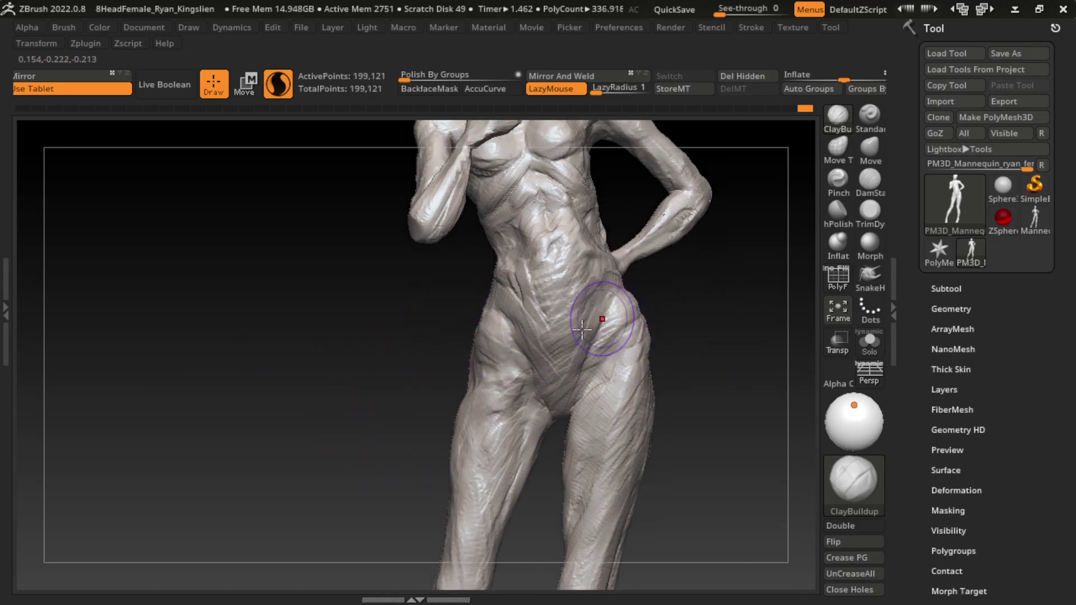
drag(510, 306, 524, 280)
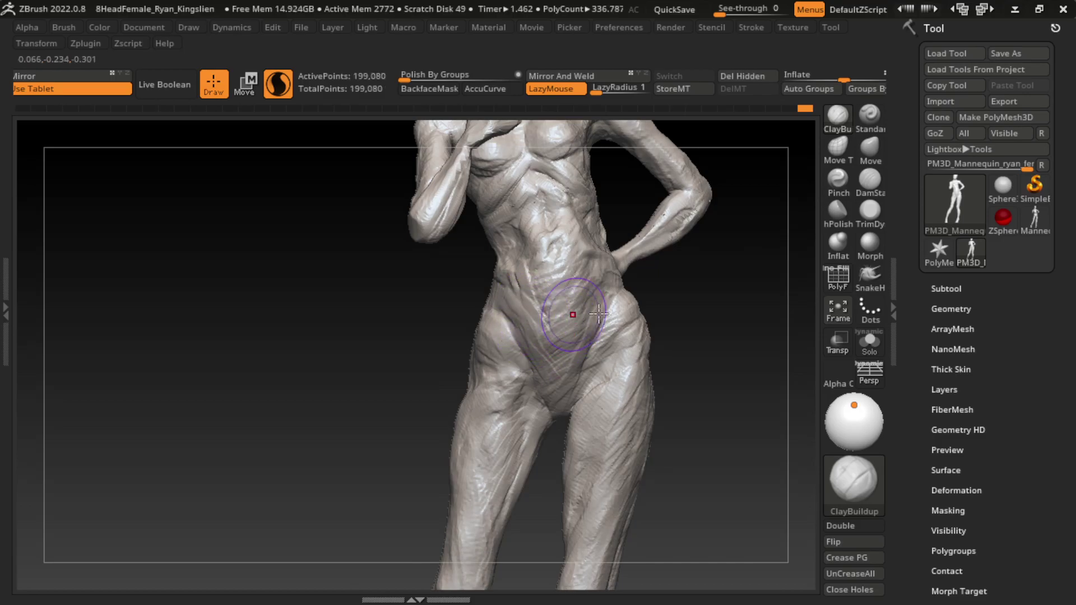
- Add small clay strokes at the waist and collapse the Light tray to widen the canvas
drag(735, 307, 702, 411)
key(s)
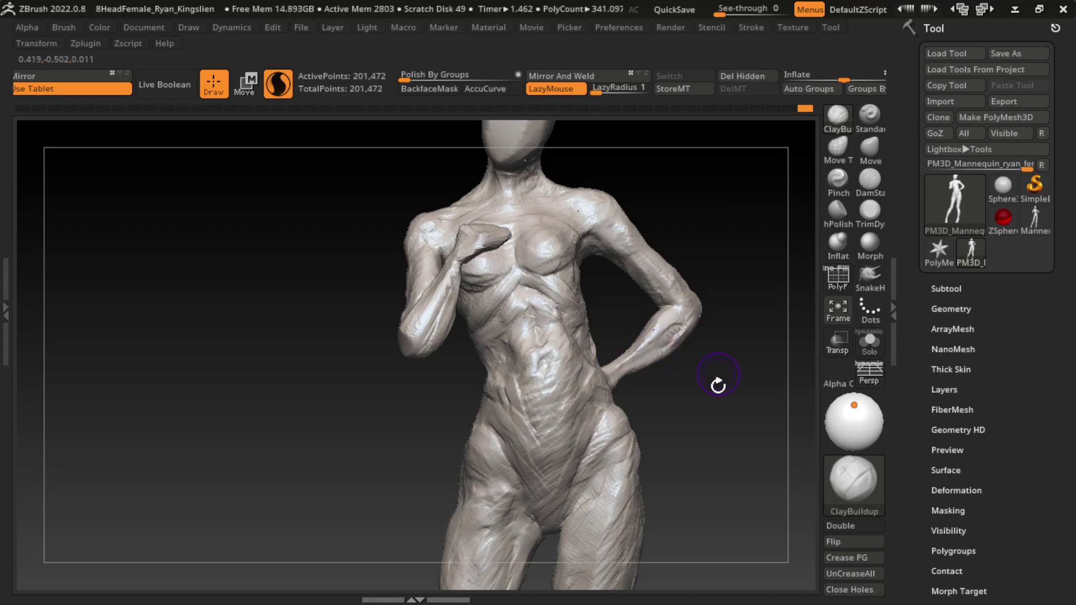
mouse_move(719, 386)
mouse_down()
mouse_move(707, 426)
mouse_move(544, 379)
mouse_up()
mouse_move(617, 359)
mouse_down()
mouse_move(653, 382)
mouse_move(617, 365)
mouse_move(645, 370)
mouse_up()
right_drag(639, 370, 672, 364)
drag(661, 375, 643, 359)
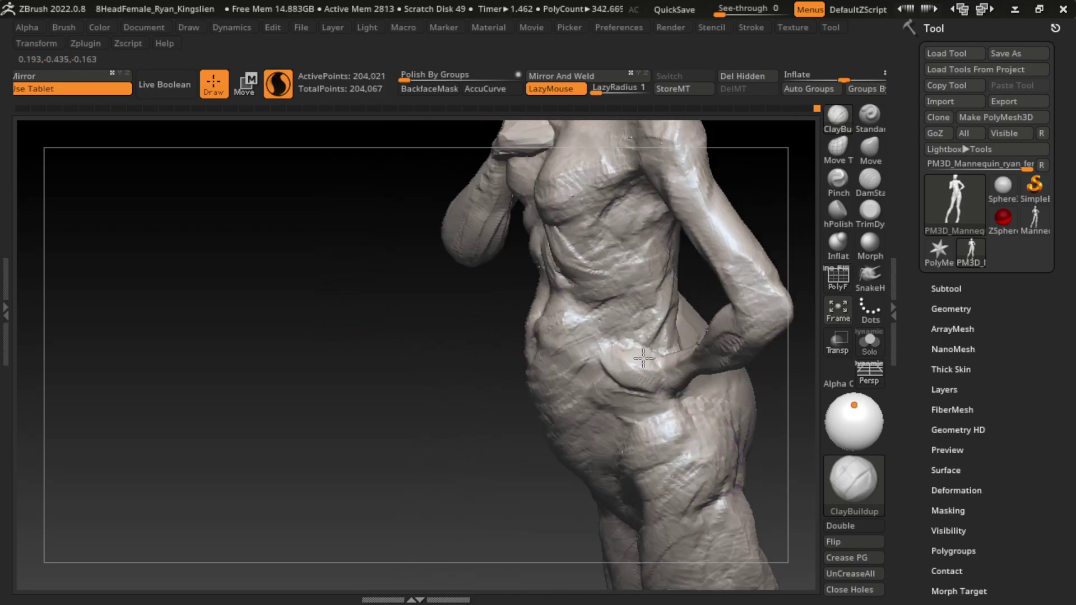
drag(733, 456, 817, 396)
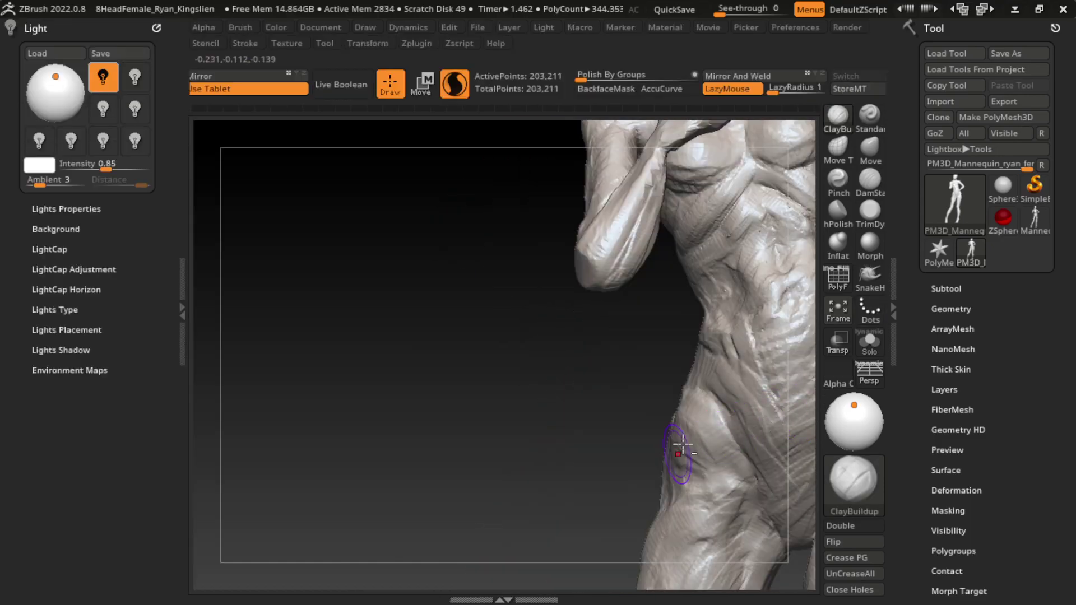
click(182, 312)
drag(284, 433, 385, 454)
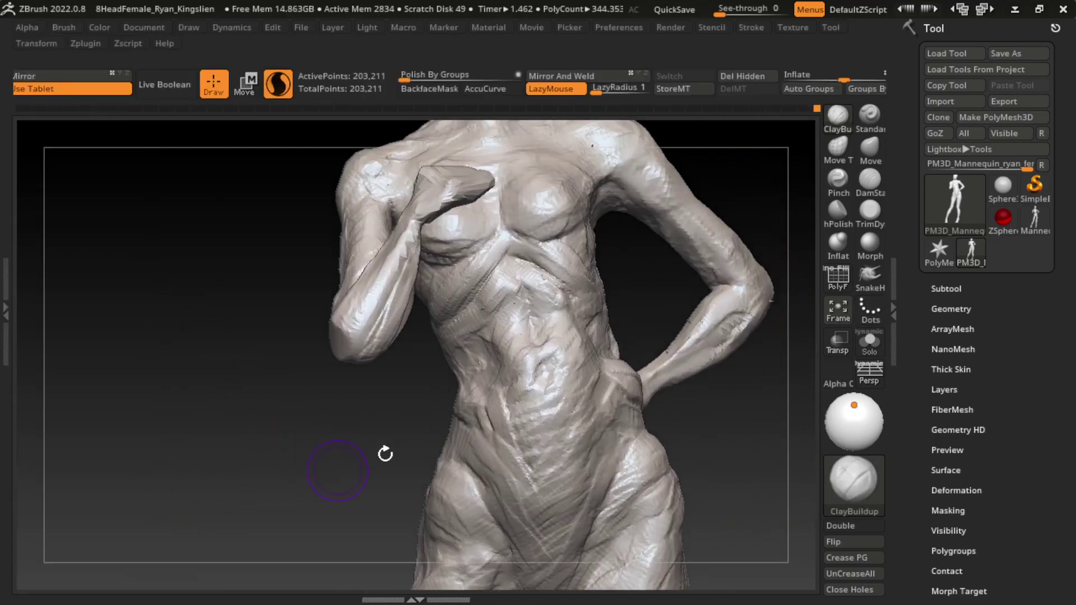
drag(684, 414, 677, 413)
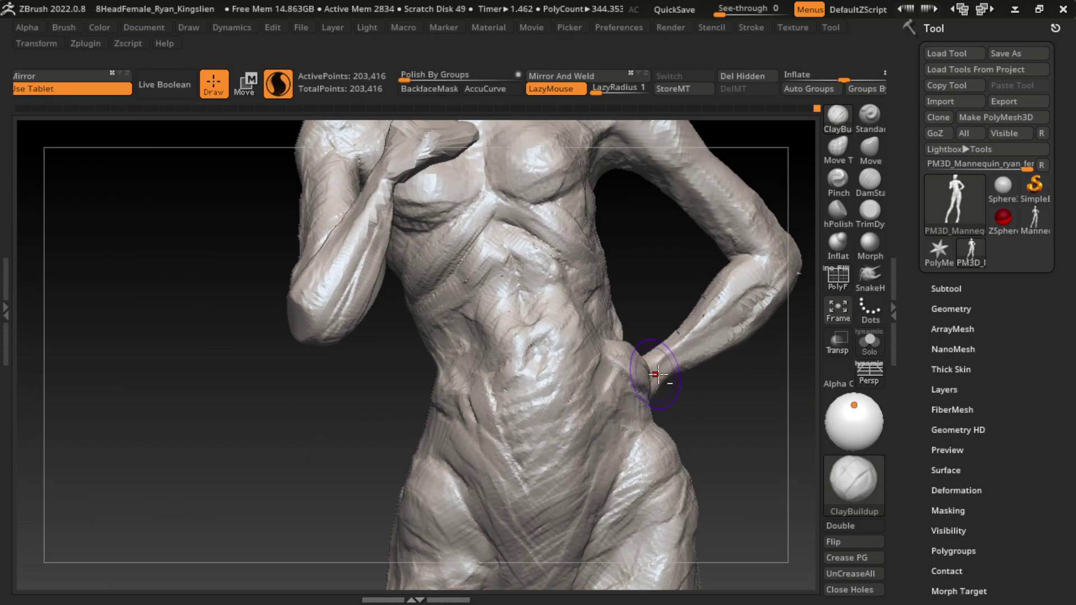
- Halve the brush size and build up the waist beside the hand, undoing unwanted strokes
key(s)
drag(681, 400, 670, 400)
mouse_move(767, 378)
mouse_down()
mouse_move(611, 378)
mouse_move(622, 355)
mouse_up()
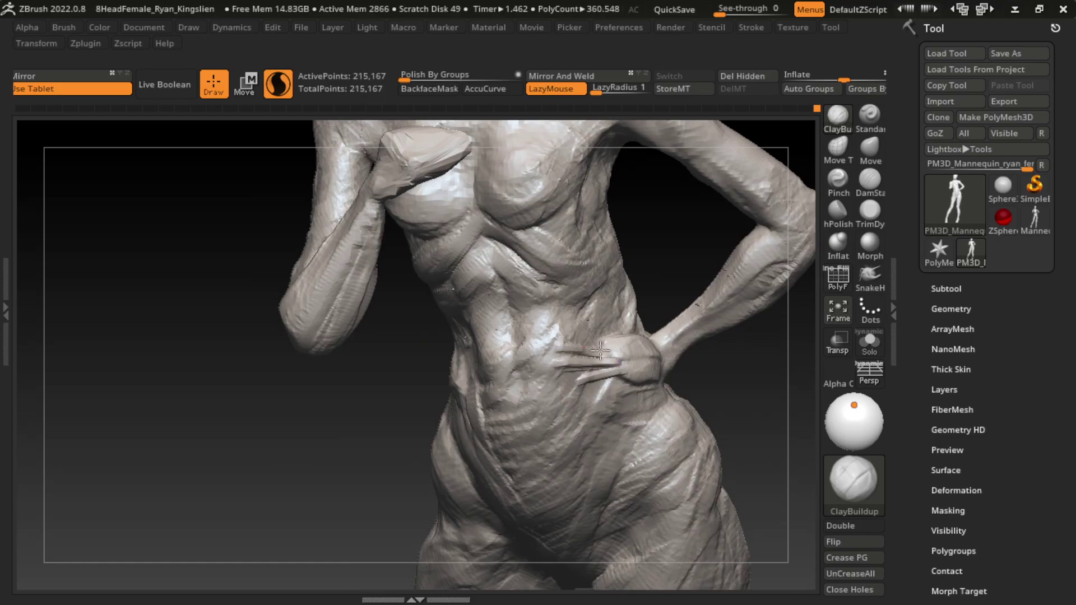
drag(738, 392, 779, 344)
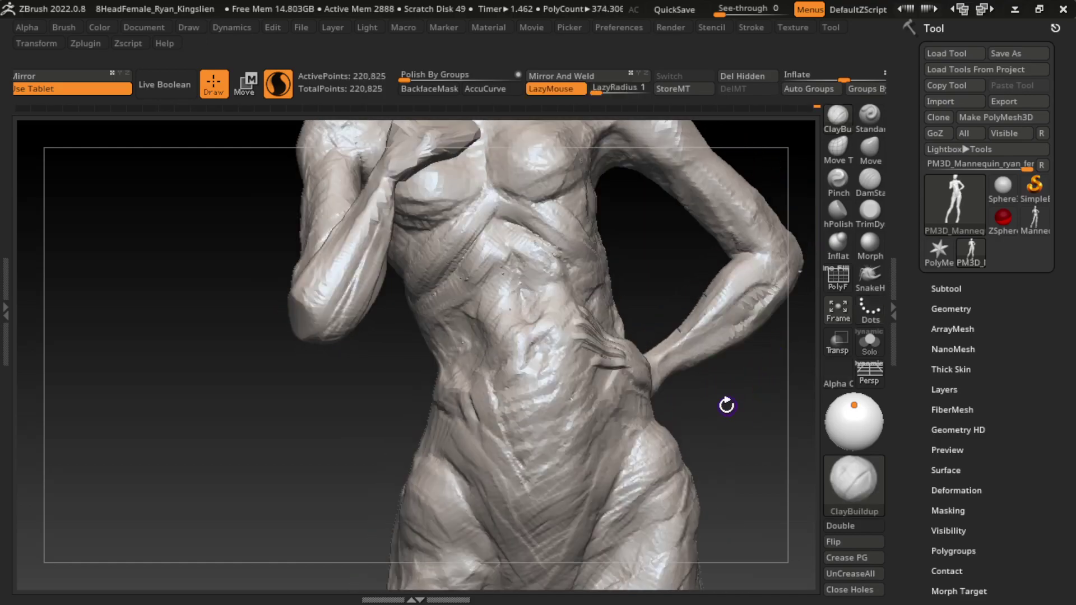
drag(737, 427, 718, 374)
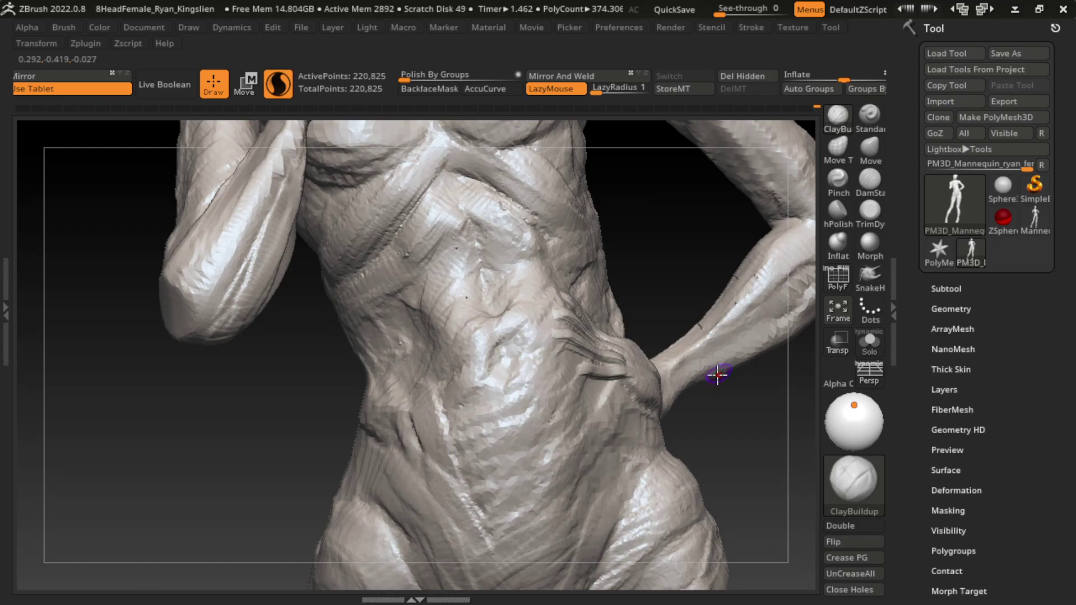
drag(727, 411, 594, 452)
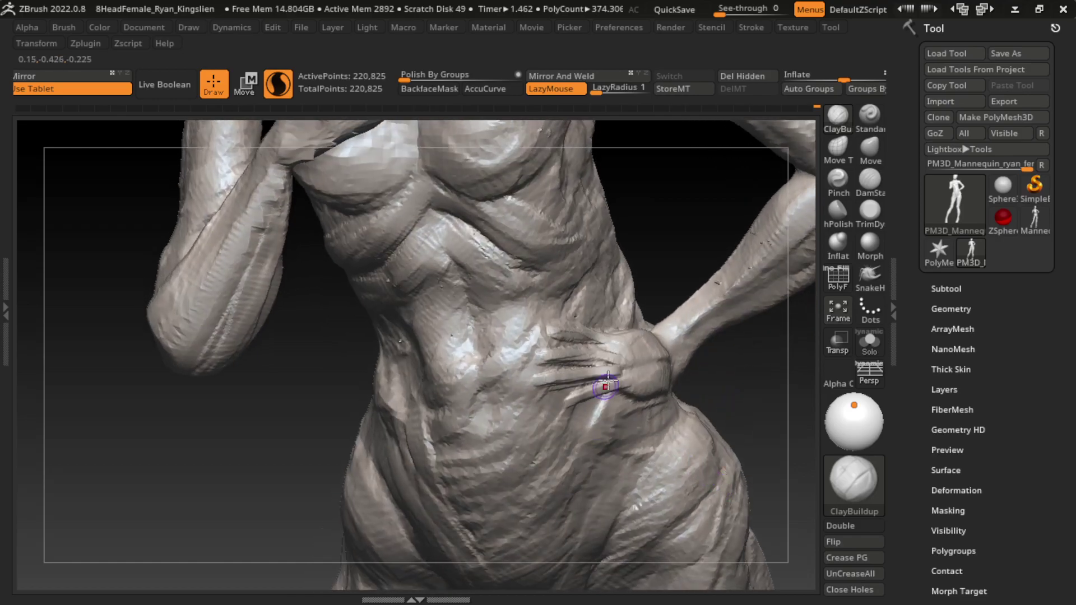
key(ctrl+z)
key(ctrl+z)
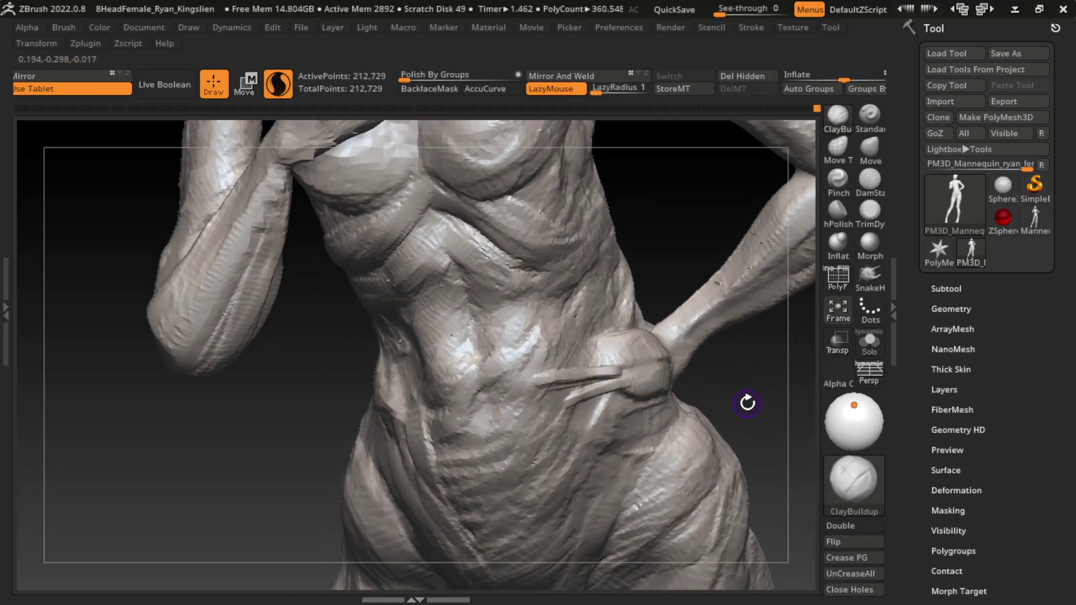
mouse_move(744, 397)
mouse_down()
mouse_move(737, 377)
mouse_move(566, 373)
mouse_up()
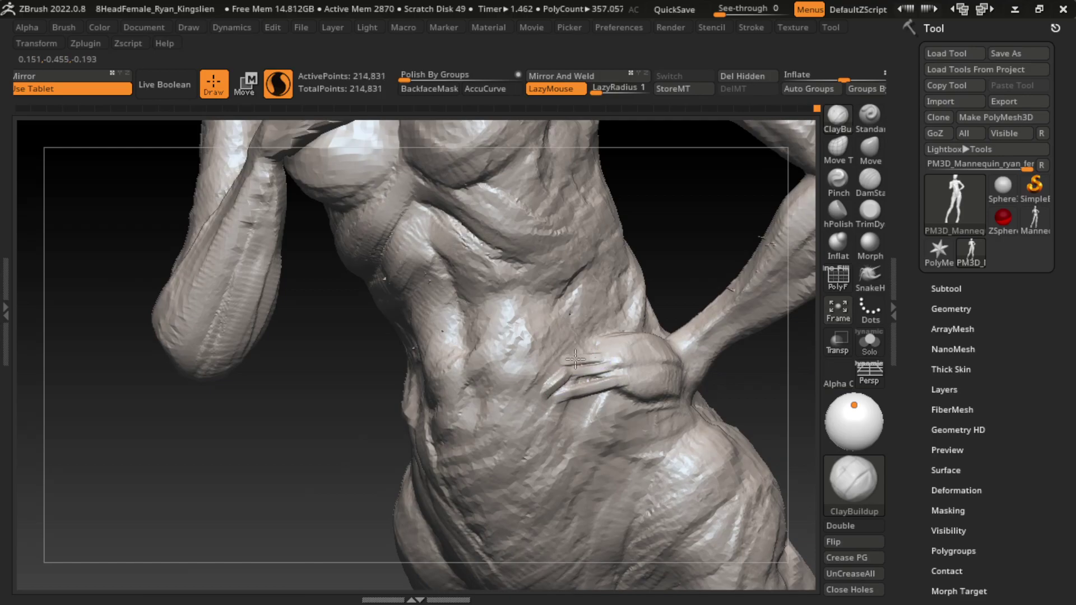
key(ctrl+z)
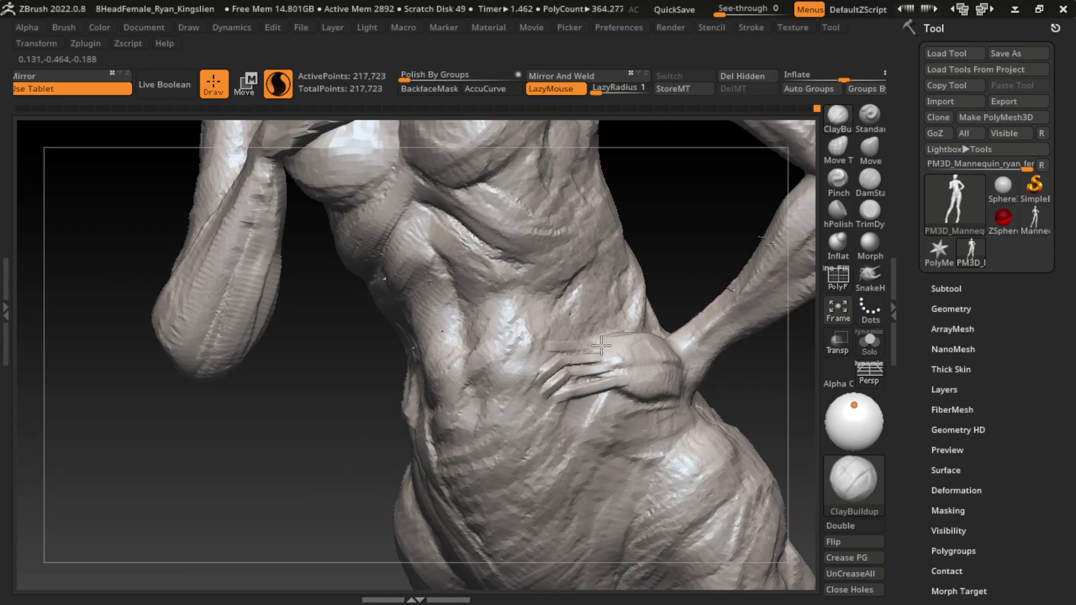
- Sculpt and smooth the waist folds beside and between the fingers
drag(601, 346, 539, 335)
mouse_move(689, 350)
mouse_down()
mouse_move(793, 361)
mouse_move(738, 406)
mouse_move(759, 457)
mouse_up()
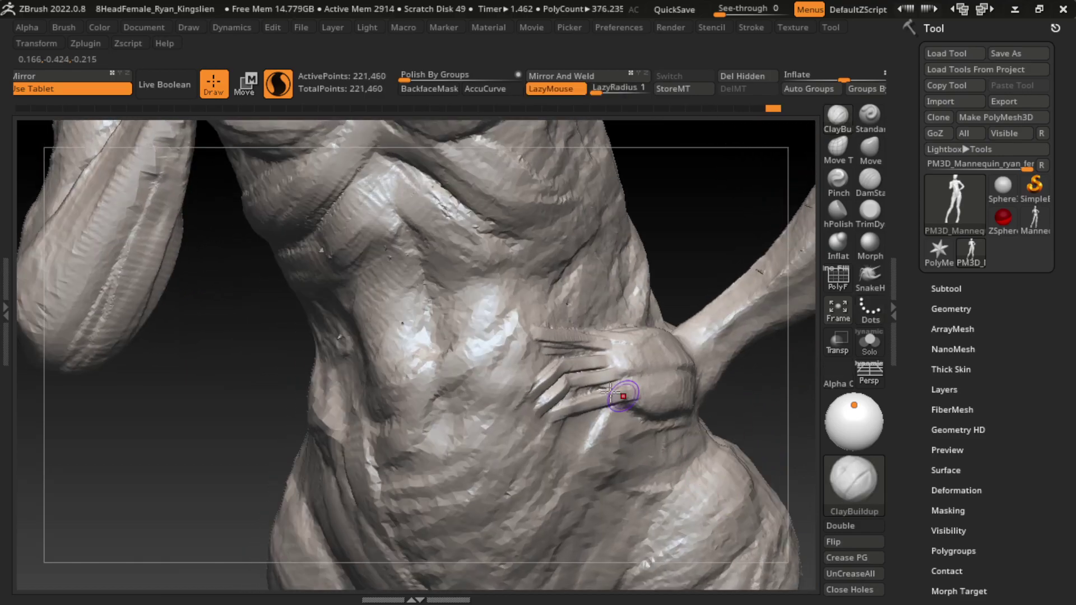
drag(620, 391, 583, 384)
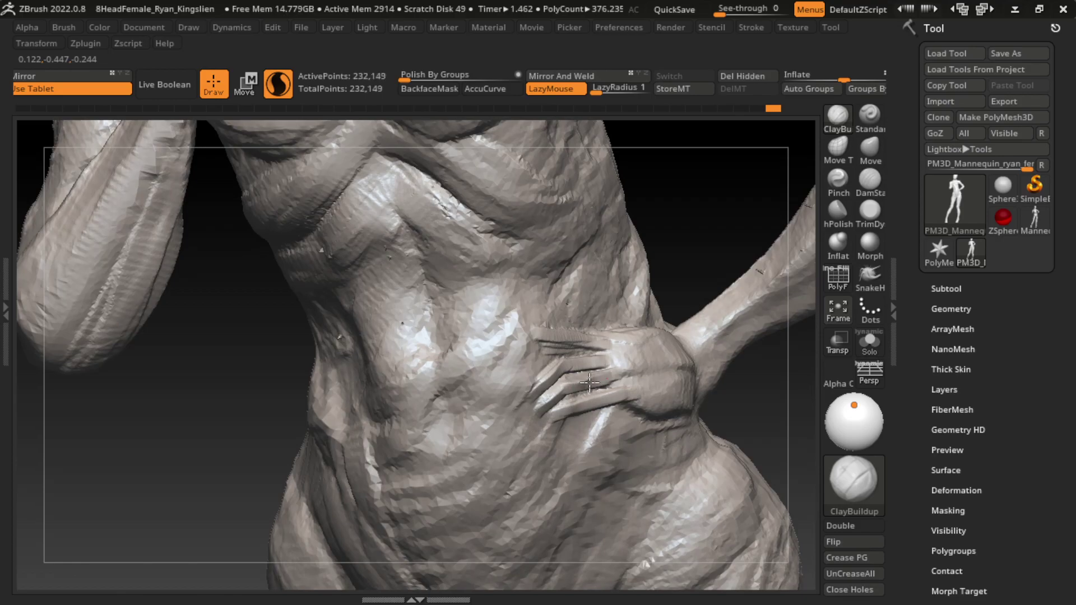
mouse_move(589, 383)
mouse_down()
mouse_move(542, 407)
mouse_move(561, 439)
mouse_up()
drag(733, 412, 772, 382)
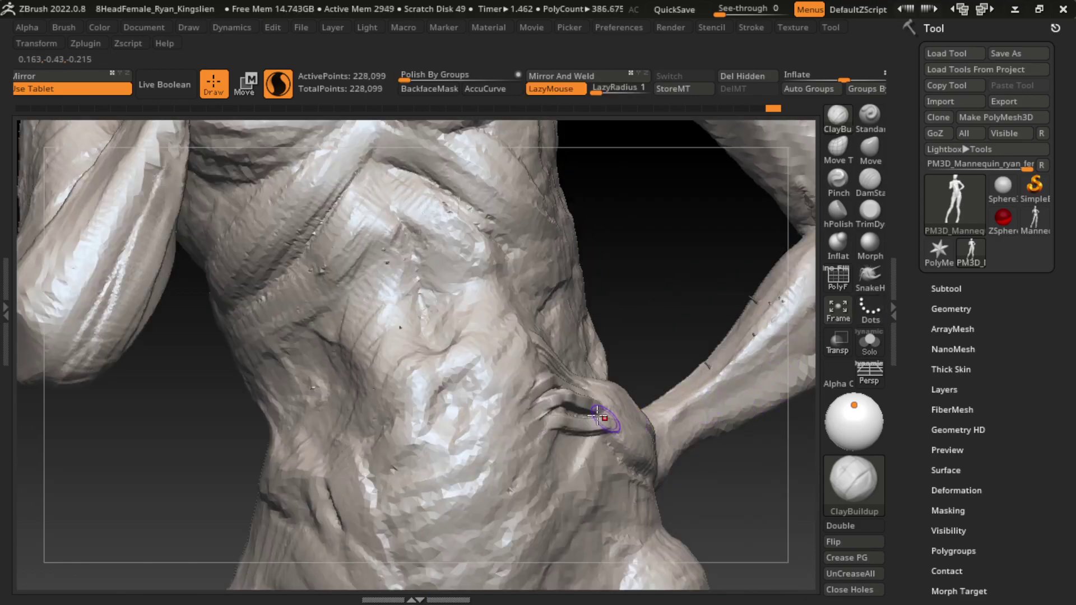
mouse_move(597, 415)
mouse_down()
mouse_move(558, 431)
mouse_move(550, 423)
mouse_move(622, 431)
mouse_up()
shift+drag(759, 500, 722, 447)
- Add finger ridges along the hand on the waist and smooth the finger area
key(l)
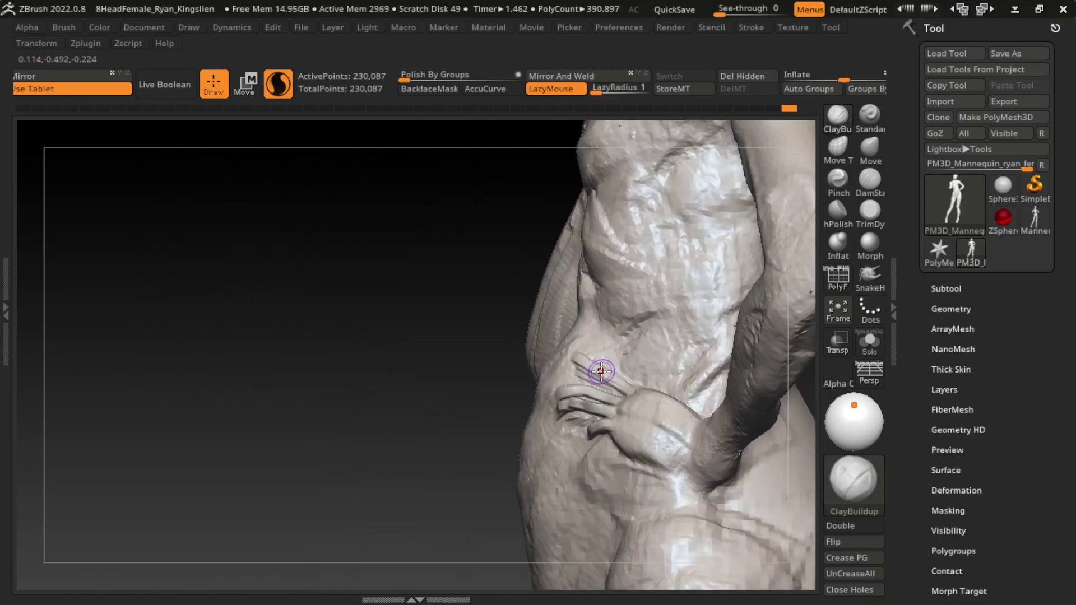
drag(601, 371, 632, 387)
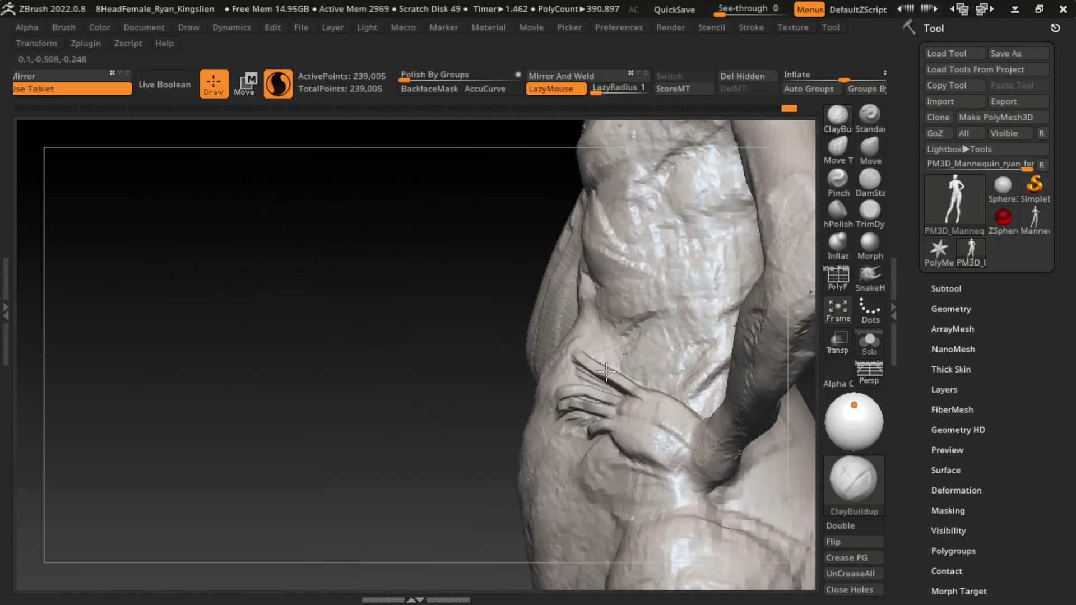
mouse_move(649, 432)
mouse_down()
mouse_move(548, 488)
mouse_move(750, 449)
mouse_up()
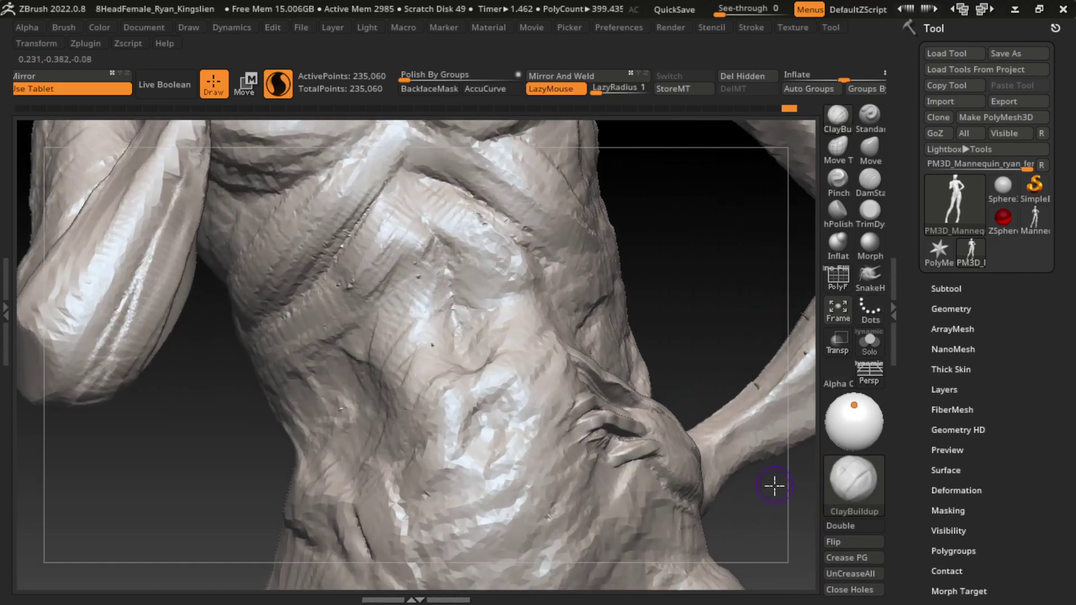
mouse_move(773, 552)
mouse_down()
mouse_move(666, 404)
mouse_move(601, 386)
mouse_up()
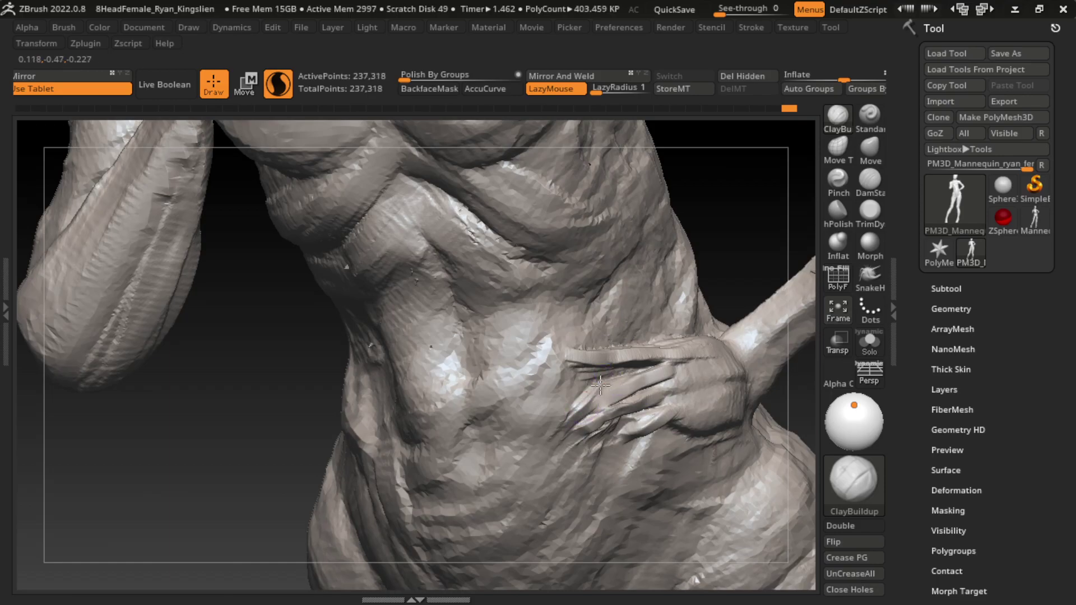
shift+drag(645, 429, 594, 395)
- Cut a crease near the fingers with DamStandard and reshape the hip and hand area
click(870, 180)
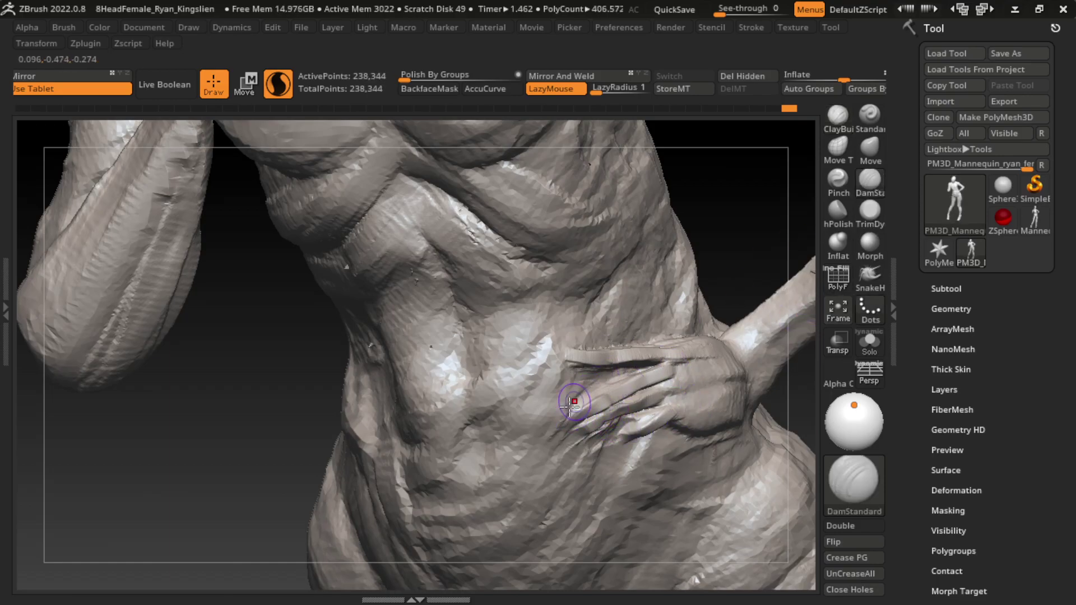
drag(574, 408, 598, 435)
mouse_move(799, 406)
alt+mouse_down()
mouse_move(723, 486)
mouse_move(711, 424)
mouse_move(721, 449)
mouse_move(750, 411)
mouse_move(713, 452)
alt+mouse_up()
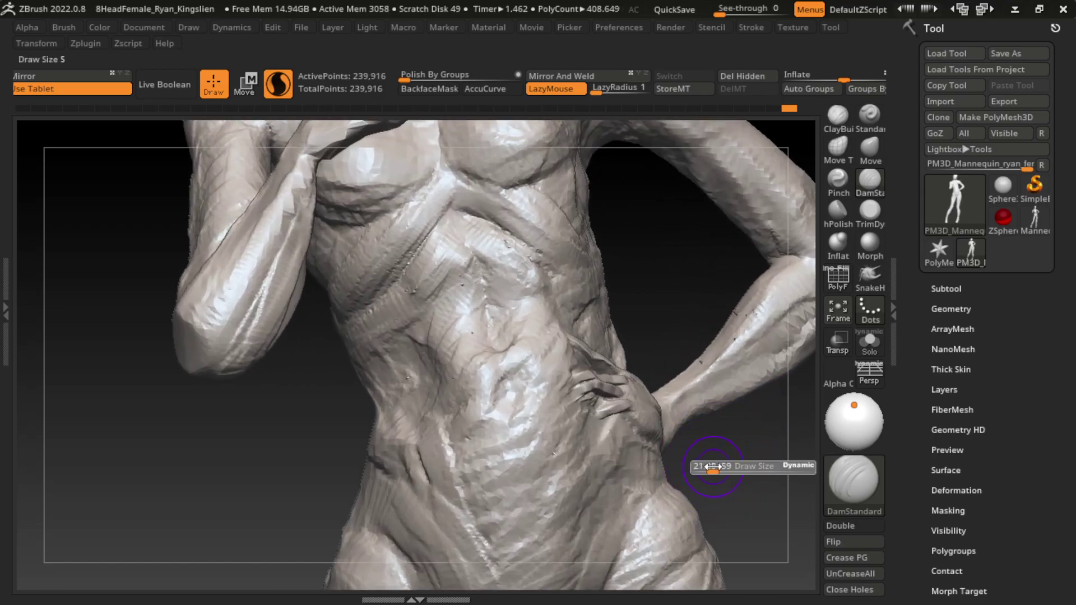
drag(774, 405, 689, 428)
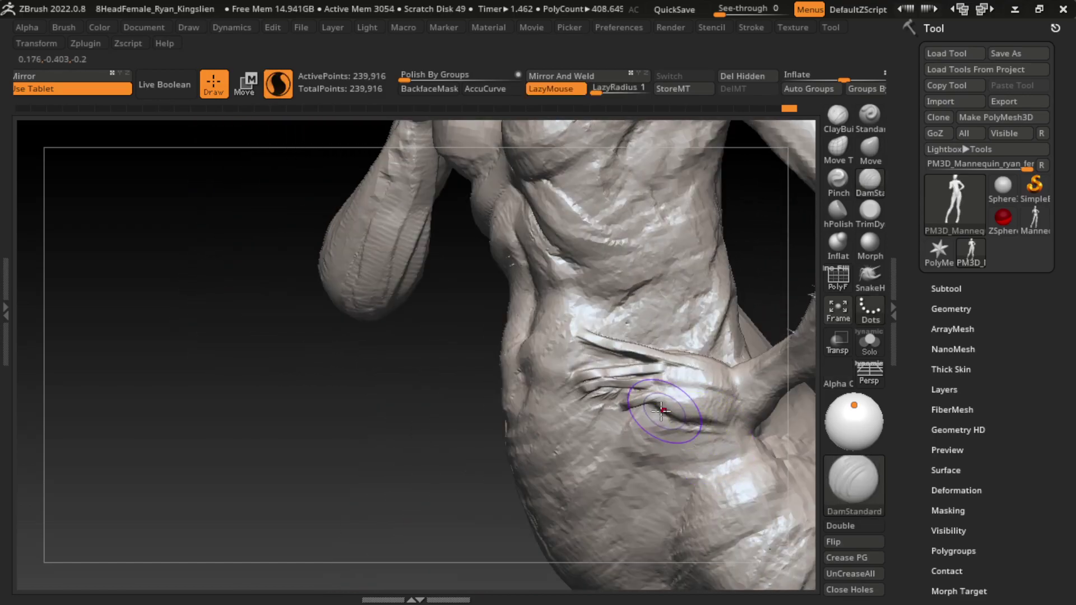
mouse_move(732, 422)
mouse_down()
mouse_move(673, 415)
mouse_move(477, 472)
mouse_move(798, 320)
mouse_move(714, 452)
mouse_move(732, 464)
mouse_move(725, 413)
mouse_move(650, 418)
mouse_up()
- Add a ClayBuildup stroke by the hand, then try a deeper DamStandard crease beneath it and undo it
key(b)
key(c)
key(b)
drag(756, 445, 650, 434)
key(b)
key(d)
key(s)
drag(712, 420, 672, 430)
key(ctrl+z)
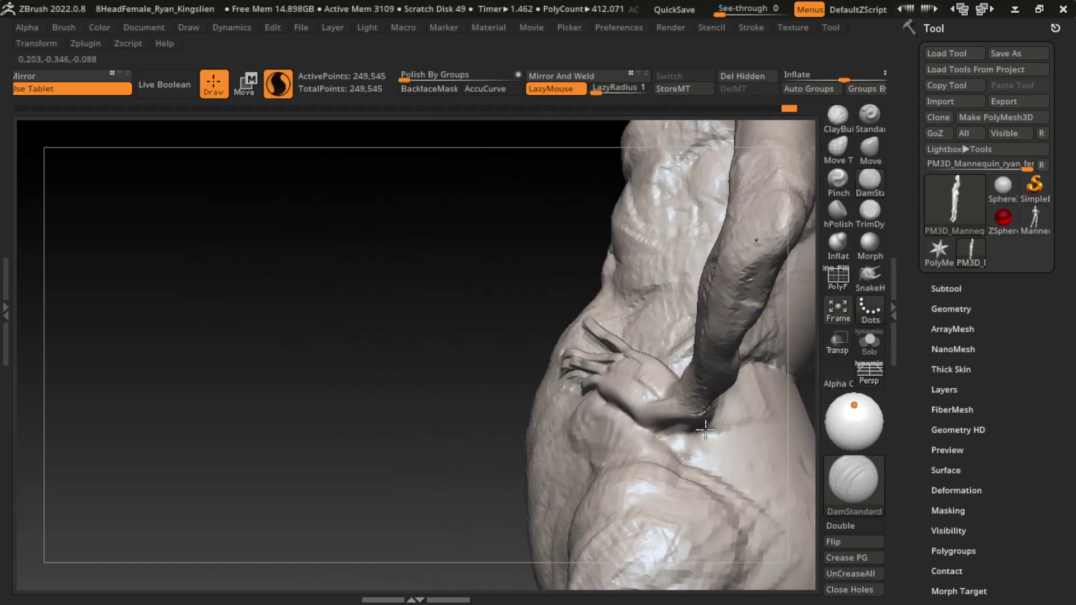
mouse_move(538, 493)
mouse_down()
mouse_move(773, 444)
mouse_move(633, 418)
mouse_up()
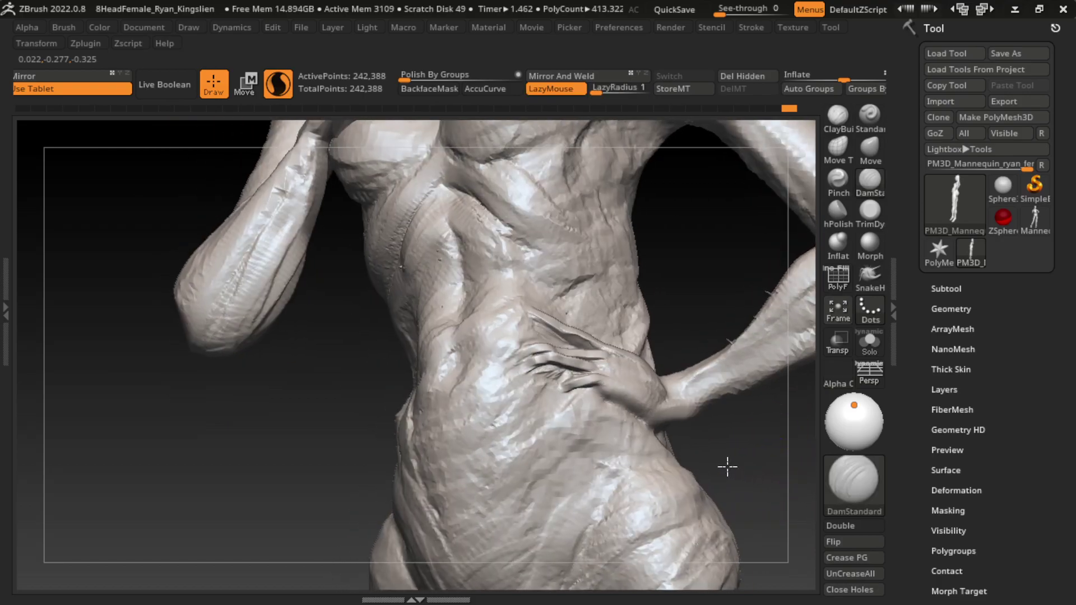
mouse_move(746, 445)
mouse_down()
mouse_move(760, 453)
mouse_move(689, 427)
mouse_move(691, 408)
mouse_move(764, 428)
mouse_move(740, 433)
mouse_up()
- Return to ClayBuildup, zoom onto the abdomen, and refine the fingers resting on the hip
click(838, 115)
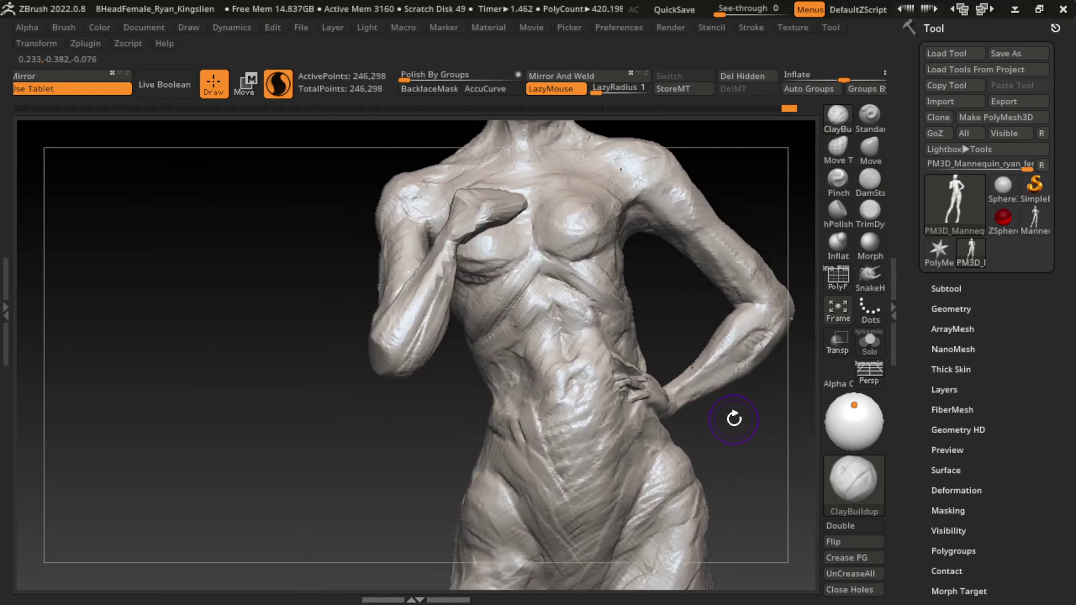
mouse_move(732, 445)
mouse_down()
mouse_move(722, 440)
mouse_move(735, 440)
mouse_move(718, 464)
mouse_move(781, 469)
mouse_move(612, 405)
mouse_up()
key(s)
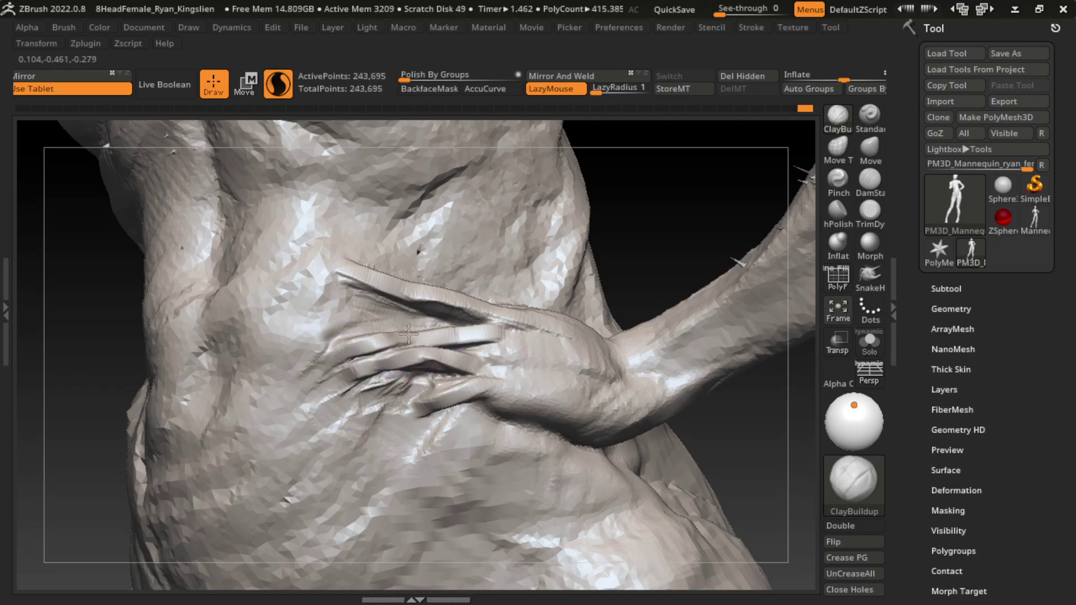
drag(392, 338, 443, 337)
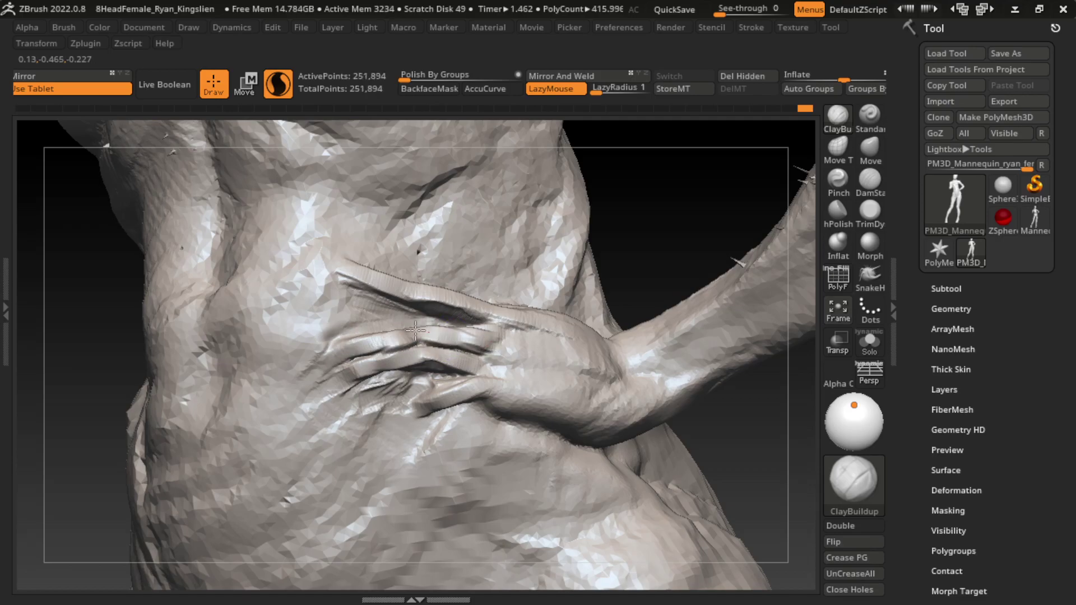
drag(415, 330, 426, 336)
mouse_move(745, 433)
alt+mouse_down()
mouse_move(673, 423)
mouse_move(605, 384)
mouse_move(705, 411)
mouse_move(750, 465)
mouse_move(721, 355)
mouse_move(738, 425)
alt+mouse_up()
- Enlarge the brush to about 114 and reshape the top of the head with the Move brush
key(s)
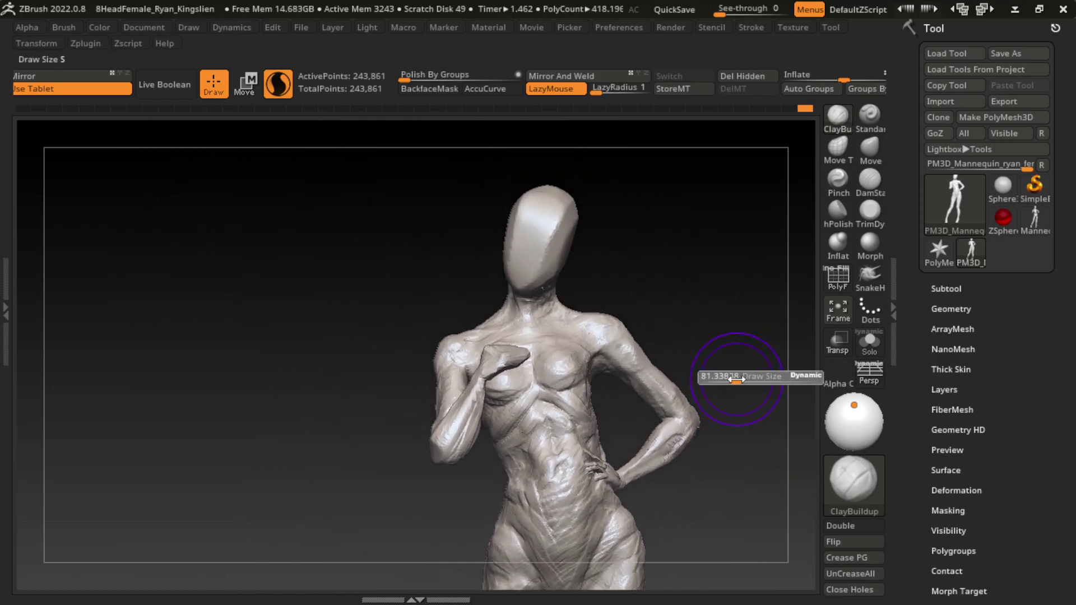
drag(736, 379, 742, 379)
mouse_move(692, 201)
alt+mouse_down()
mouse_move(678, 243)
mouse_move(716, 375)
alt+mouse_up()
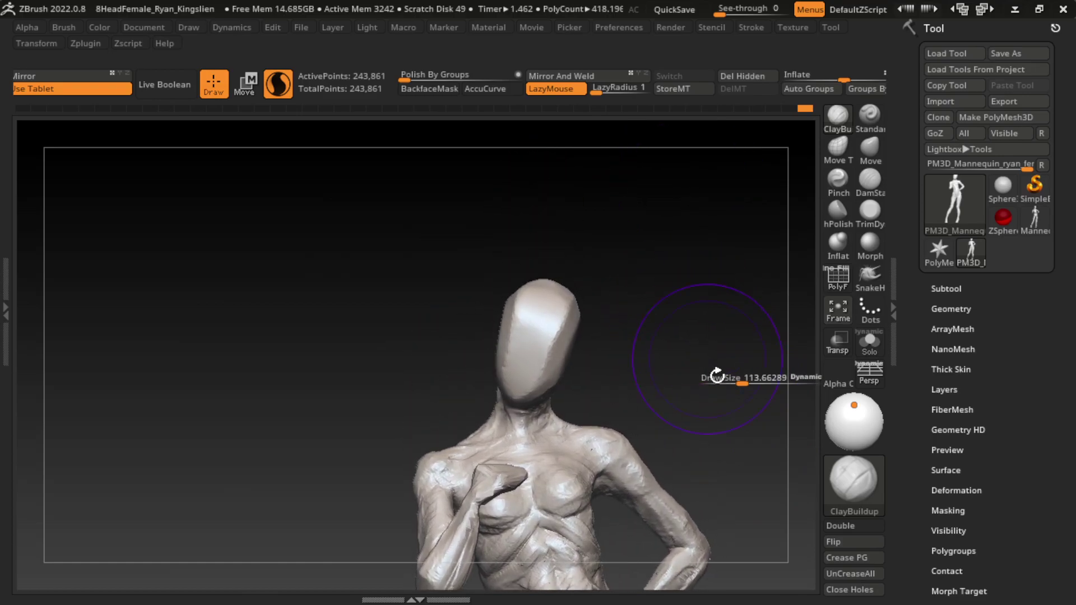
click(870, 149)
key(s)
drag(598, 255, 623, 235)
drag(560, 269, 584, 233)
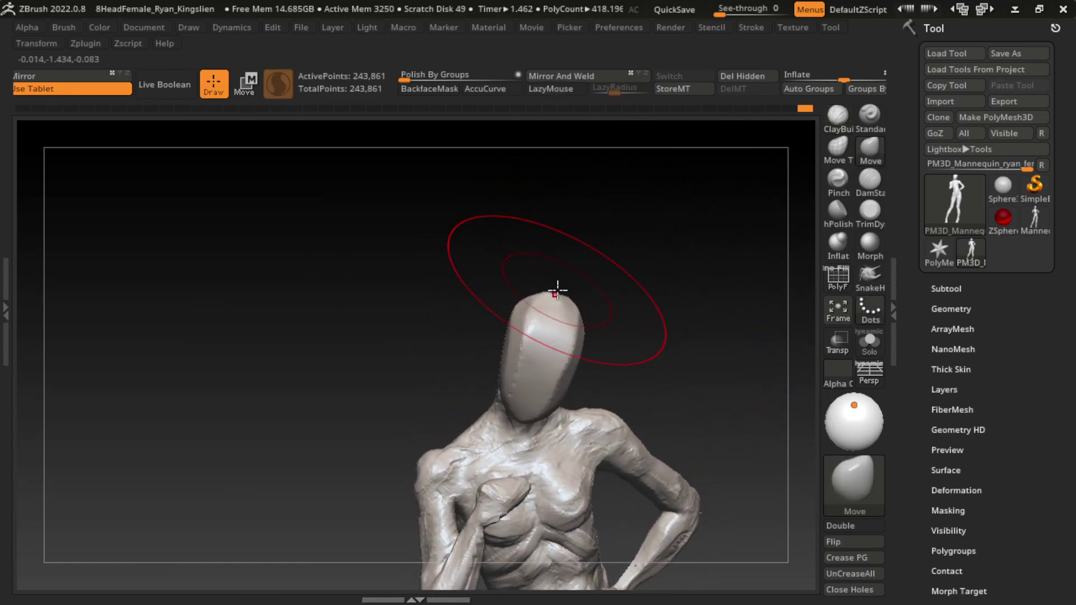
mouse_move(622, 269)
mouse_down()
mouse_move(668, 258)
mouse_move(549, 228)
mouse_move(514, 149)
mouse_move(739, 277)
mouse_move(685, 284)
mouse_move(605, 331)
mouse_up()
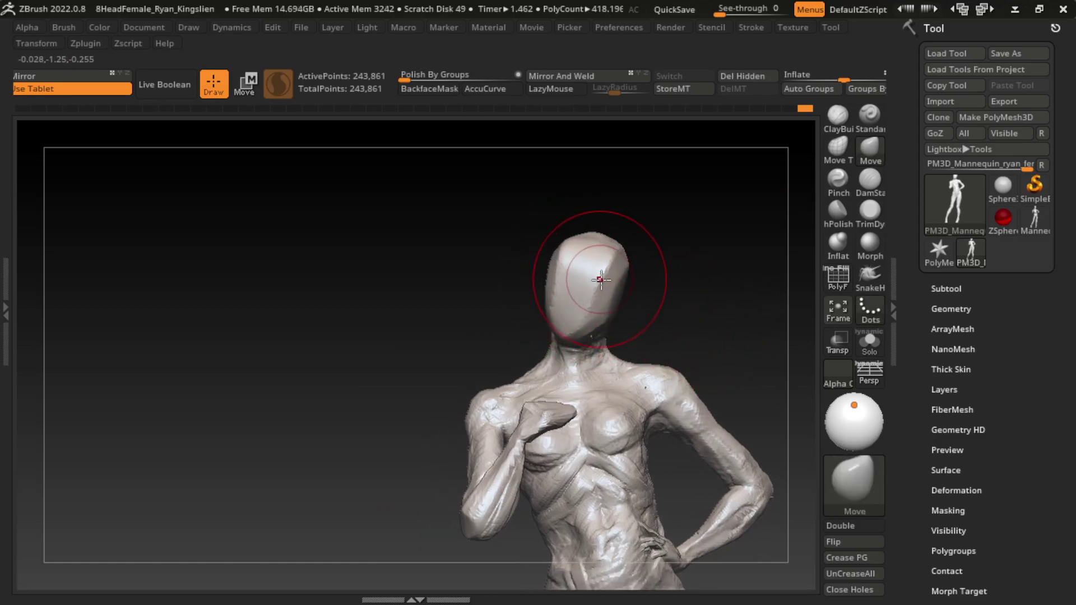
drag(720, 317, 702, 312)
key(s)
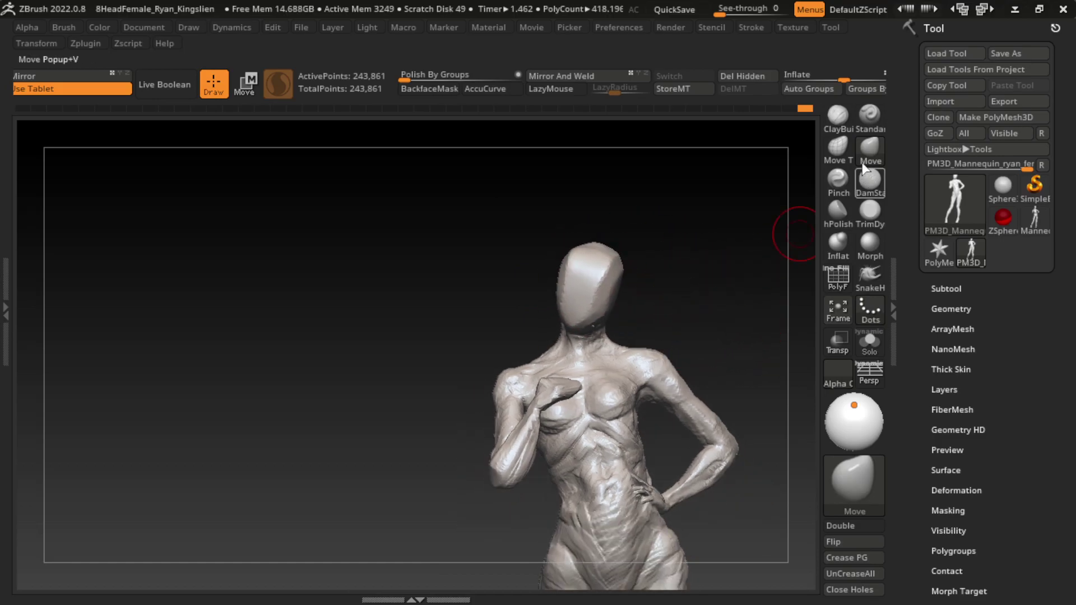
mouse_move(793, 229)
mouse_down()
mouse_move(711, 264)
mouse_move(557, 396)
mouse_up()
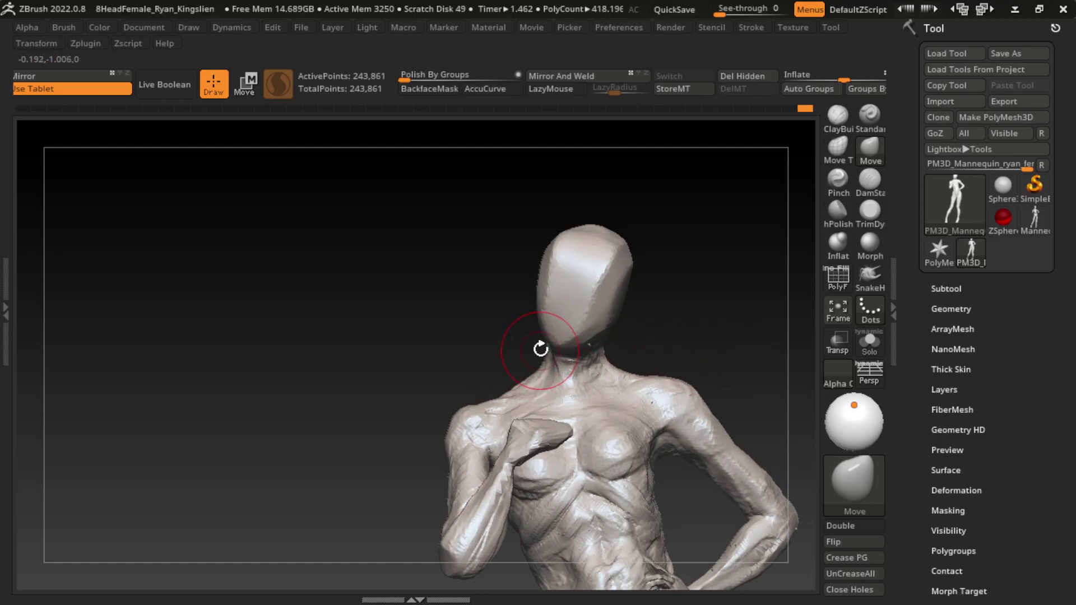
- Frame the whole figure and Ctrl-drag a mask over both legs from mid-thigh down
key(f)
drag(620, 233, 649, 271)
key(s)
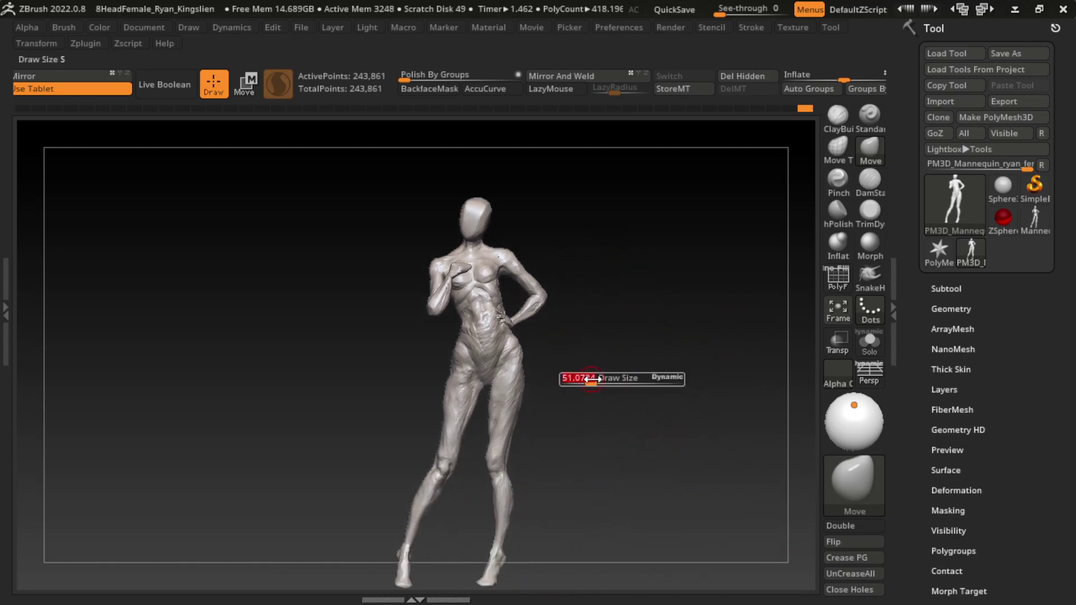
mouse_move(624, 462)
mouse_down()
mouse_move(642, 475)
mouse_move(666, 420)
mouse_up()
key(s)
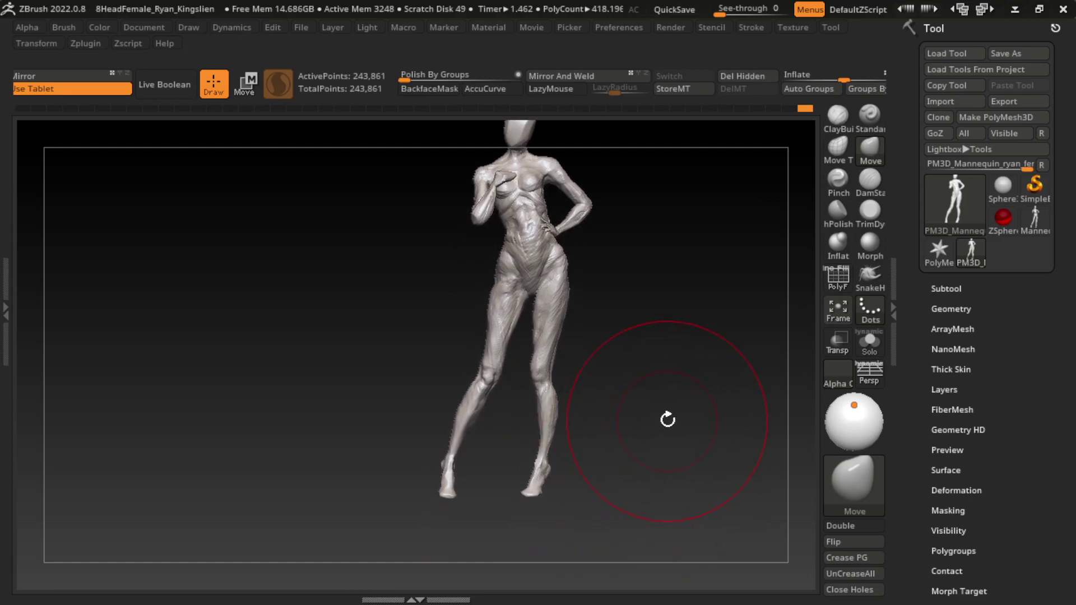
ctrl+drag(596, 531, 396, 325)
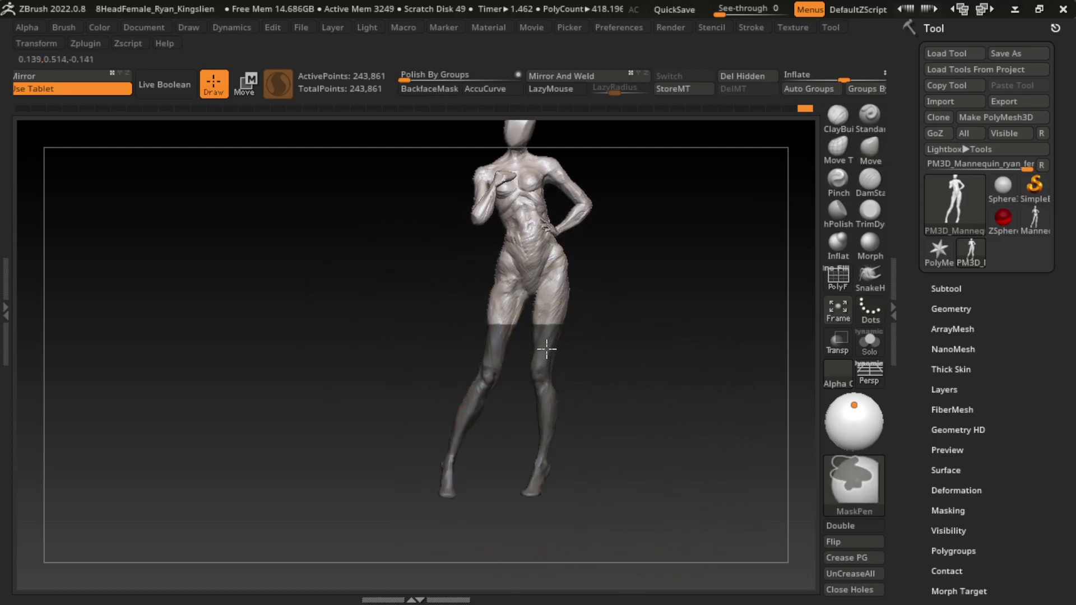
- Invert the mask and move the freed lower legs slightly upward with the Transpose gizmo
alt+drag(646, 370, 630, 293)
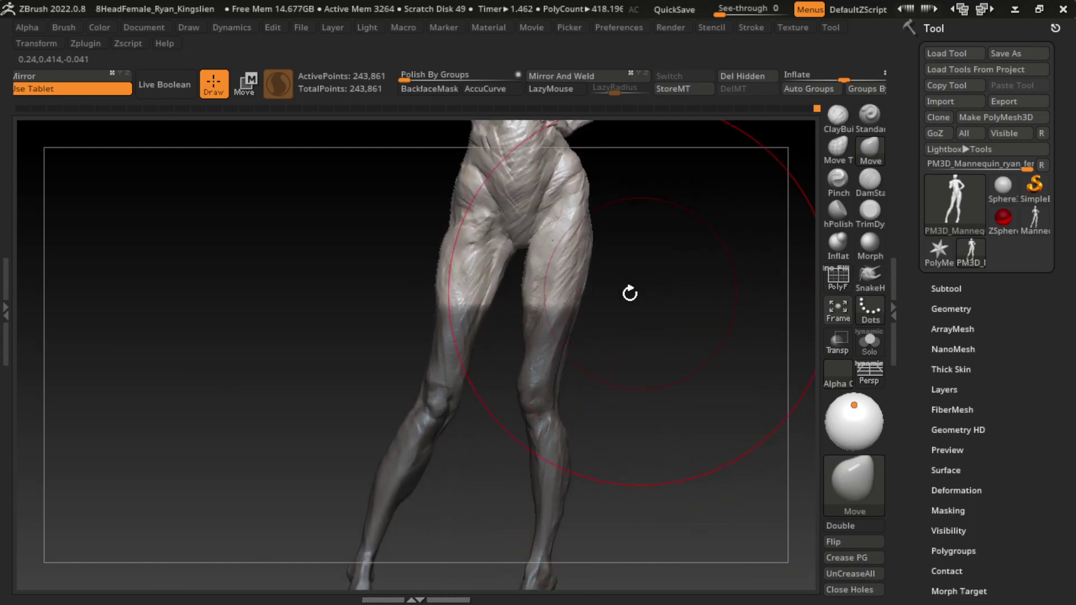
key(w)
drag(667, 336, 660, 356)
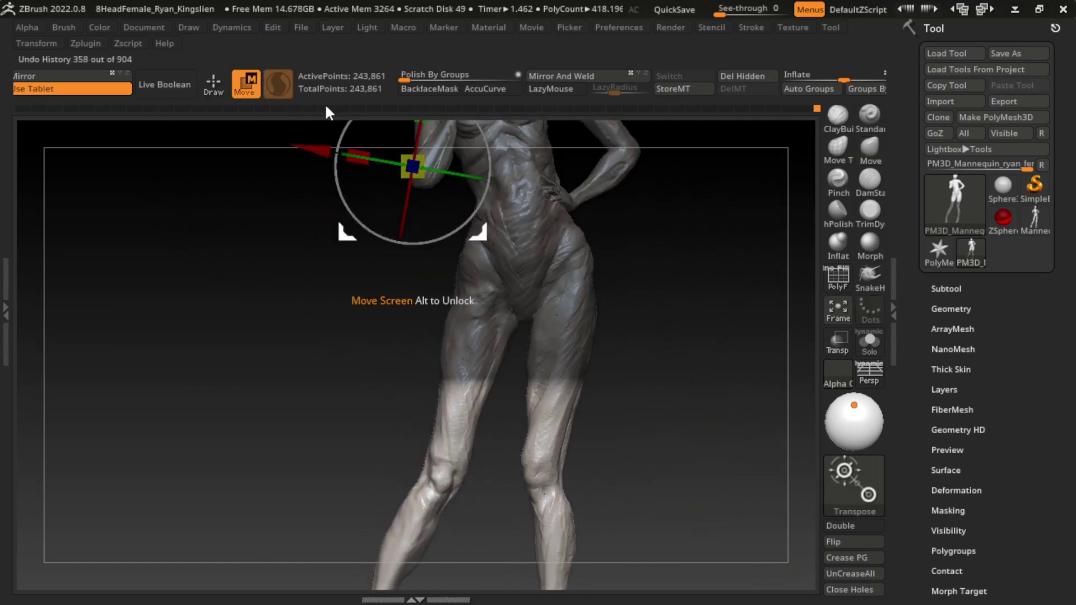
key(ctrl+i)
key(q)
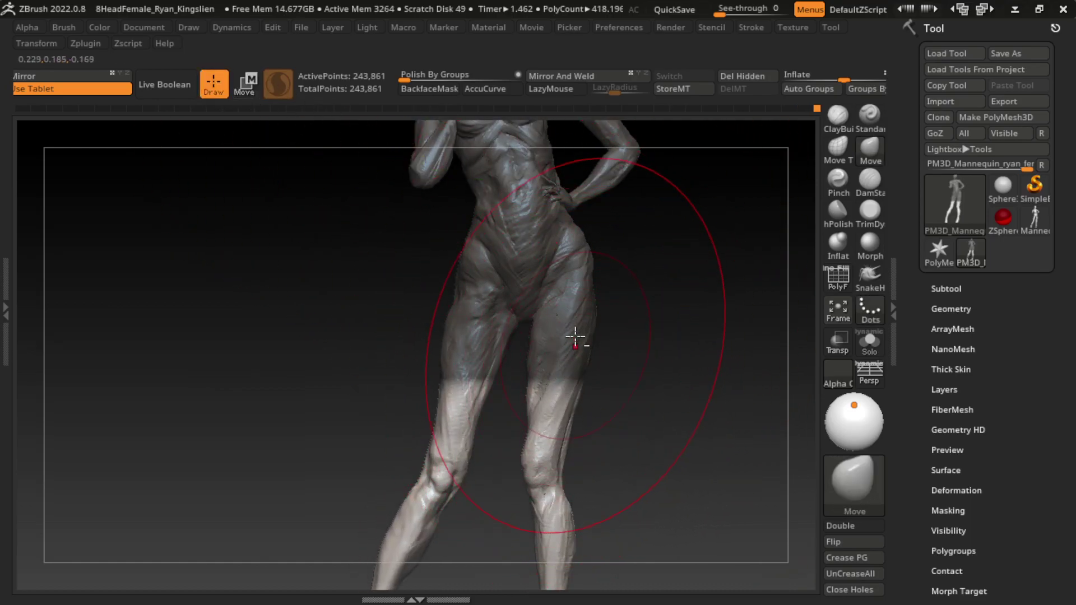
click(246, 84)
click(547, 397)
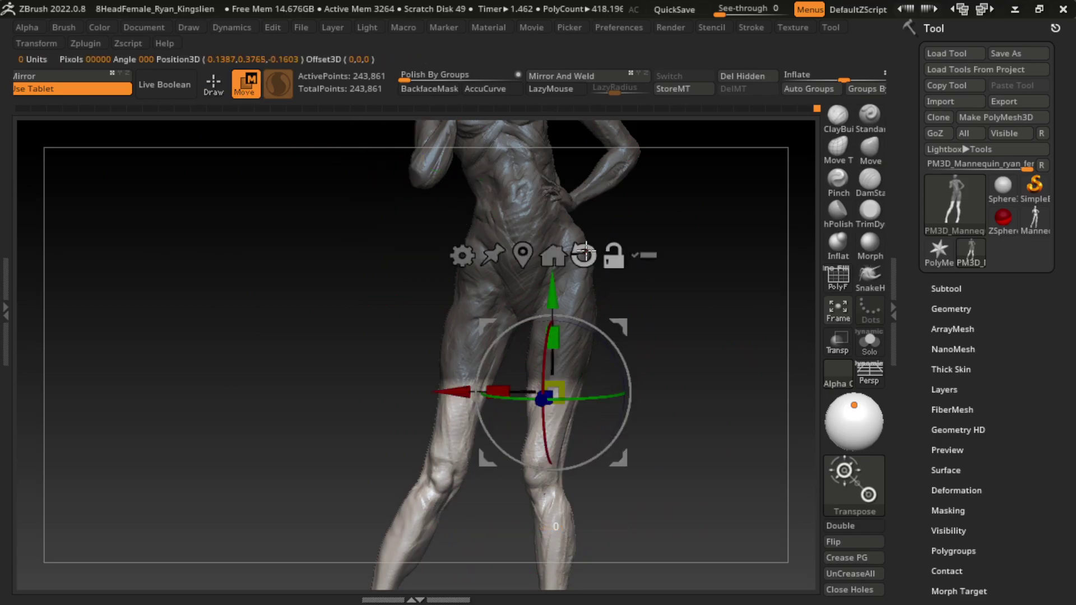
click(583, 254)
drag(554, 299, 554, 293)
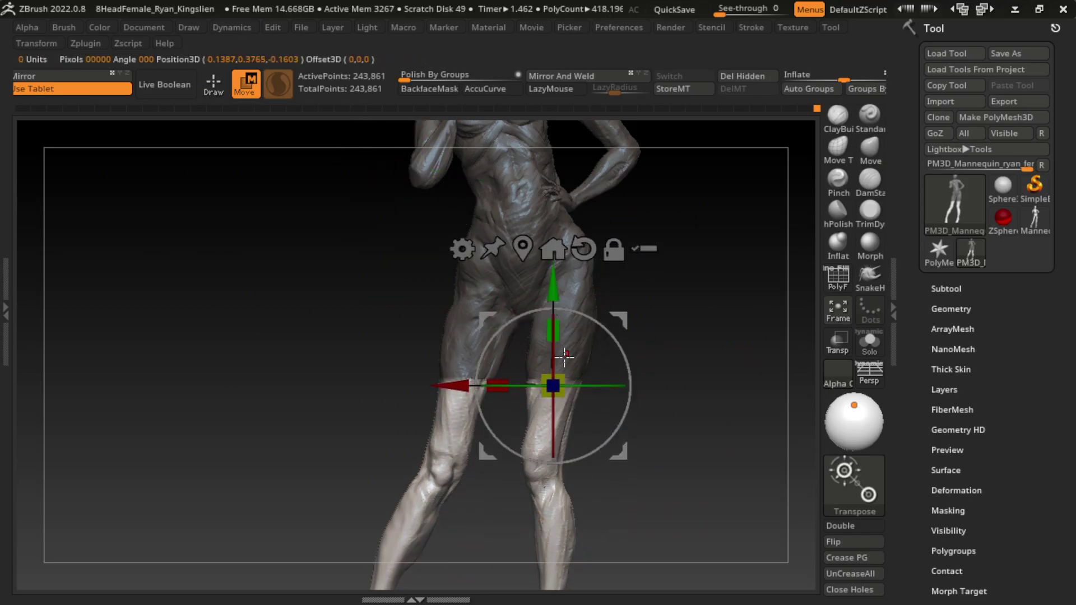
key(q)
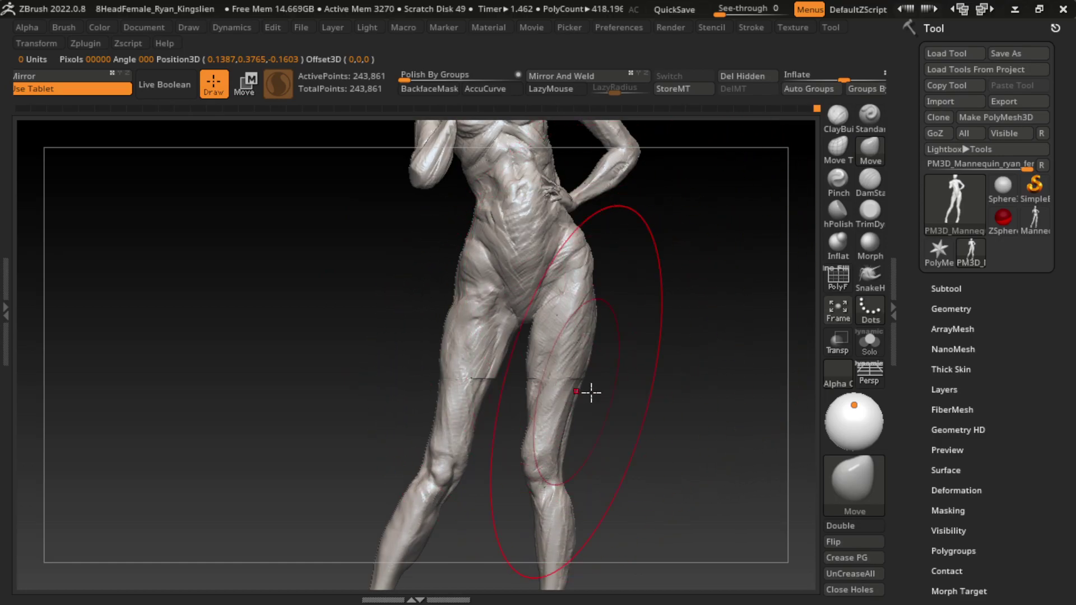
- Build up clay along the inner thigh and shin with a smaller LazyMouse ClayBuildup brush, then mask the feet
key(s)
drag(594, 314, 555, 317)
click(841, 115)
key(b)
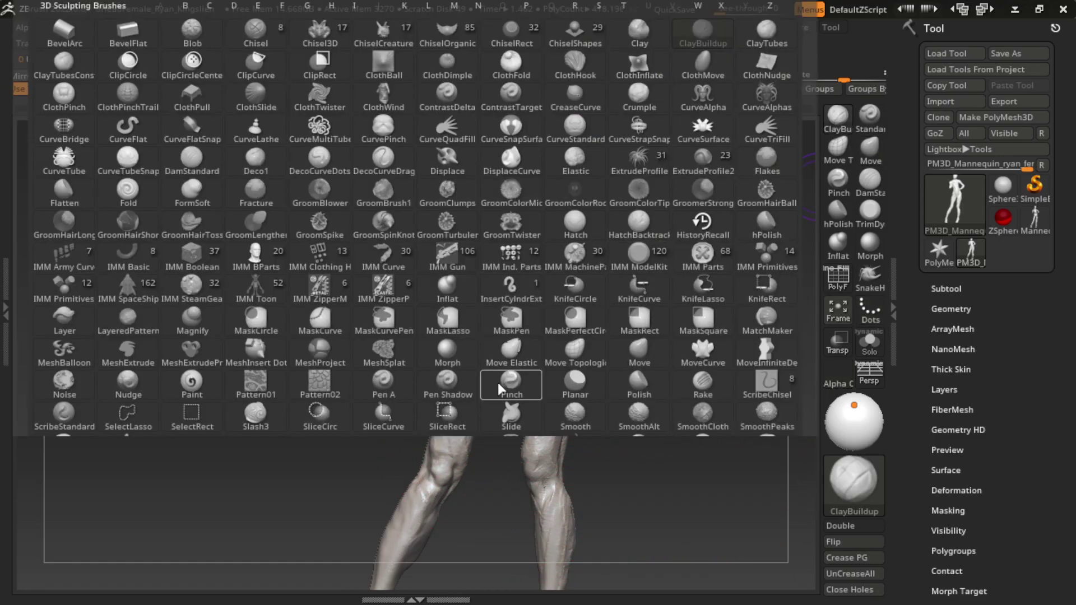
key(s)
key(m)
key(l)
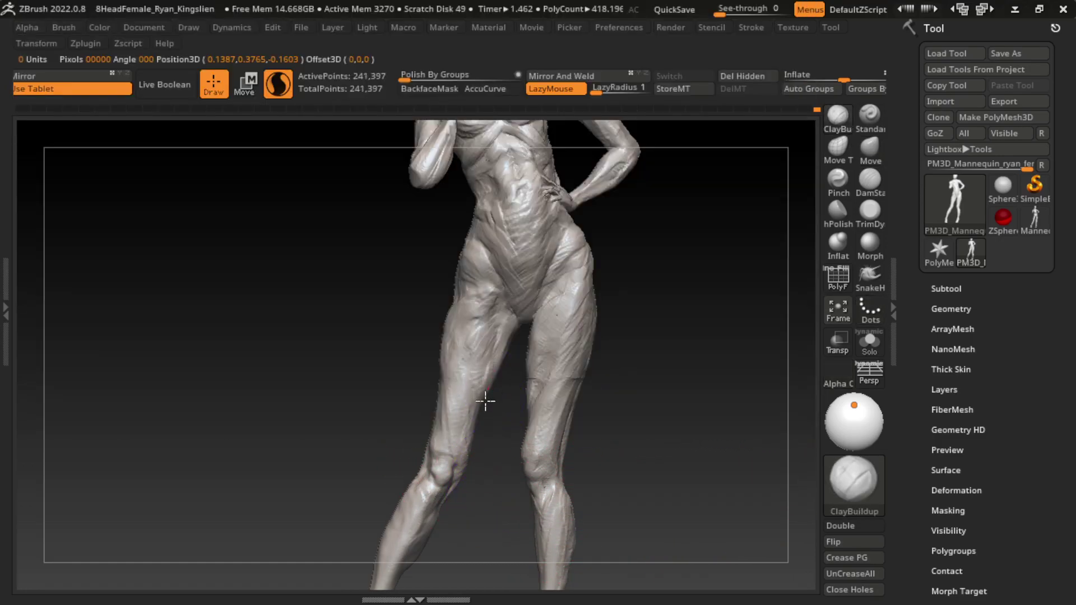
drag(540, 369, 534, 430)
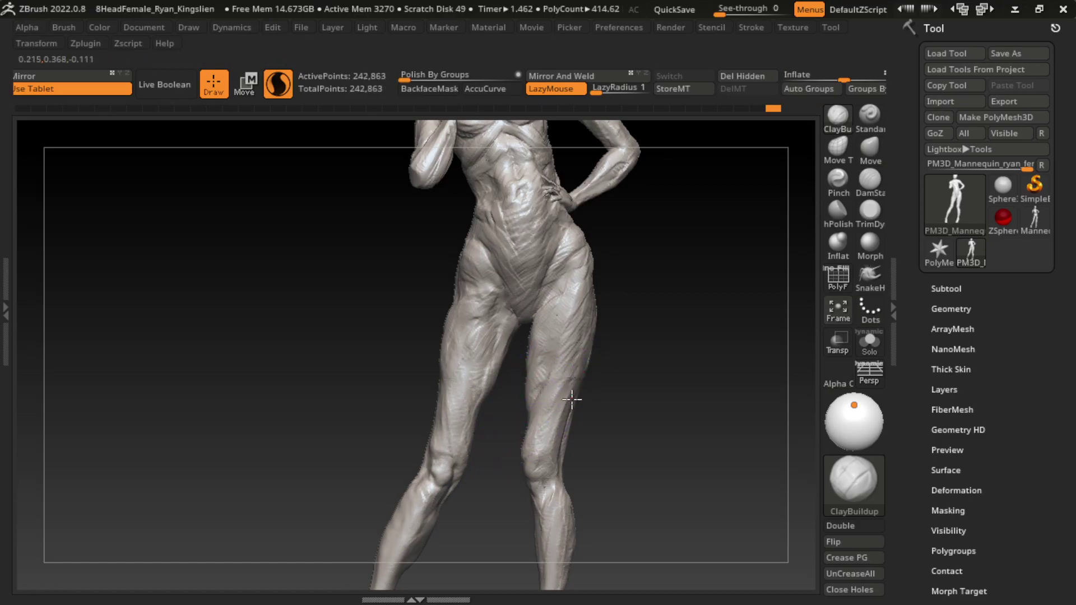
drag(572, 400, 570, 395)
mouse_move(435, 394)
ctrl+right_down()
mouse_move(661, 444)
mouse_move(580, 474)
mouse_move(604, 447)
mouse_move(551, 523)
ctrl+right_up()
ctrl+drag(551, 524, 341, 398)
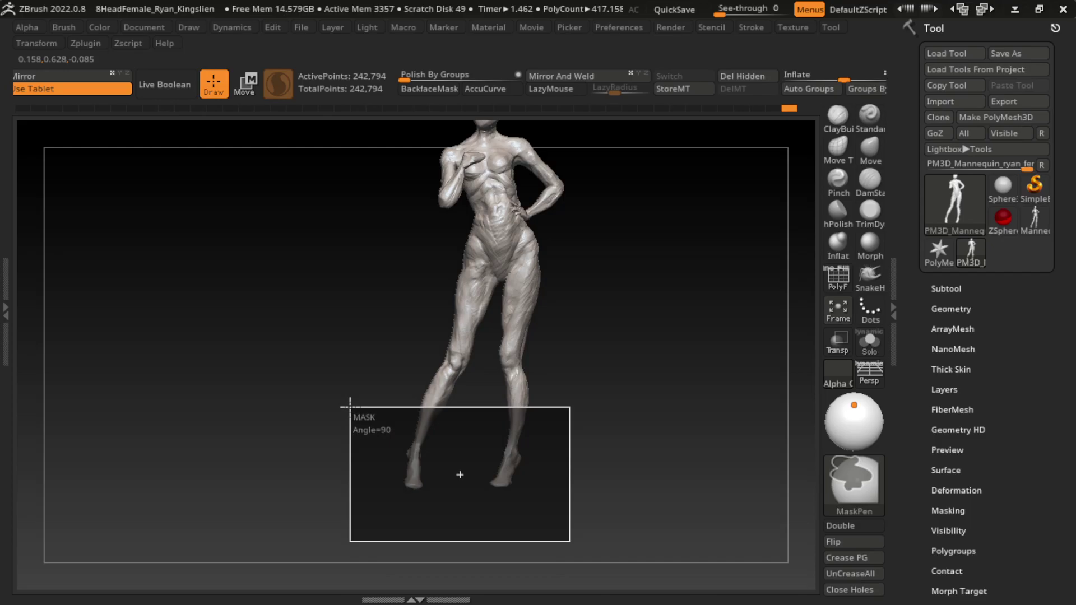
- Isolate the right lower leg with an inverted mask, then move it upward and nudge it sideways
ctrl+drag(558, 515, 471, 404)
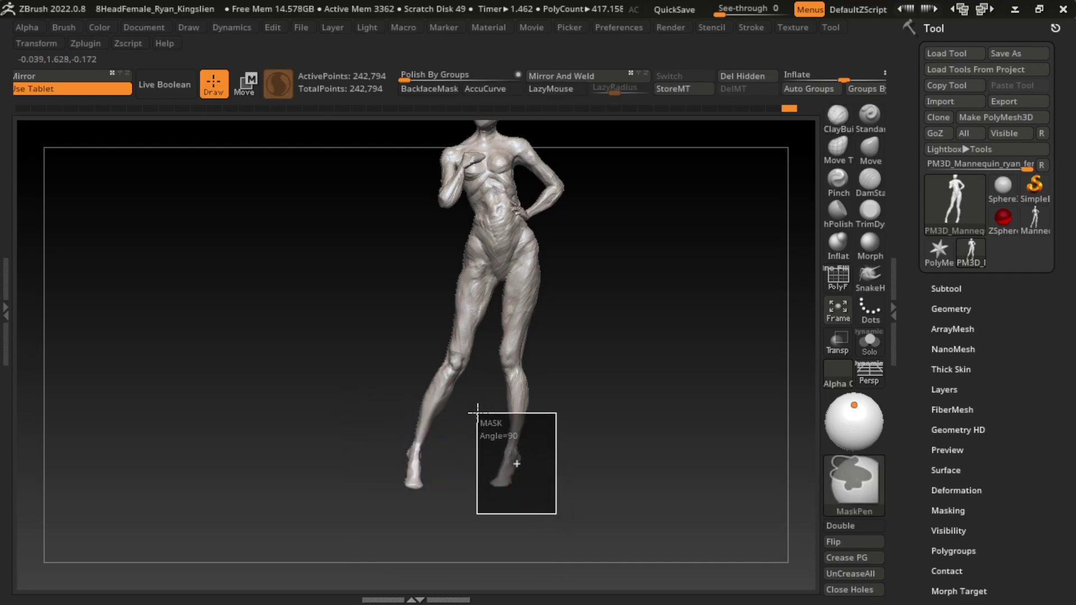
ctrl+click(601, 409)
mouse_move(600, 409)
ctrl+right_down()
mouse_move(651, 454)
mouse_move(653, 517)
ctrl+right_up()
key(w)
drag(645, 283, 490, 124)
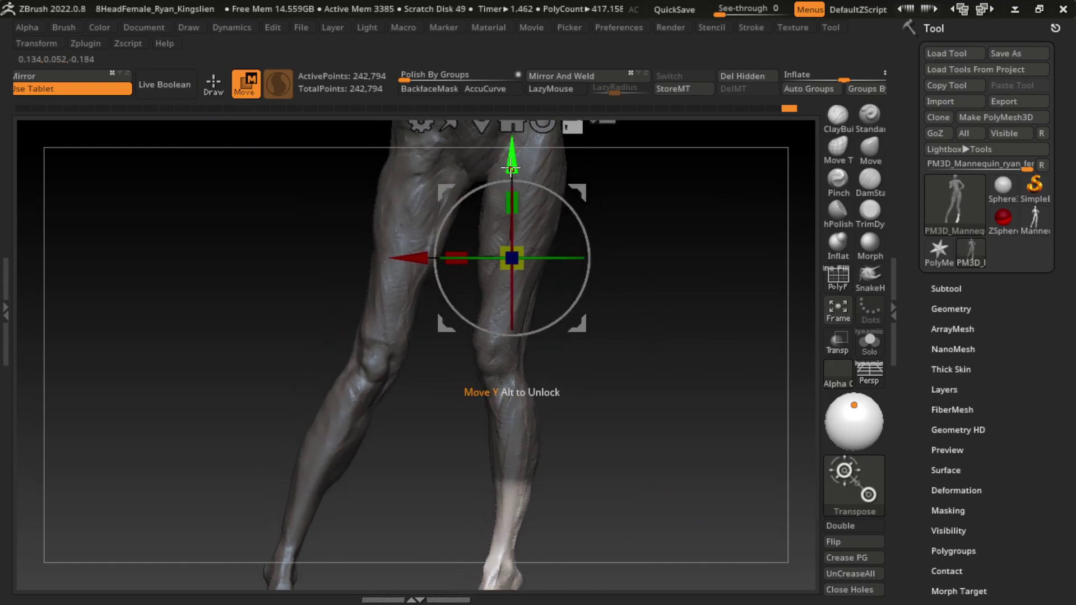
drag(493, 466, 493, 372)
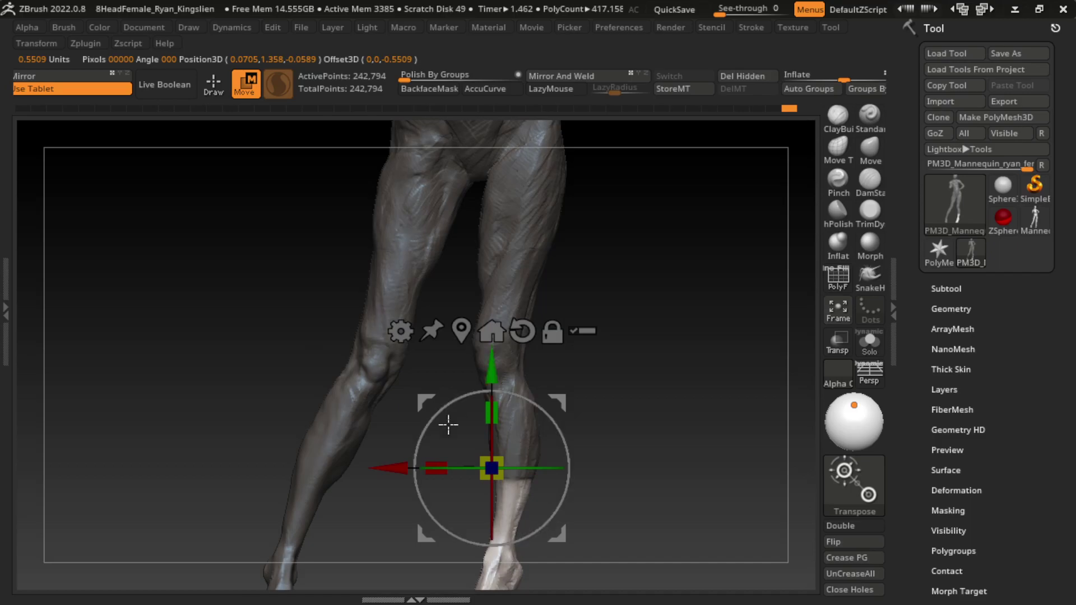
drag(407, 465, 409, 465)
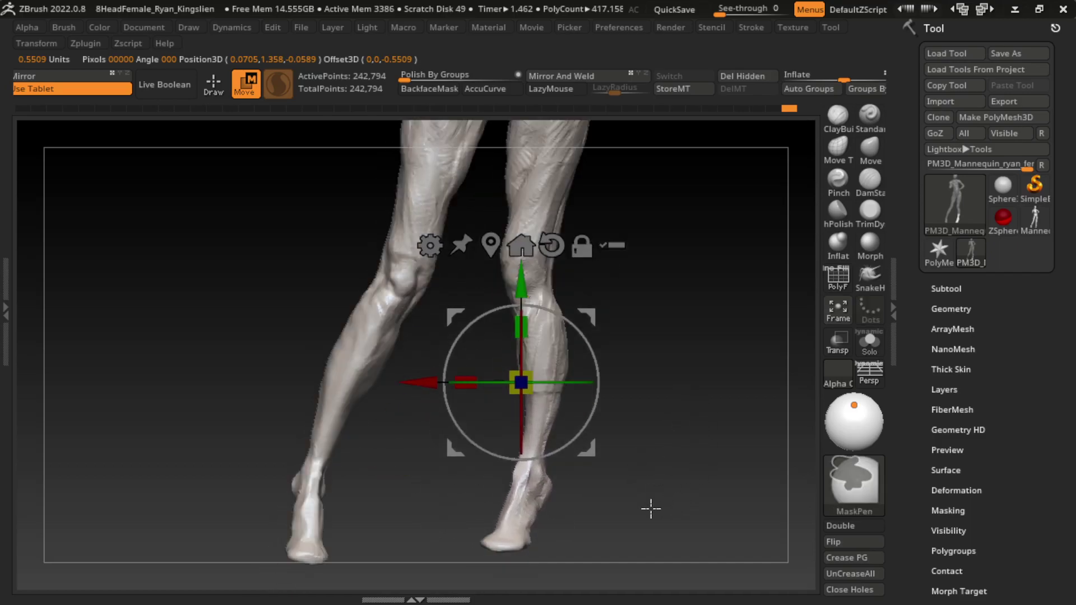
alt+drag(401, 538, 444, 378)
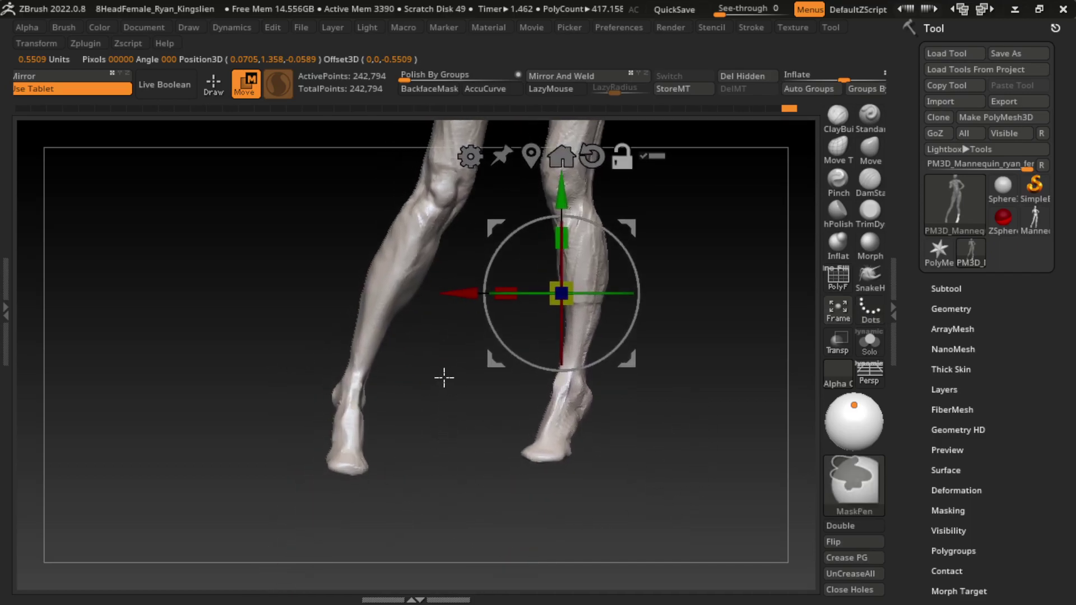
- Lasso-mask the left lower leg, rotate it into a new pose, and clear the mask
click(853, 479)
click(516, 507)
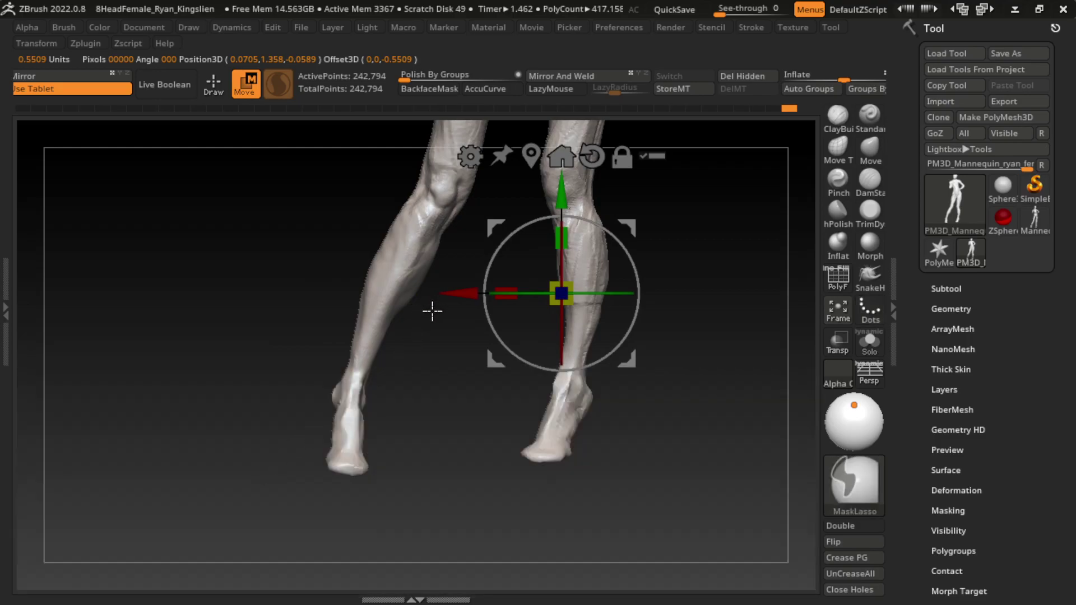
mouse_move(351, 265)
ctrl+mouse_down()
mouse_move(422, 498)
mouse_move(370, 351)
ctrl+mouse_up()
alt+click(399, 289)
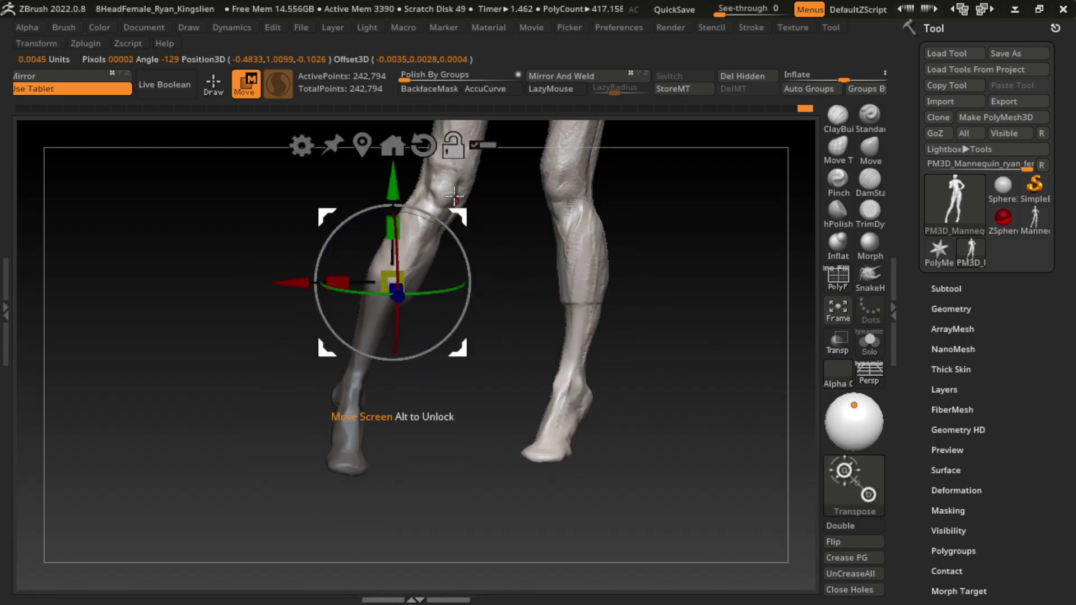
drag(431, 213, 453, 240)
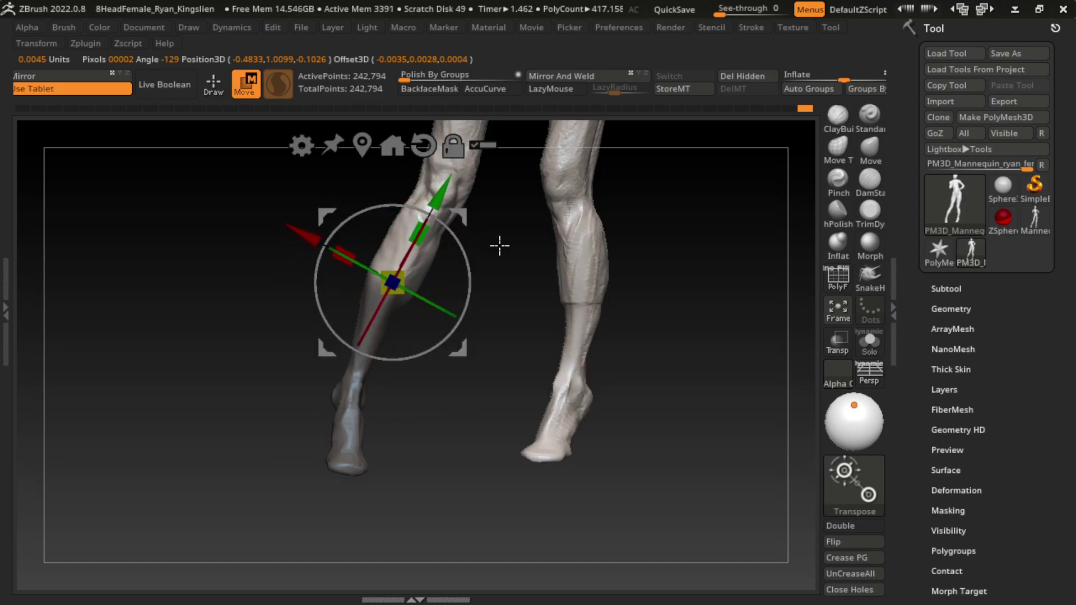
ctrl+click(489, 233)
drag(442, 190, 429, 223)
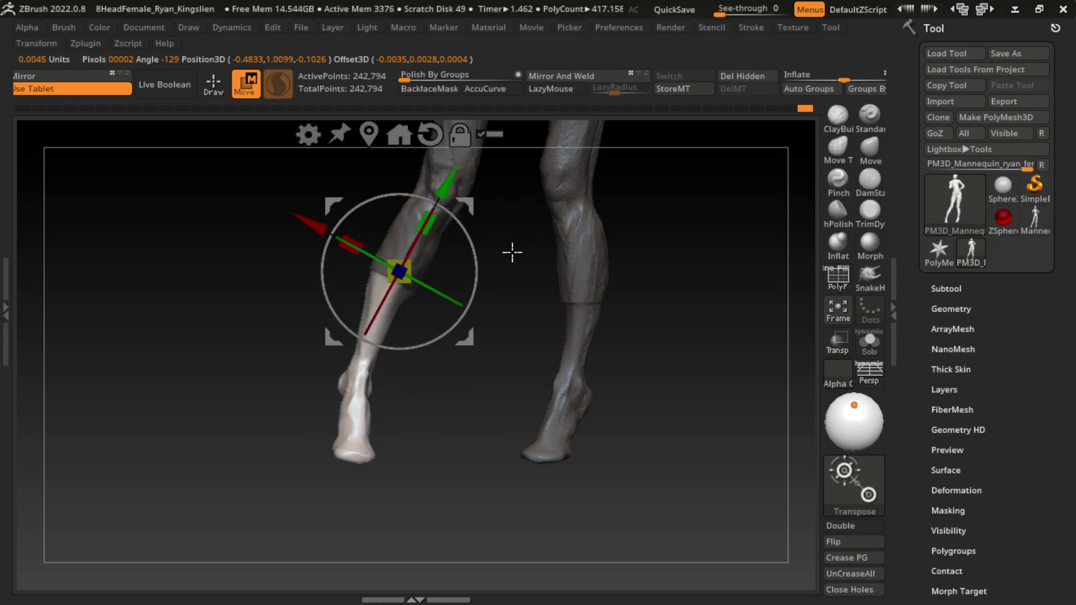
ctrl+drag(511, 260, 494, 280)
- Smooth the seam ring on the left shin, build up the left calf, and smooth the right shin
key(q)
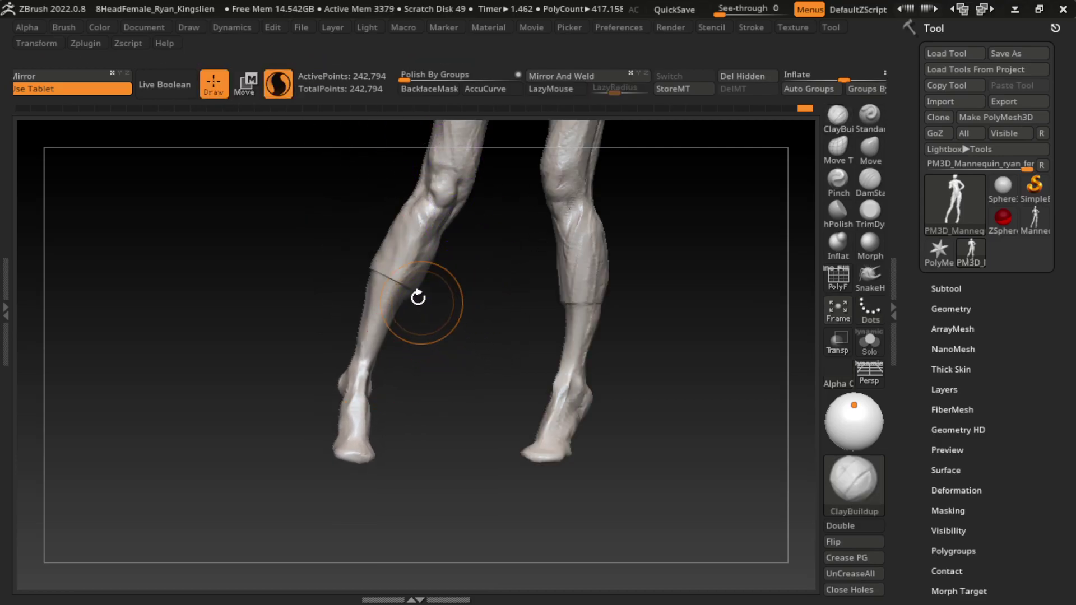
shift+drag(420, 301, 372, 253)
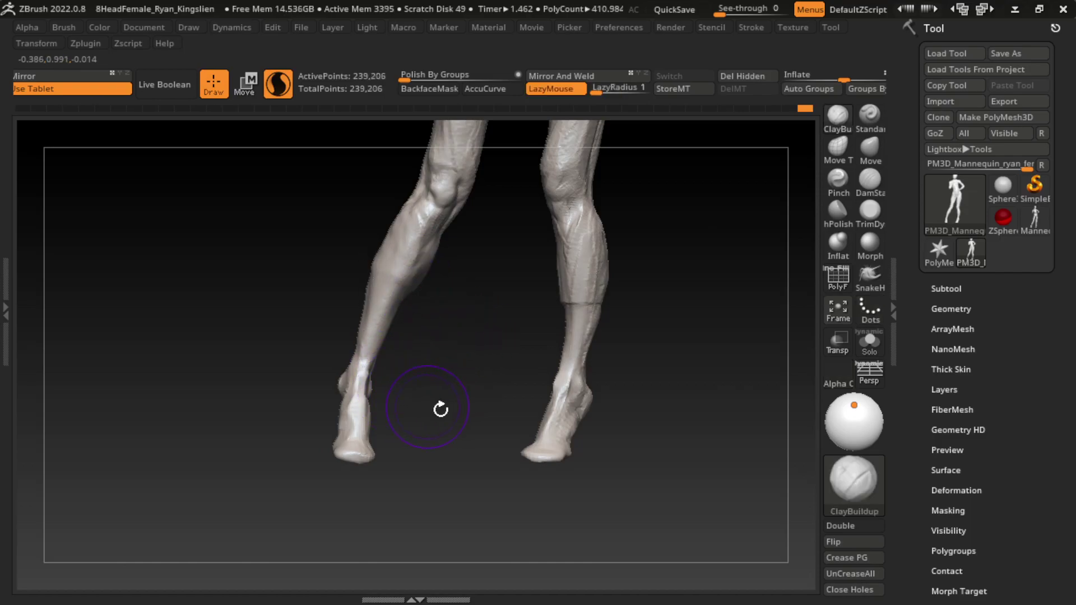
shift+drag(392, 314, 413, 279)
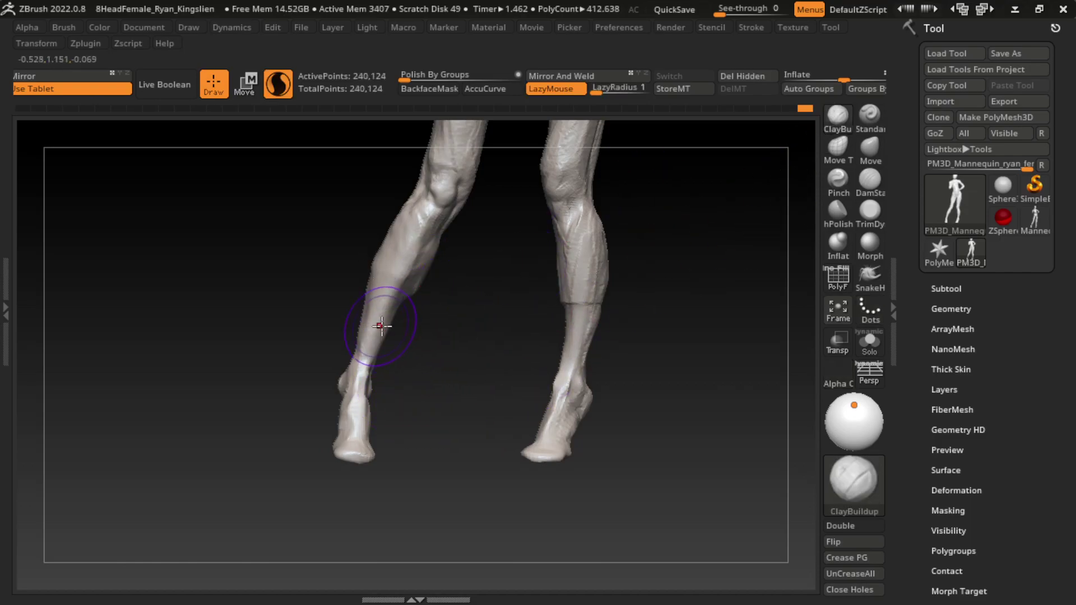
drag(373, 311, 423, 268)
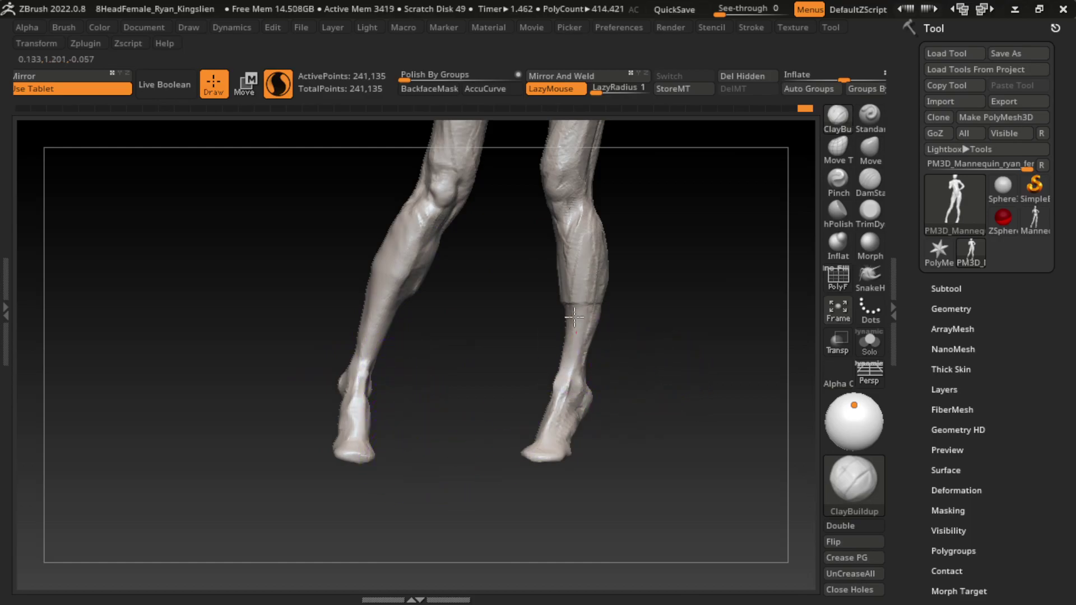
shift+drag(564, 334, 581, 298)
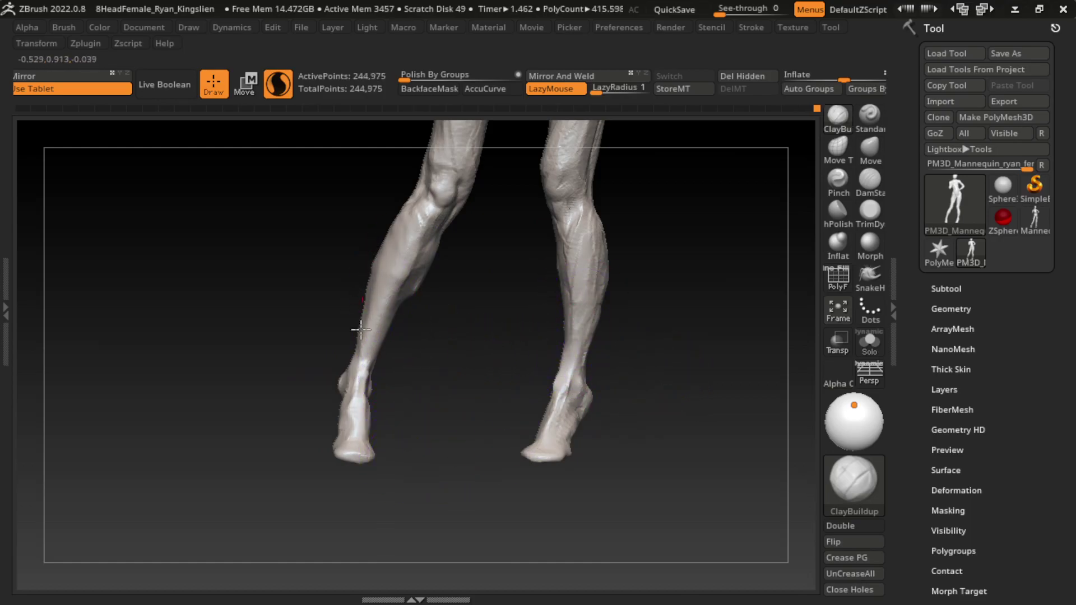
alt+drag(592, 418, 618, 485)
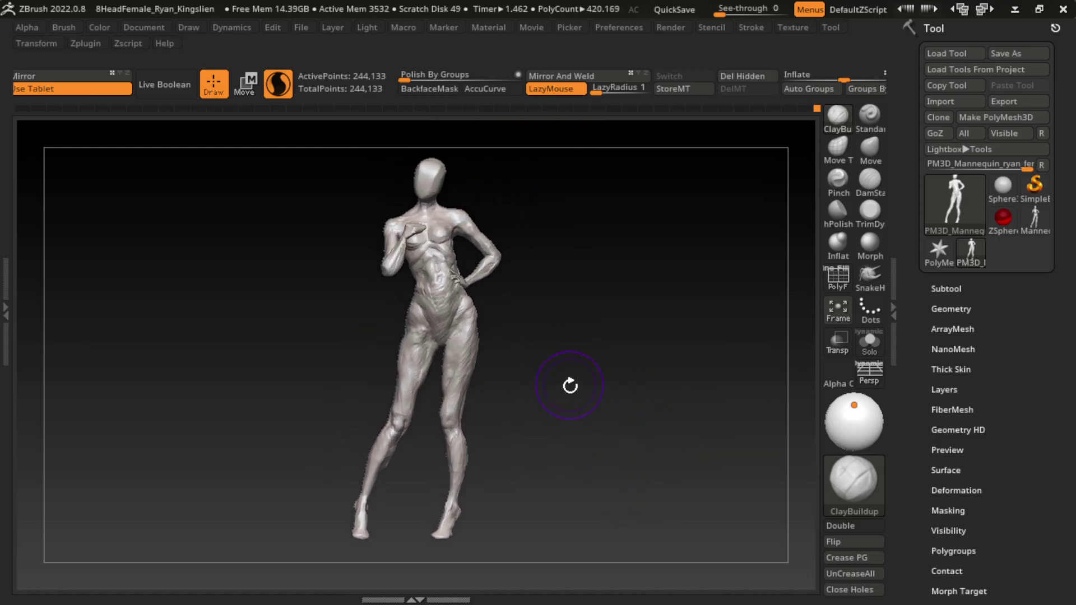
alt+drag(569, 384, 577, 452)
mouse_move(662, 461)
alt+mouse_down()
mouse_move(607, 465)
mouse_move(629, 452)
mouse_move(642, 391)
alt+mouse_up()
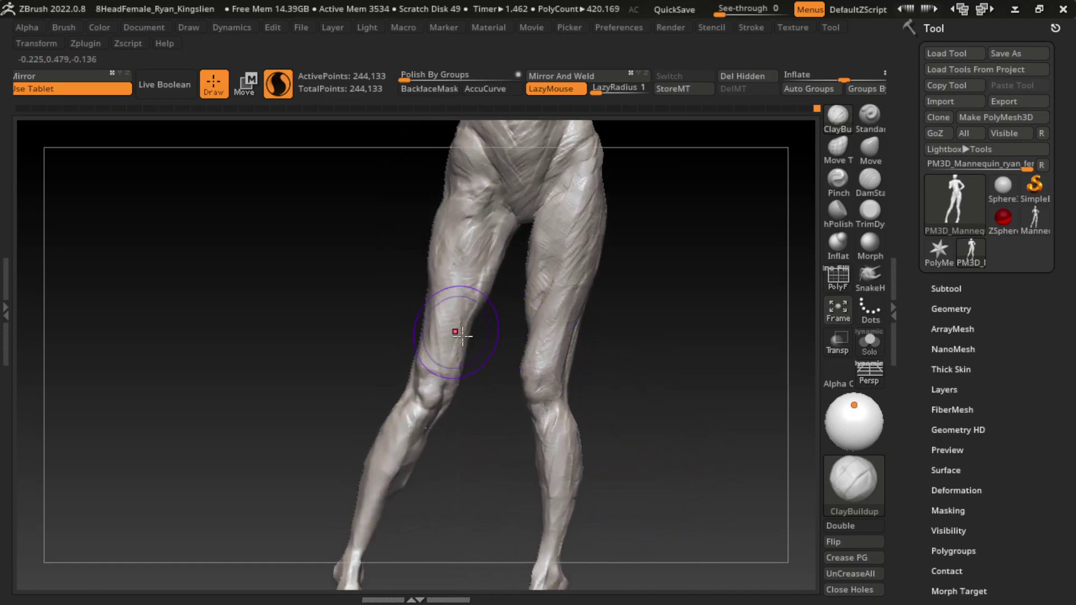
- Build up the thigh surface and check the leg from the side and full figure
drag(463, 335, 450, 348)
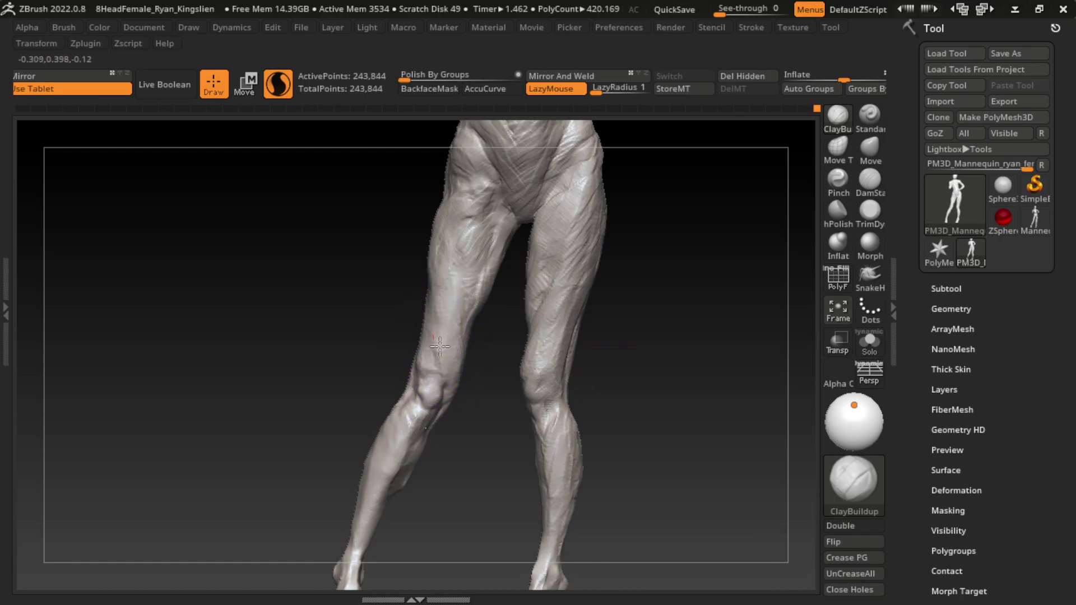
mouse_move(676, 322)
mouse_down()
mouse_move(689, 259)
mouse_move(632, 356)
mouse_move(694, 351)
mouse_up()
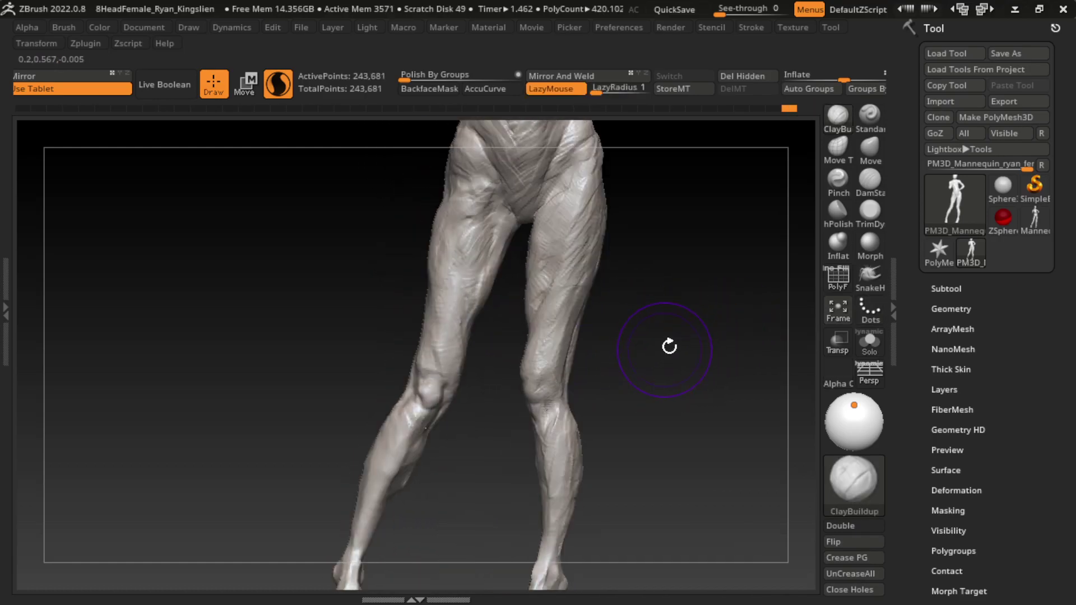
mouse_move(683, 404)
alt+mouse_down()
mouse_move(629, 392)
mouse_move(593, 365)
alt+mouse_up()
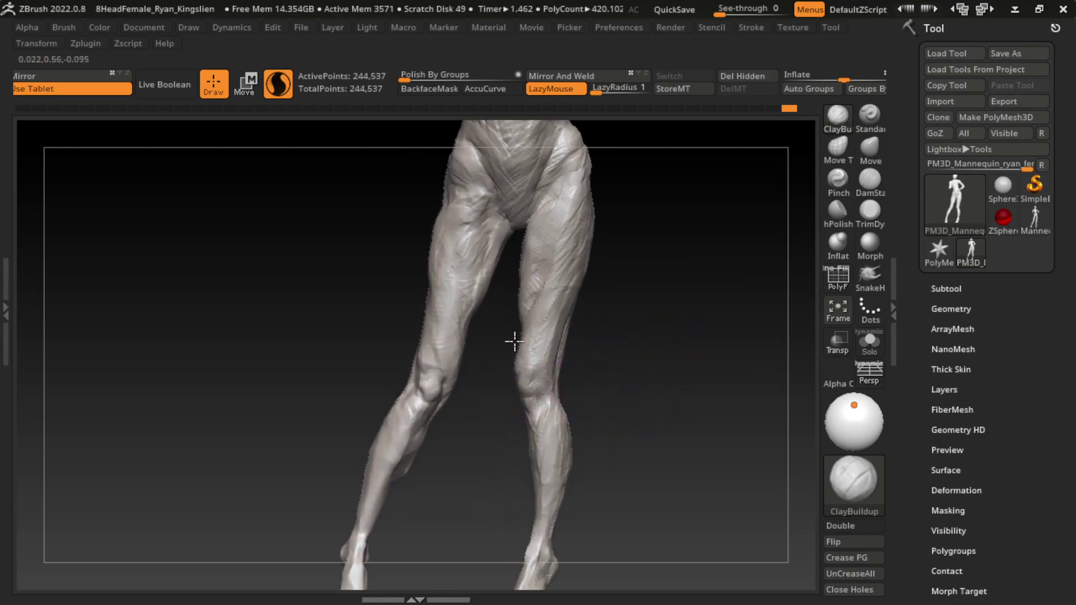
mouse_move(507, 353)
alt+mouse_down()
mouse_move(684, 483)
mouse_move(651, 428)
mouse_move(653, 401)
mouse_move(749, 334)
alt+mouse_up()
- Try the Move and Move Topological brushes while zooming out to the full figure
key(s)
click(869, 147)
key(s)
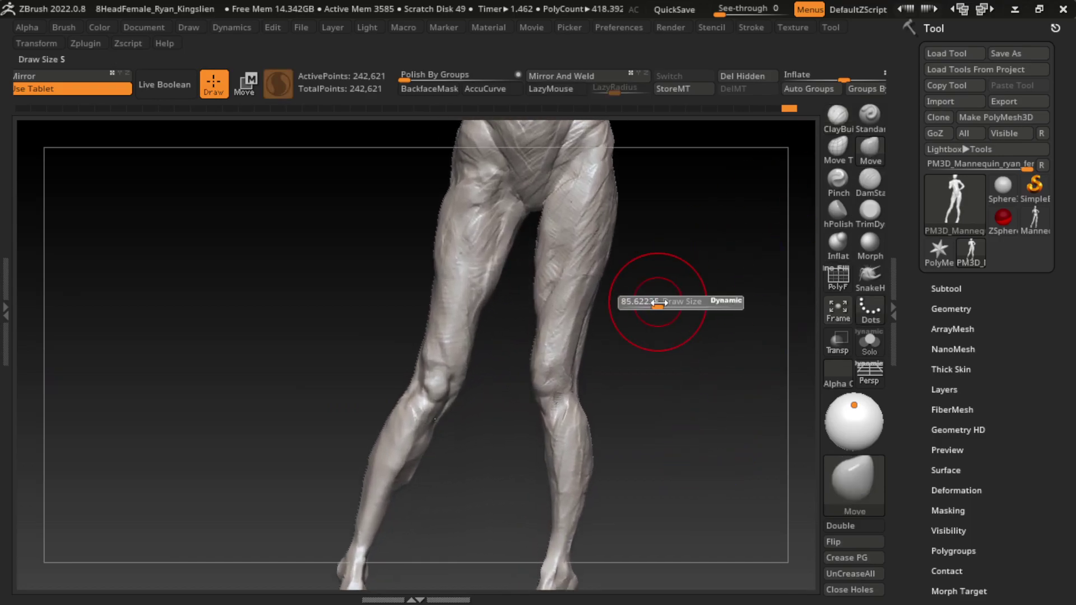
key(b)
key(m)
key(t)
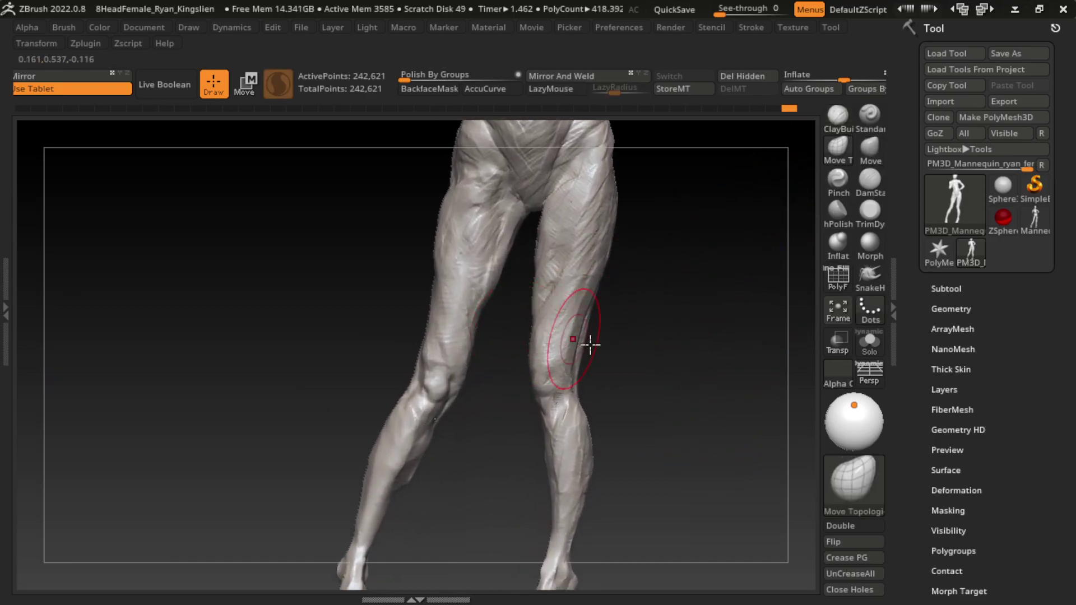
alt+drag(622, 364, 662, 391)
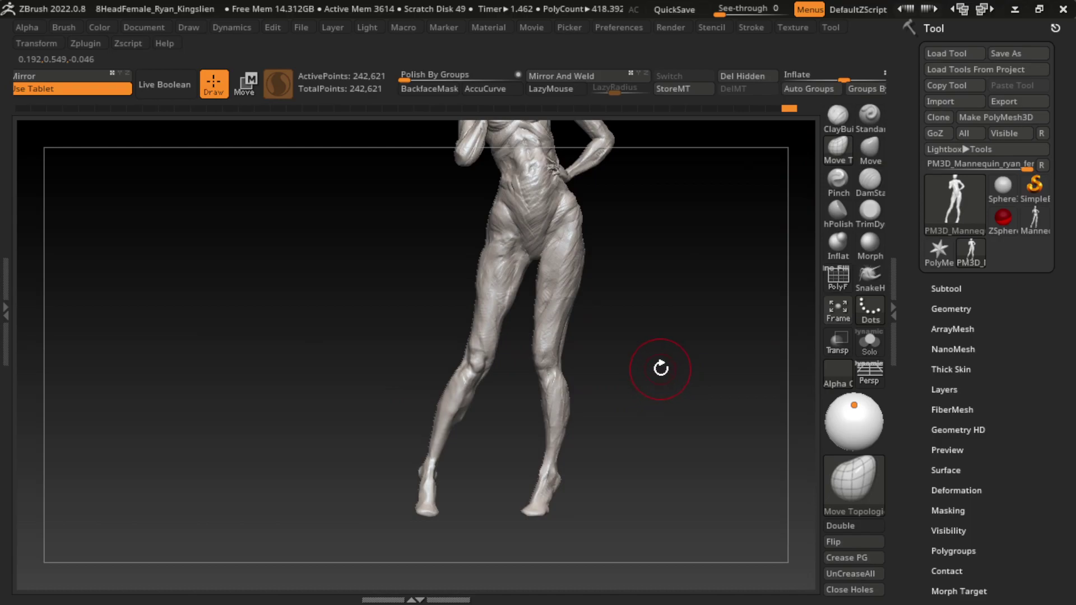
mouse_move(650, 349)
alt+mouse_down()
mouse_move(680, 284)
mouse_move(620, 414)
mouse_move(630, 336)
alt+mouse_up()
- Select the Standard brush with the B, S, T shortcut
key(s)
key(b)
key(s)
key(t)
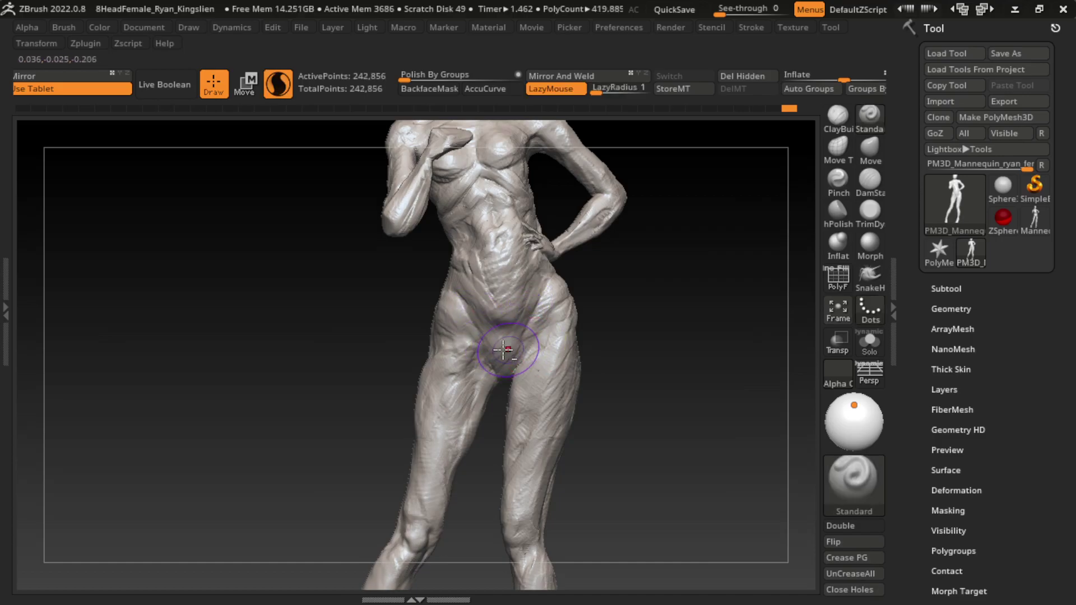
- Frame the figure, select ClayBuildup, and rotate to view the hips from the side
key(f)
mouse_move(583, 387)
mouse_down()
mouse_move(599, 360)
mouse_move(502, 325)
mouse_move(491, 331)
mouse_up()
key(b)
key(c)
- Adjust the brush size and try DamStandard and Standard before returning to ClayBuildup
key(b)
key(f)
mouse_move(719, 391)
mouse_down()
mouse_move(624, 355)
mouse_move(712, 389)
mouse_move(715, 428)
mouse_move(653, 384)
mouse_move(661, 377)
mouse_move(658, 423)
mouse_move(680, 430)
mouse_move(617, 393)
mouse_up()
key(s)
key(b)
key(d)
key(s)
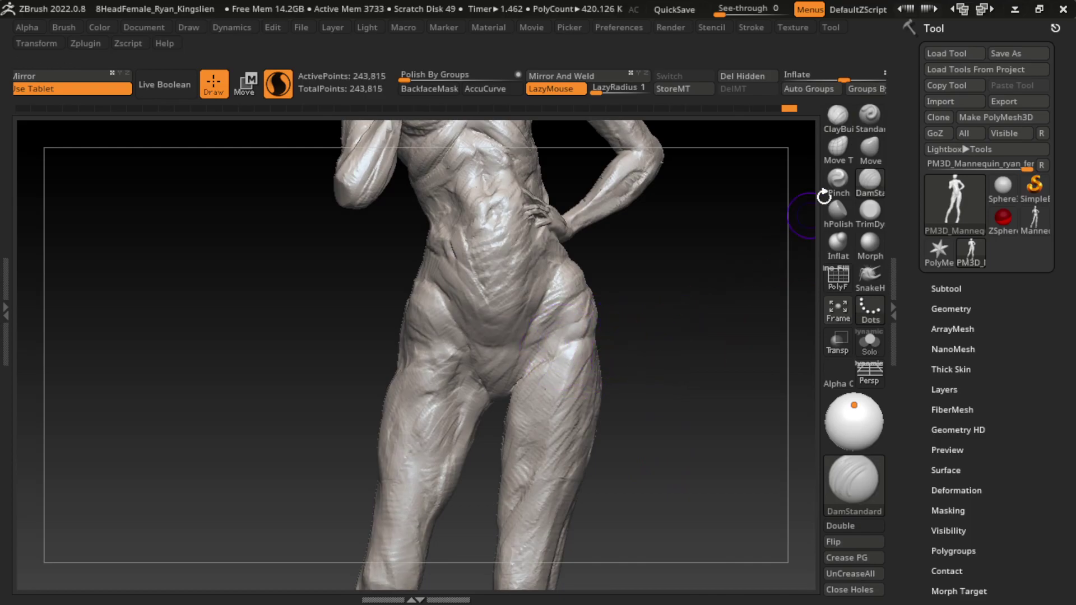
click(869, 115)
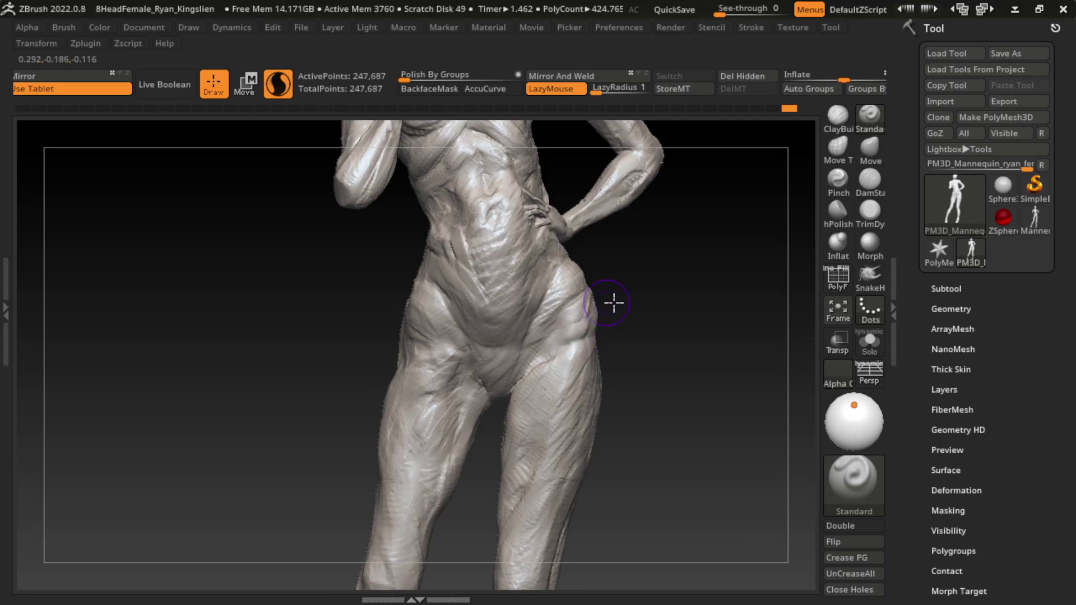
click(838, 116)
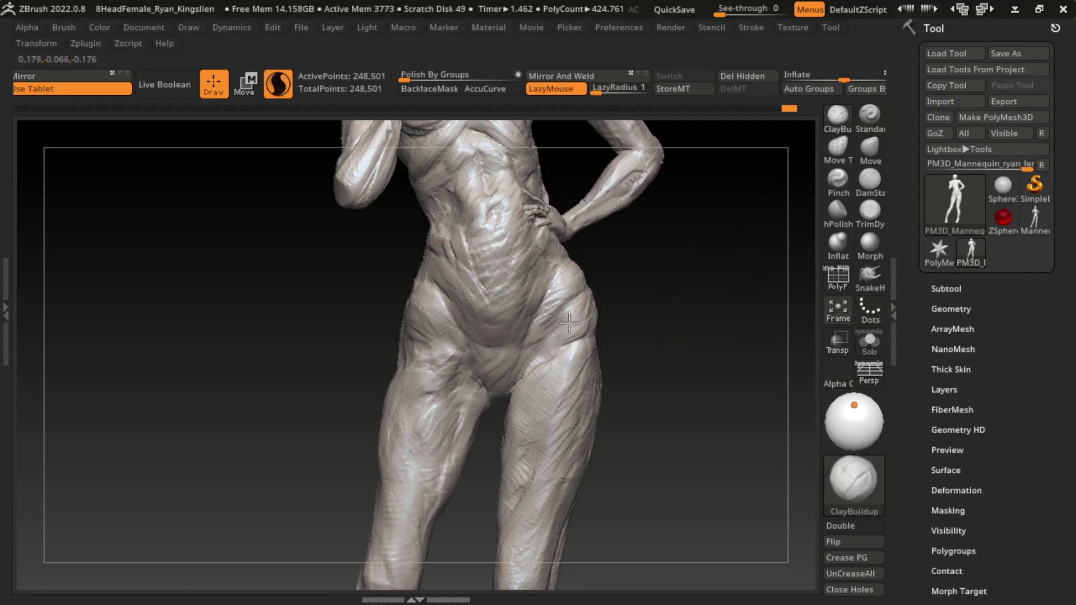
- Build up ClayBuildup strokes across the hip and upper thigh muscles
mouse_move(548, 359)
mouse_down()
mouse_move(564, 322)
mouse_move(557, 338)
mouse_up()
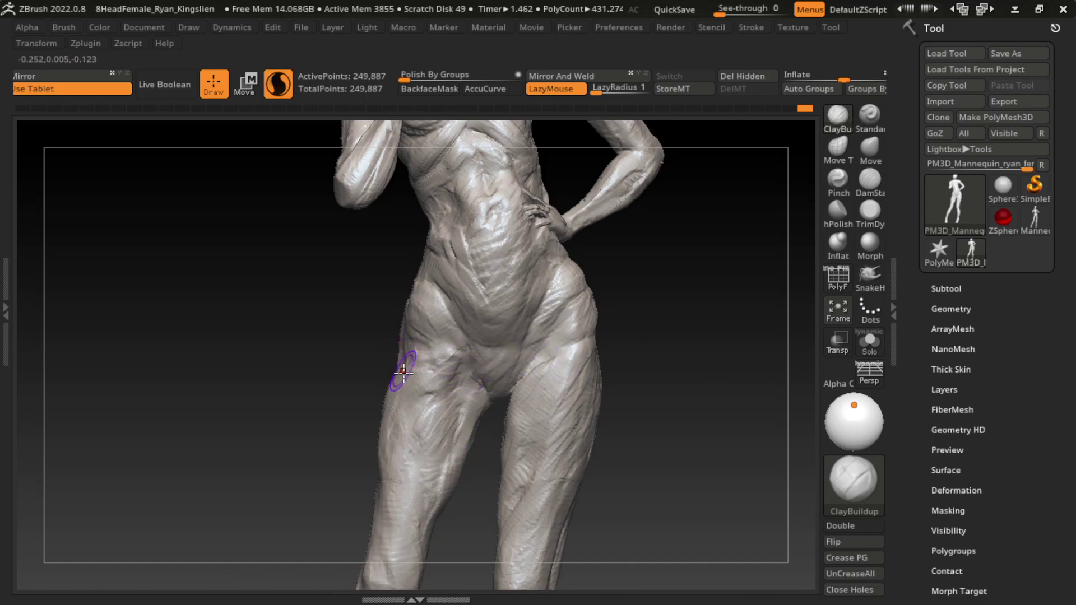
drag(431, 435, 449, 381)
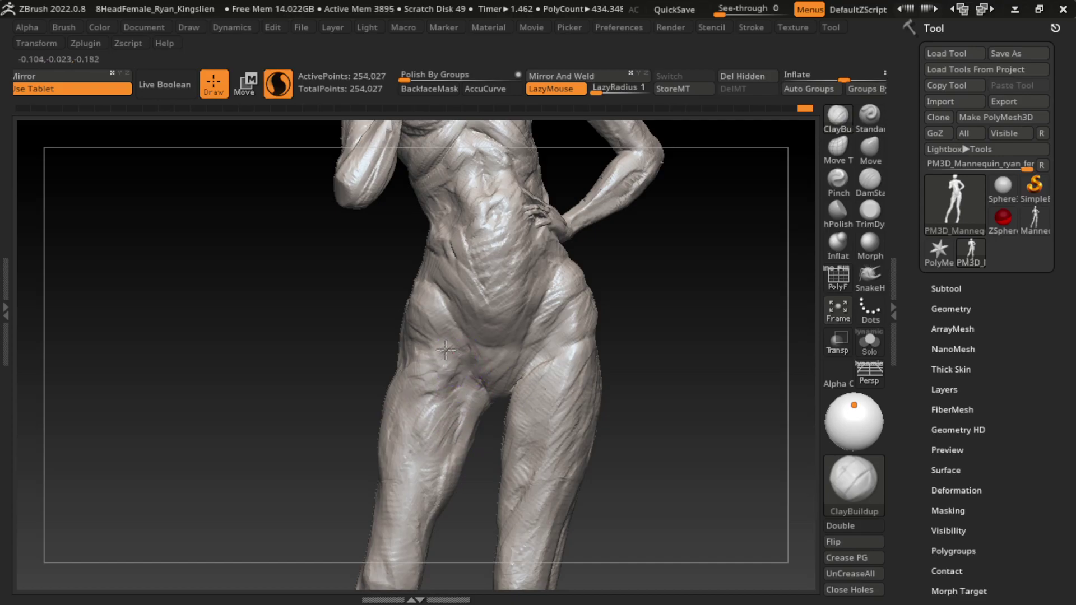
drag(382, 412, 448, 392)
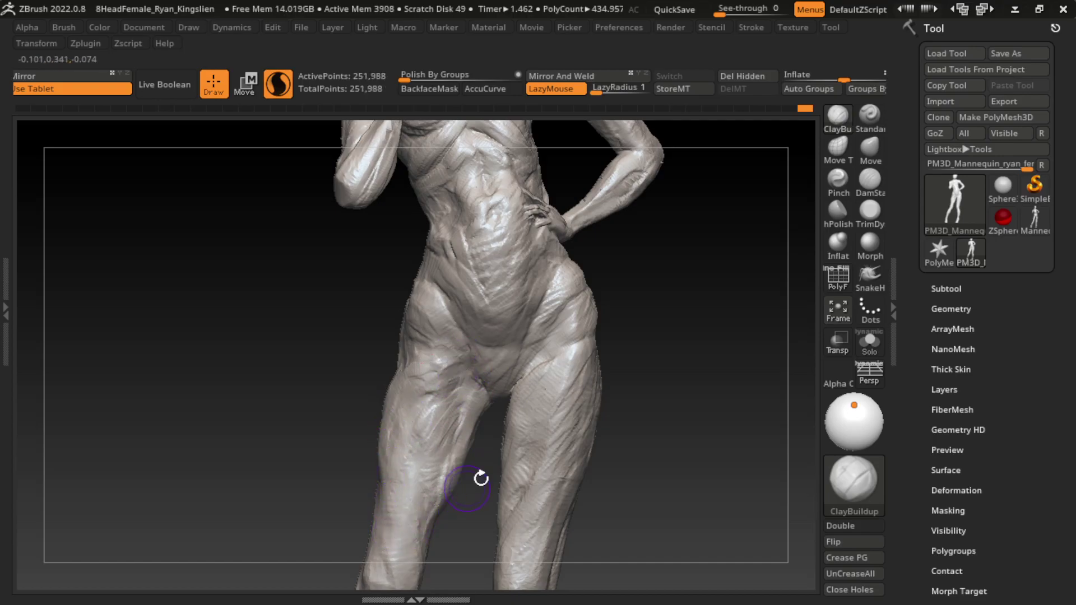
mouse_move(583, 370)
mouse_down()
mouse_move(524, 449)
mouse_move(543, 439)
mouse_move(552, 457)
mouse_move(560, 404)
mouse_move(533, 377)
mouse_move(527, 415)
mouse_move(536, 386)
mouse_up()
- Smooth the outer thigh, rework the front of the thigh, and zoom out to the whole figure
key(b)
key(s)
key(t)
key(b)
key(c)
key(b)
mouse_move(580, 347)
shift+mouse_down()
mouse_move(524, 523)
mouse_move(645, 419)
shift+mouse_up()
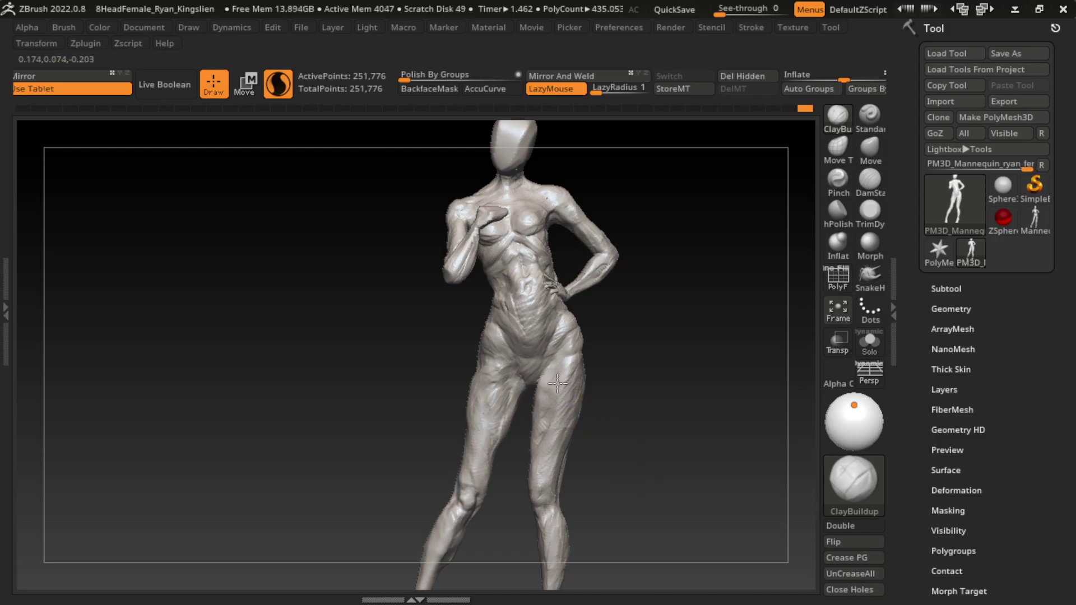
mouse_move(561, 381)
shift+mouse_down()
mouse_move(546, 403)
mouse_move(561, 449)
shift+mouse_up()
drag(636, 478, 622, 447)
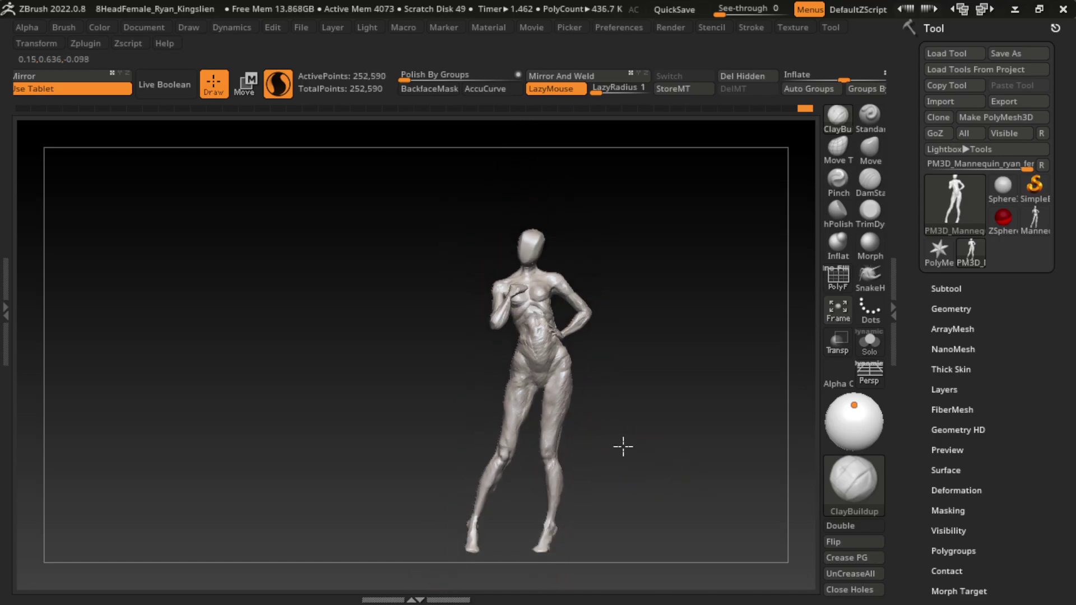